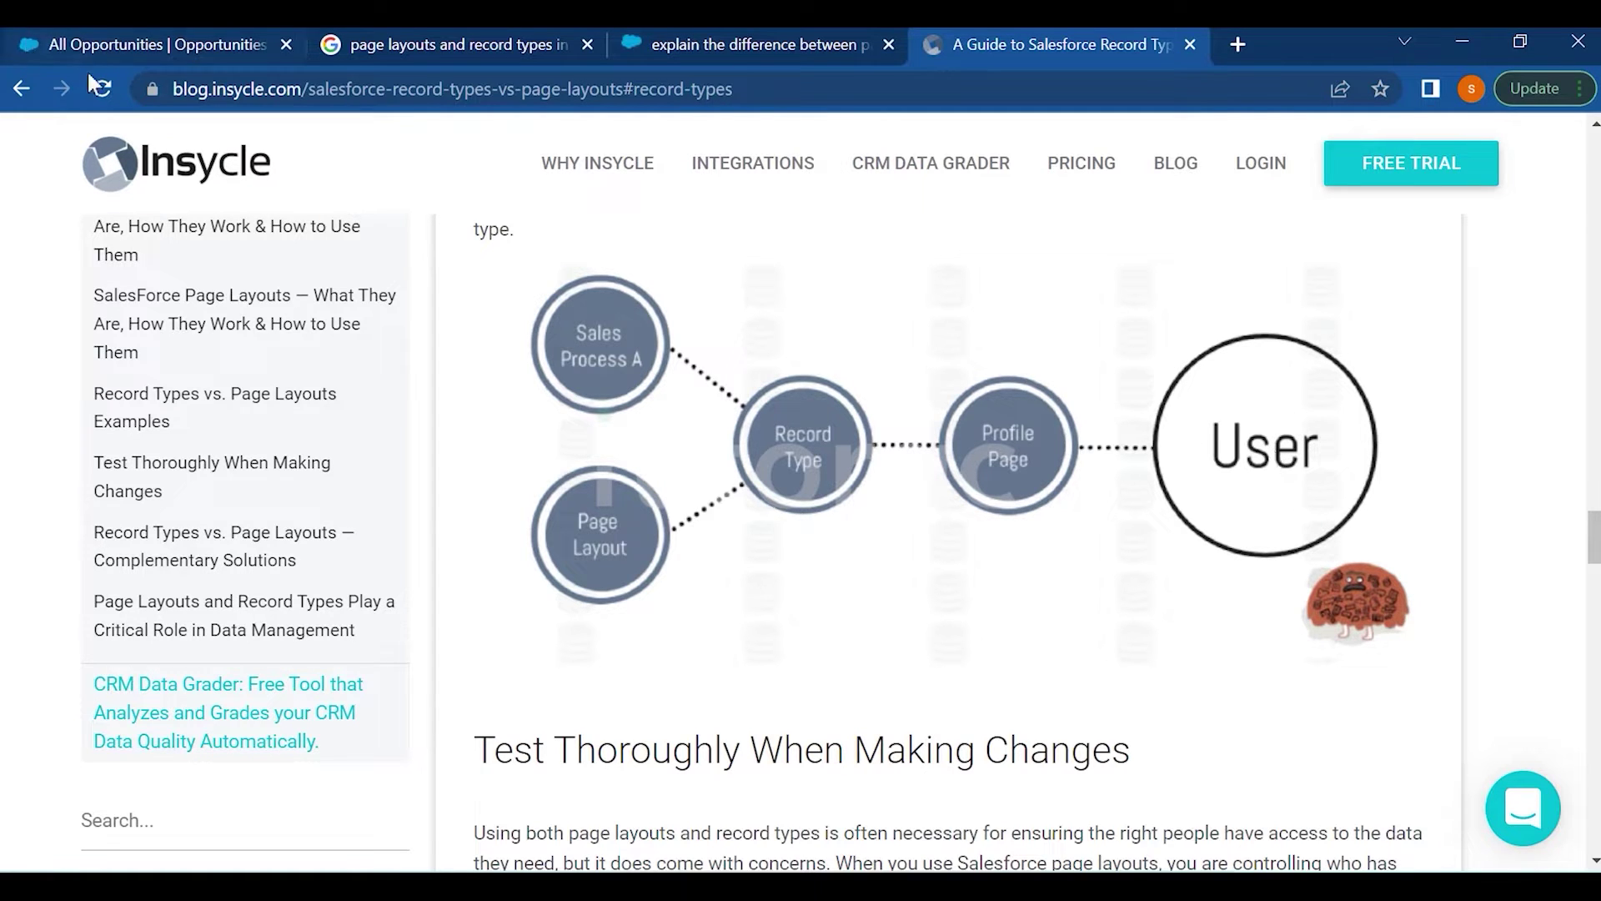
# Switch from the blog article to the Salesforce org and open the Opportunity object in Setup's Object Manager
pyautogui.click(88, 47)
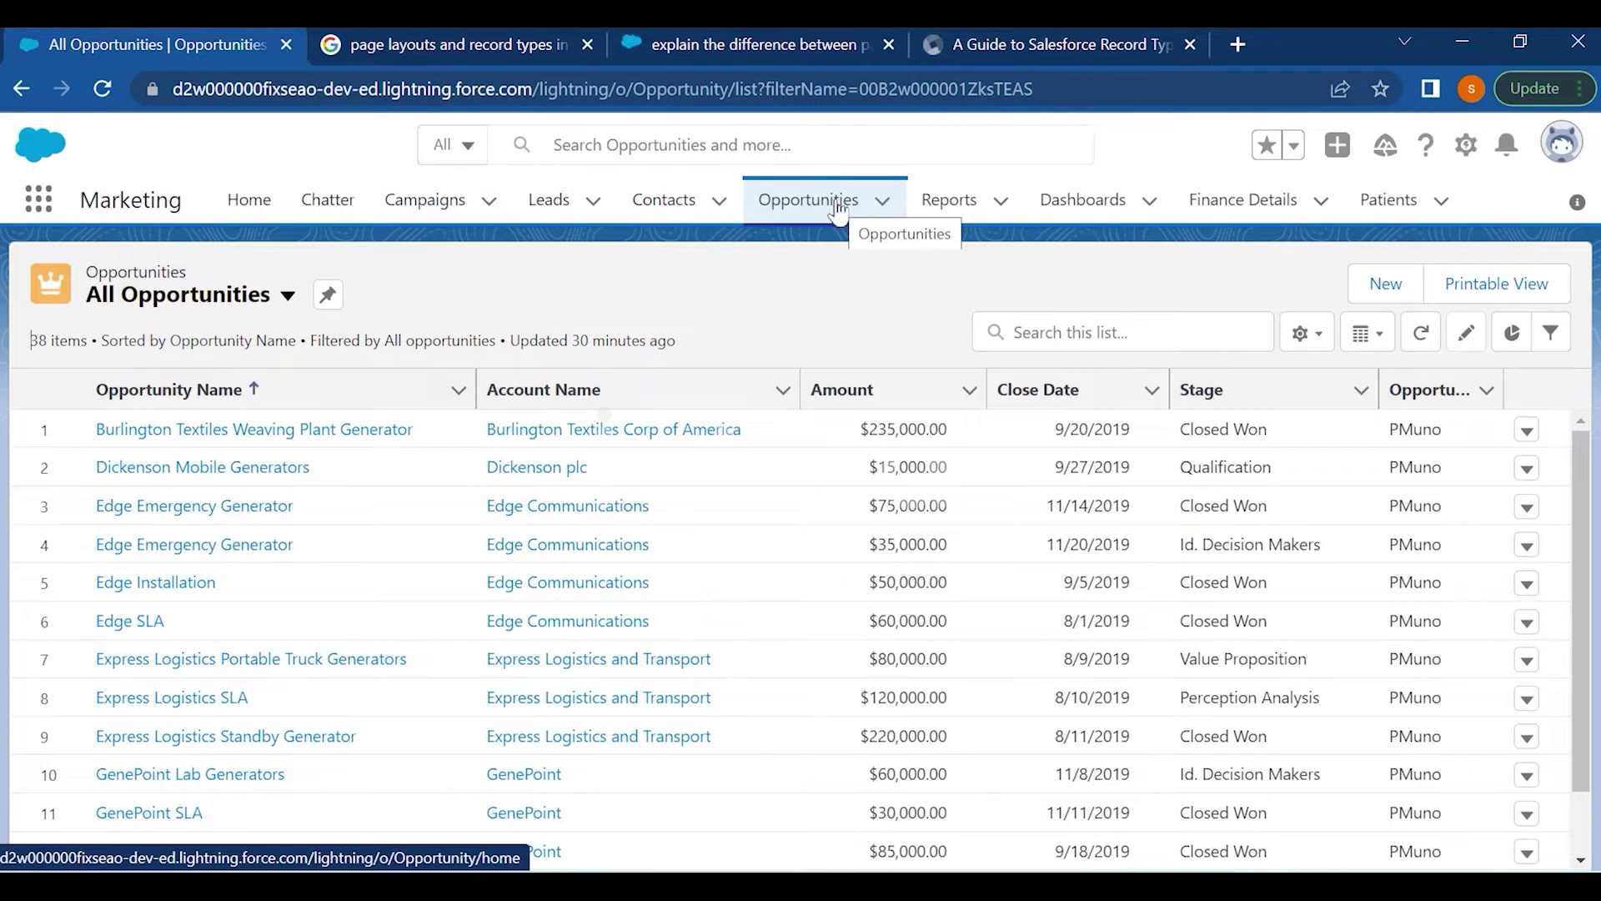
pyautogui.click(1465, 145)
pyautogui.click(1367, 216)
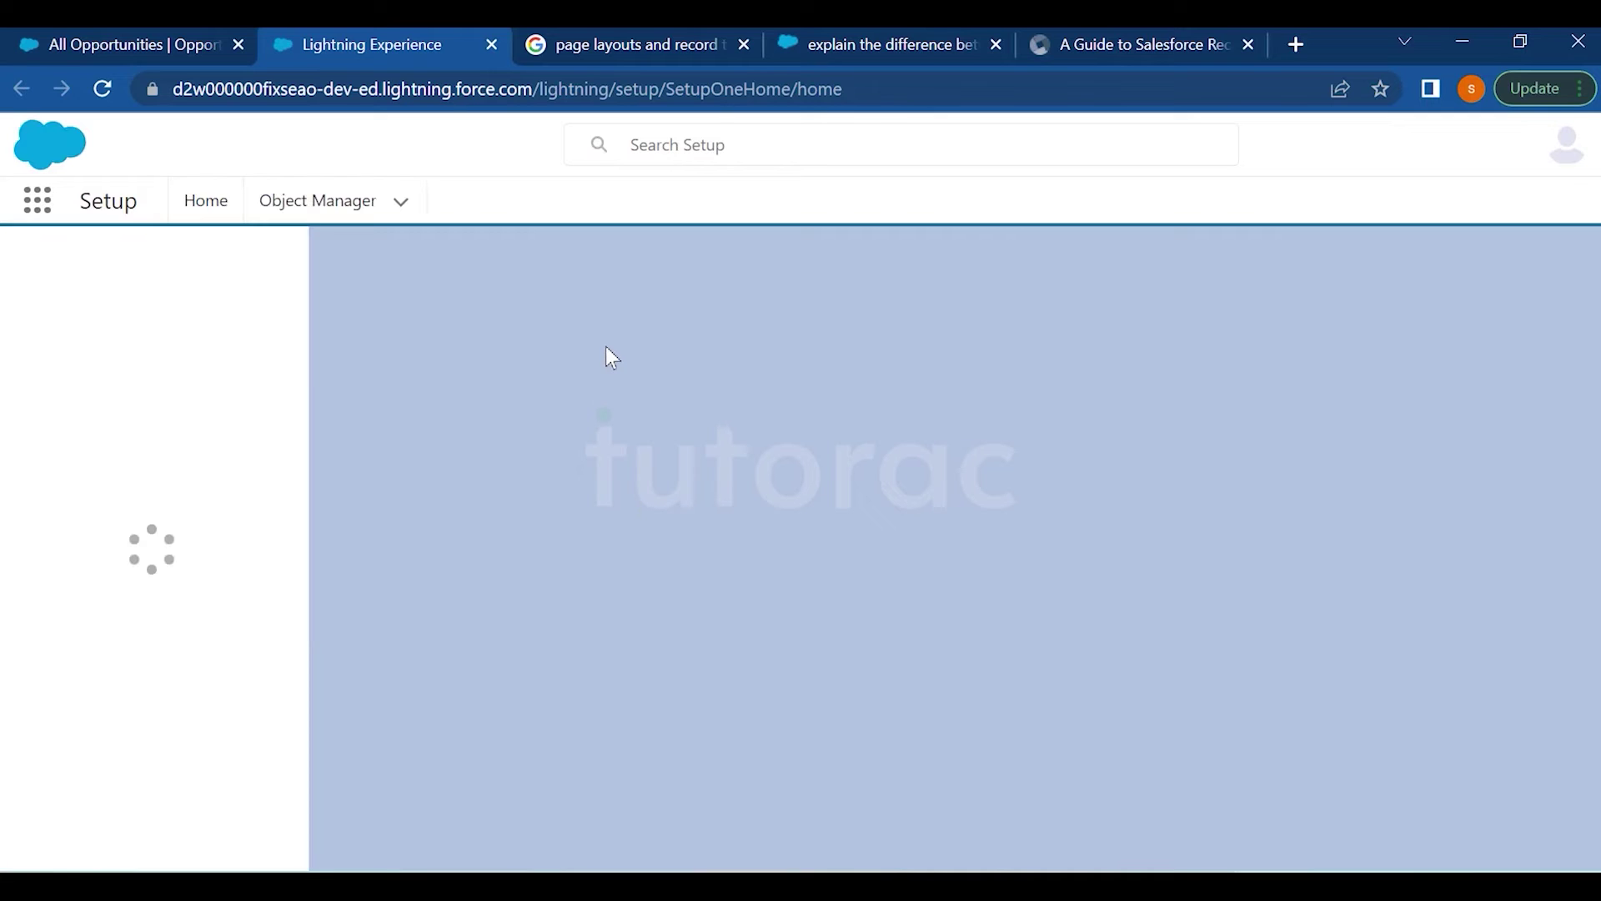
pyautogui.click(318, 201)
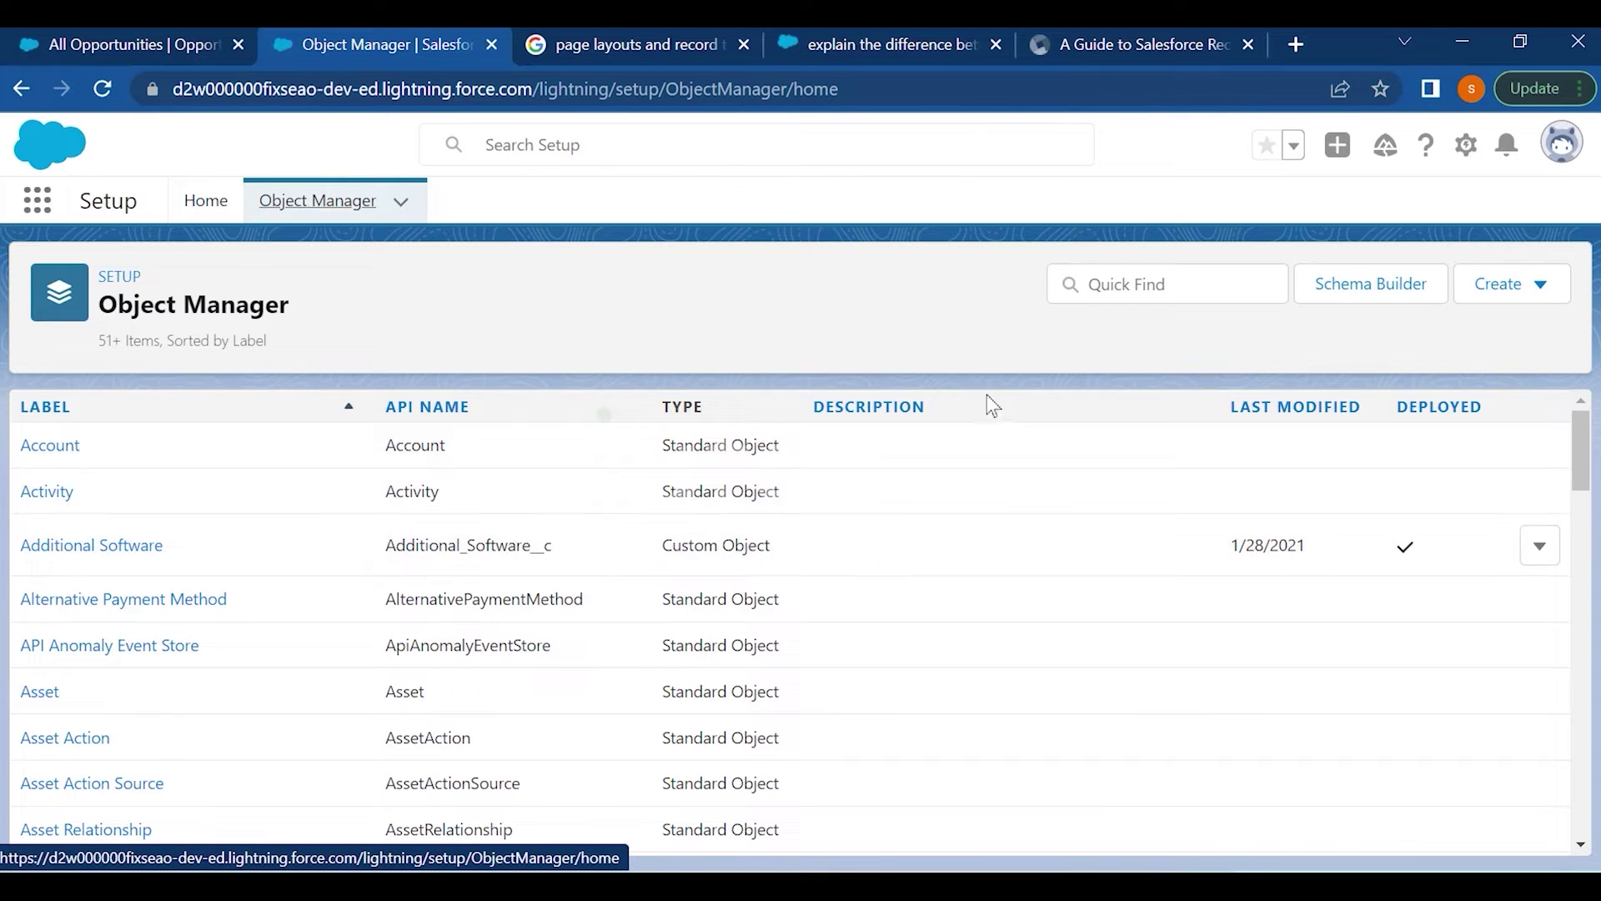
pyautogui.click(1135, 296)
pyautogui.write('opp')
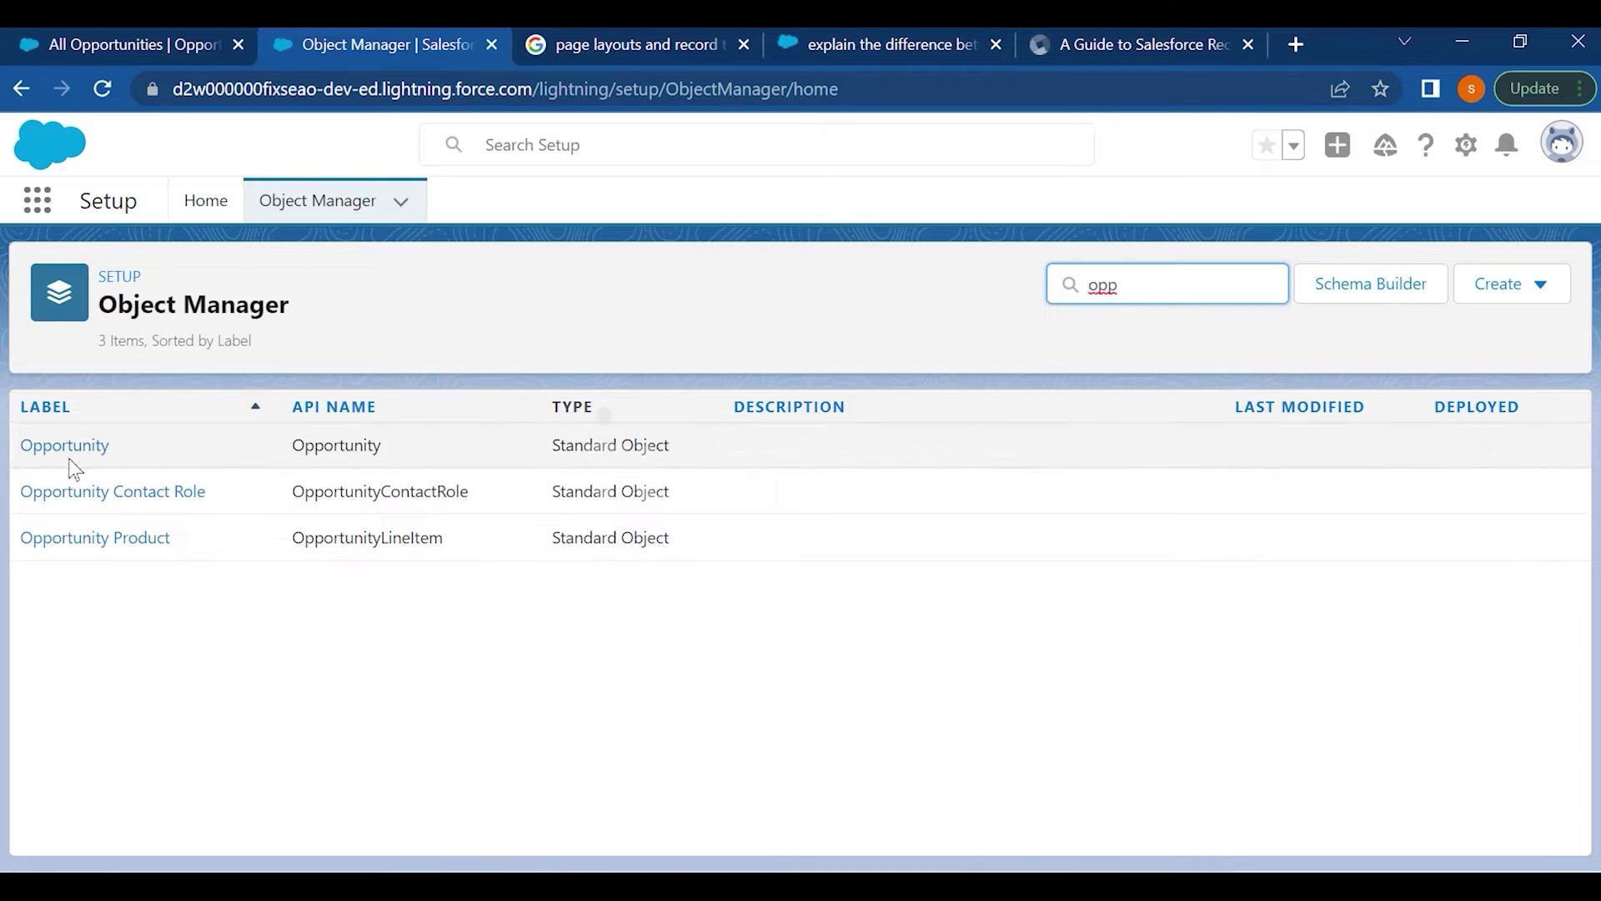
pyautogui.click(63, 448)
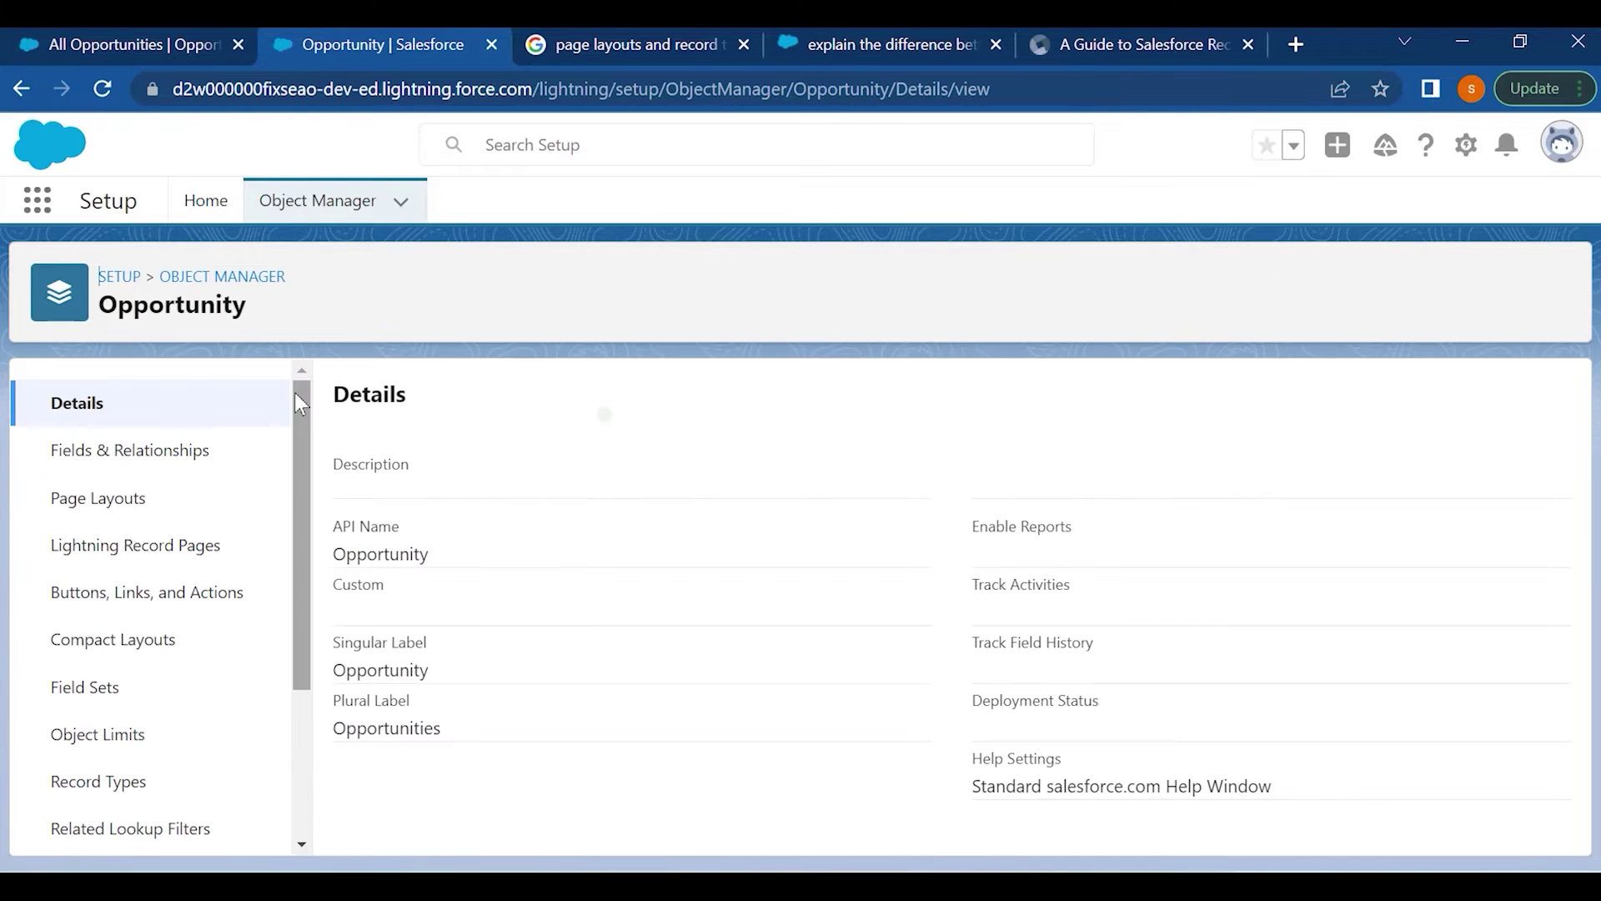
# Open the Opportunity Layout from the Opportunity object's page layouts for editing
pyautogui.click(117, 500)
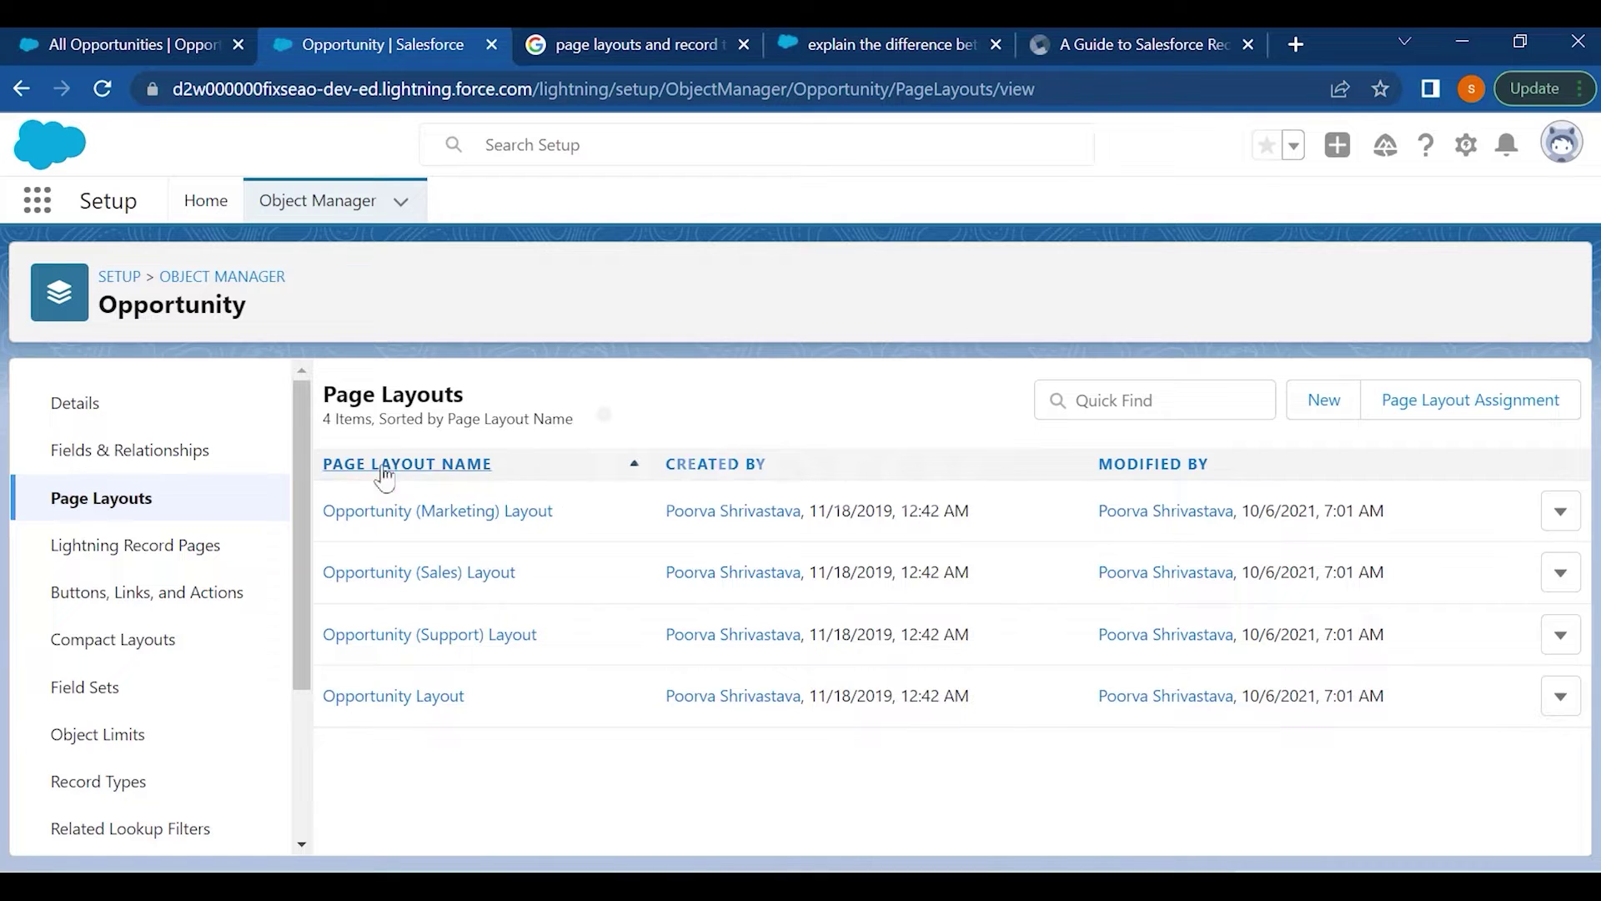
pyautogui.click(393, 697)
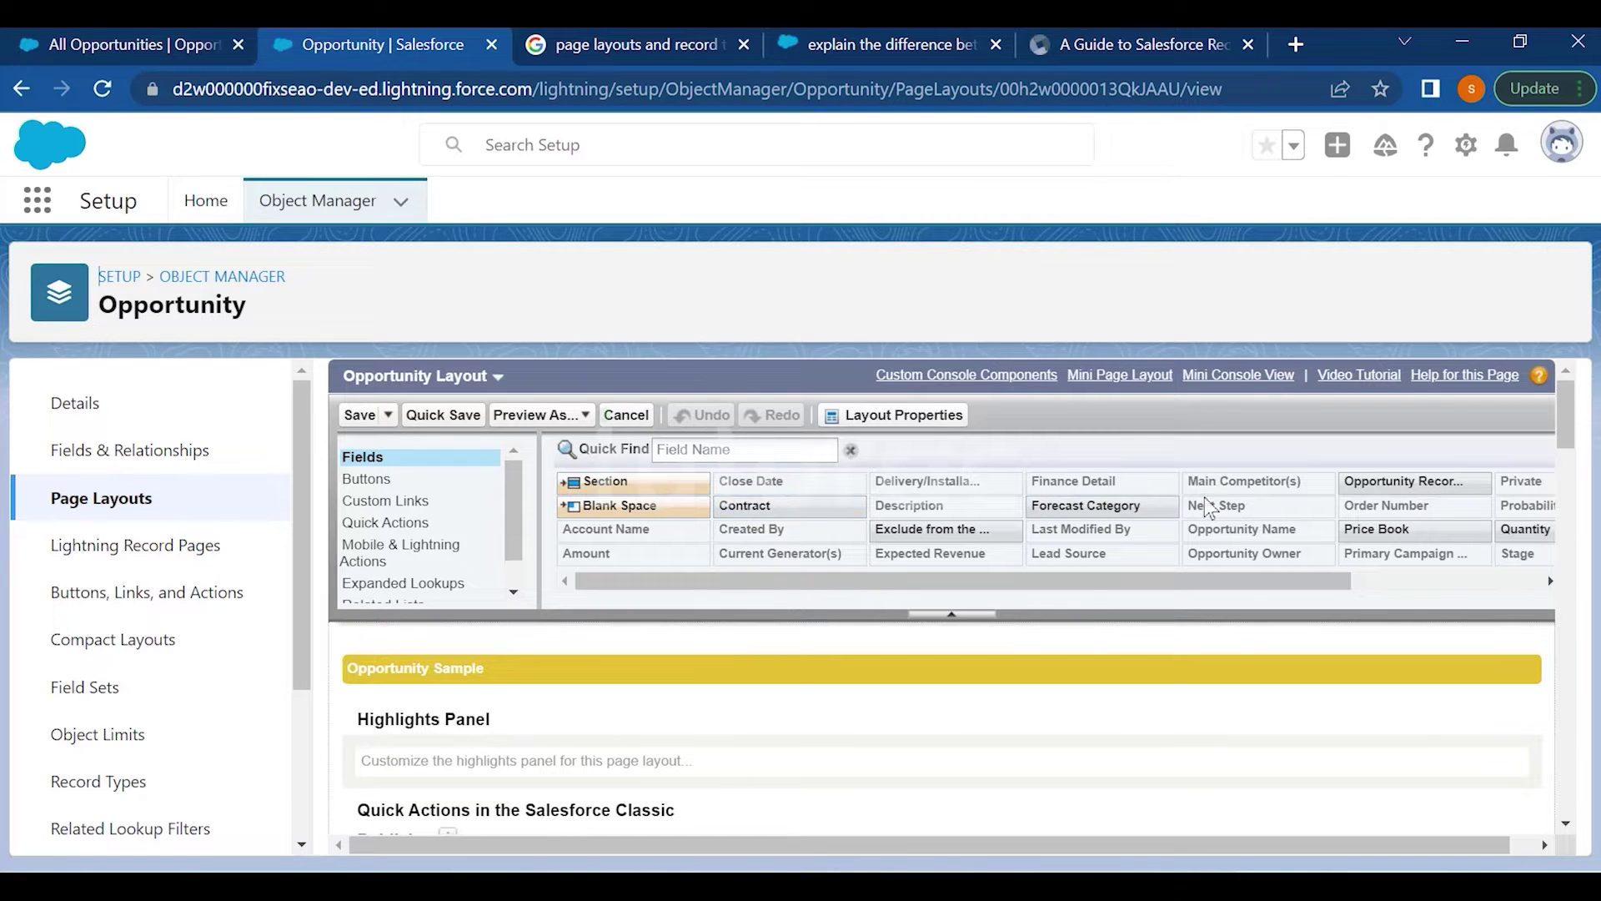
pyautogui.moveTo(1218, 581); pyautogui.dragTo(1022, 627)
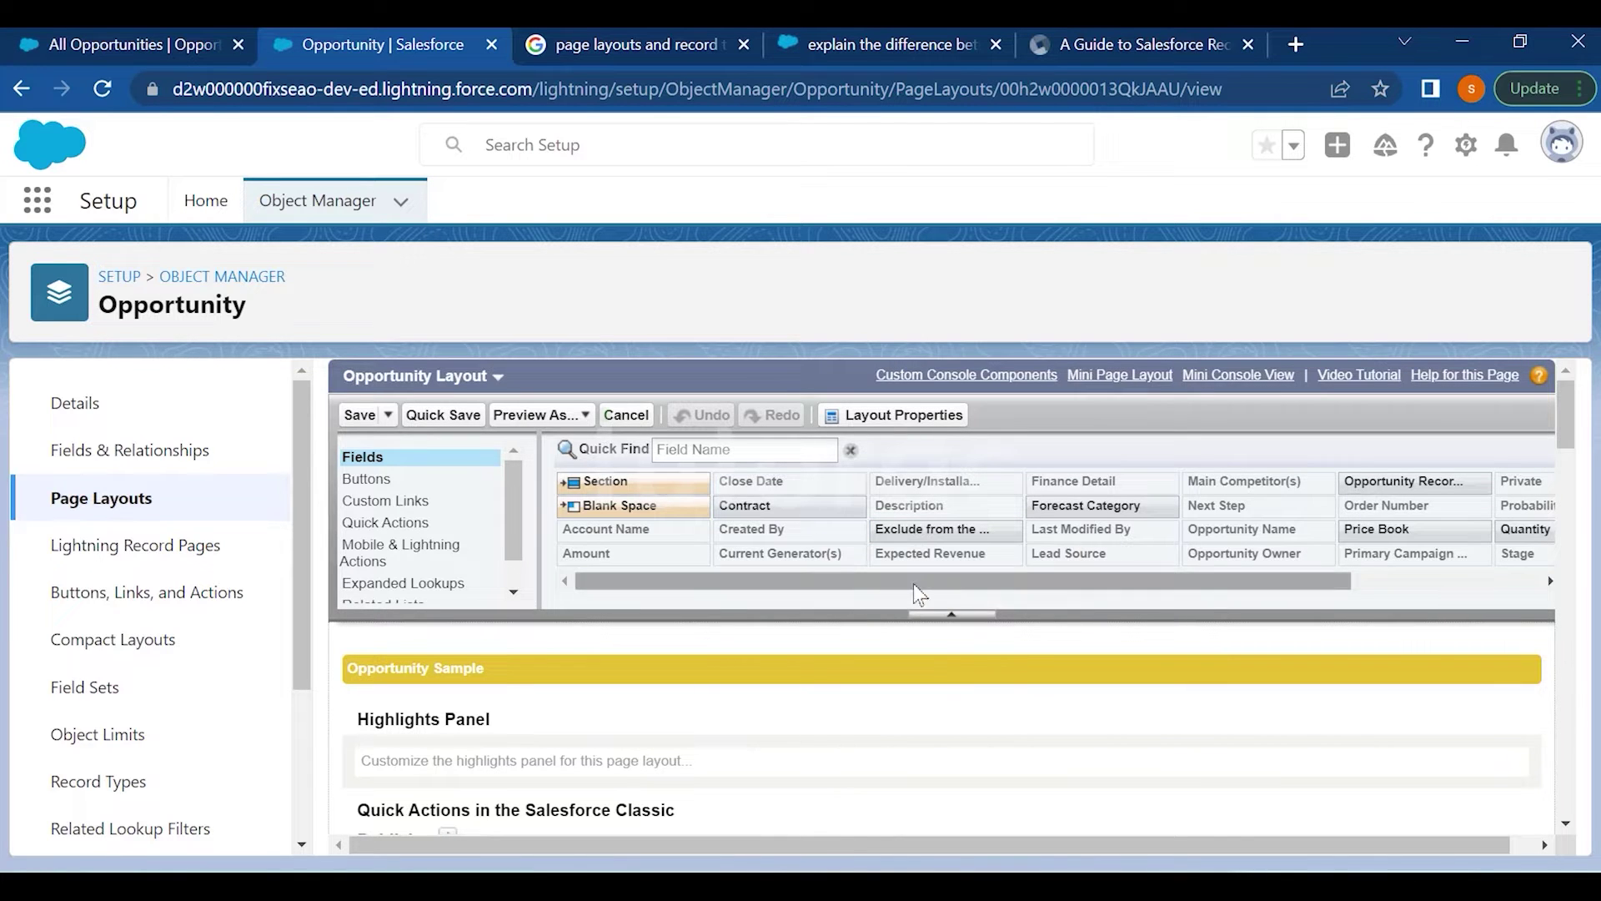
# Move the Opportunity Name and Finance Detail fields into the second column of the Opportunity Information section
pyautogui.scroll(-5, 921, 642)
pyautogui.scroll(-4, 921, 654)
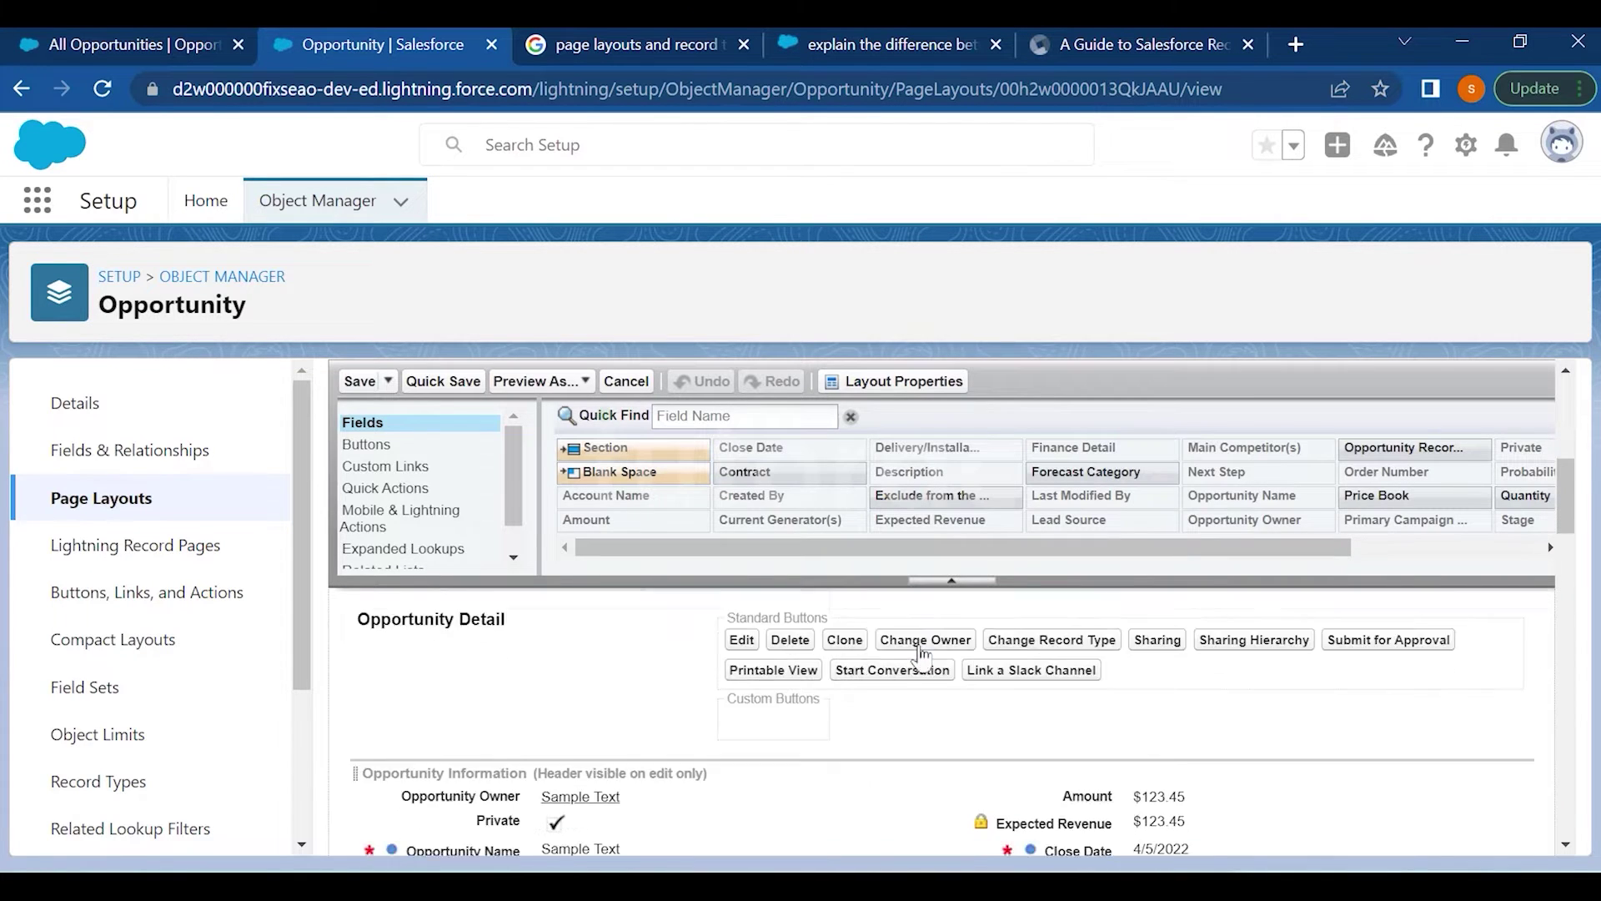
pyautogui.scroll(2, 697, 708)
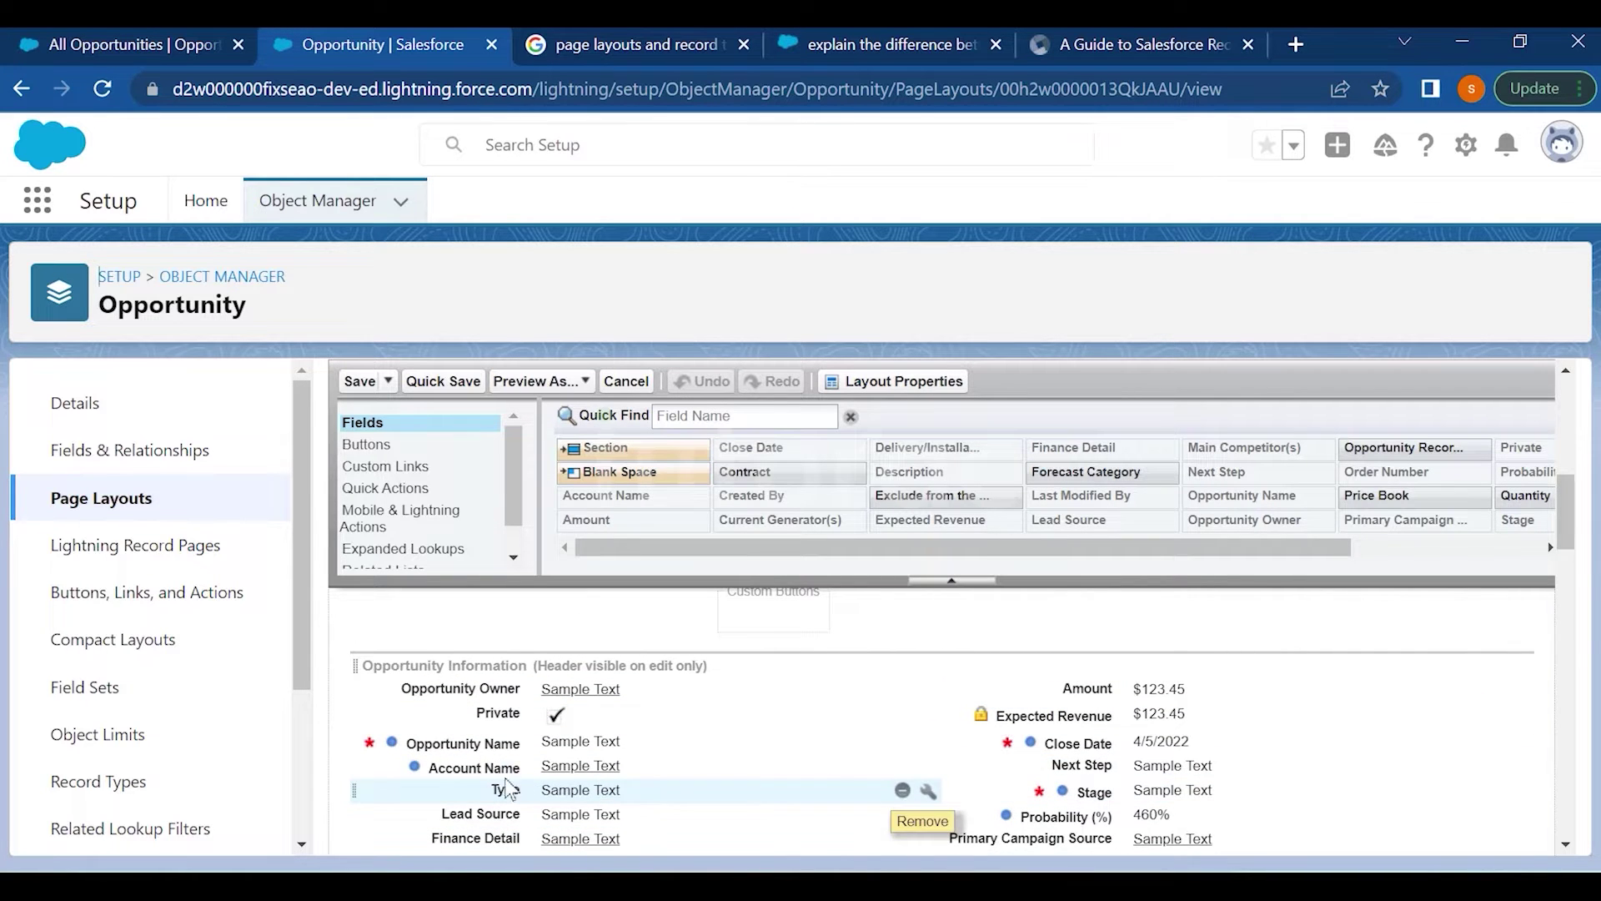
pyautogui.moveTo(460, 741); pyautogui.dragTo(1075, 692)
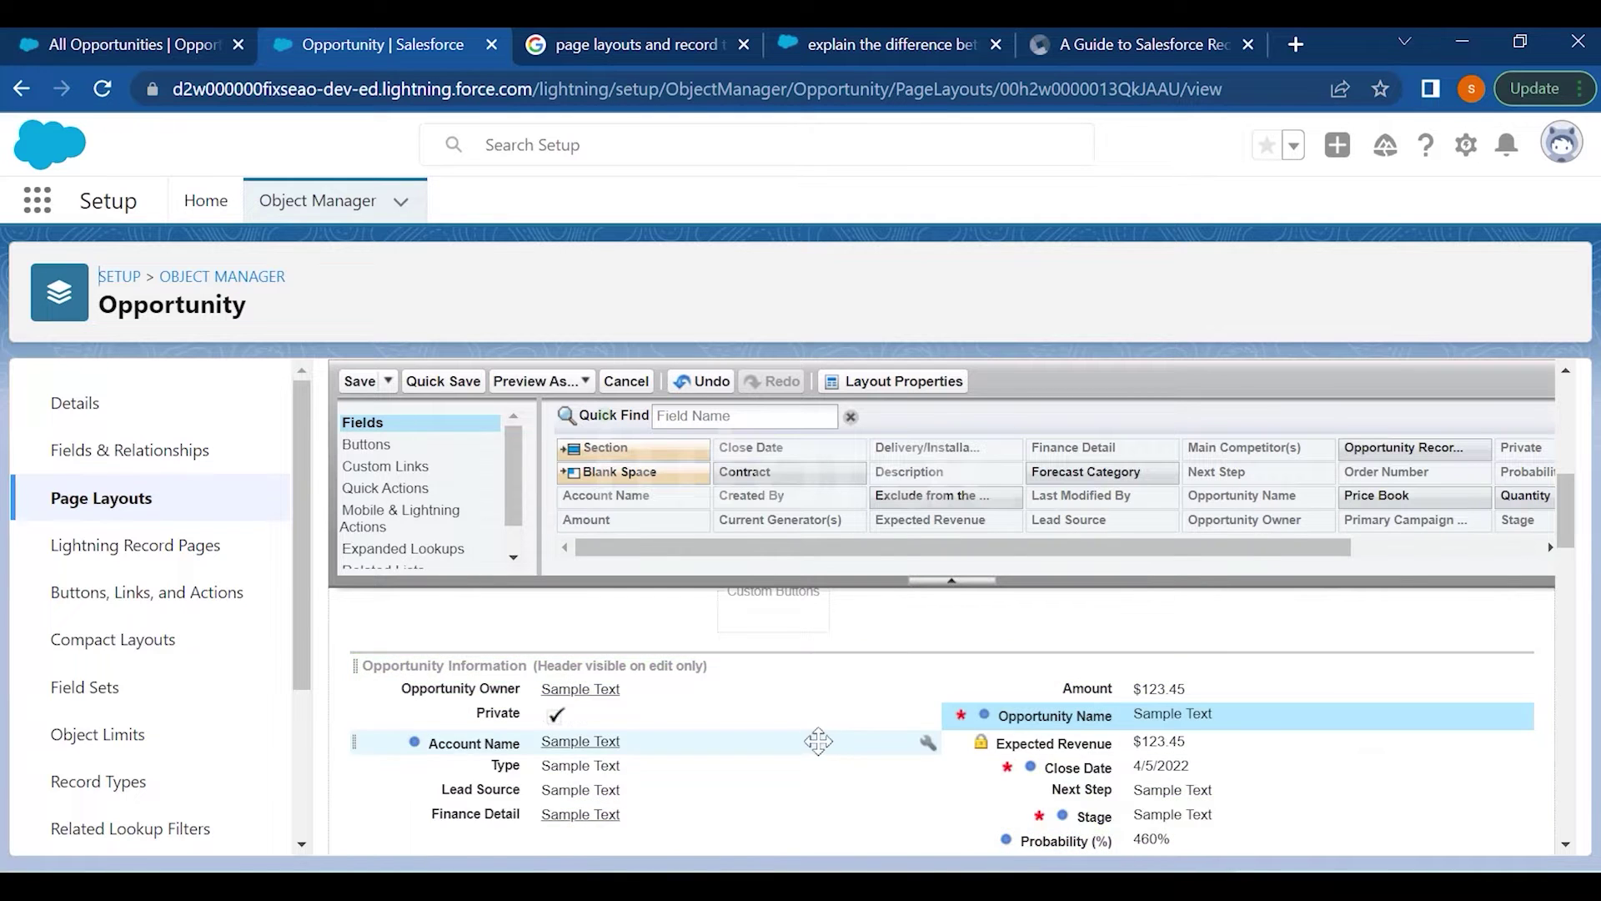
pyautogui.scroll(-1, 750, 740)
pyautogui.moveTo(449, 688); pyautogui.dragTo(1026, 734)
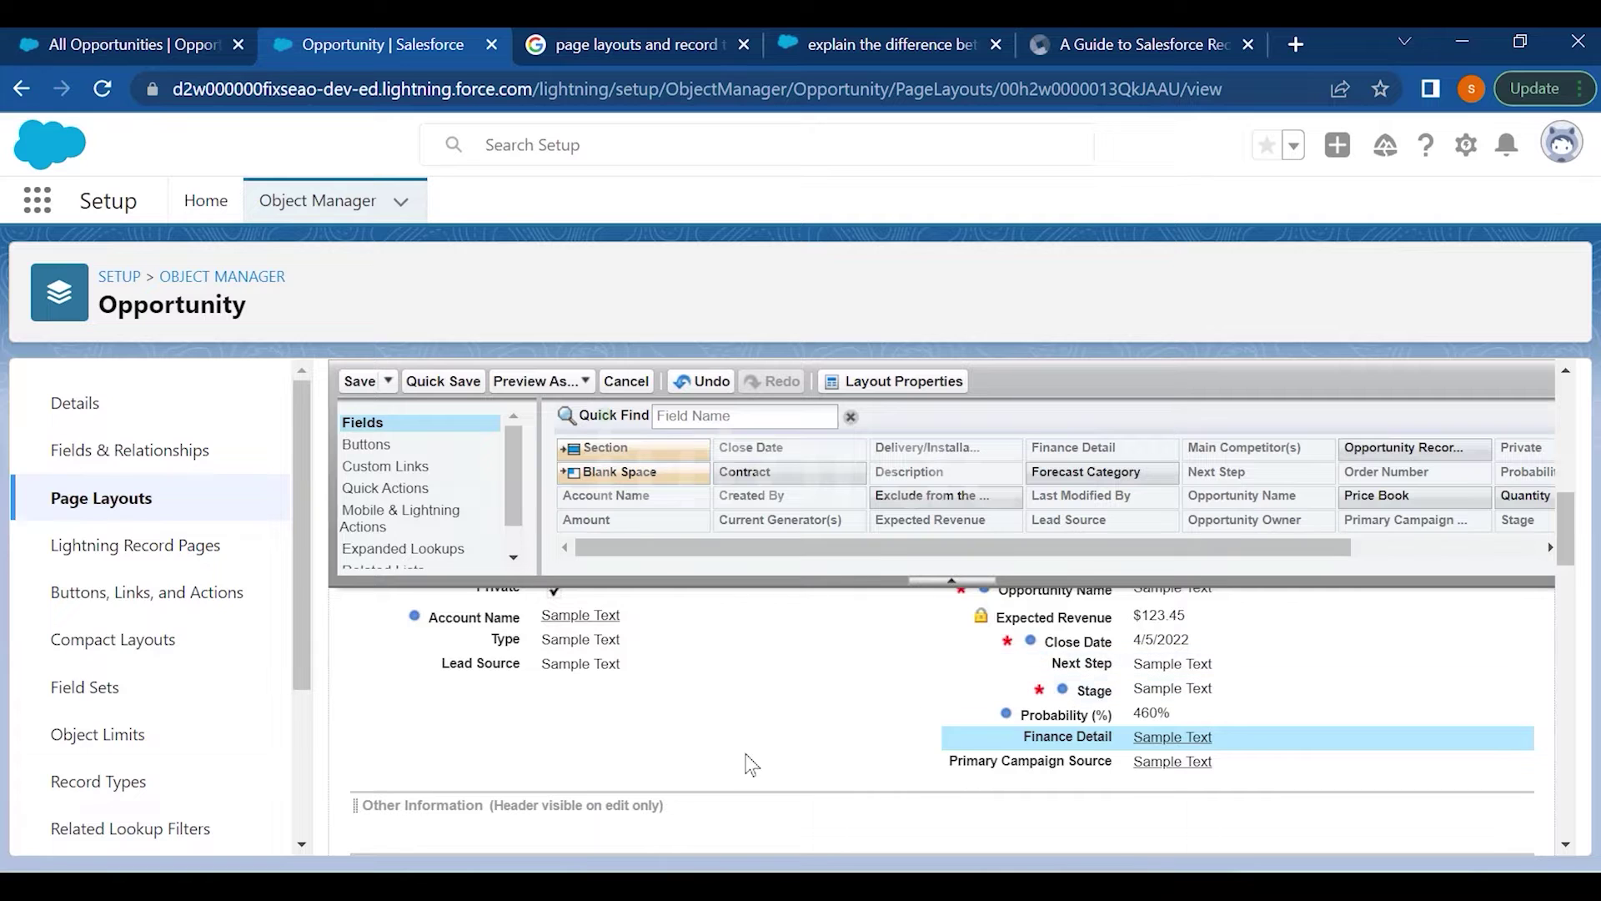
# Remove the Private field from the Opportunity Information section, undo that, and take it off the layout again
pyautogui.scroll(1, 1061, 715)
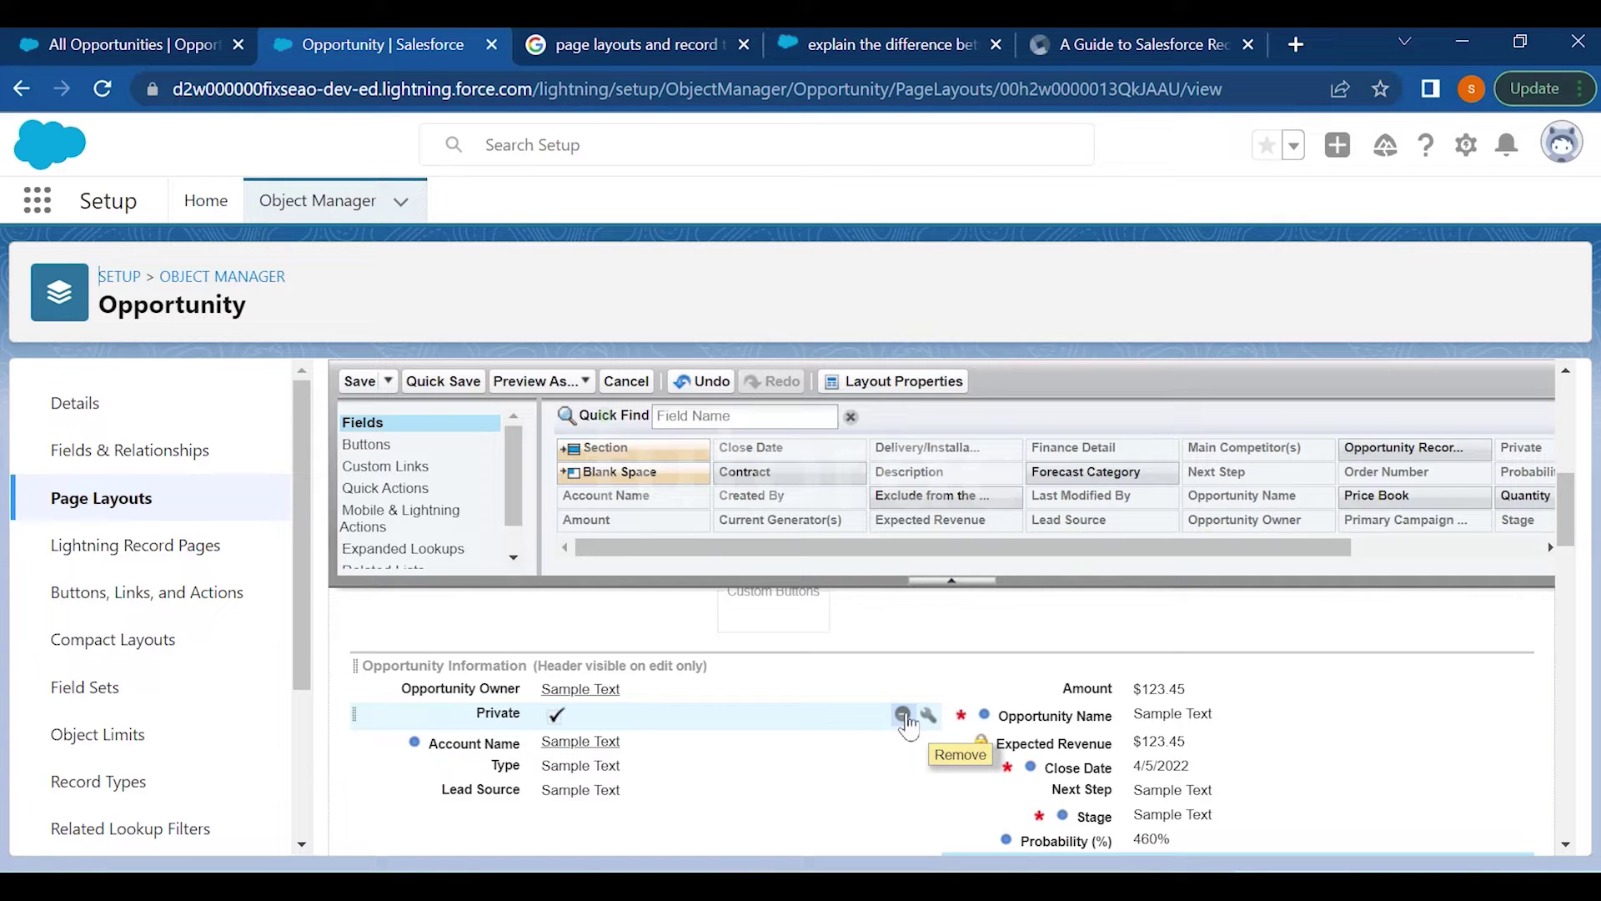
pyautogui.click(903, 715)
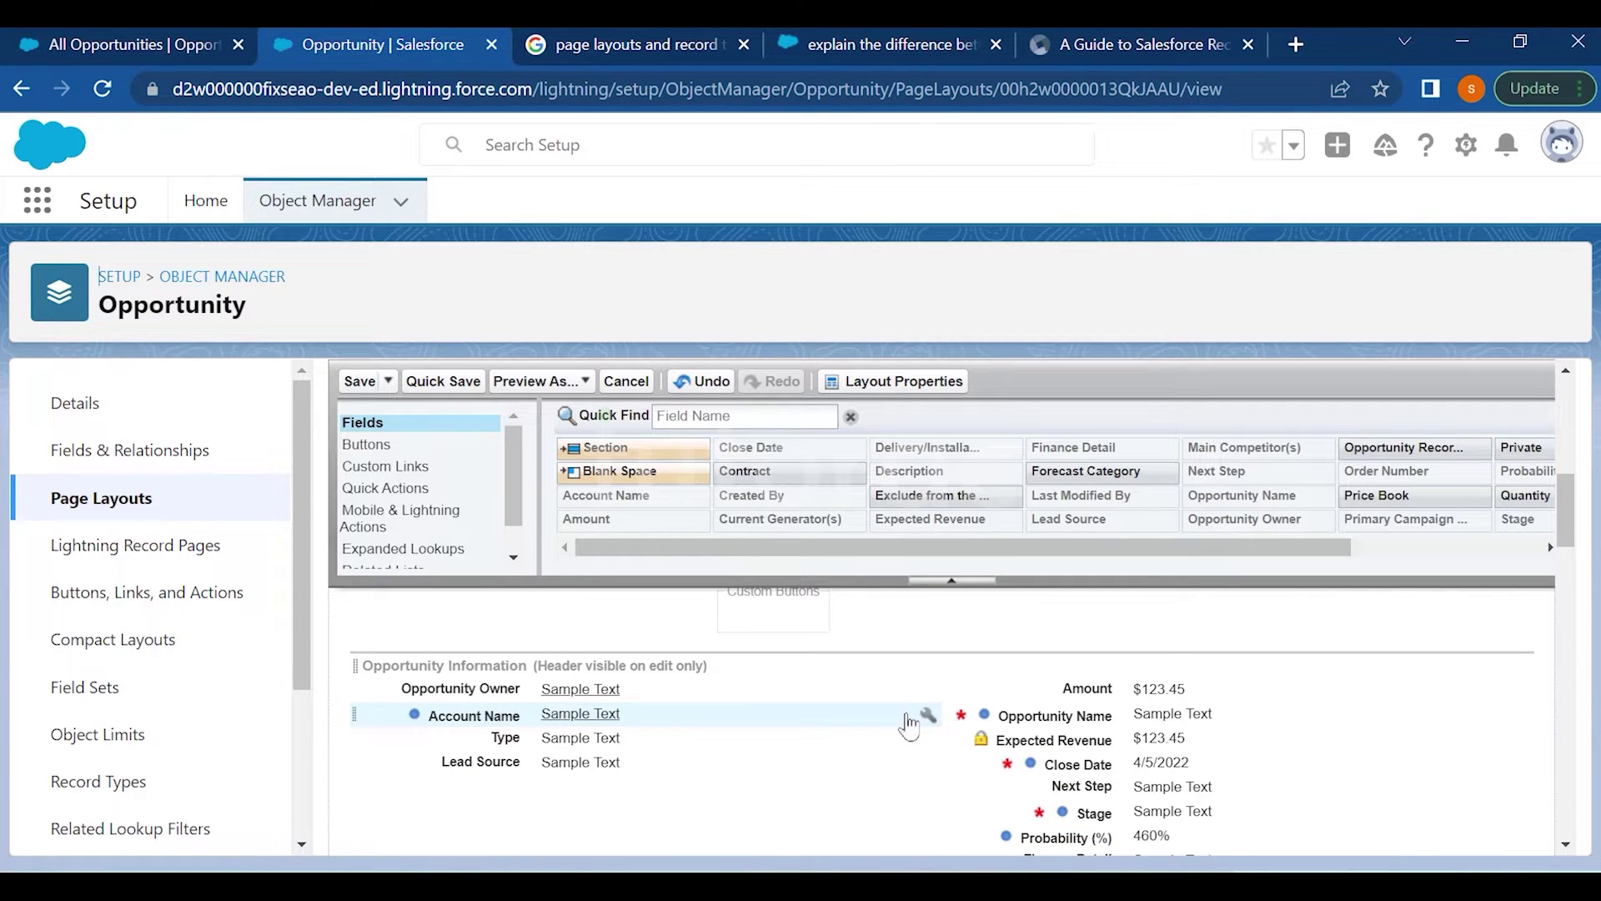
pyautogui.click(703, 380)
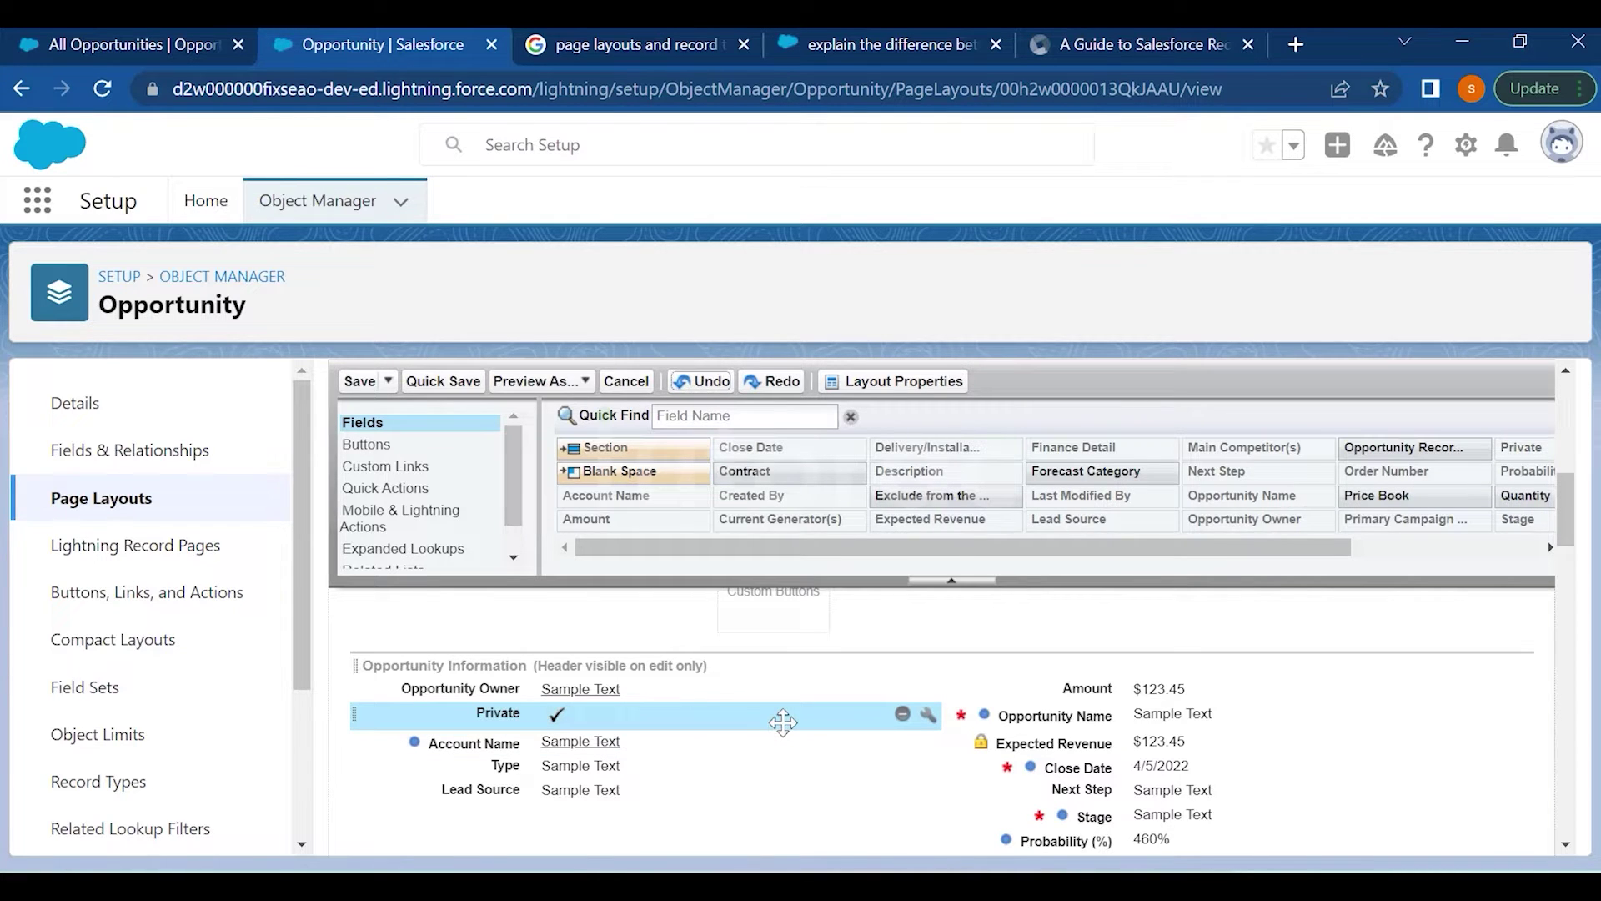
pyautogui.moveTo(783, 723); pyautogui.dragTo(668, 502)
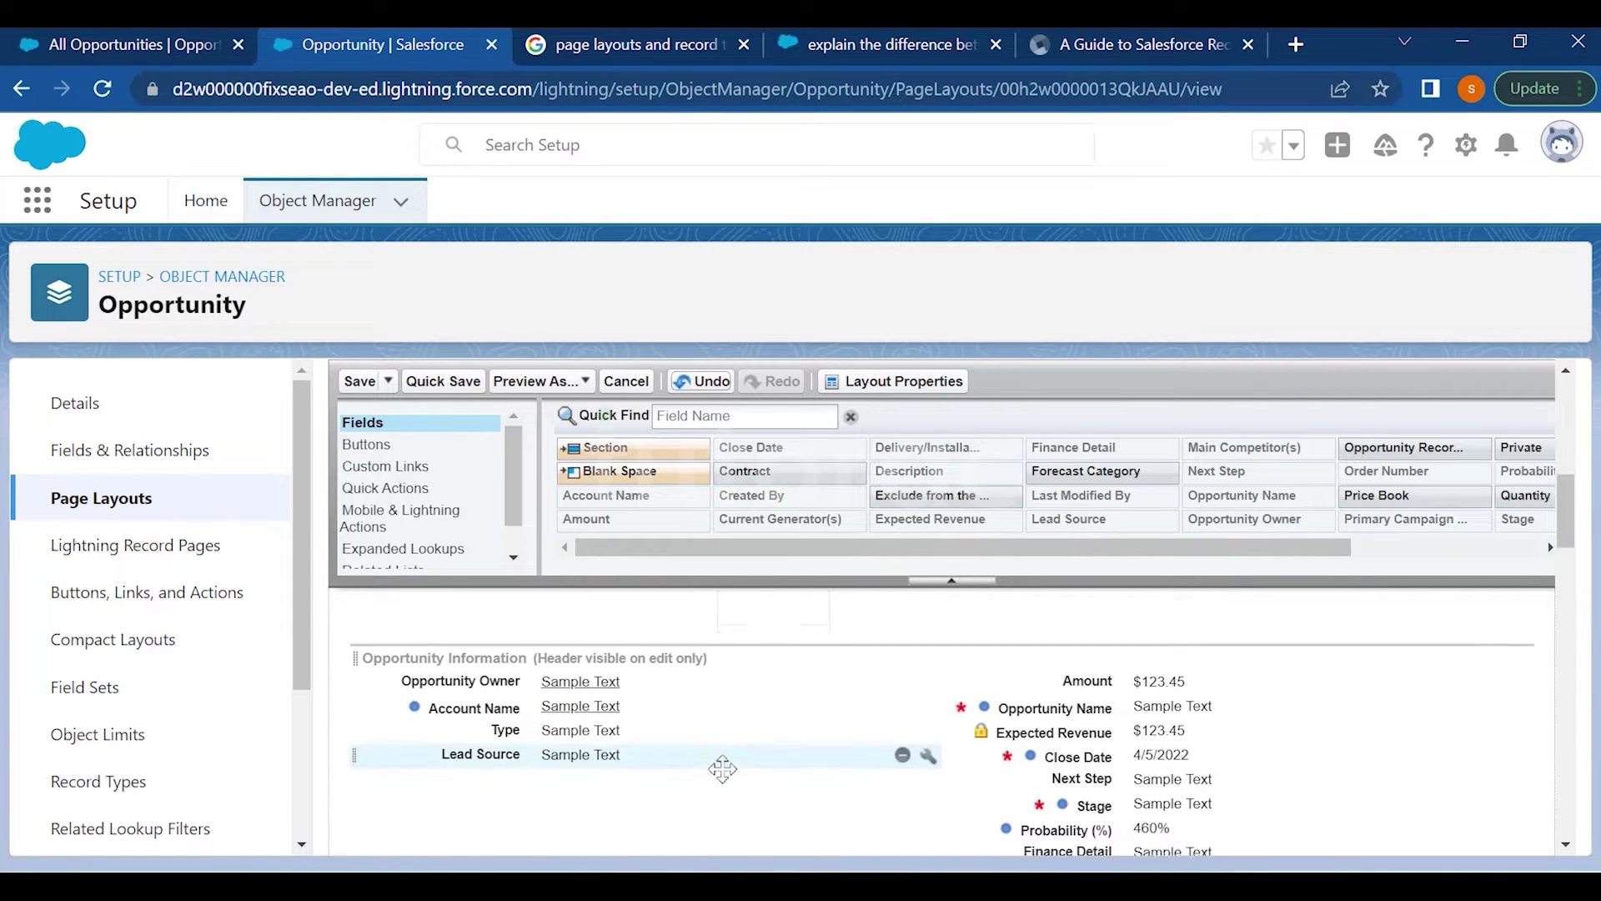
# Add a two-column section named "Lead Details" between the Opportunity Information and Other Information sections
pyautogui.scroll(-2, 715, 762)
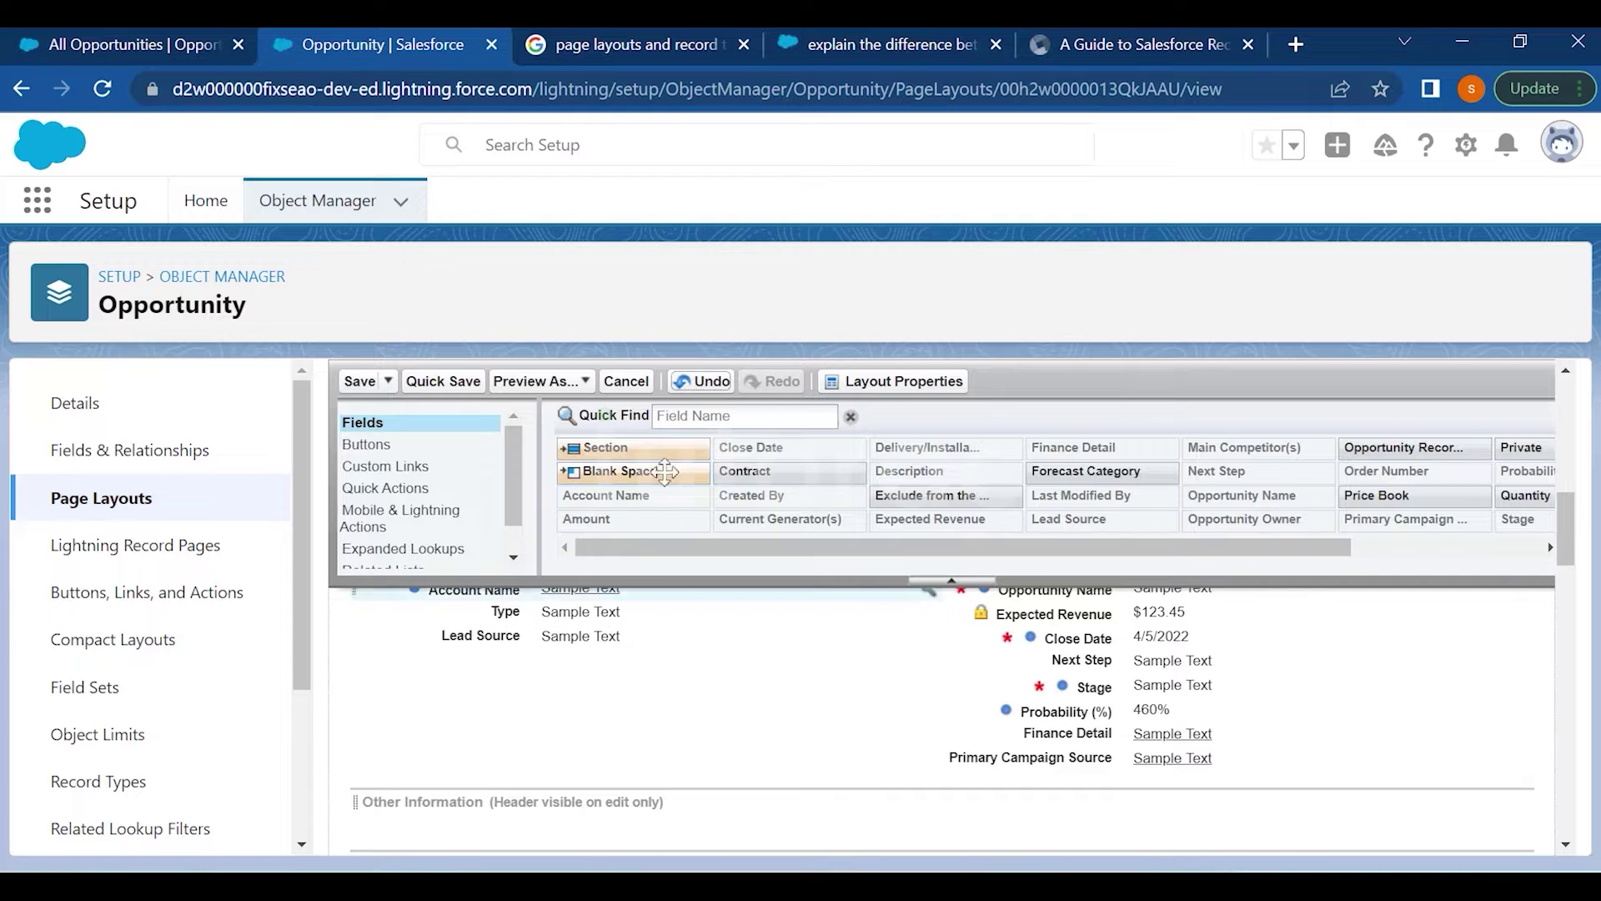
pyautogui.moveTo(653, 440); pyautogui.dragTo(555, 742)
pyautogui.tripleClick(989, 493)
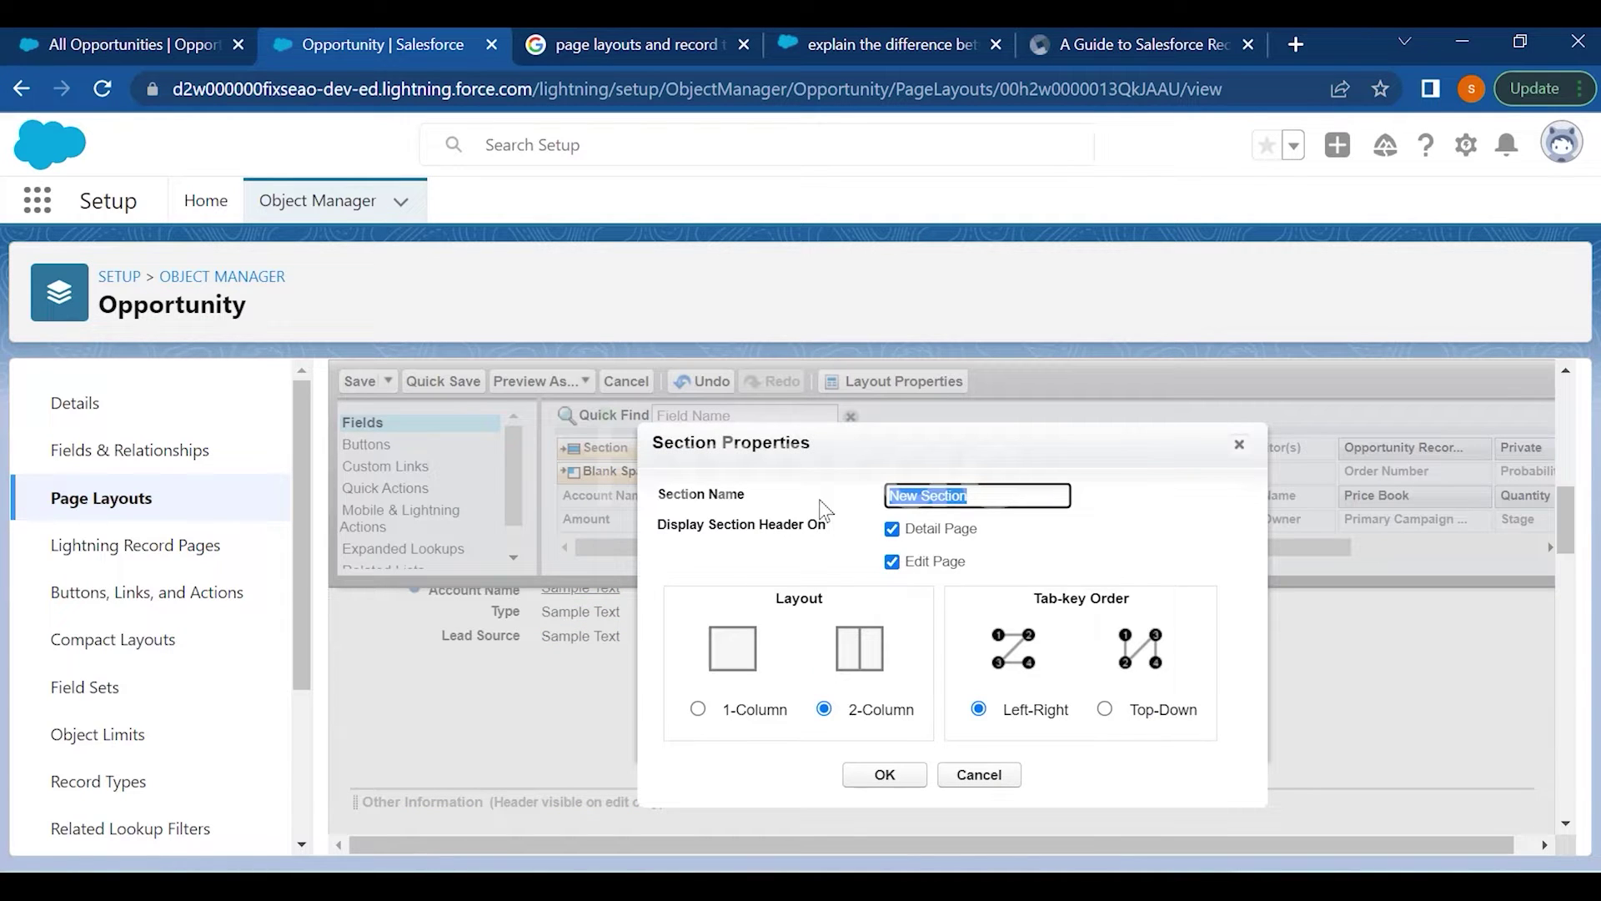
pyautogui.write('Lead Details')
pyautogui.click(886, 771)
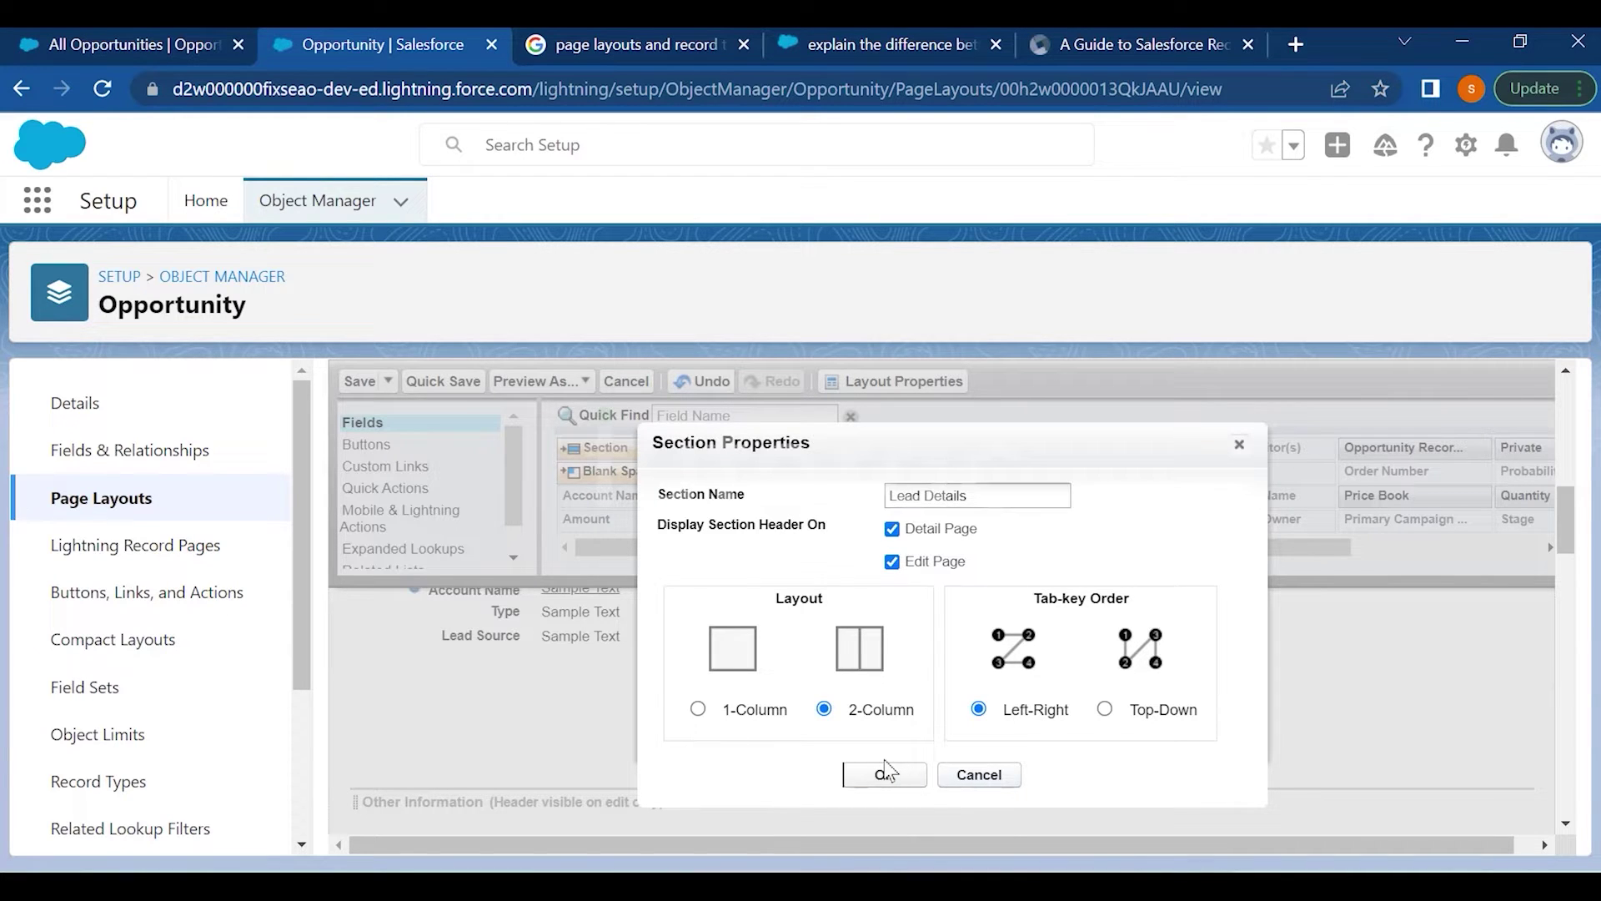
# Move Lead Source and Primary Campaign Source into the first column of Lead Details and Type into its second column
pyautogui.moveTo(450, 636); pyautogui.dragTo(467, 802)
pyautogui.moveTo(505, 612); pyautogui.dragTo(995, 755)
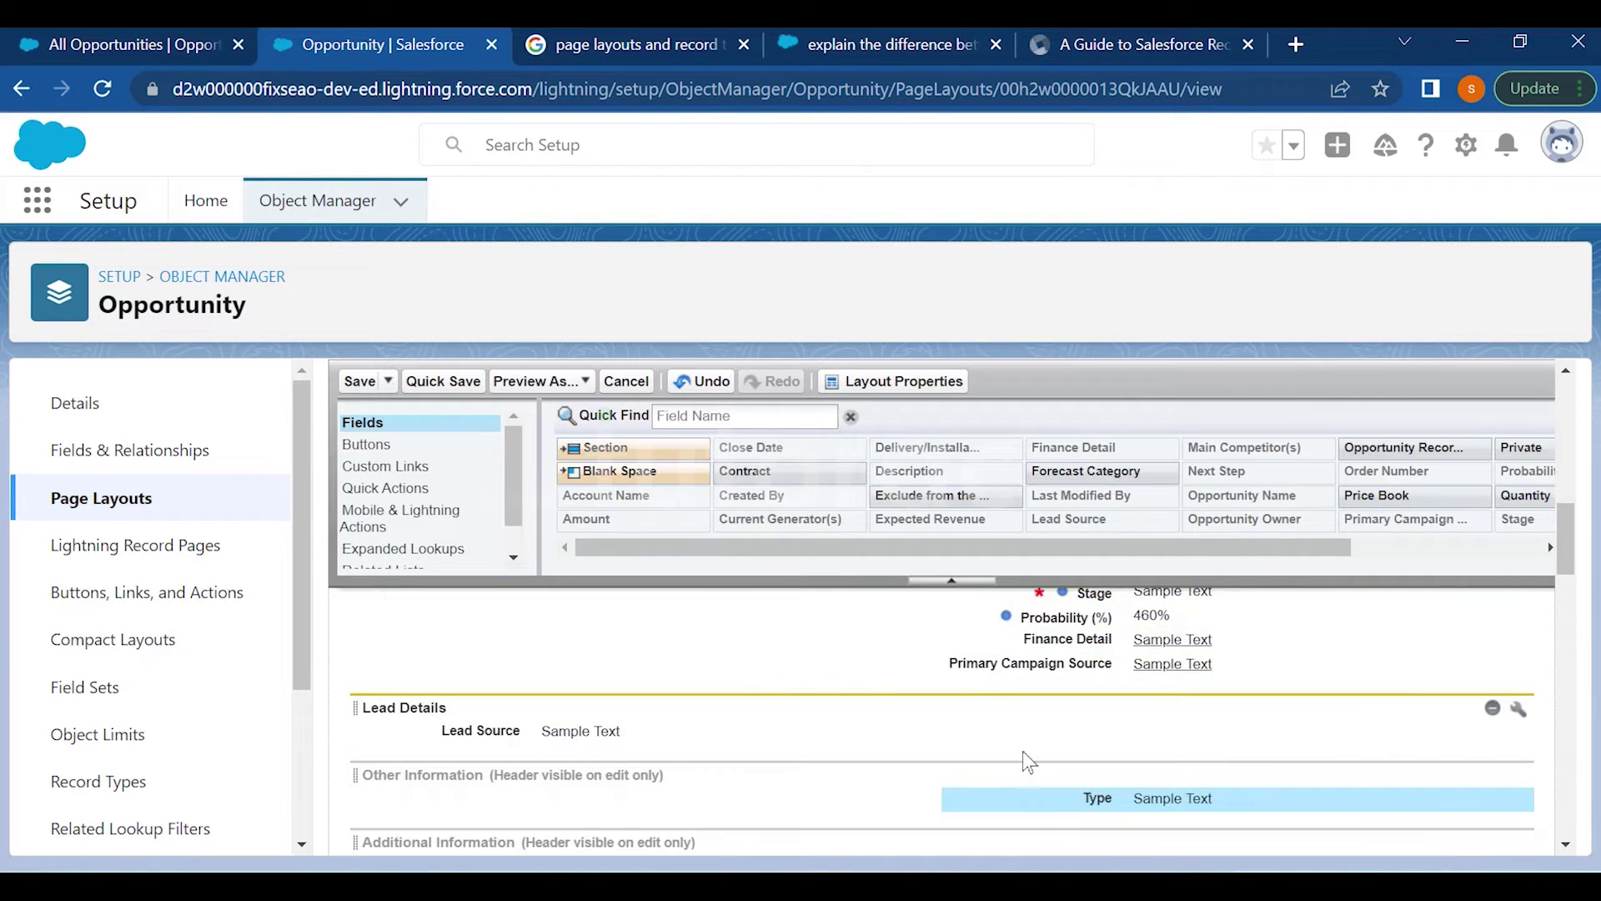
pyautogui.moveTo(1089, 807); pyautogui.dragTo(1084, 734)
pyautogui.moveTo(1034, 663); pyautogui.dragTo(690, 758)
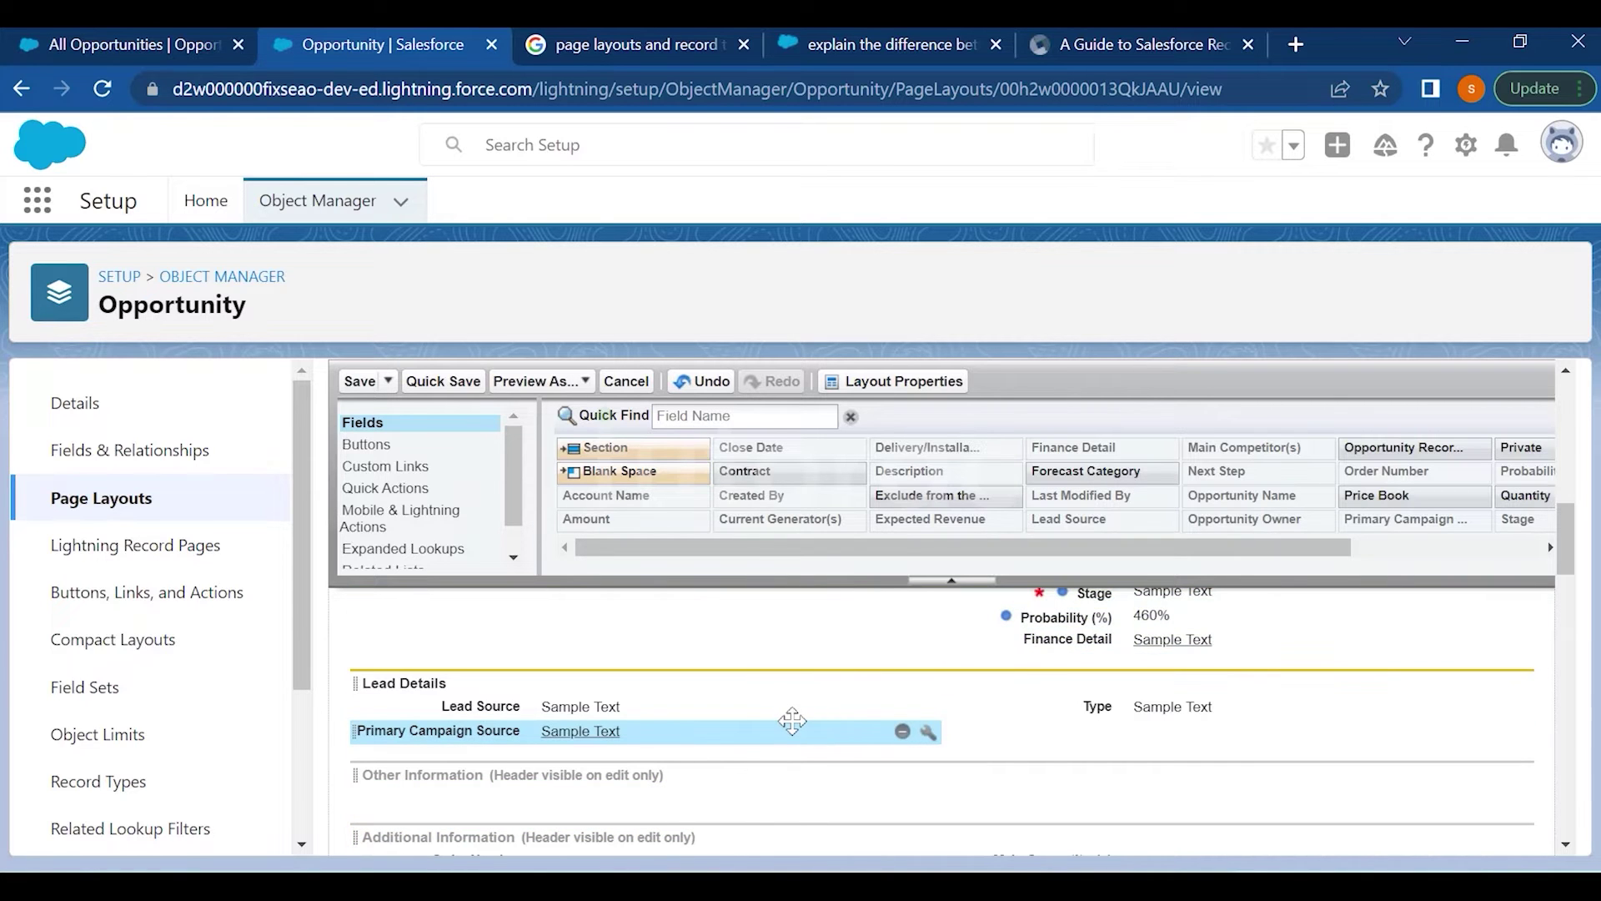
# Try to remove the Opportunity Name field from the Opportunity Information section of the layout
pyautogui.scroll(-1, 792, 709)
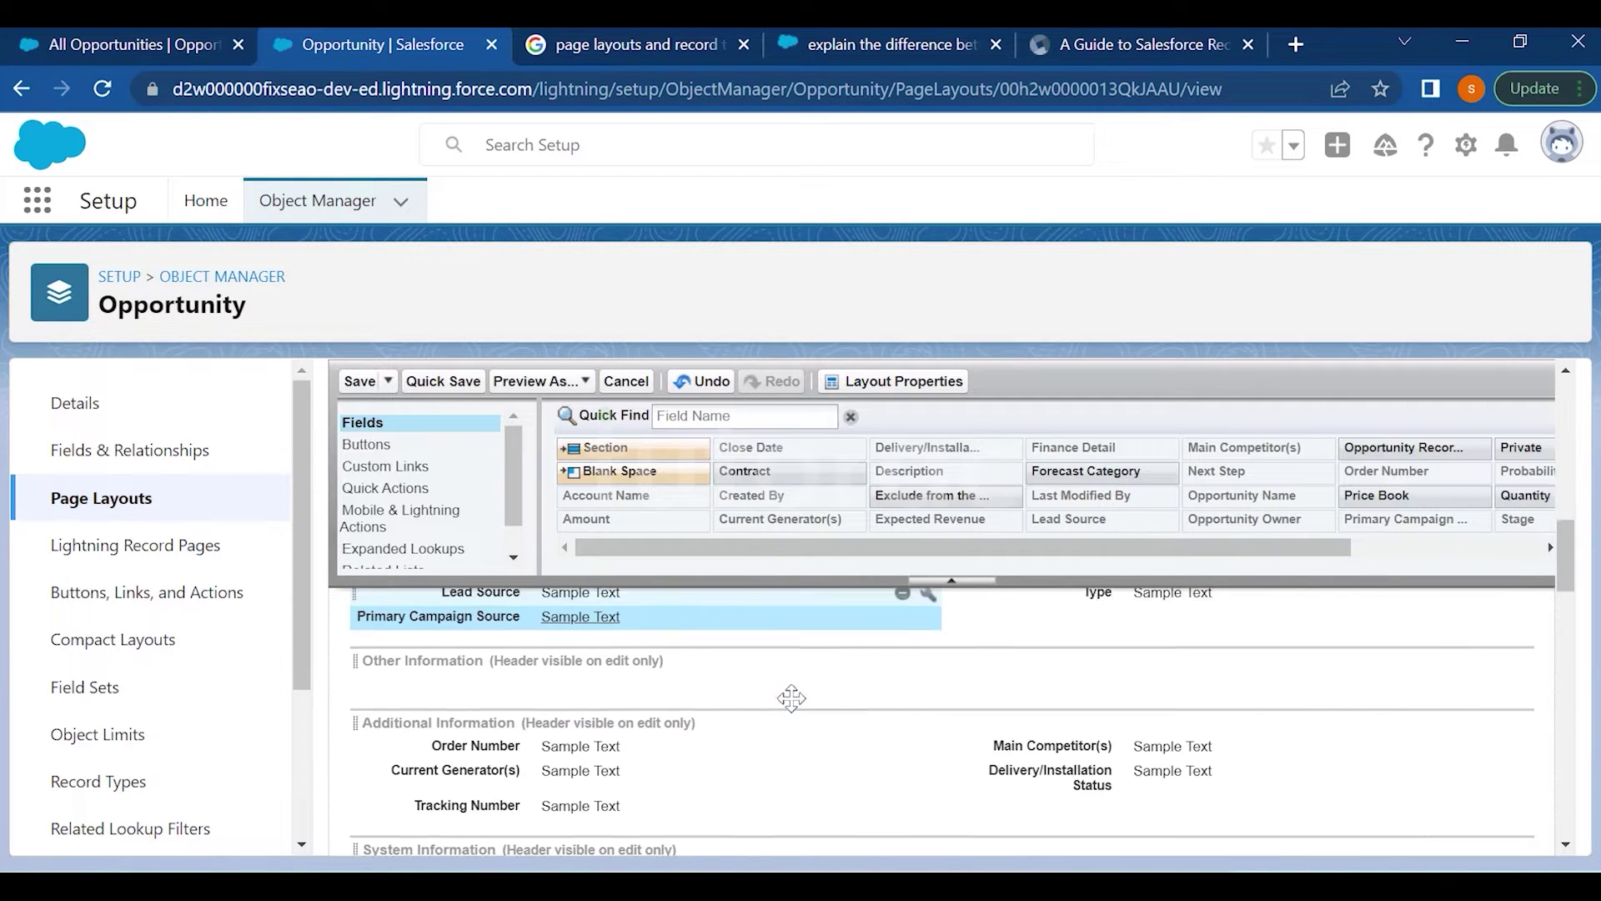
pyautogui.scroll(-1, 792, 698)
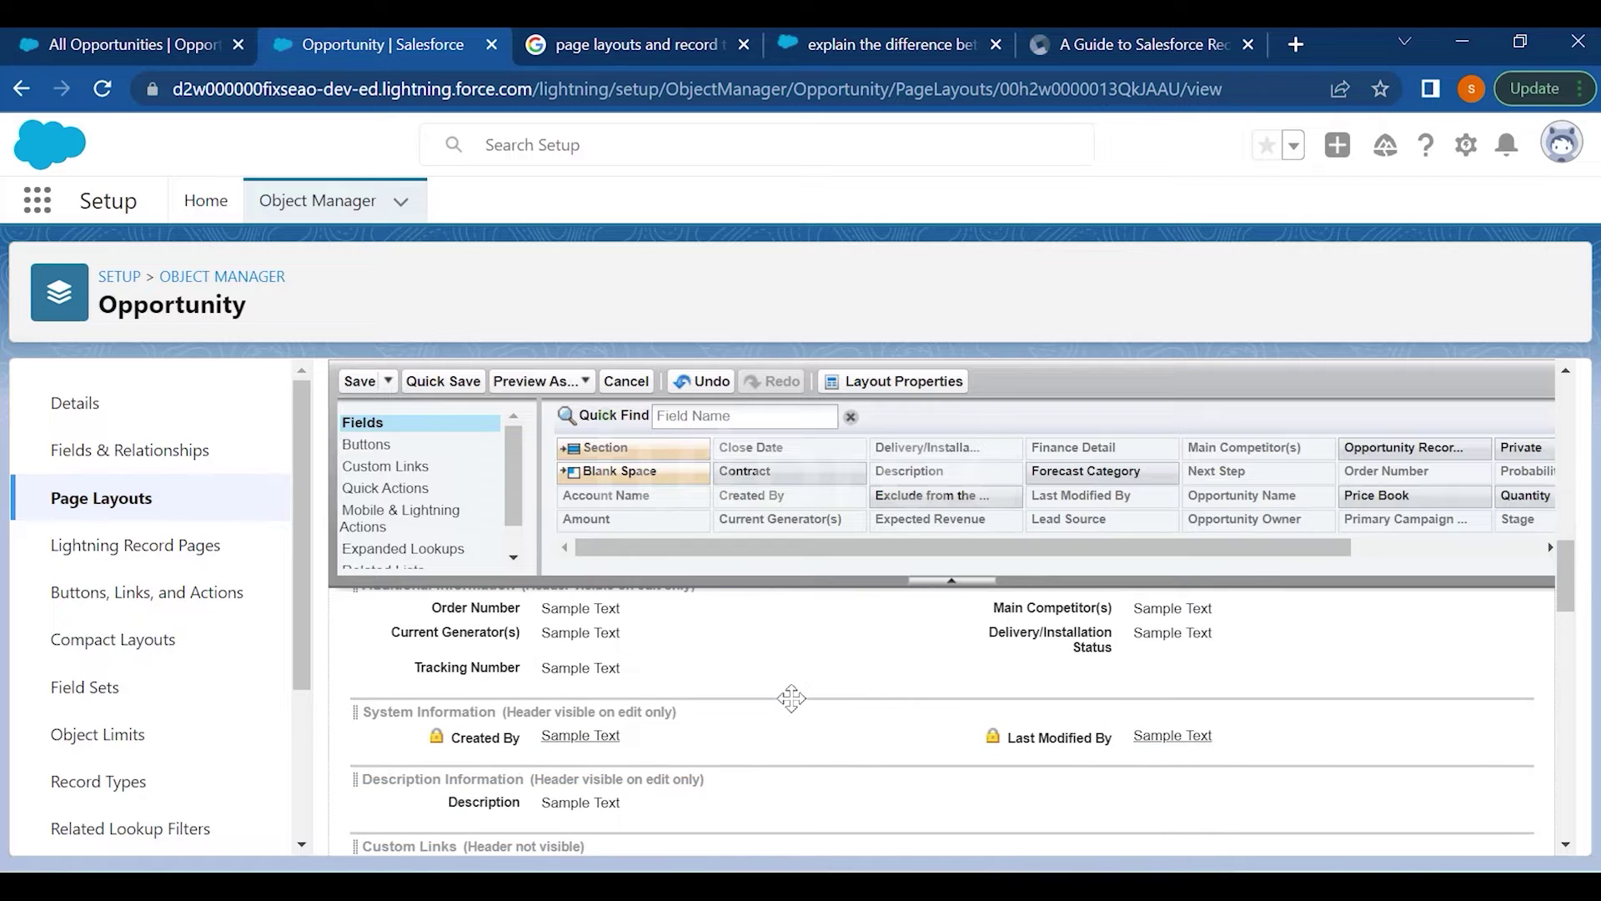
pyautogui.scroll(-1, 792, 698)
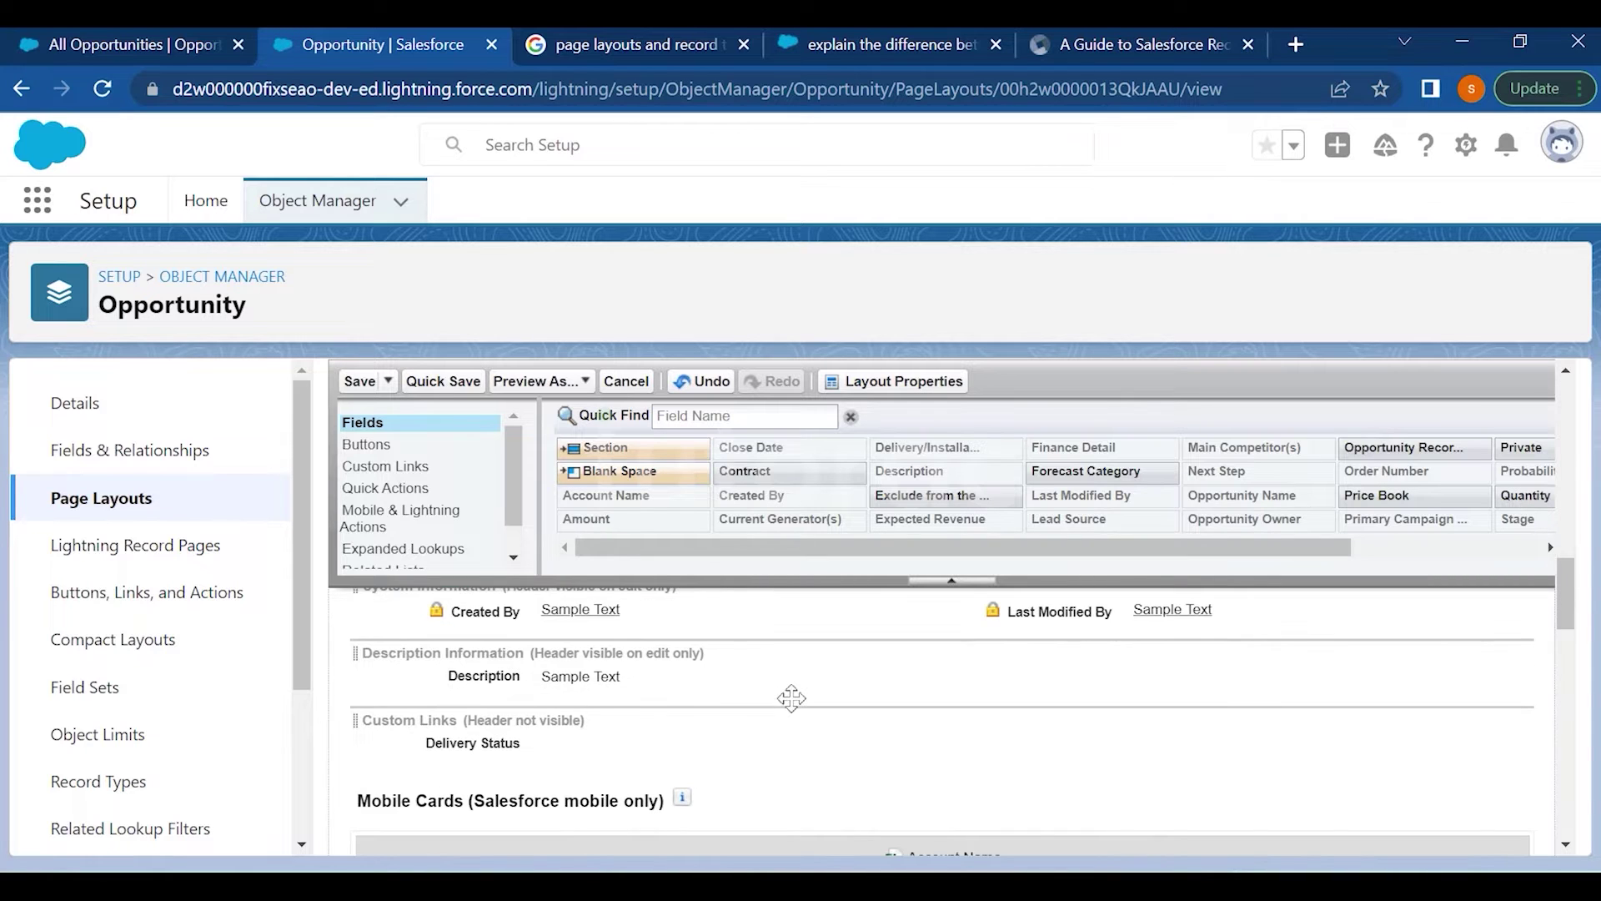
pyautogui.scroll(1, 791, 698)
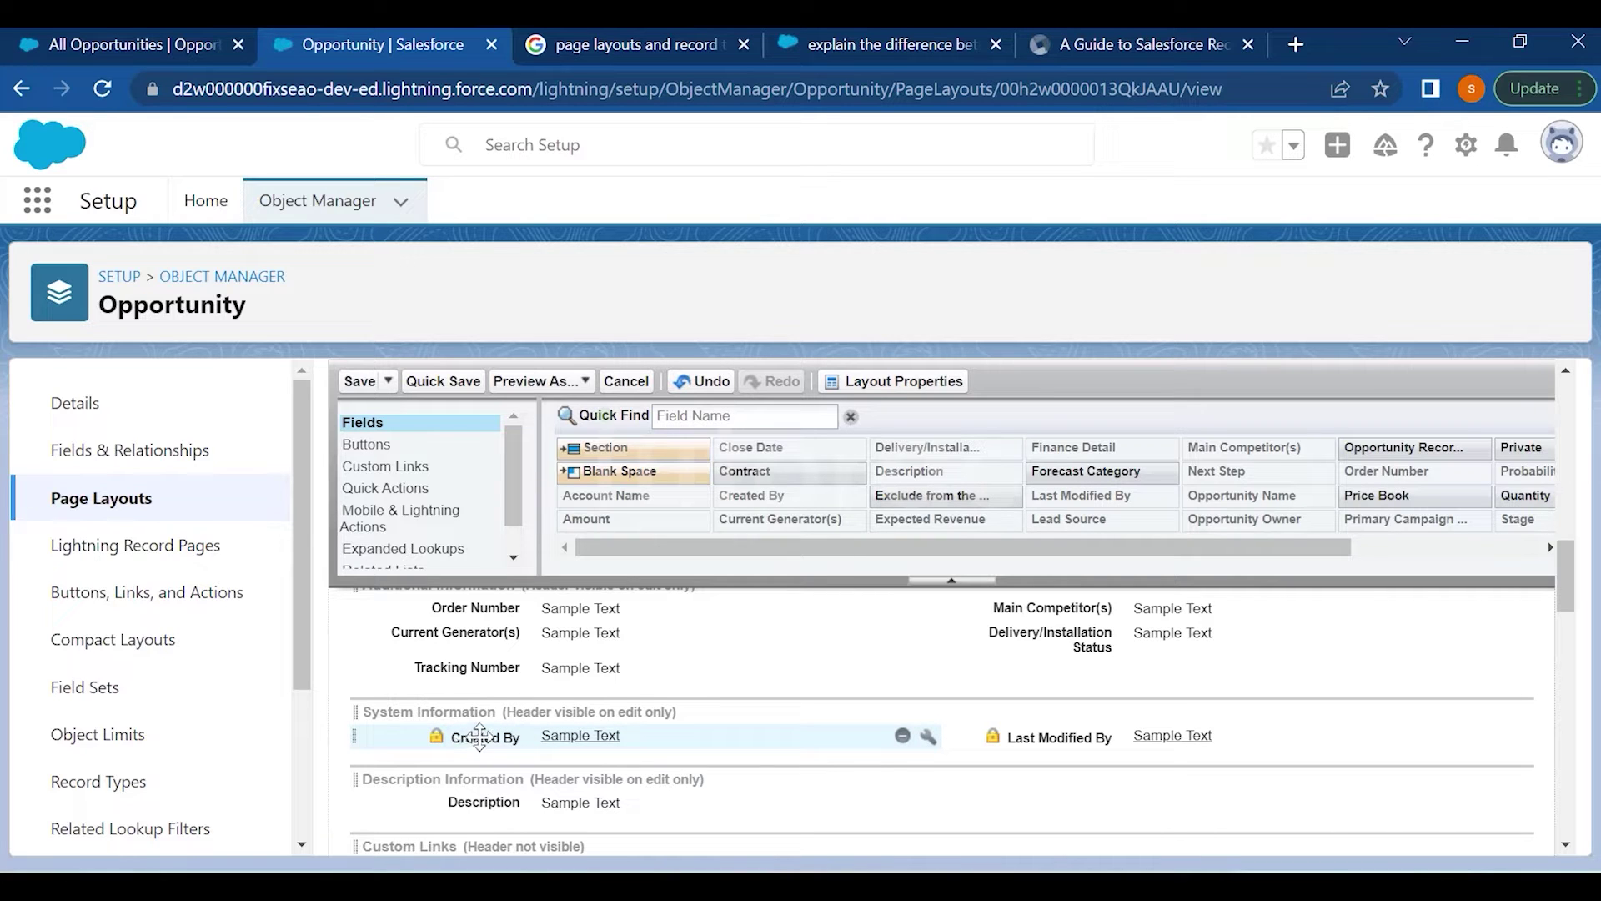
pyautogui.scroll(3, 613, 705)
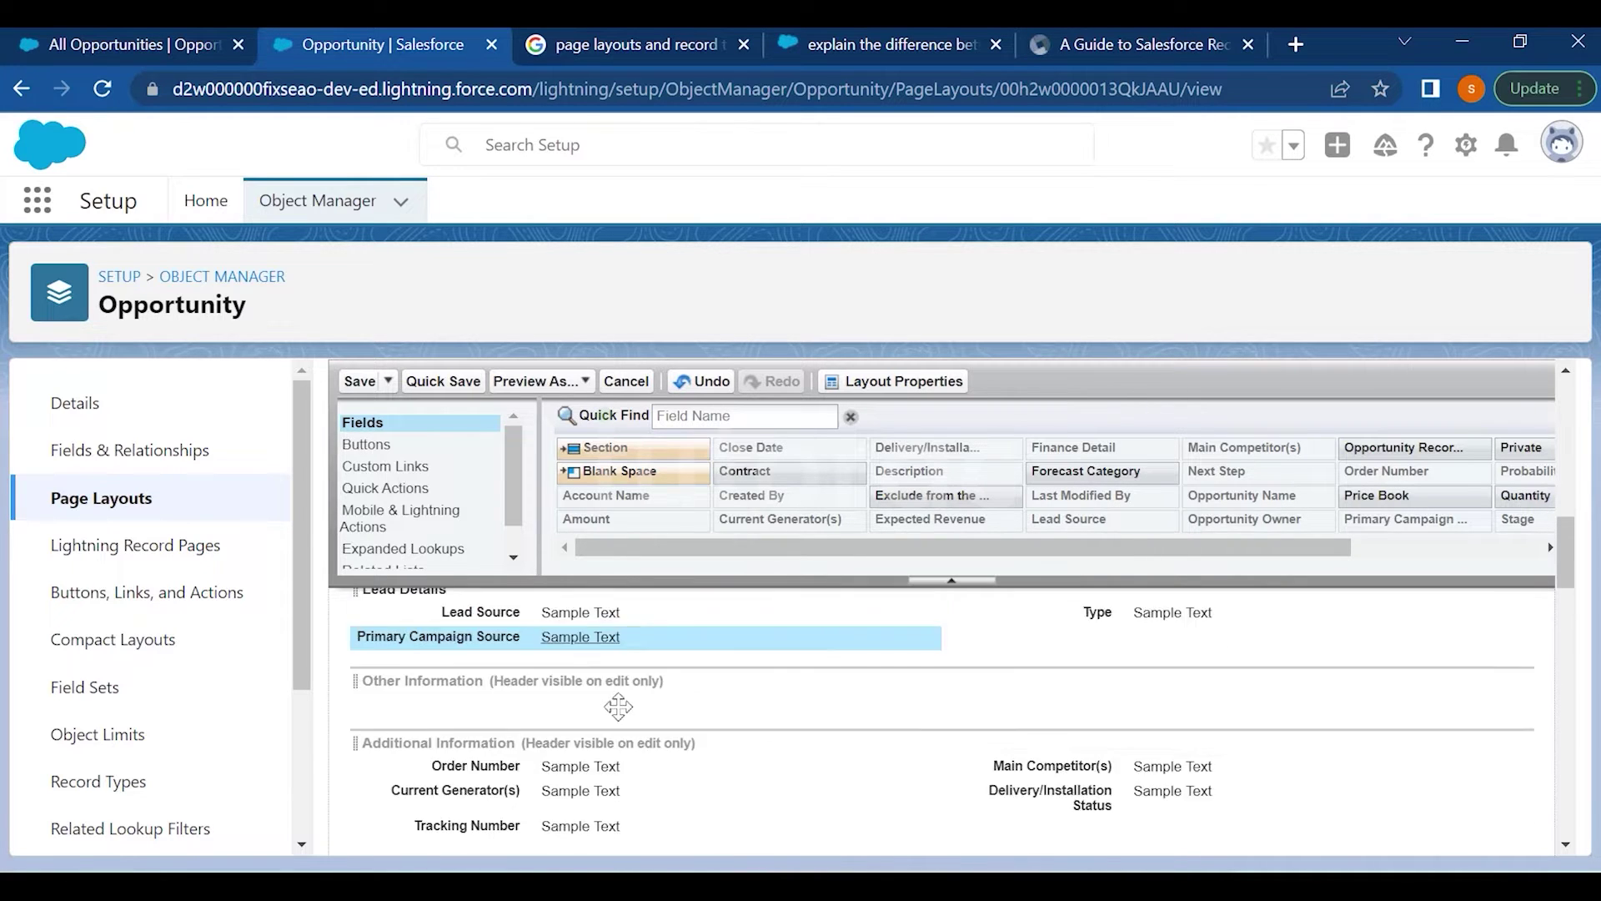
pyautogui.scroll(3, 618, 707)
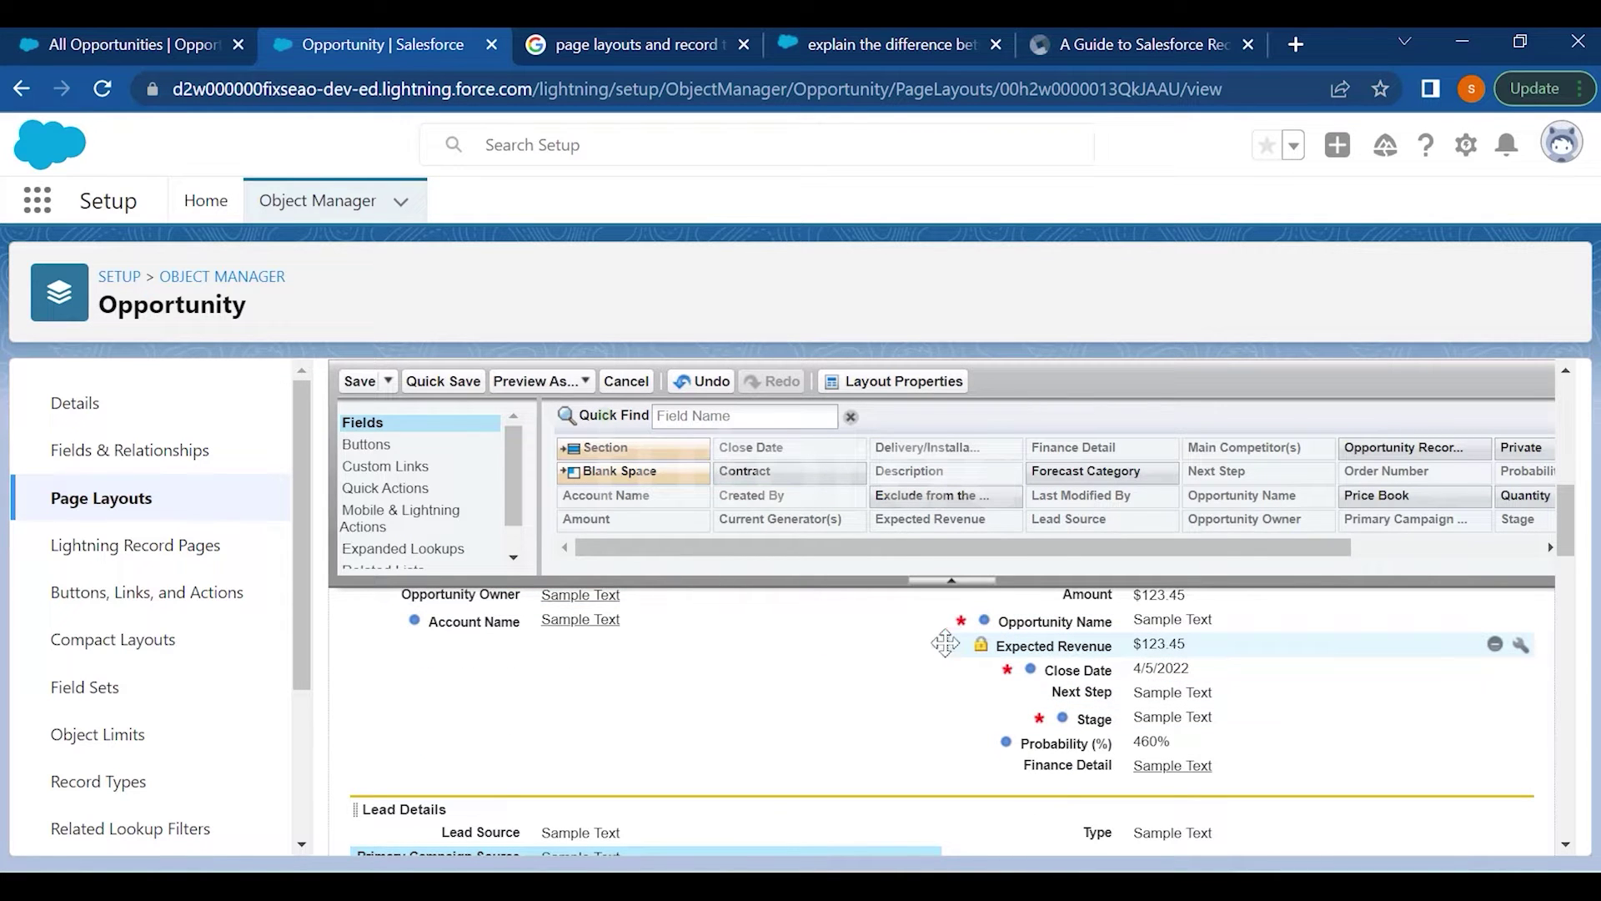
pyautogui.moveTo(965, 624); pyautogui.dragTo(848, 525)
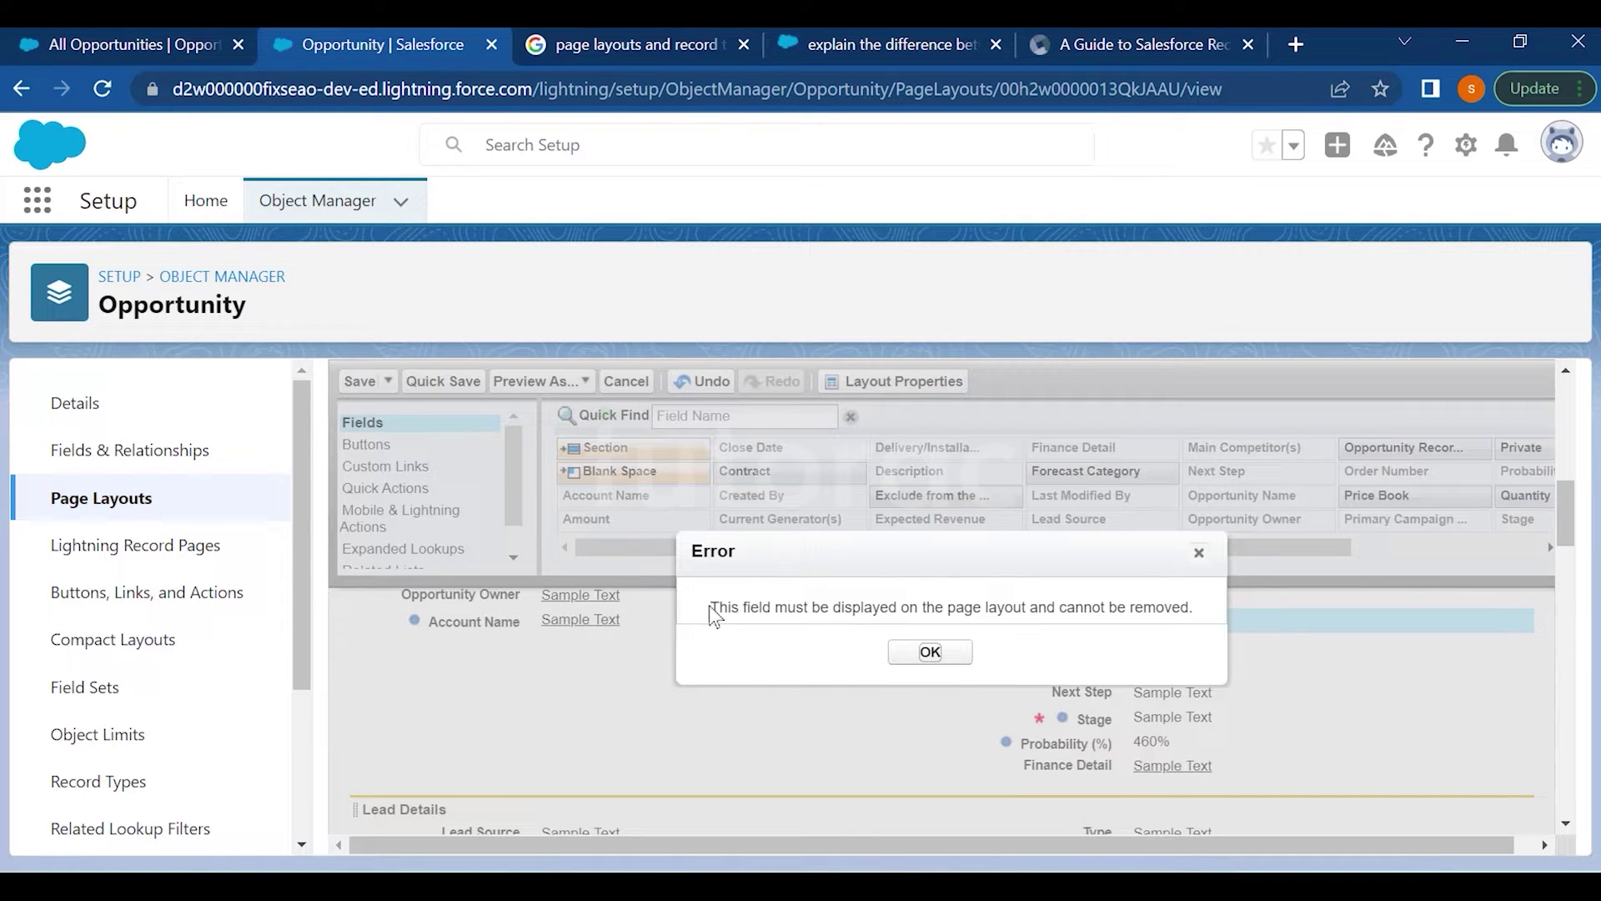
pyautogui.moveTo(711, 608); pyautogui.dragTo(1201, 605)
pyautogui.click(1201, 553)
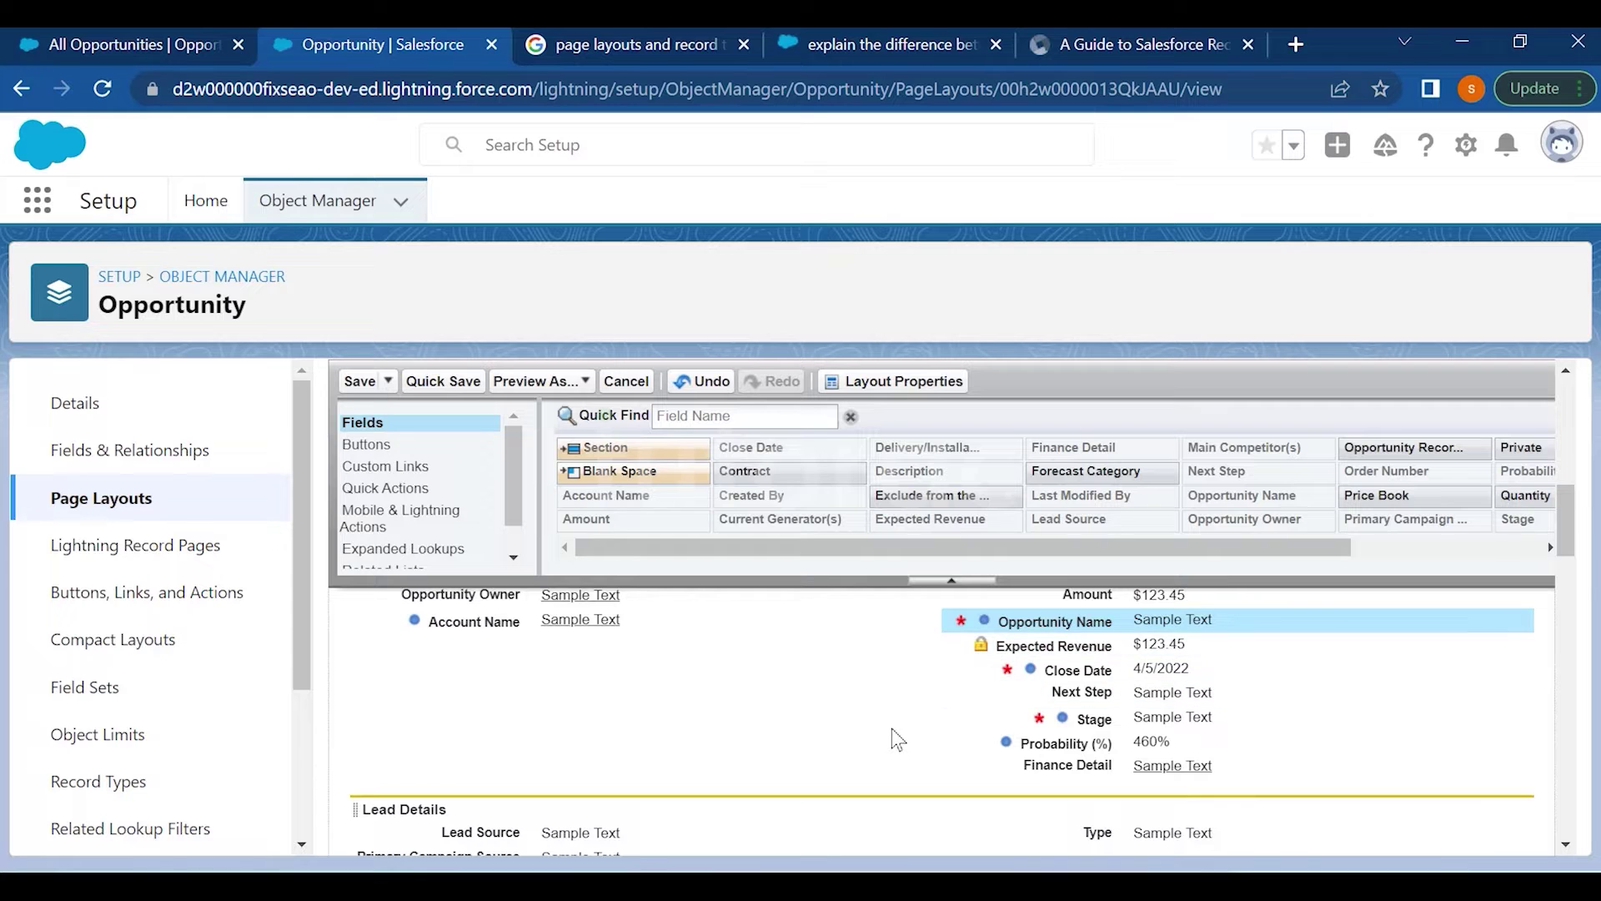
# Move the Probability (%) and Finance Detail fields below Account Name in the first column of Opportunity Information
pyautogui.moveTo(958, 743); pyautogui.dragTo(672, 699)
pyautogui.moveTo(1034, 748); pyautogui.dragTo(459, 659)
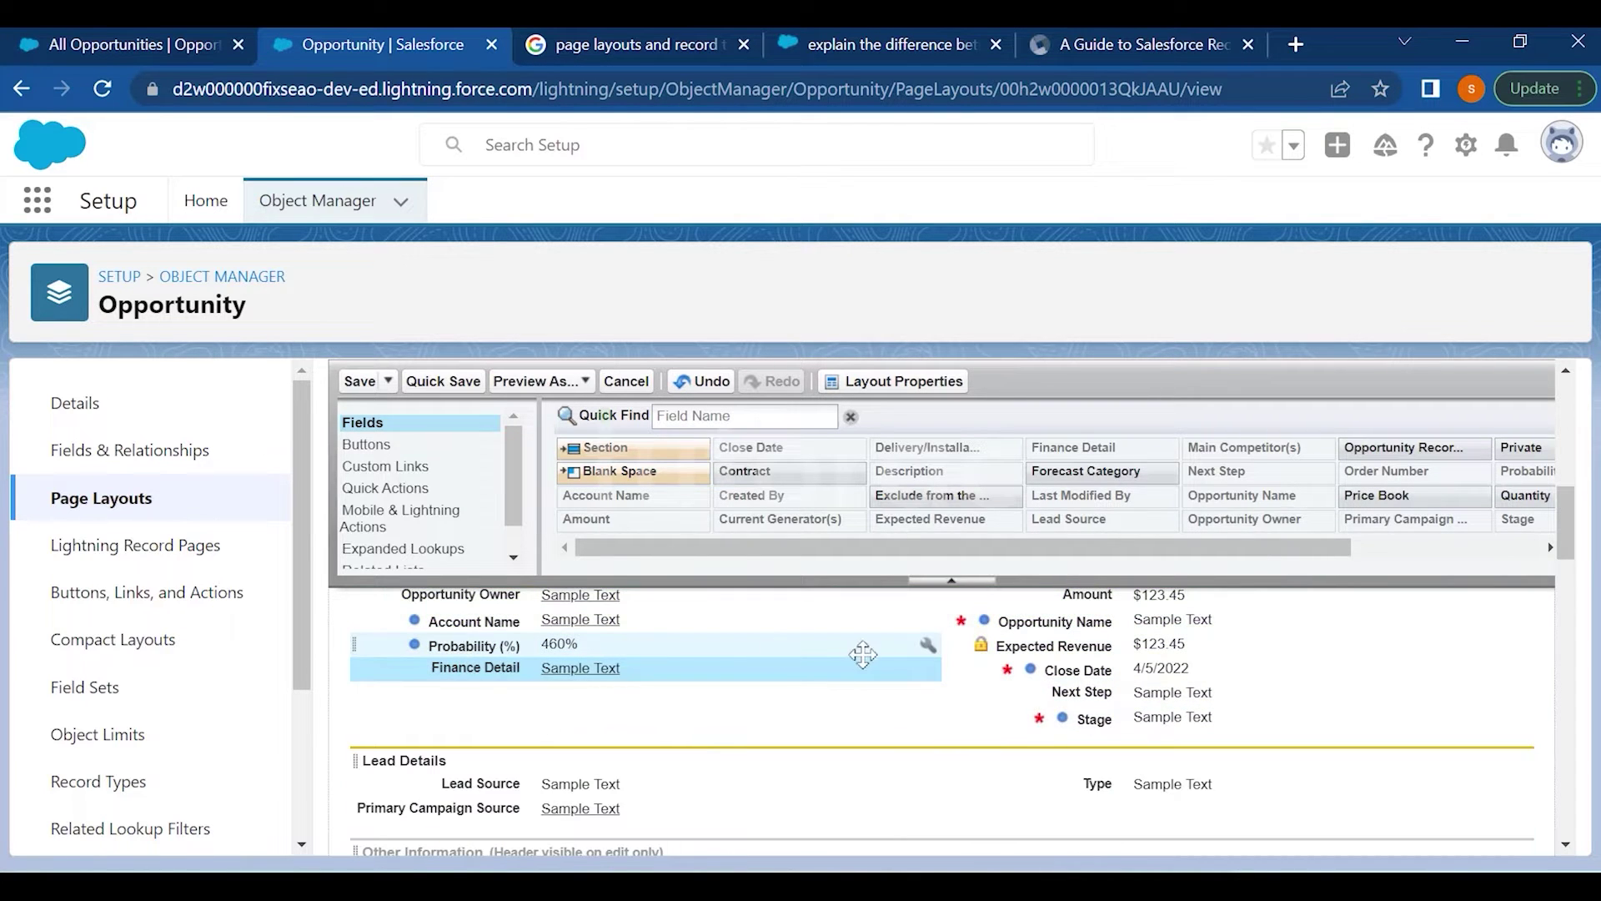
# Mark the Probability (%) field as required in its field properties, but discard the change
pyautogui.click(927, 647)
pyautogui.click(1058, 609)
pyautogui.moveTo(1003, 584); pyautogui.dragTo(813, 621)
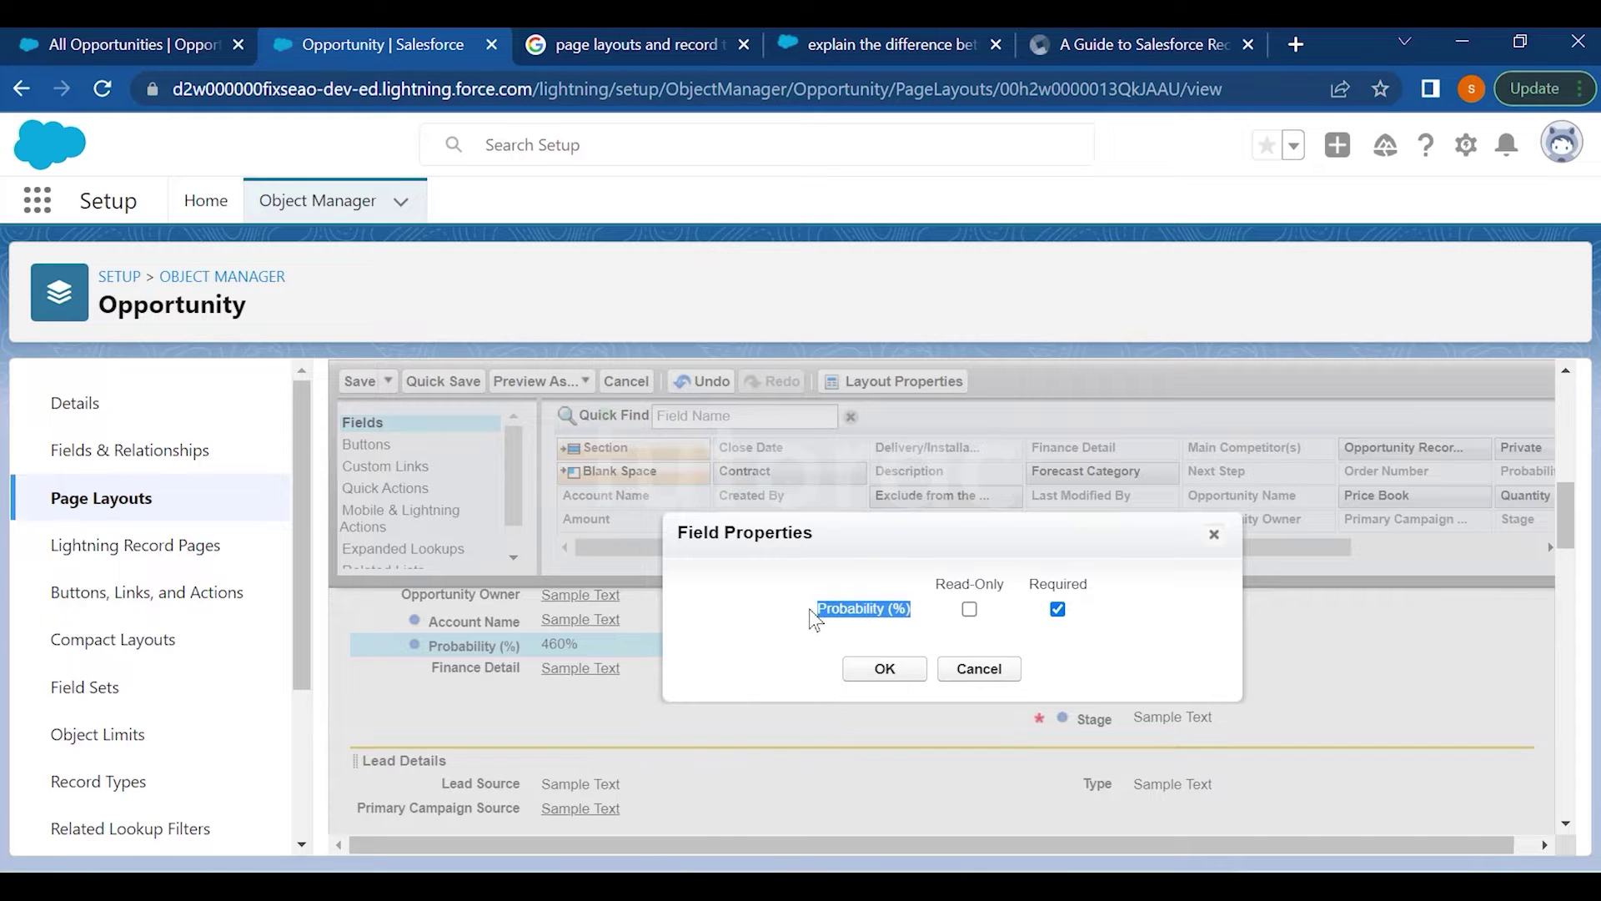
pyautogui.moveTo(938, 583); pyautogui.dragTo(1016, 594)
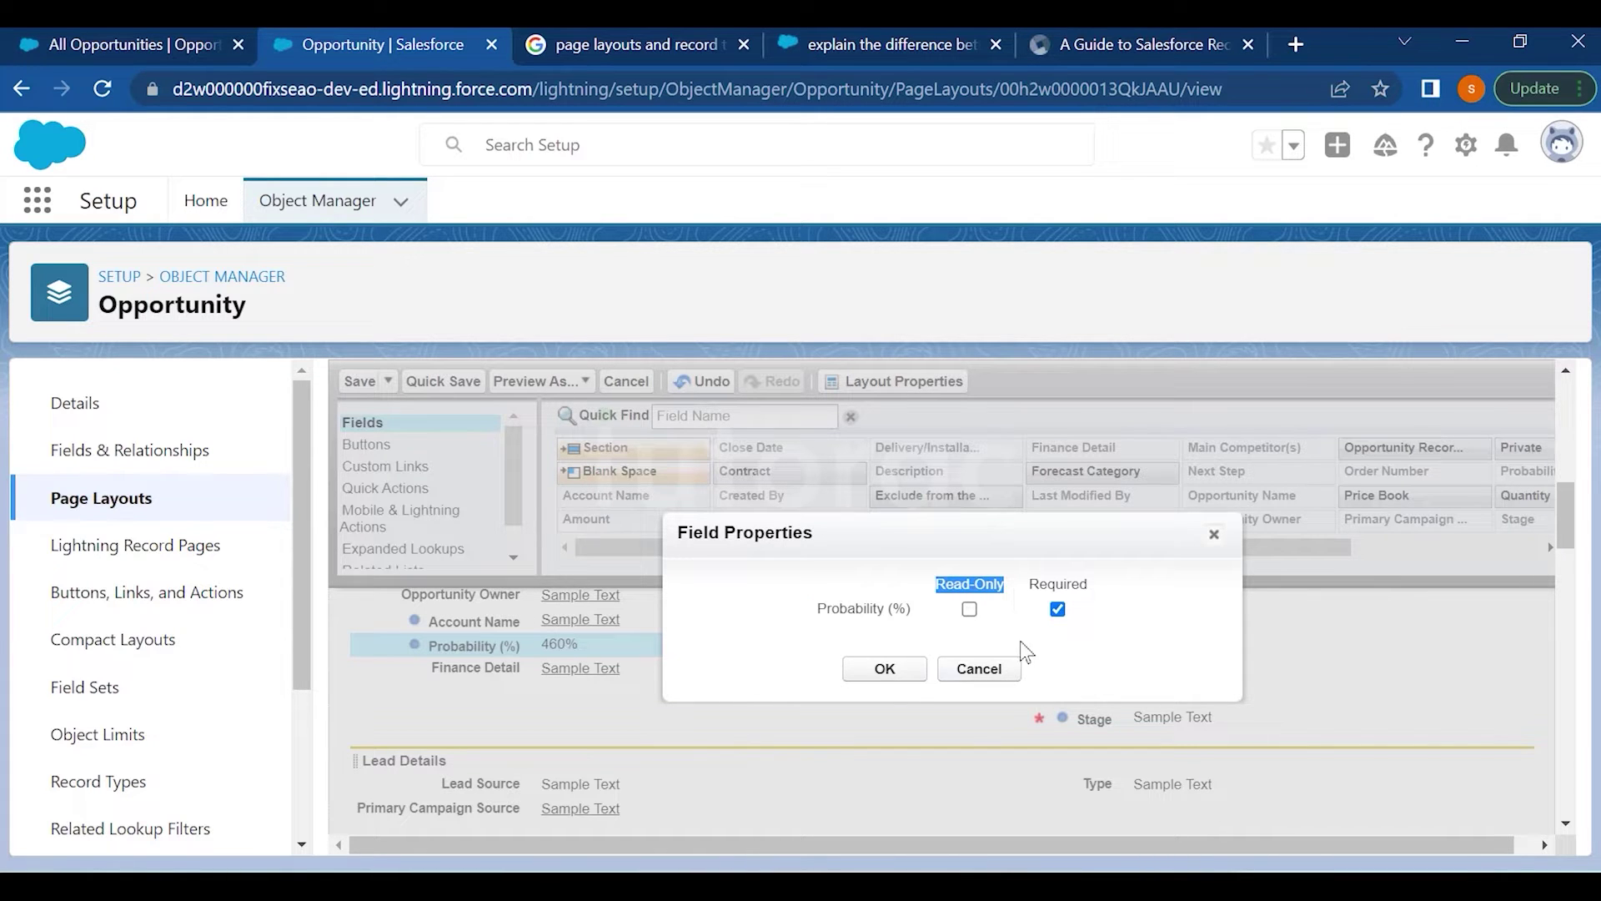
pyautogui.click(960, 671)
# Examine the Related Lists area of the Opportunity Layout, below the mobile cards
pyautogui.scroll(-7, 507, 751)
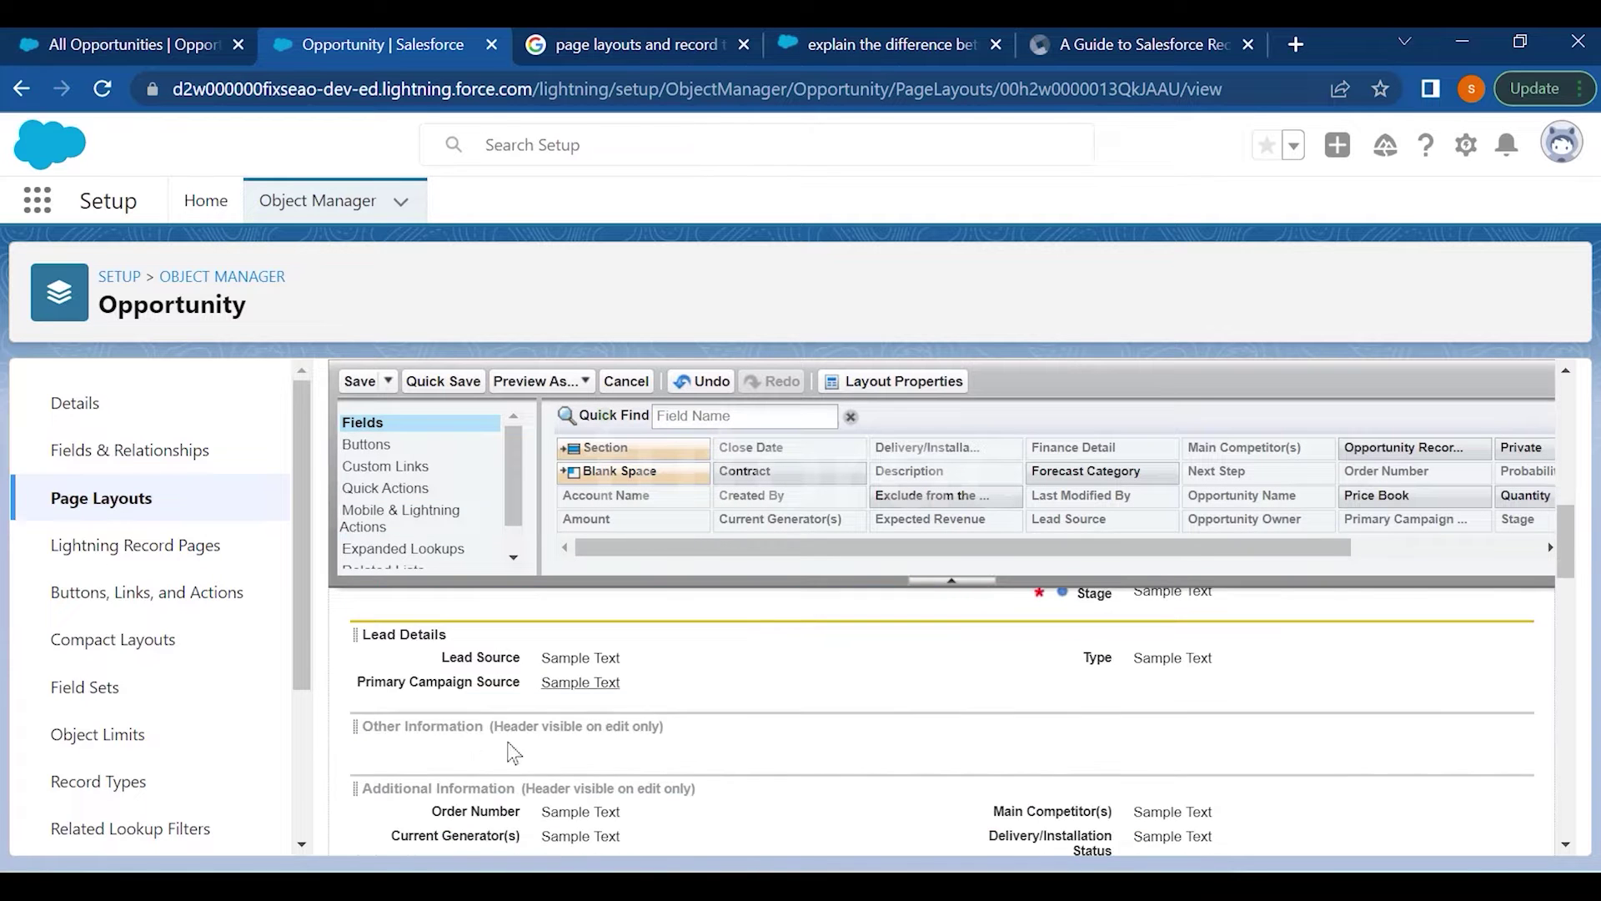
pyautogui.scroll(-2, 455, 758)
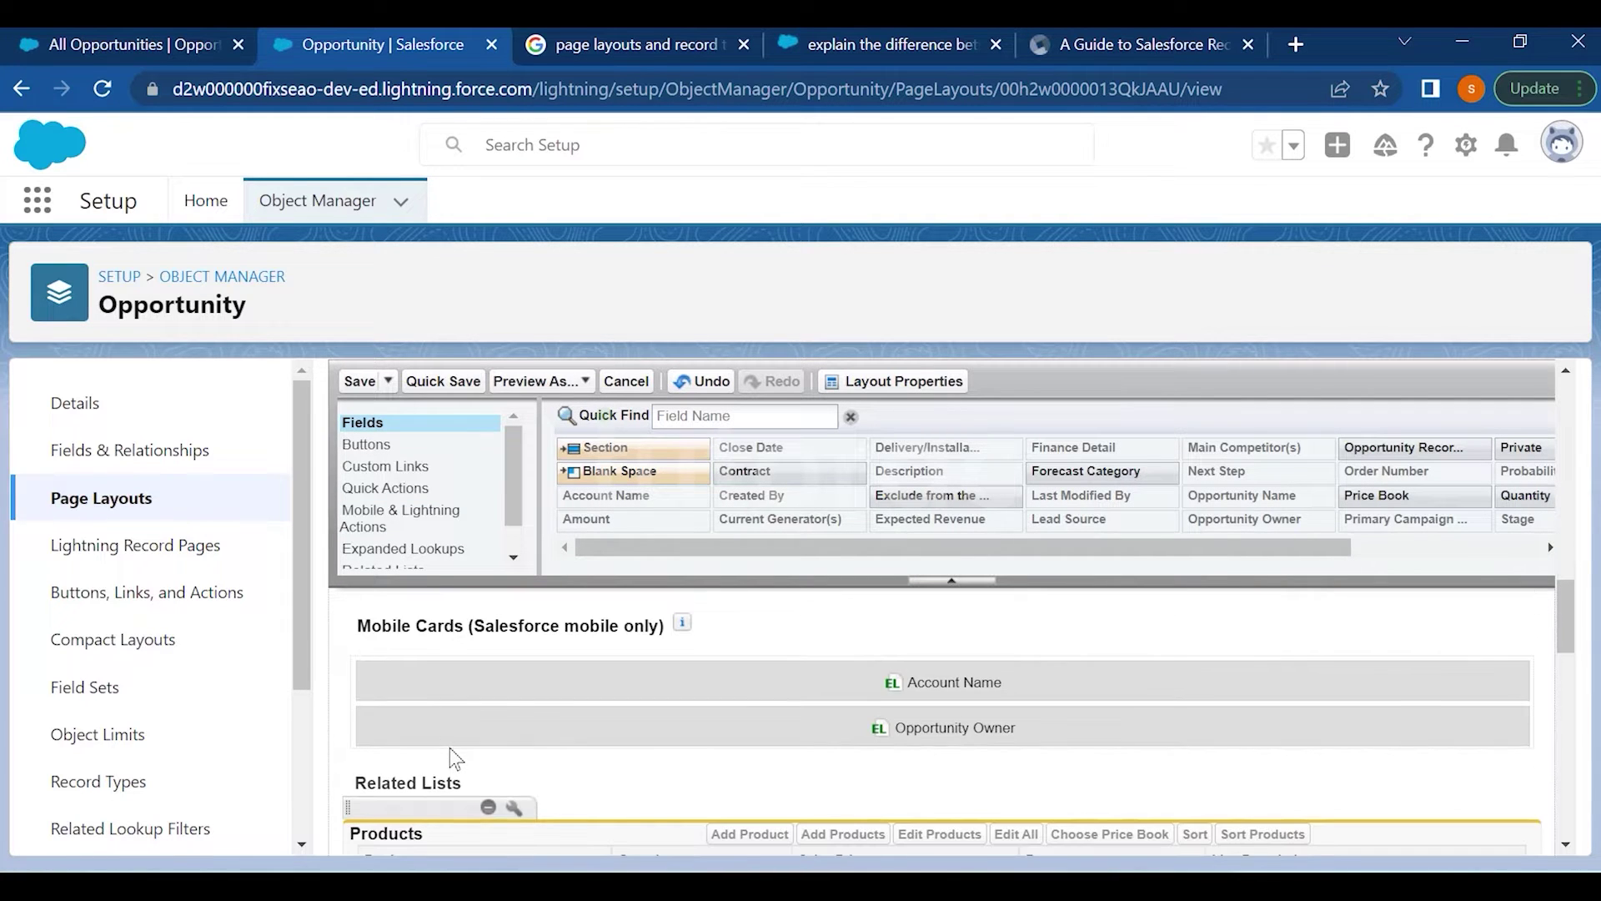
pyautogui.scroll(-2, 454, 759)
pyautogui.moveTo(356, 652); pyautogui.dragTo(465, 667)
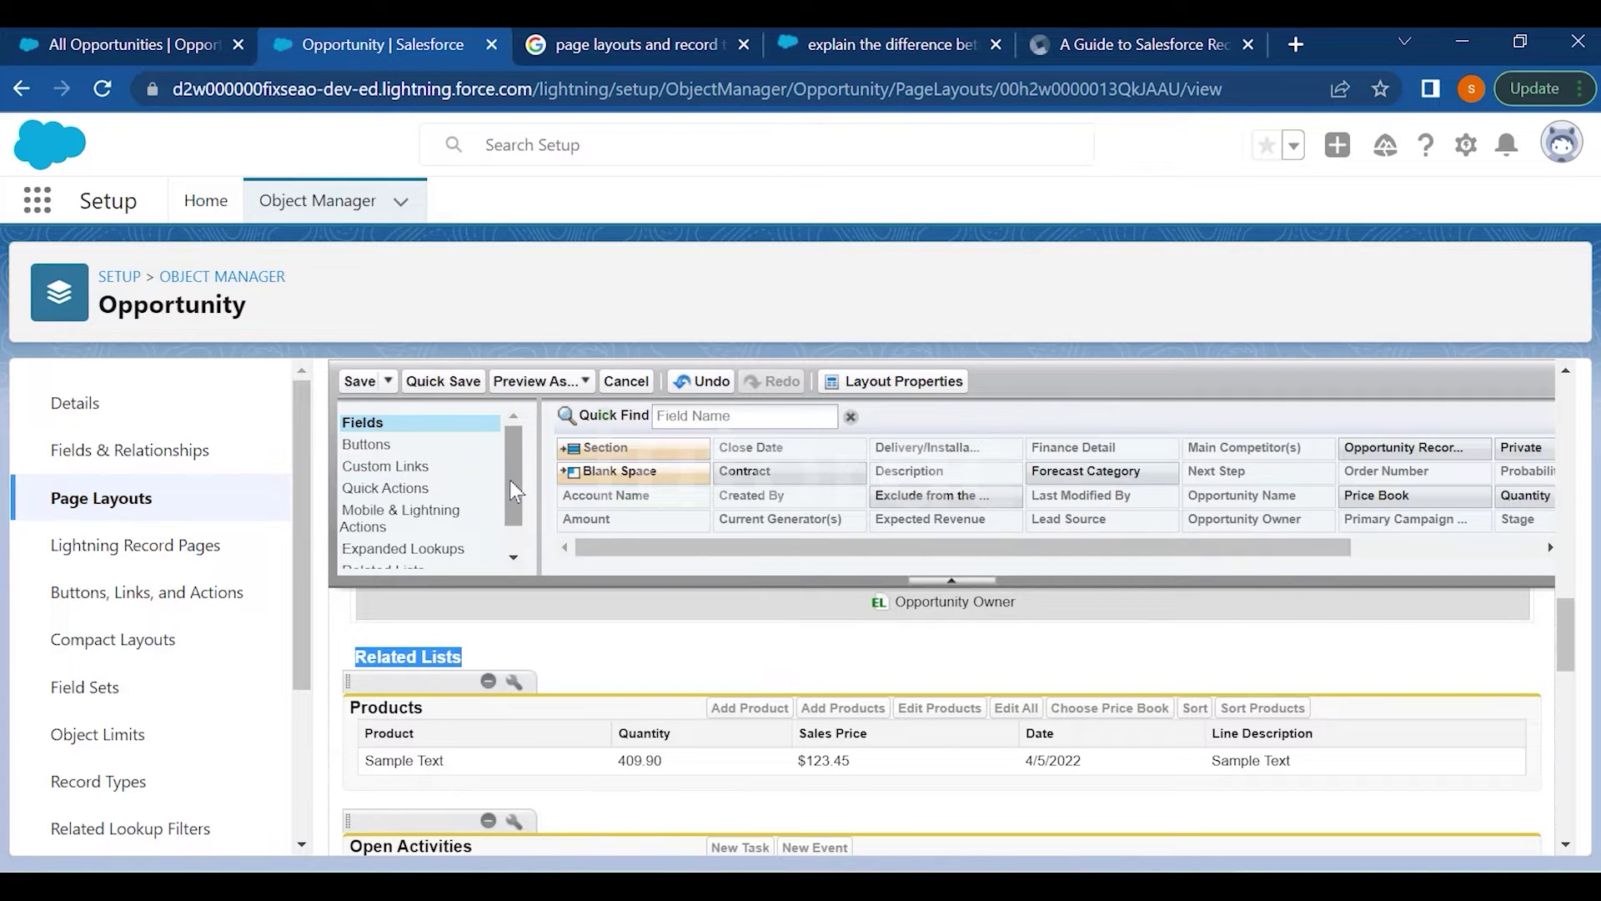
# Add the Cases related list above Products in the Related Lists area of the Opportunity layout
pyautogui.scroll(-1, 509, 478)
pyautogui.click(392, 536)
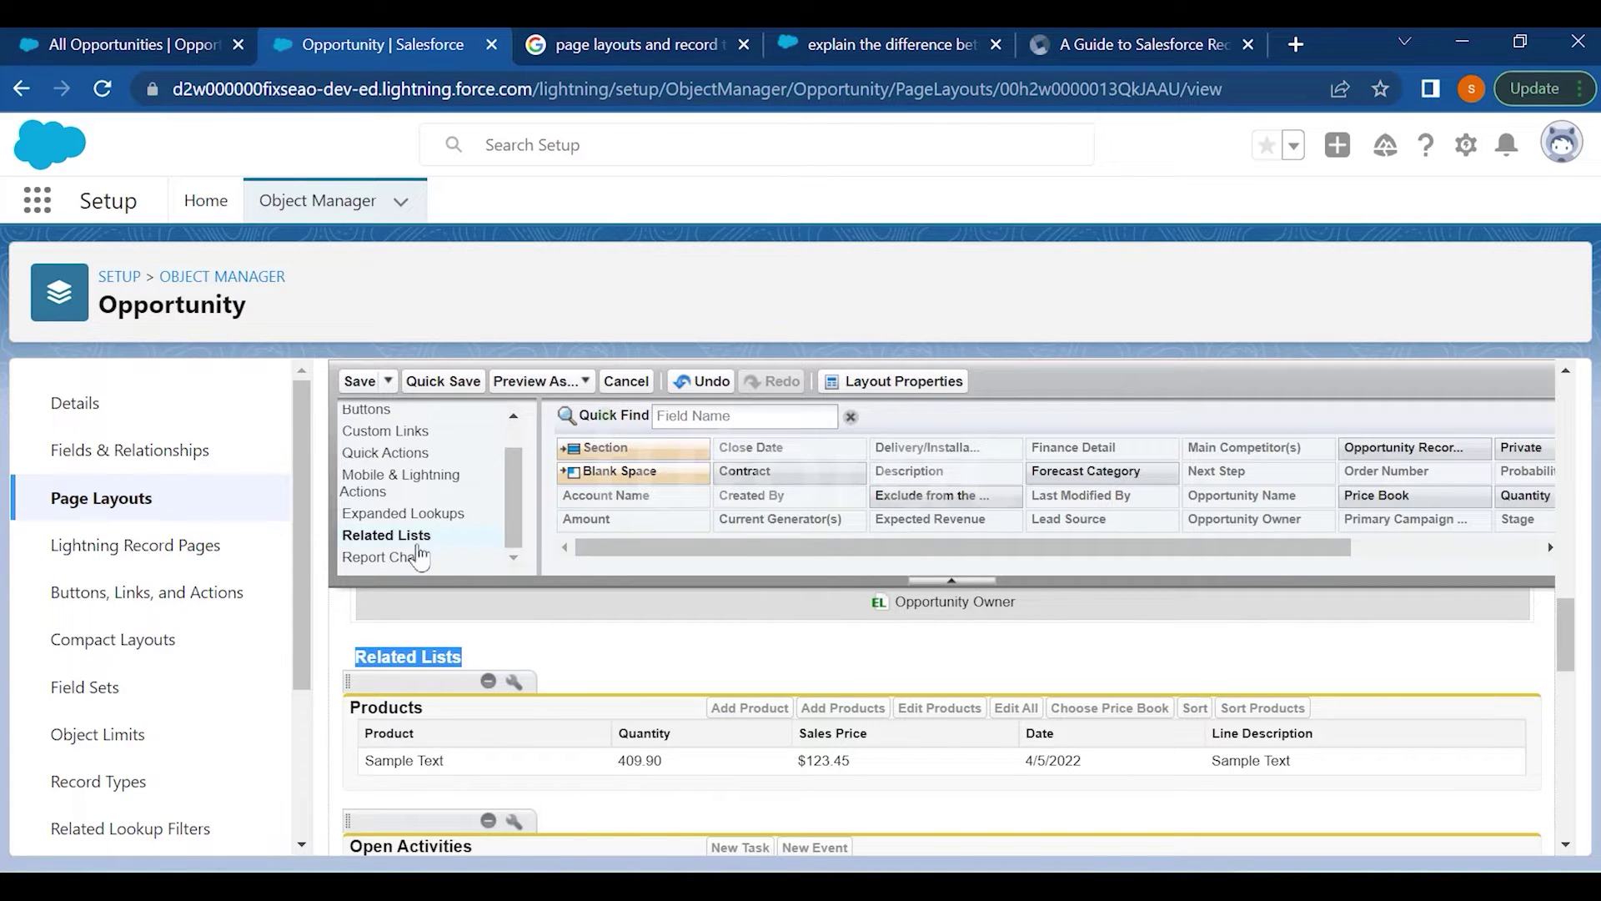
pyautogui.moveTo(747, 451); pyautogui.dragTo(432, 724)
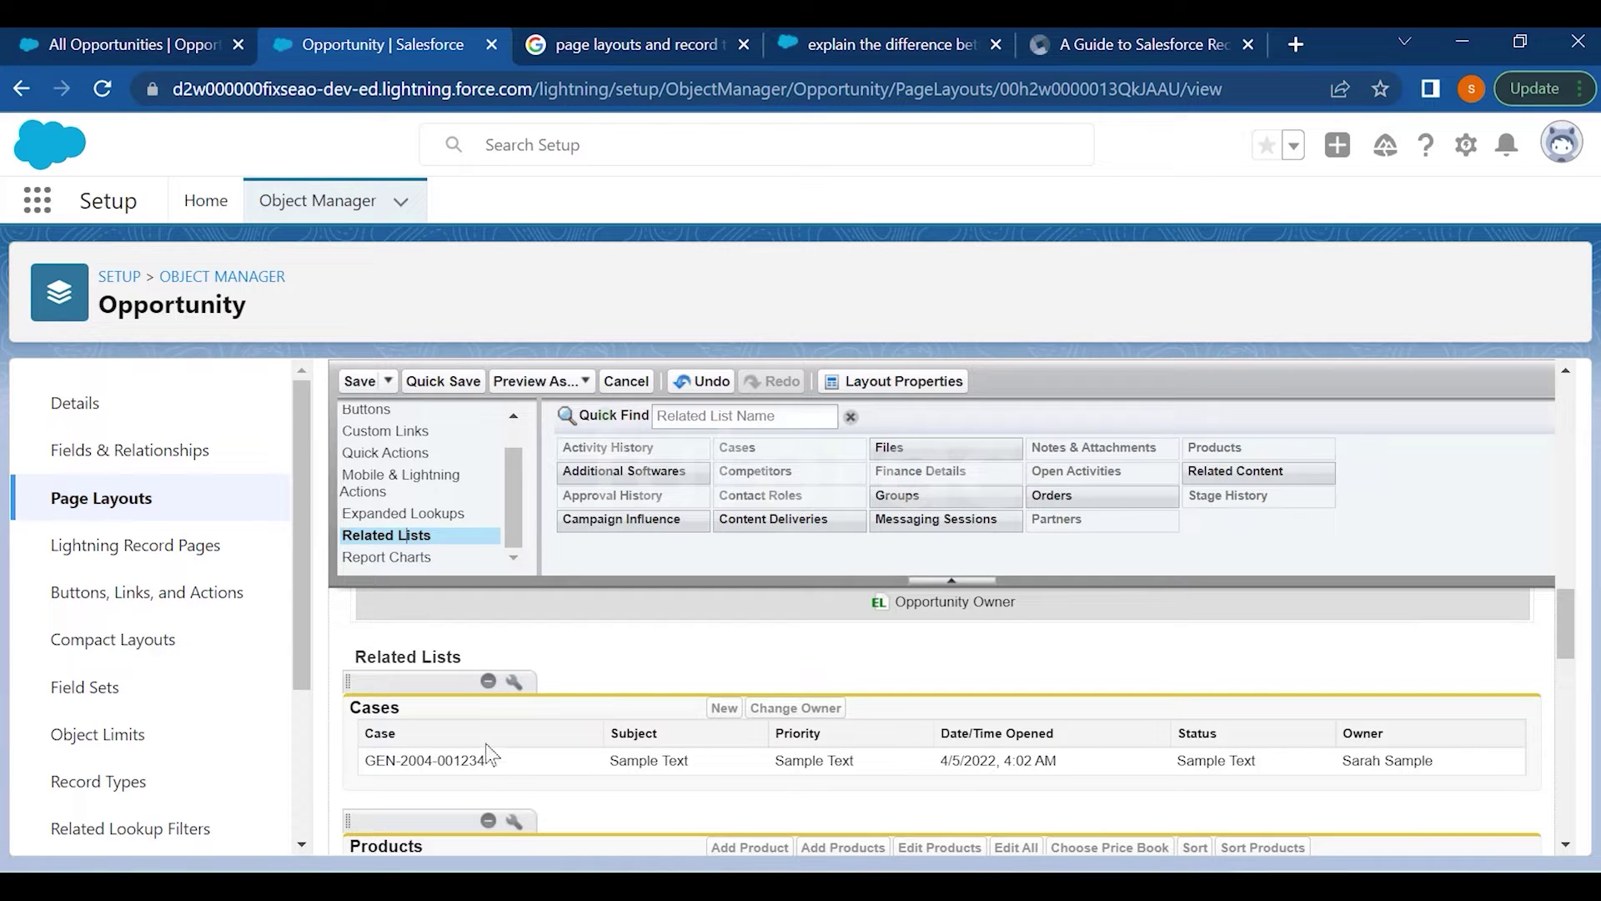
# Add Account Site to the columns of the Cases related list and remove Owner from them
pyautogui.click(514, 682)
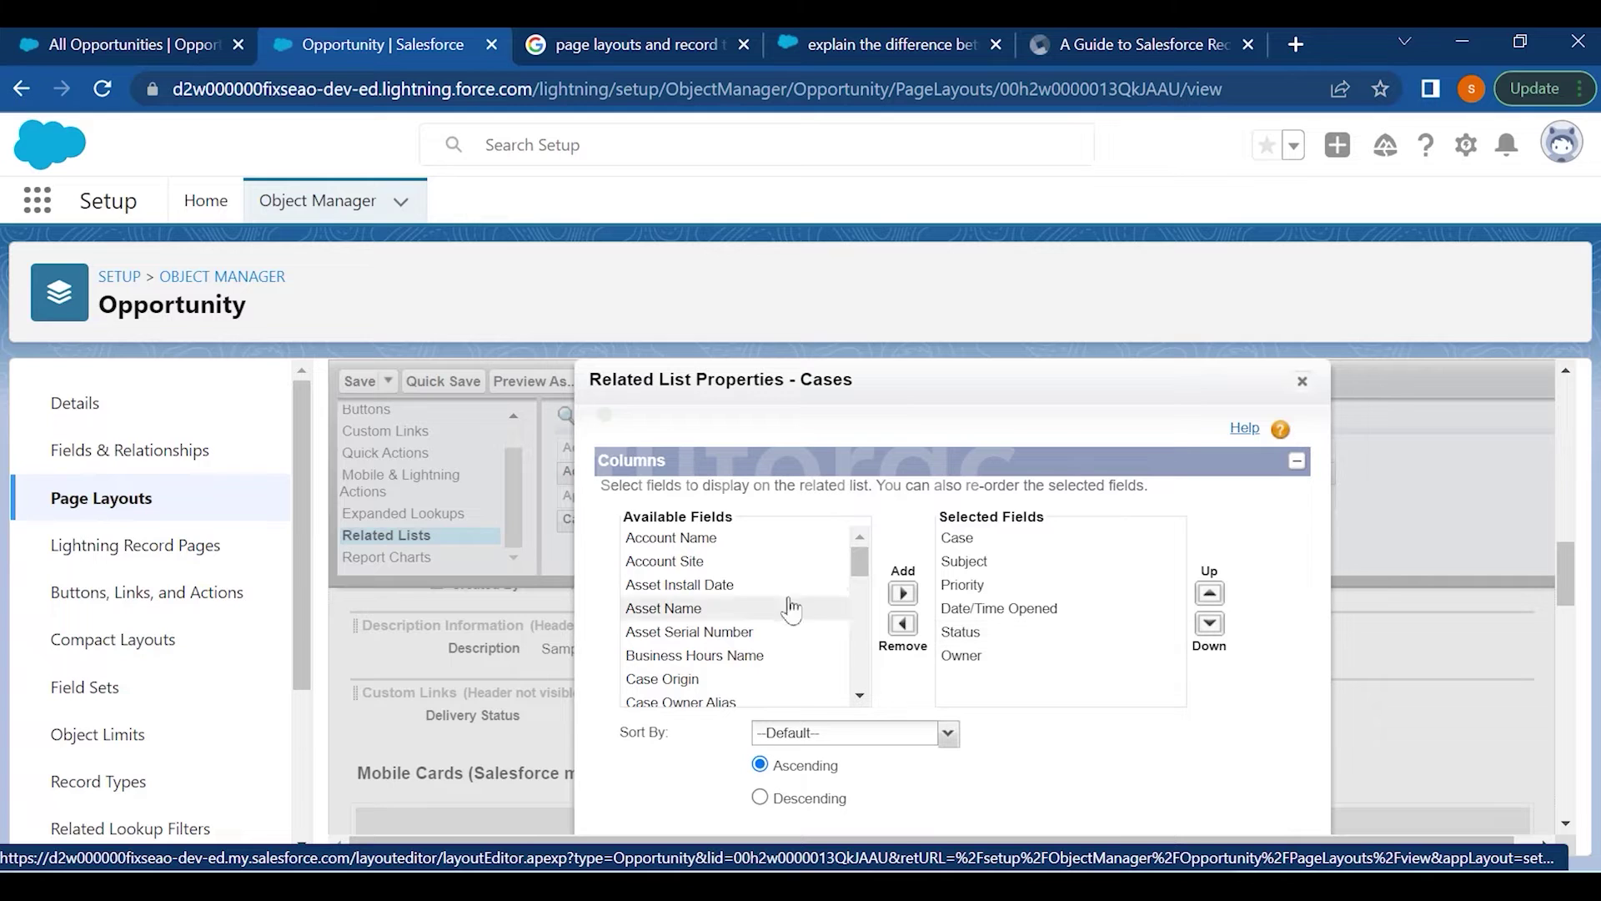
pyautogui.click(677, 561)
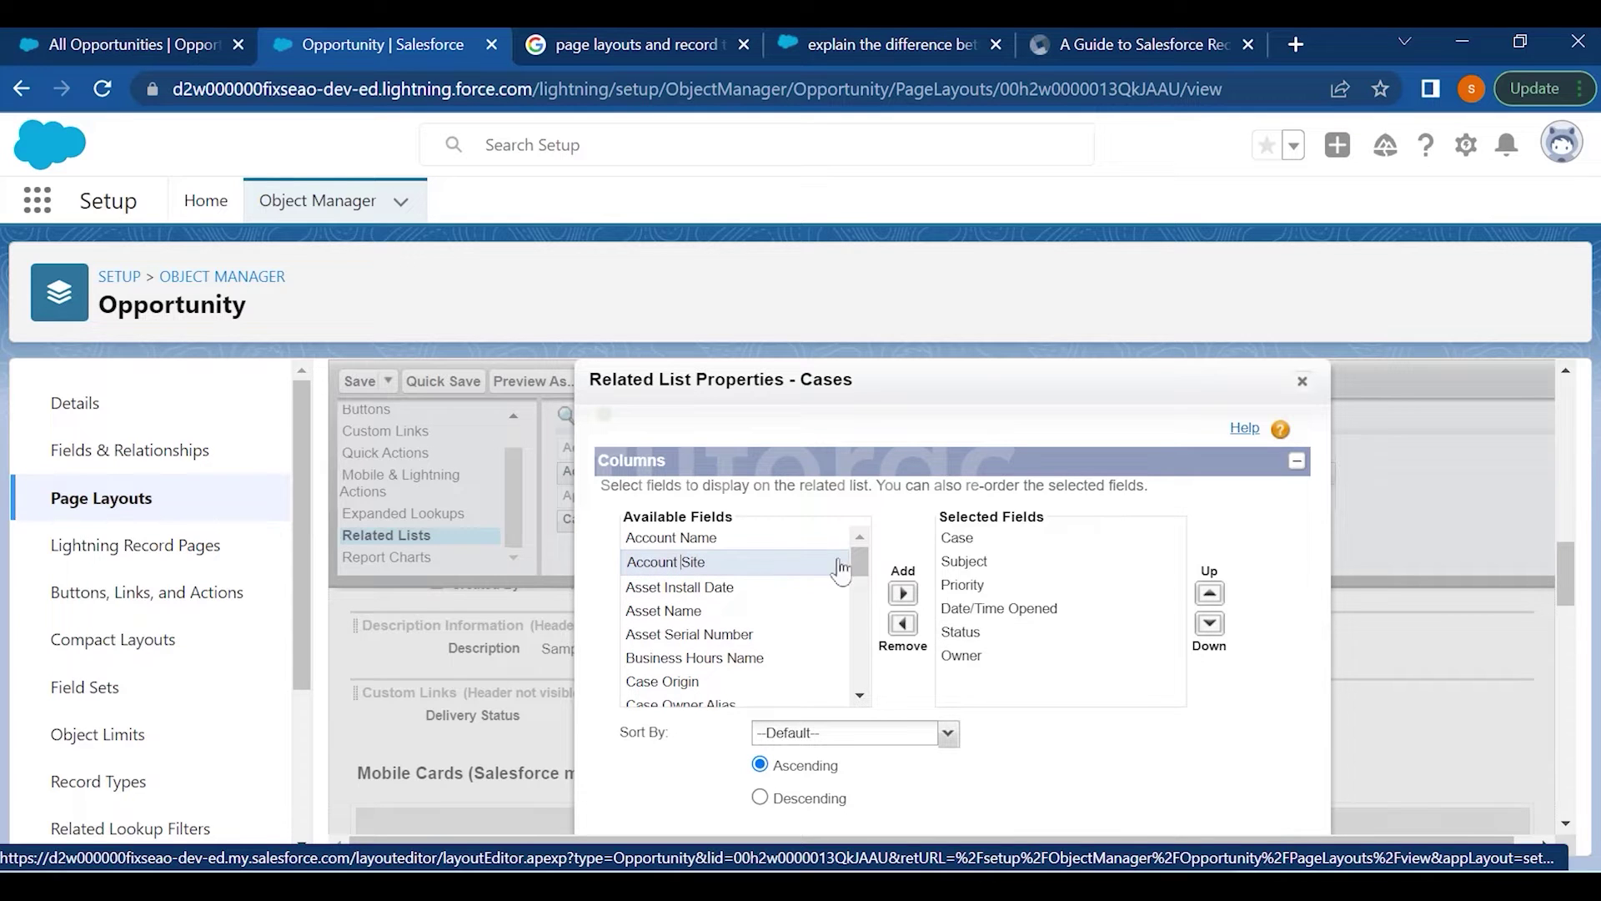
pyautogui.click(900, 597)
pyautogui.click(959, 657)
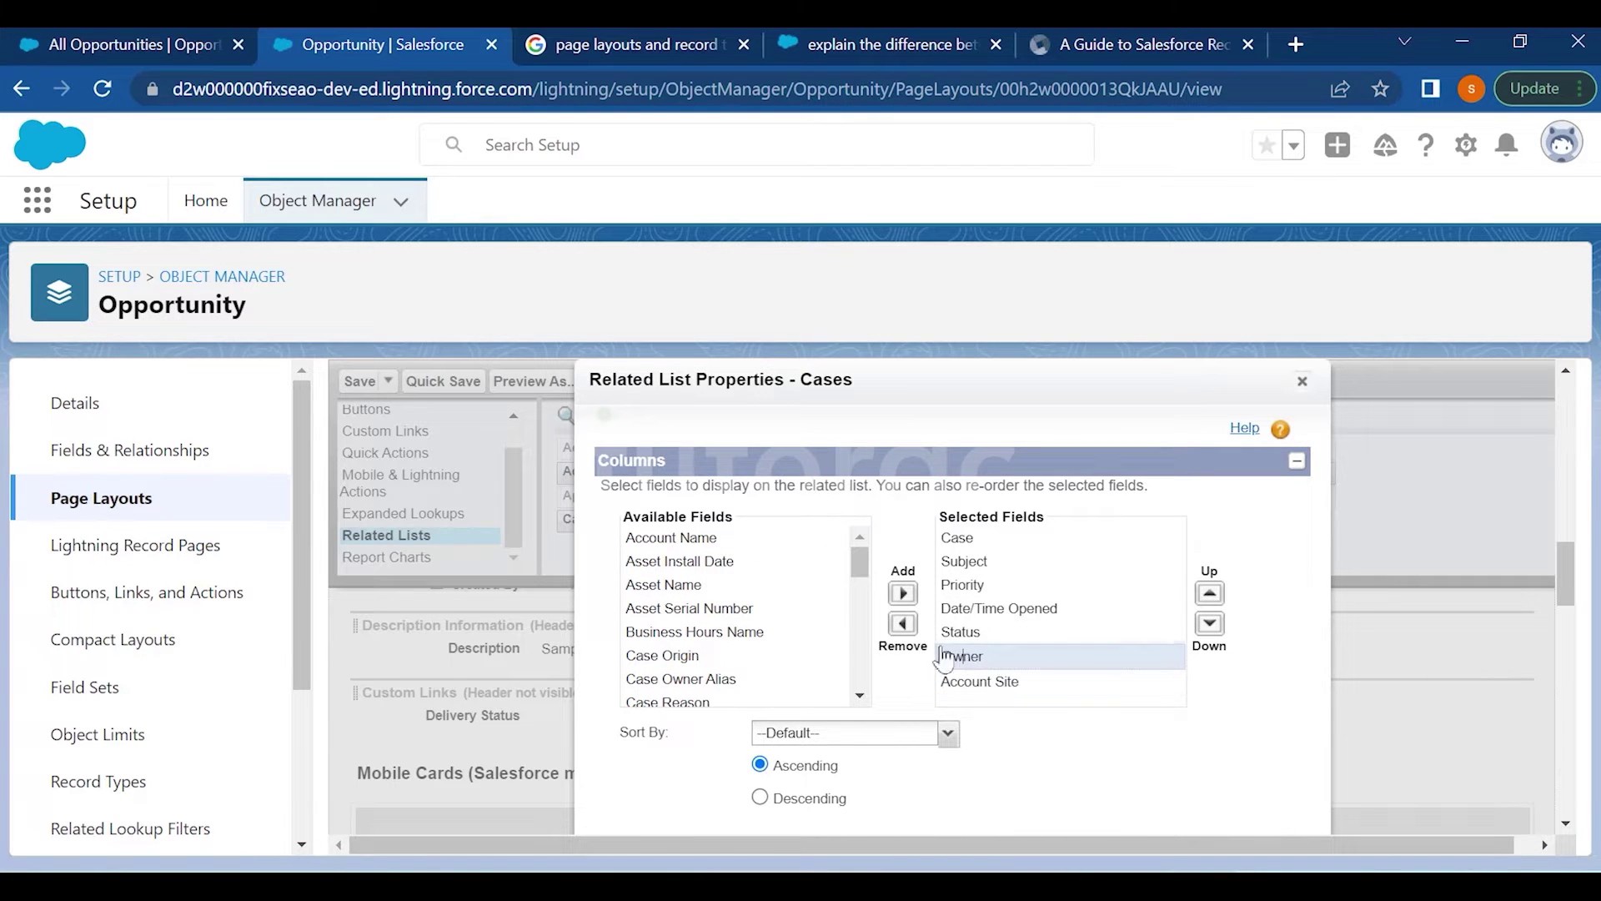
pyautogui.click(905, 630)
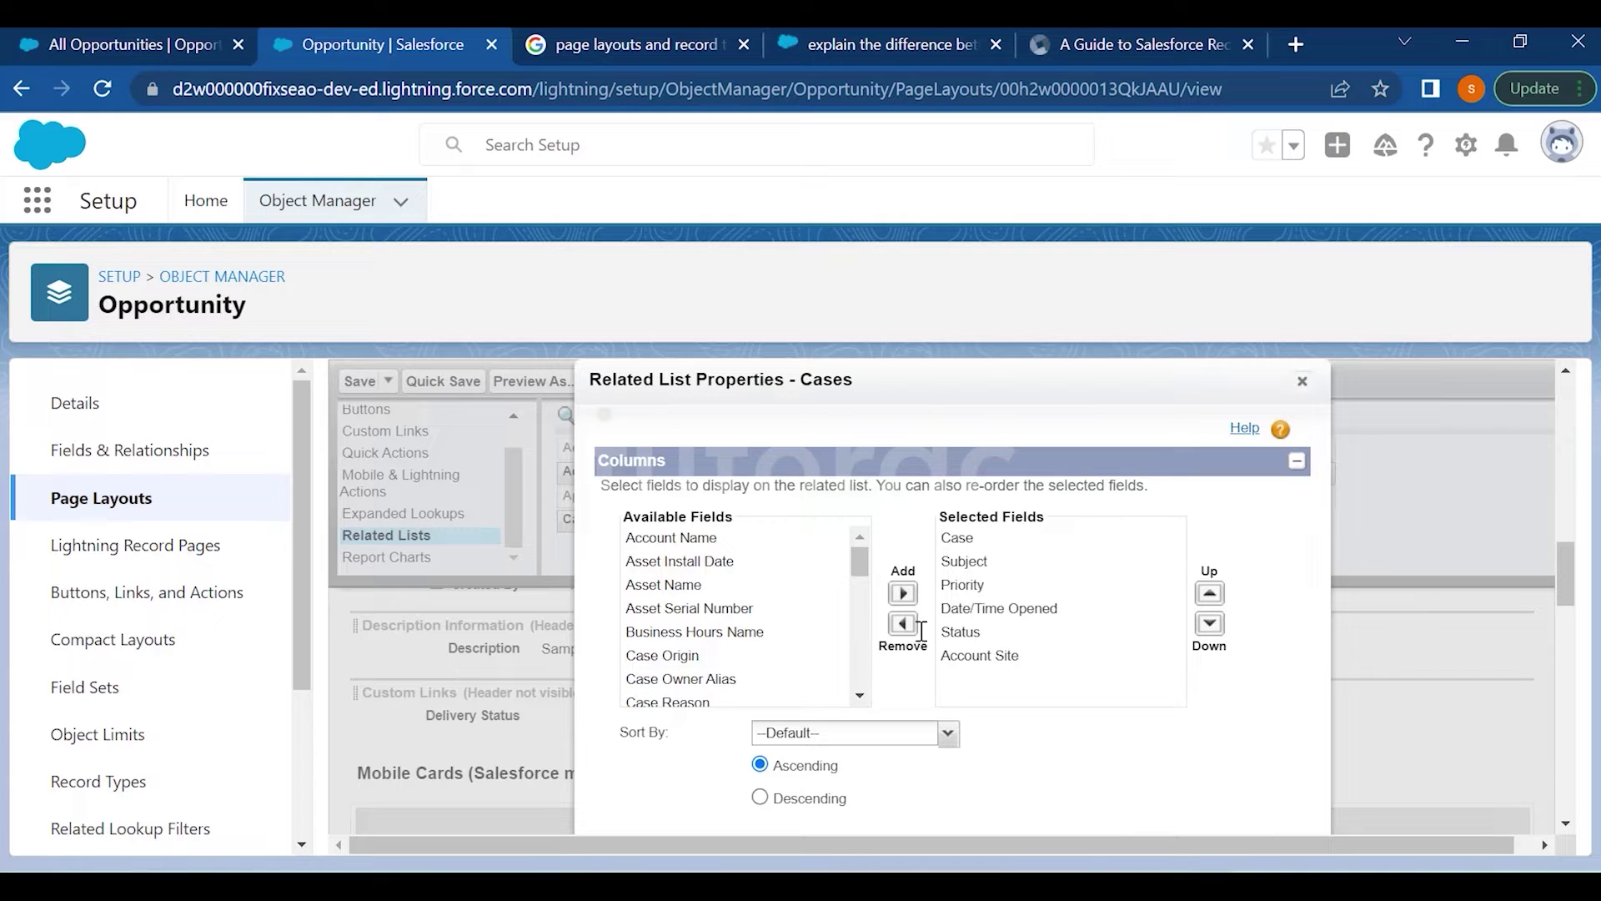
pyautogui.scroll(-2, 1168, 729)
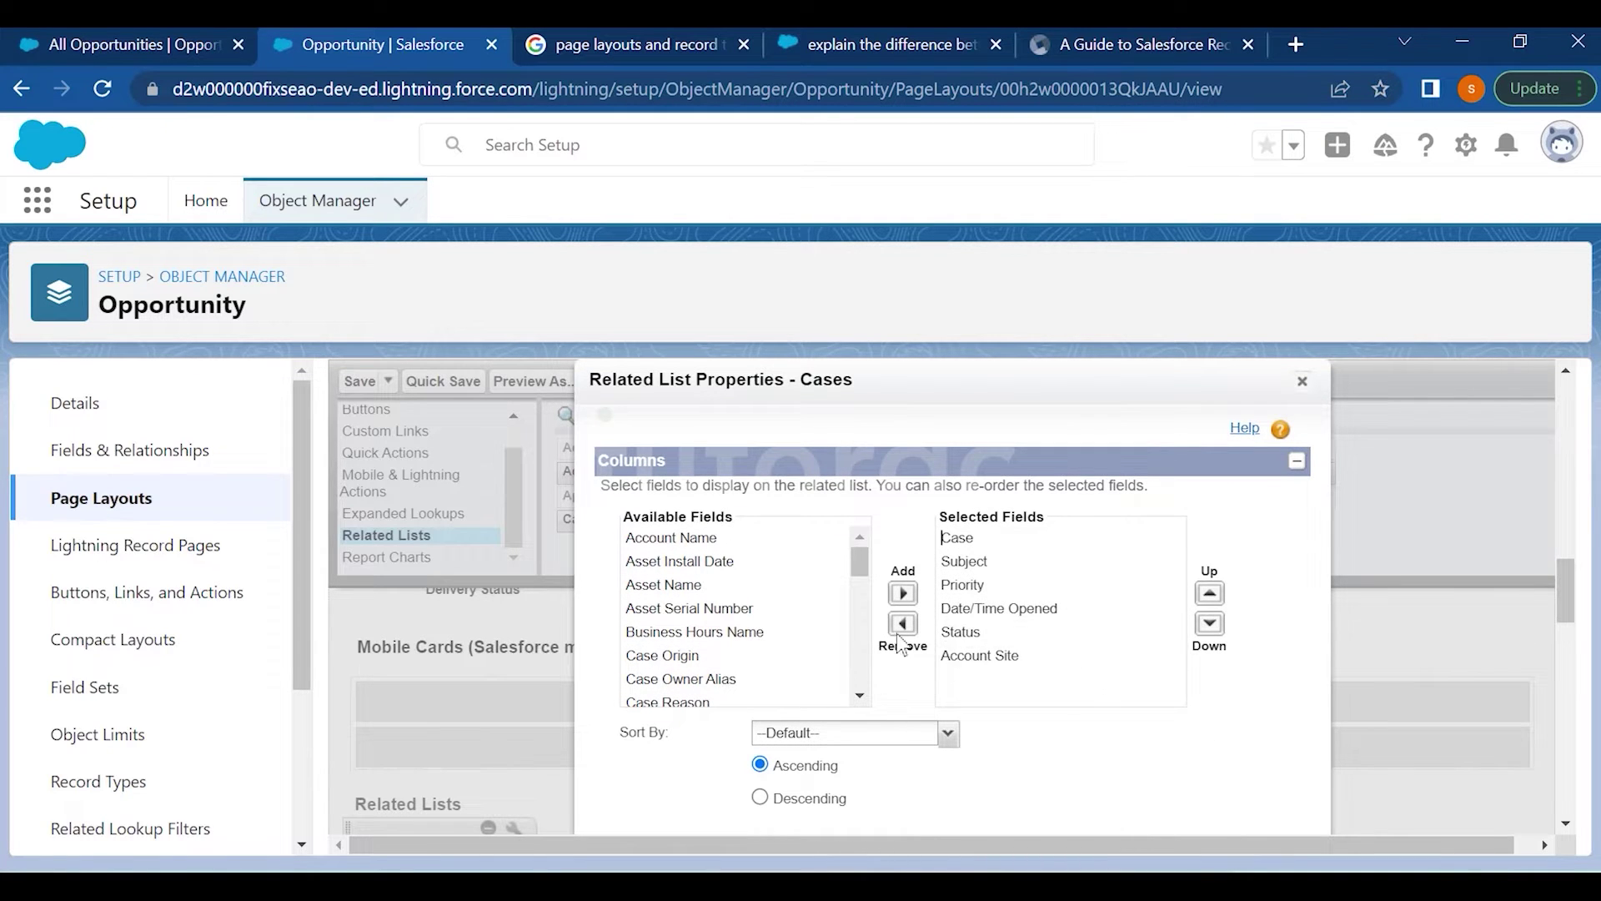
# Add Business Hours Name, Asset Serial Number, Asset Name and Case Origin to the Cases related list columns, but discard the column changes
pyautogui.click(728, 634)
pyautogui.moveTo(728, 634); pyautogui.dragTo(625, 561)
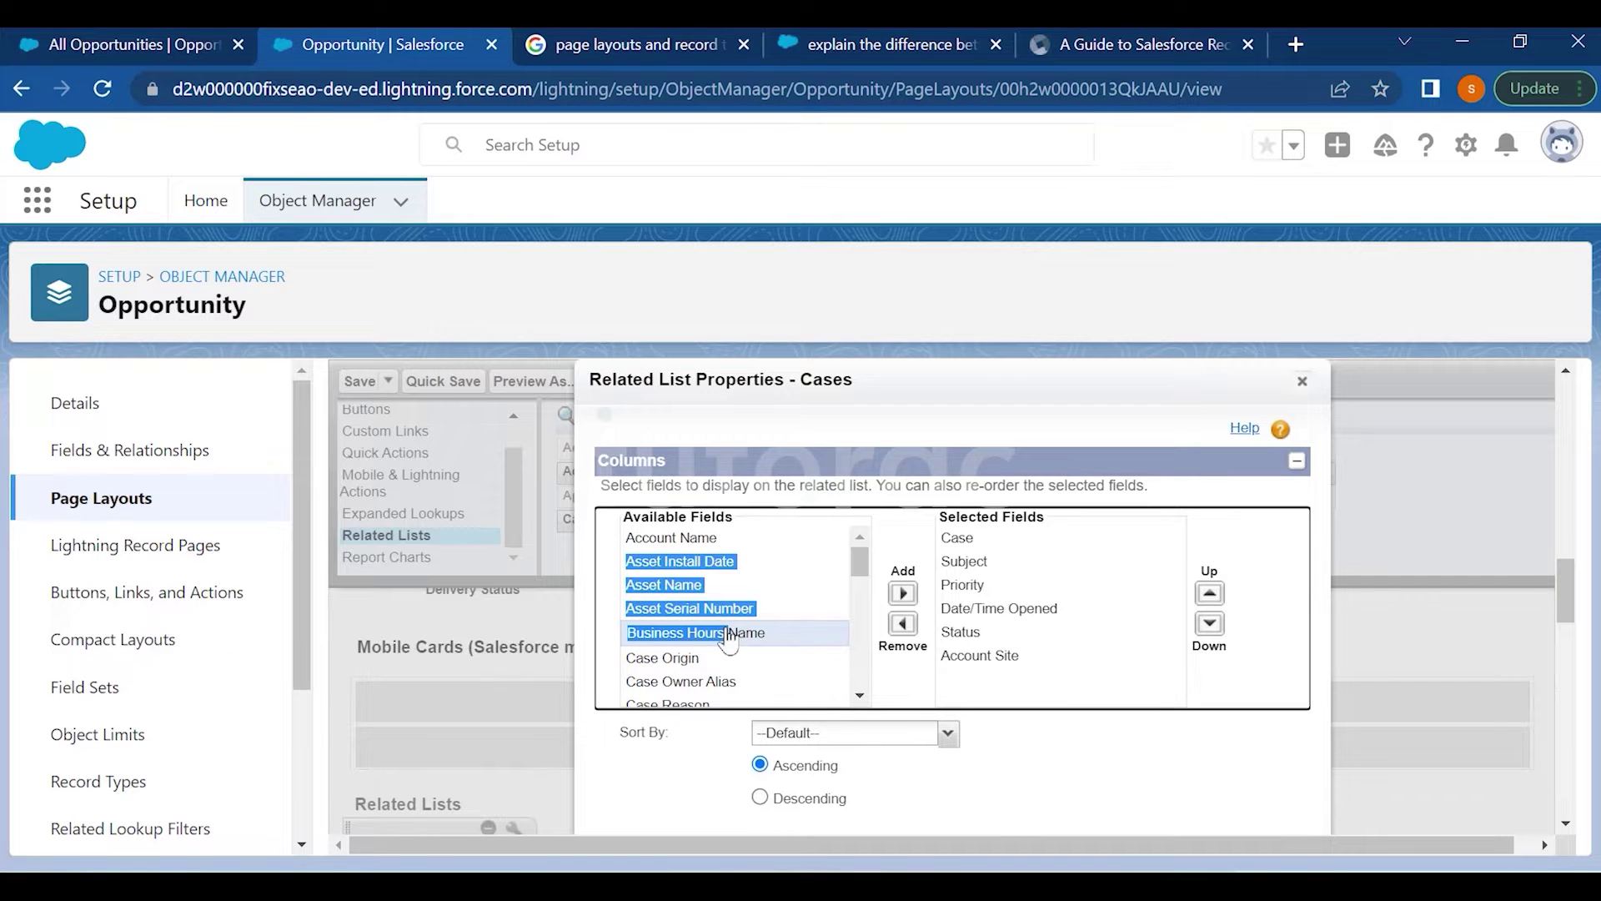
pyautogui.click(901, 595)
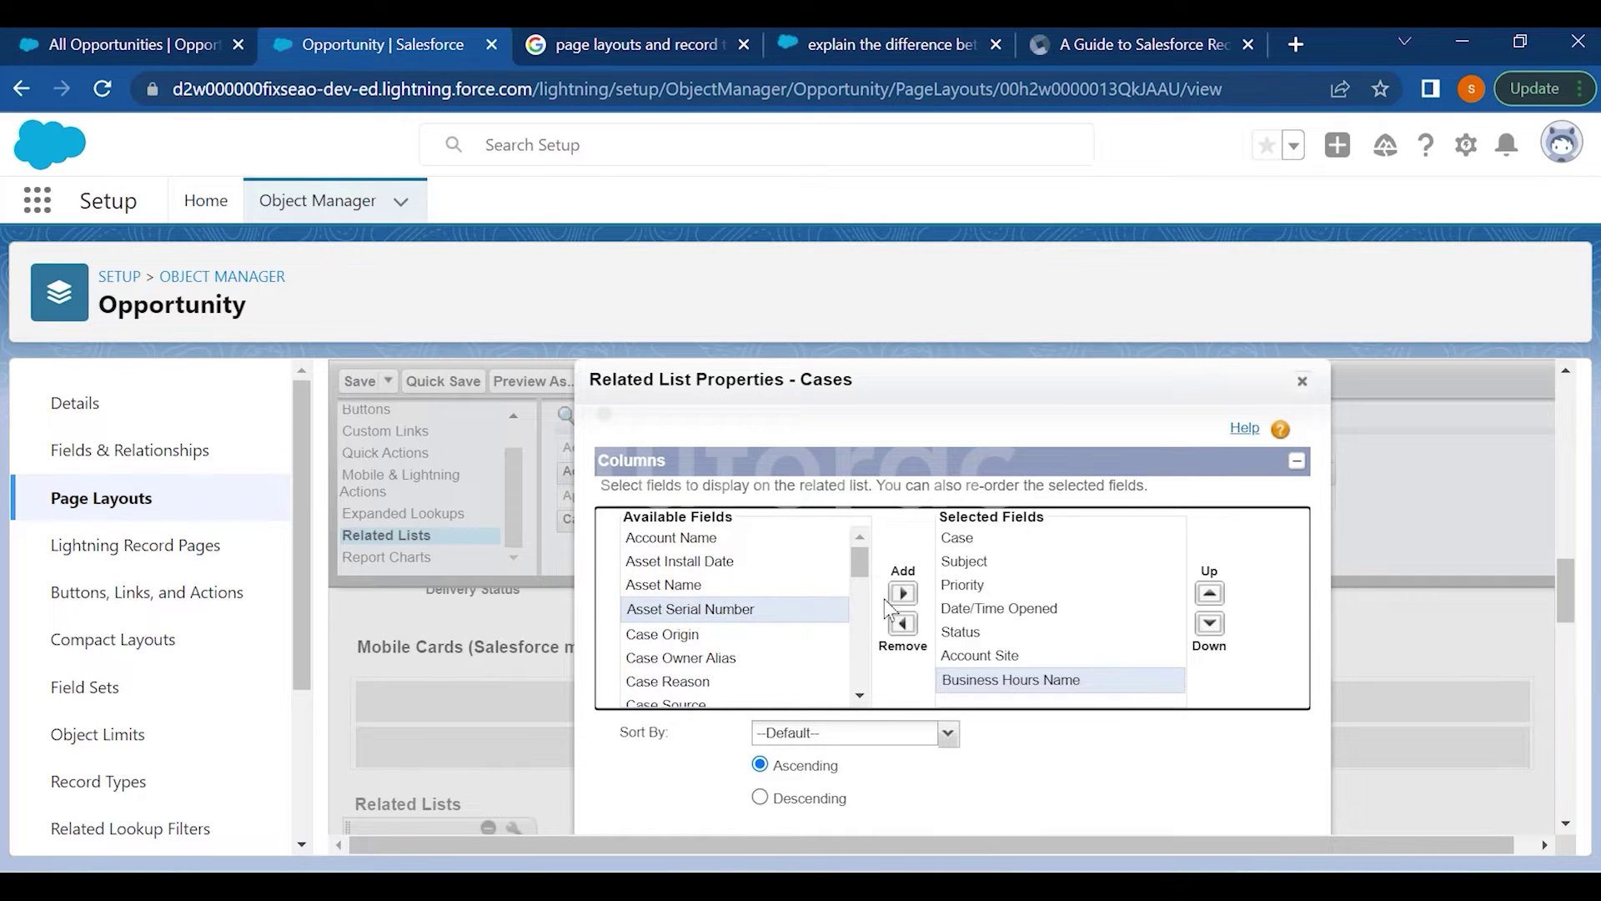
pyautogui.click(900, 594)
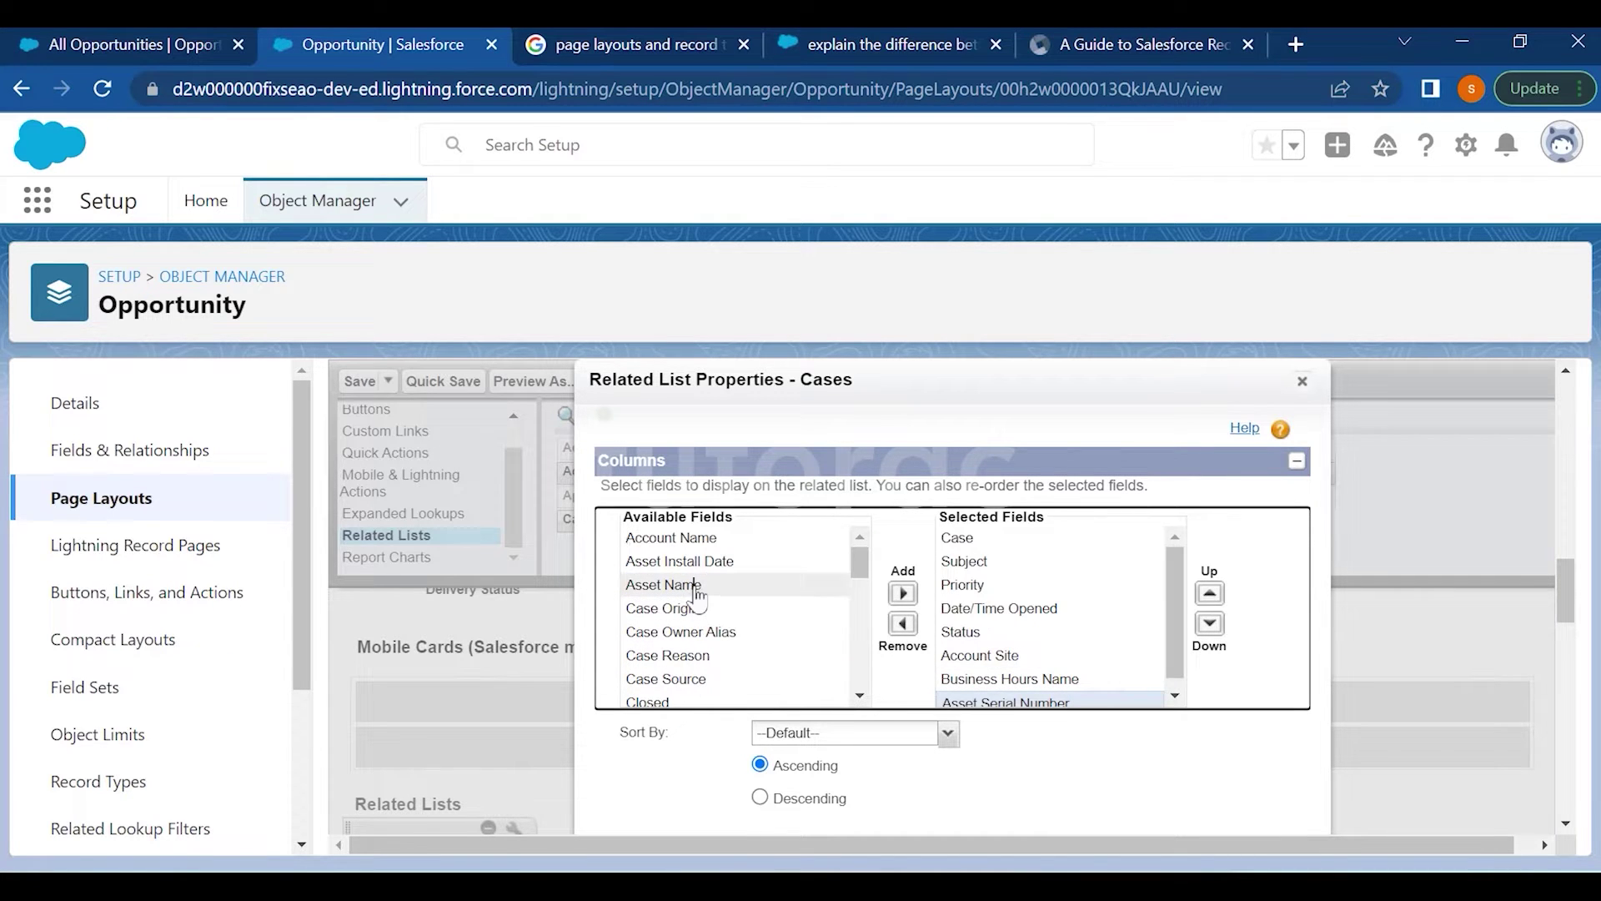
pyautogui.click(903, 593)
pyautogui.click(794, 587)
pyautogui.click(901, 594)
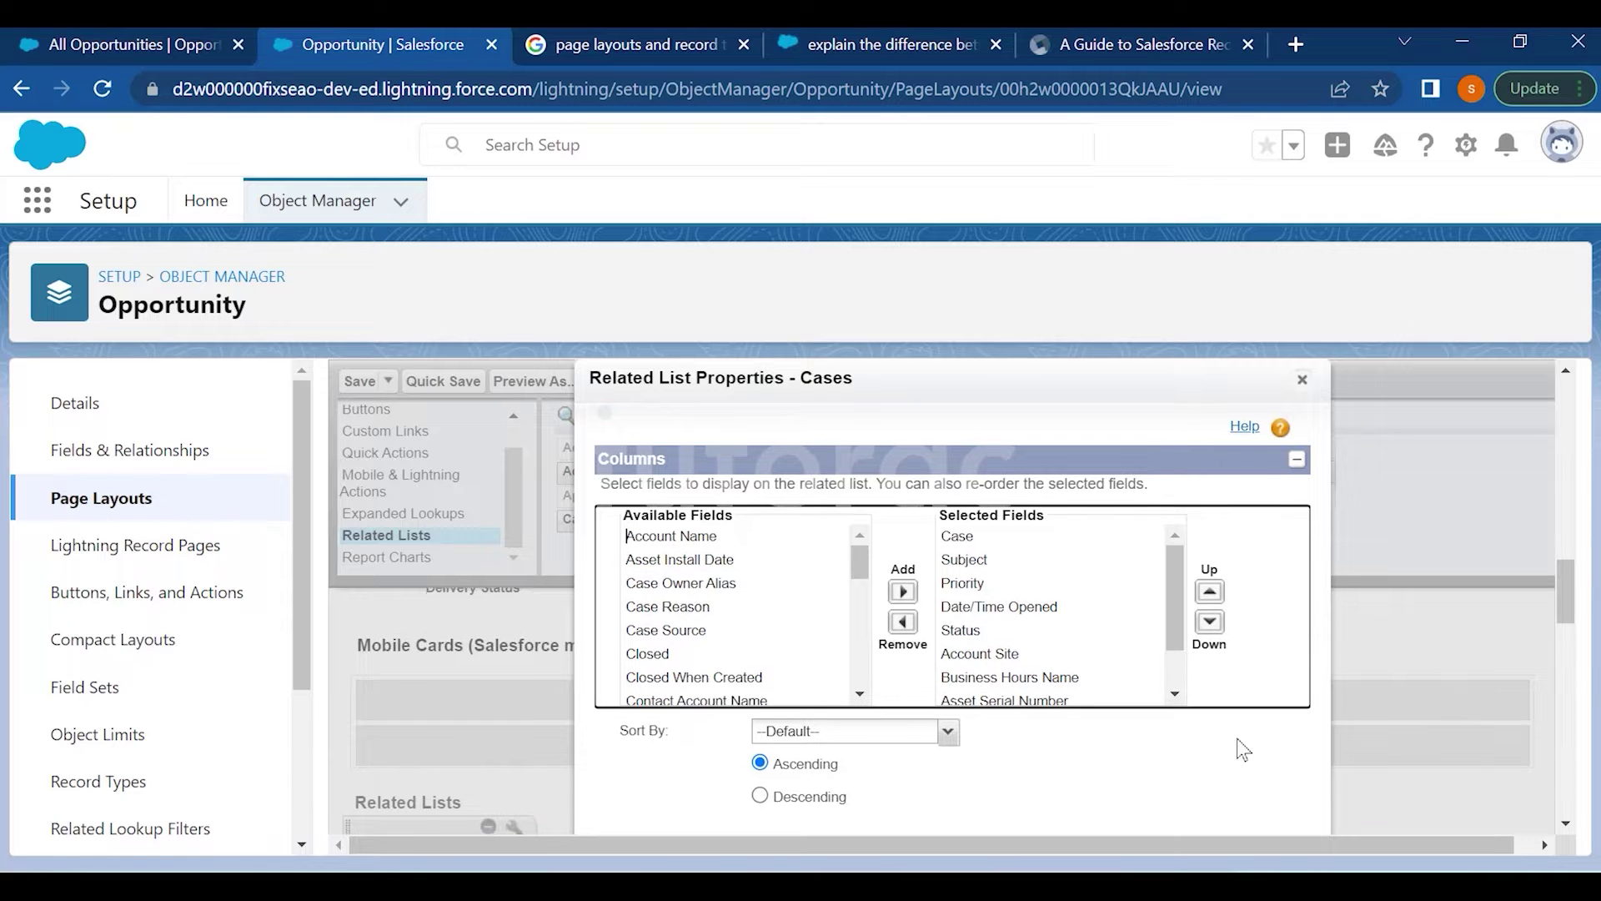
pyautogui.scroll(-5, 1237, 738)
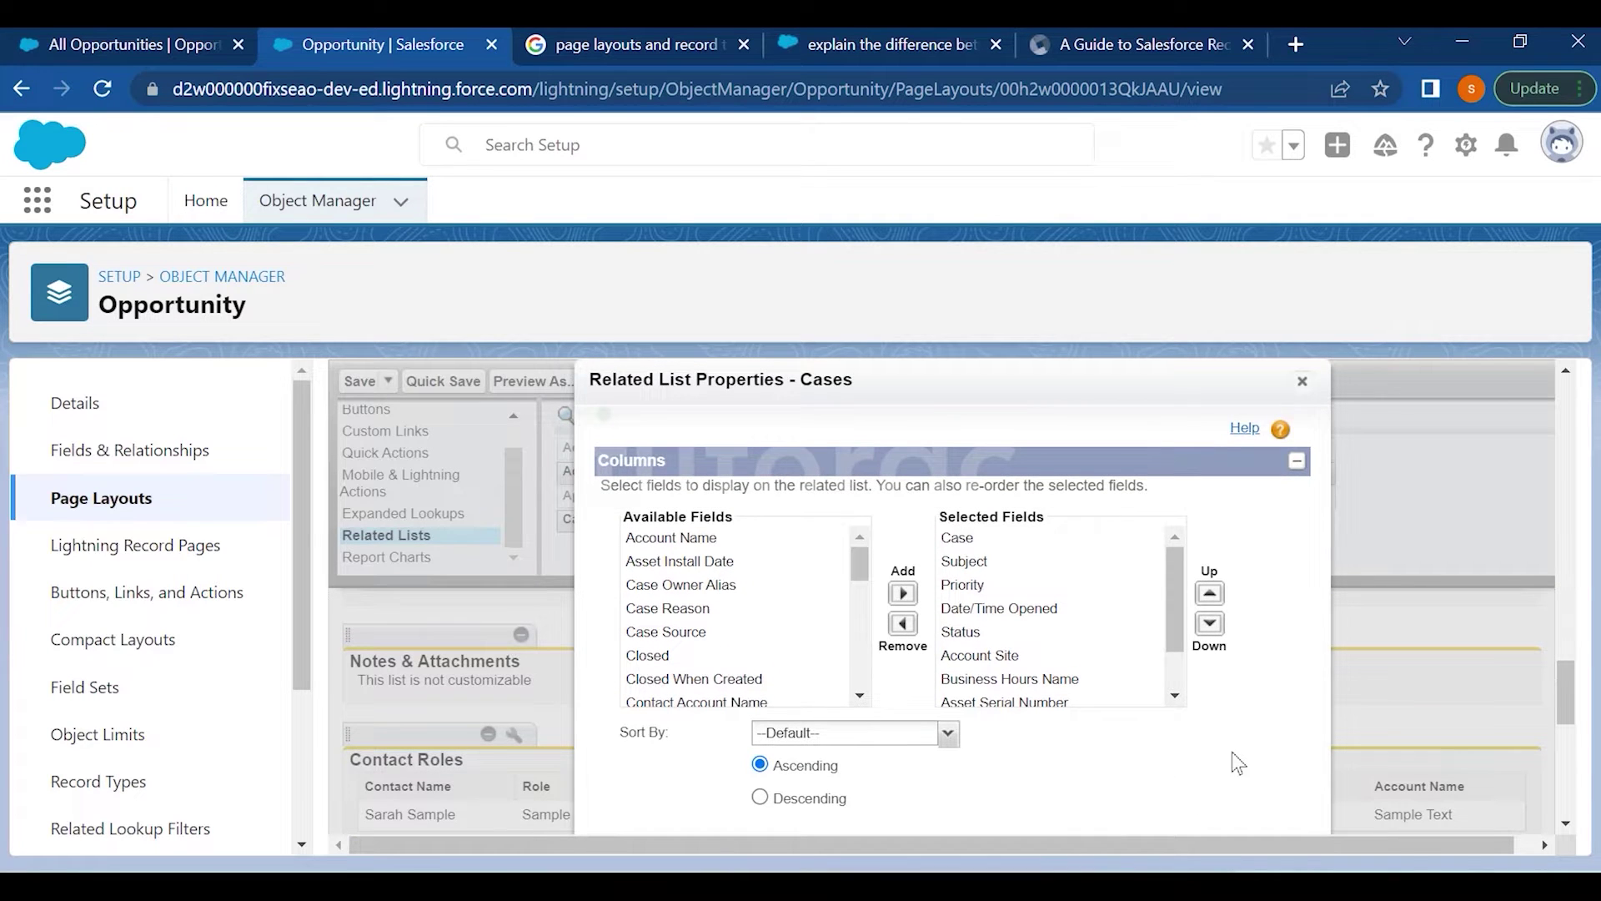
pyautogui.click(1084, 634)
pyautogui.rightClick(1093, 644)
pyautogui.click(1176, 730)
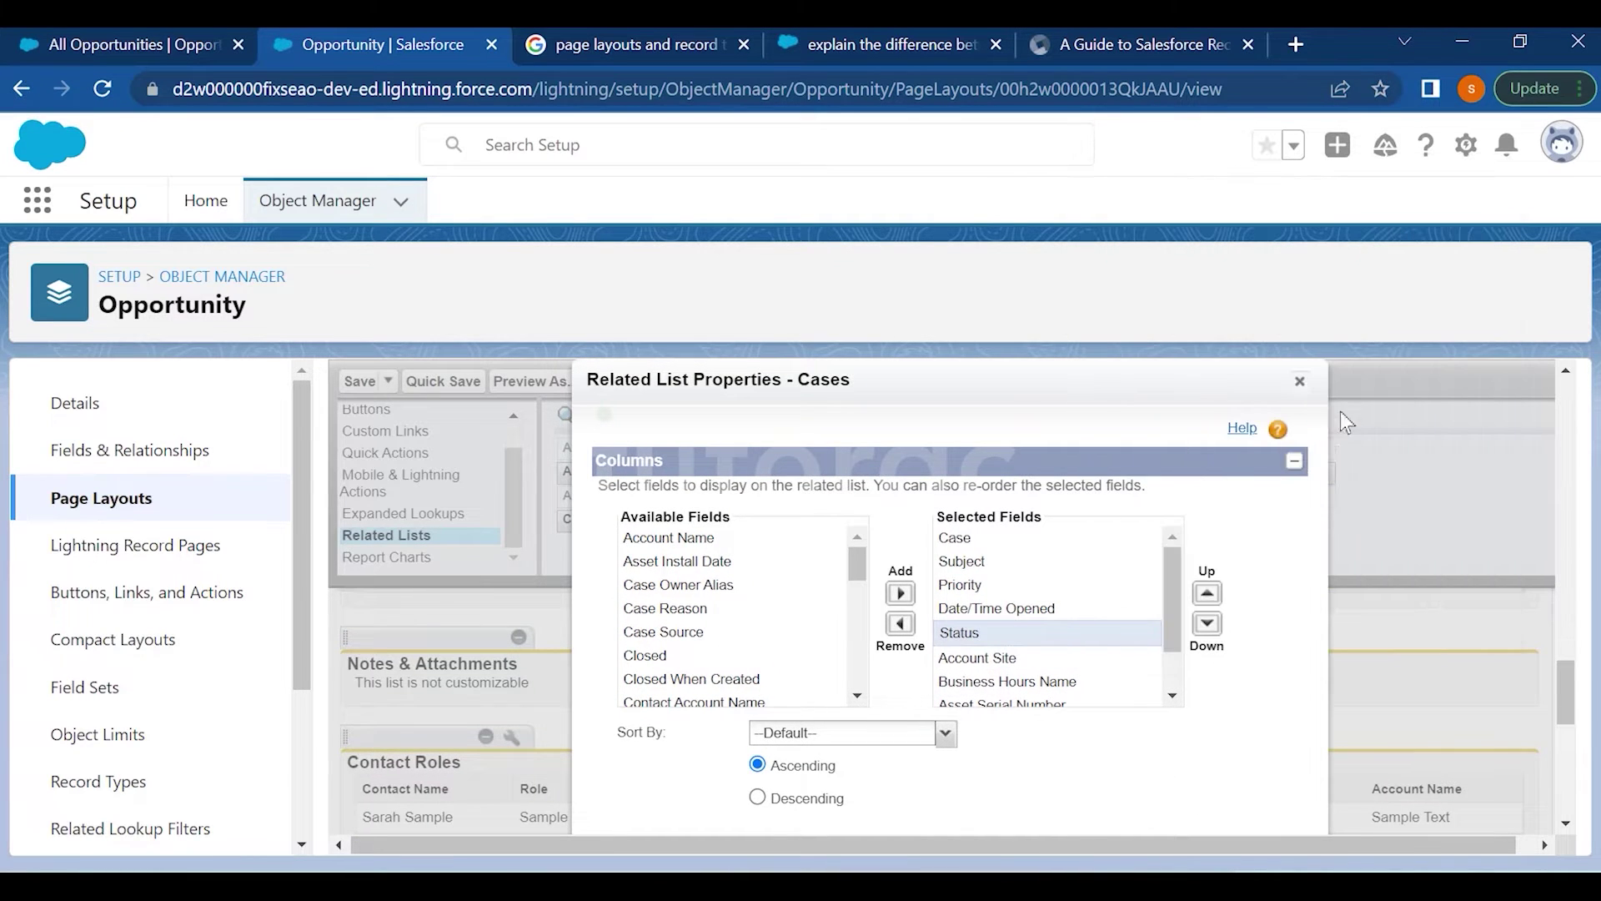
pyautogui.click(1299, 384)
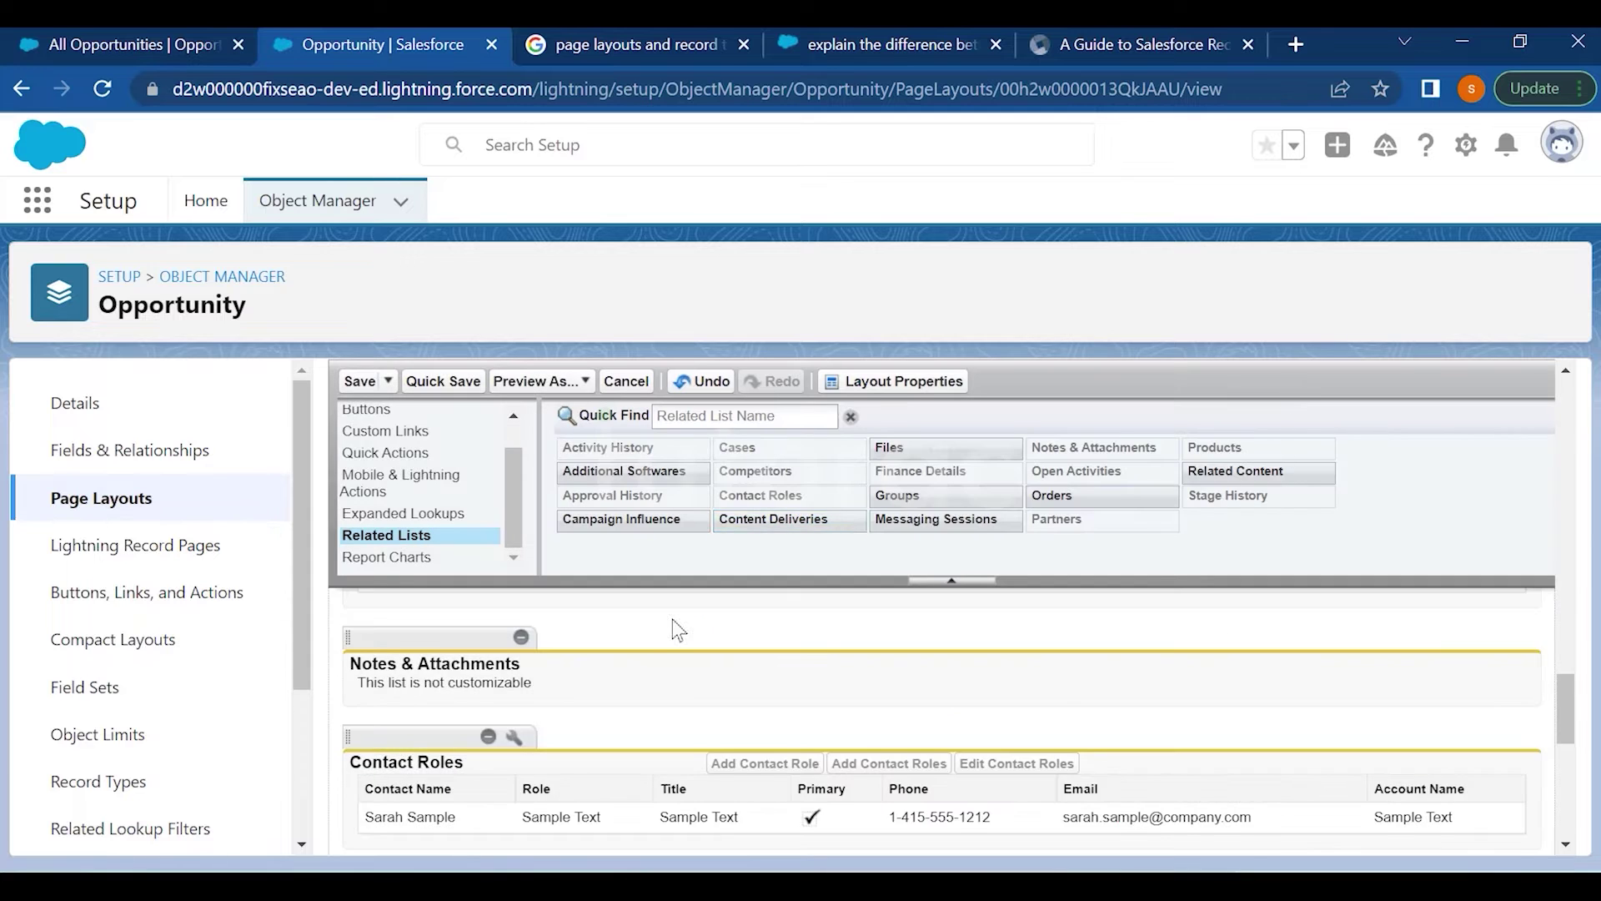
# Remove the New Task action from the Quick Actions in the Salesforce Classic Publisher section
pyautogui.scroll(-5, 672, 626)
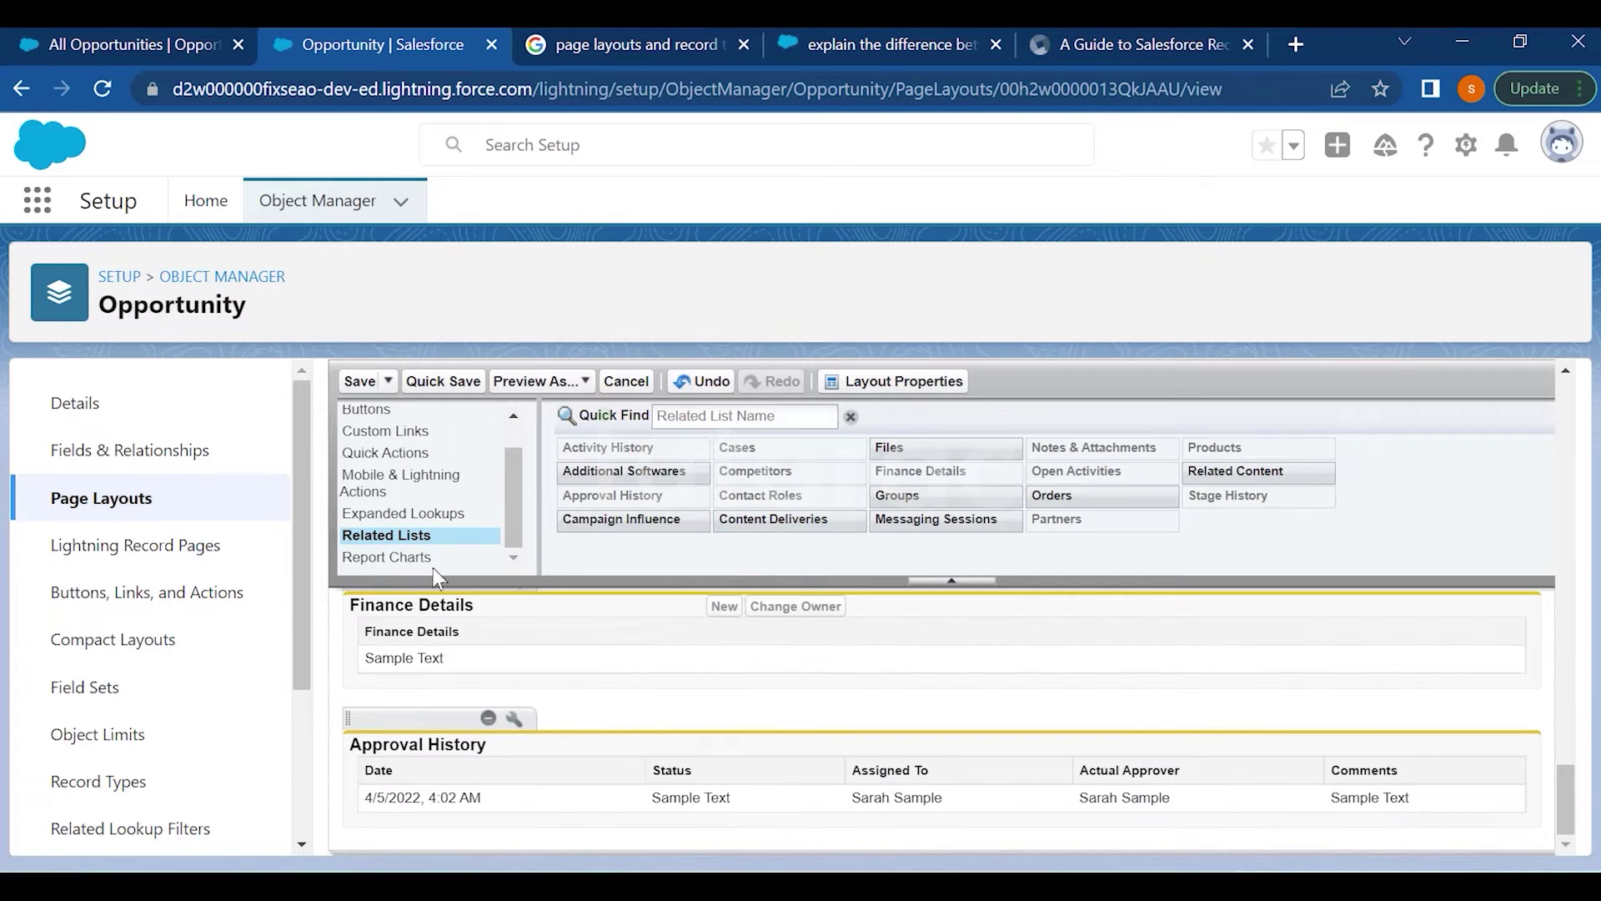
pyautogui.moveTo(510, 485); pyautogui.dragTo(512, 439)
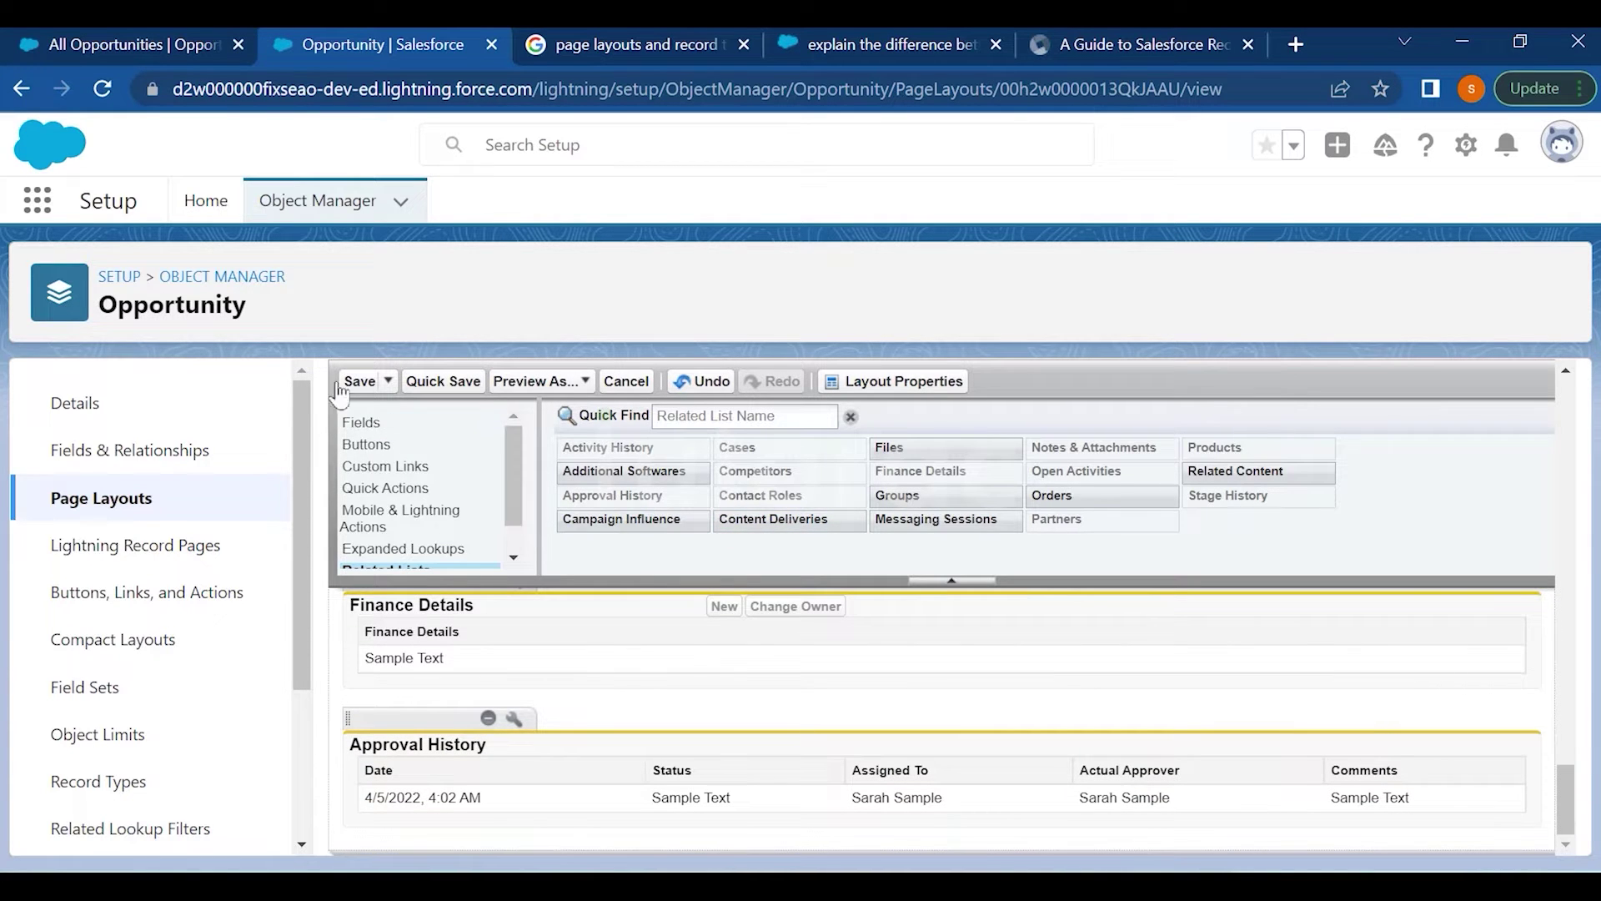
pyautogui.click(367, 445)
pyautogui.scroll(2, 452, 733)
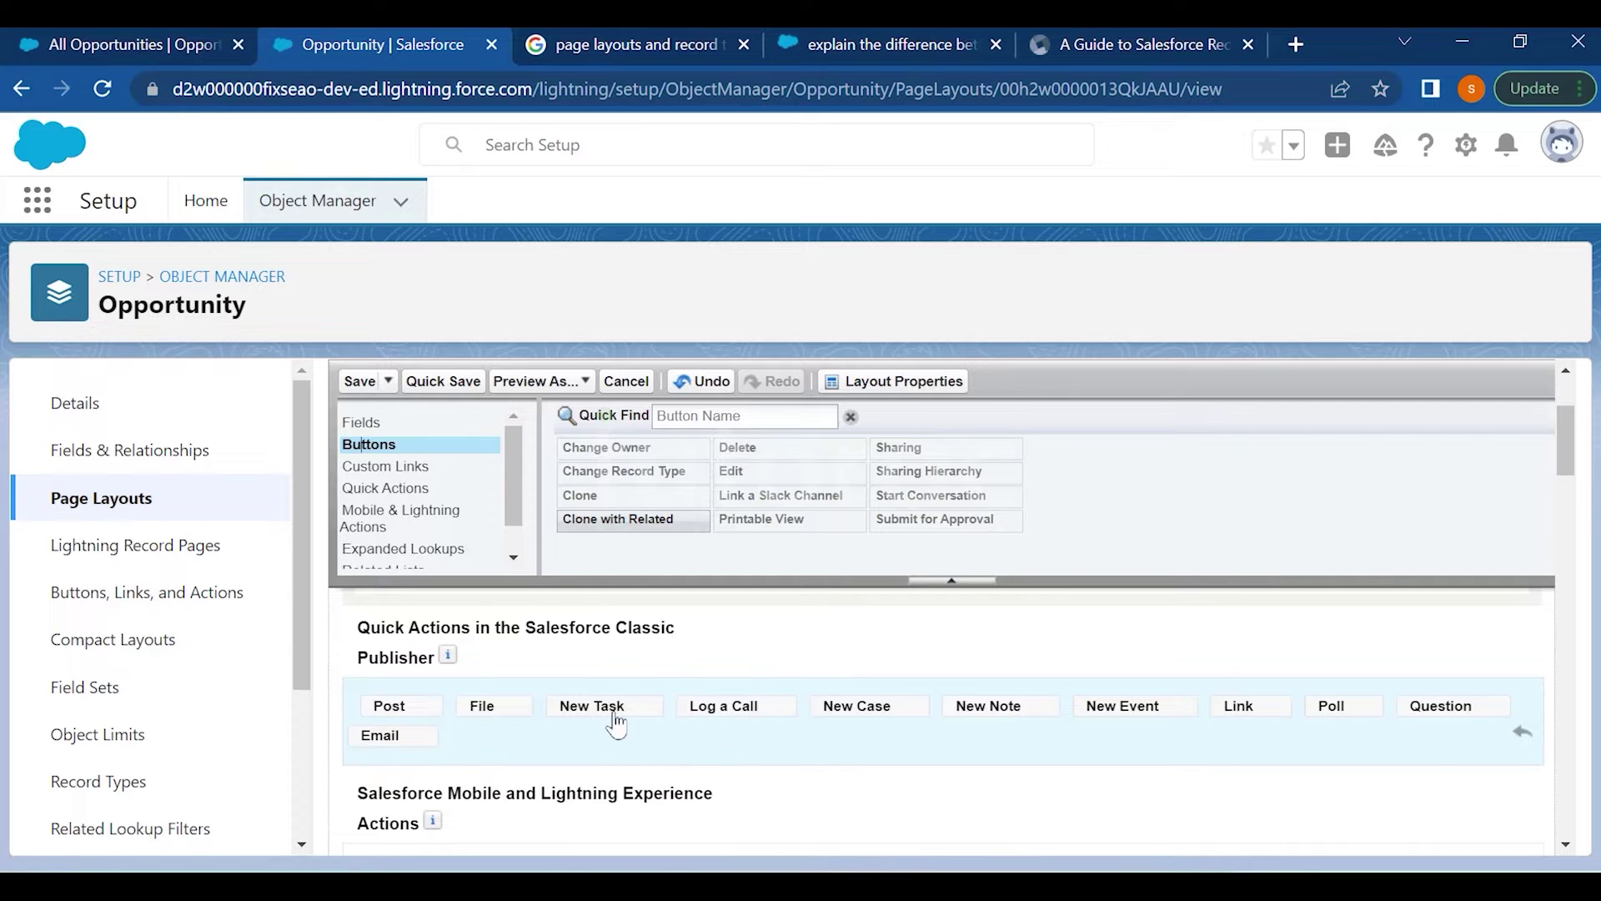
pyautogui.moveTo(601, 717)
pyautogui.mouseDown()
pyautogui.moveTo(656, 527)
pyautogui.moveTo(637, 519)
pyautogui.moveTo(634, 576)
pyautogui.moveTo(724, 725)
pyautogui.moveTo(727, 838)
pyautogui.moveTo(680, 676)
pyautogui.moveTo(562, 412)
pyautogui.moveTo(484, 707)
pyautogui.mouseUp()
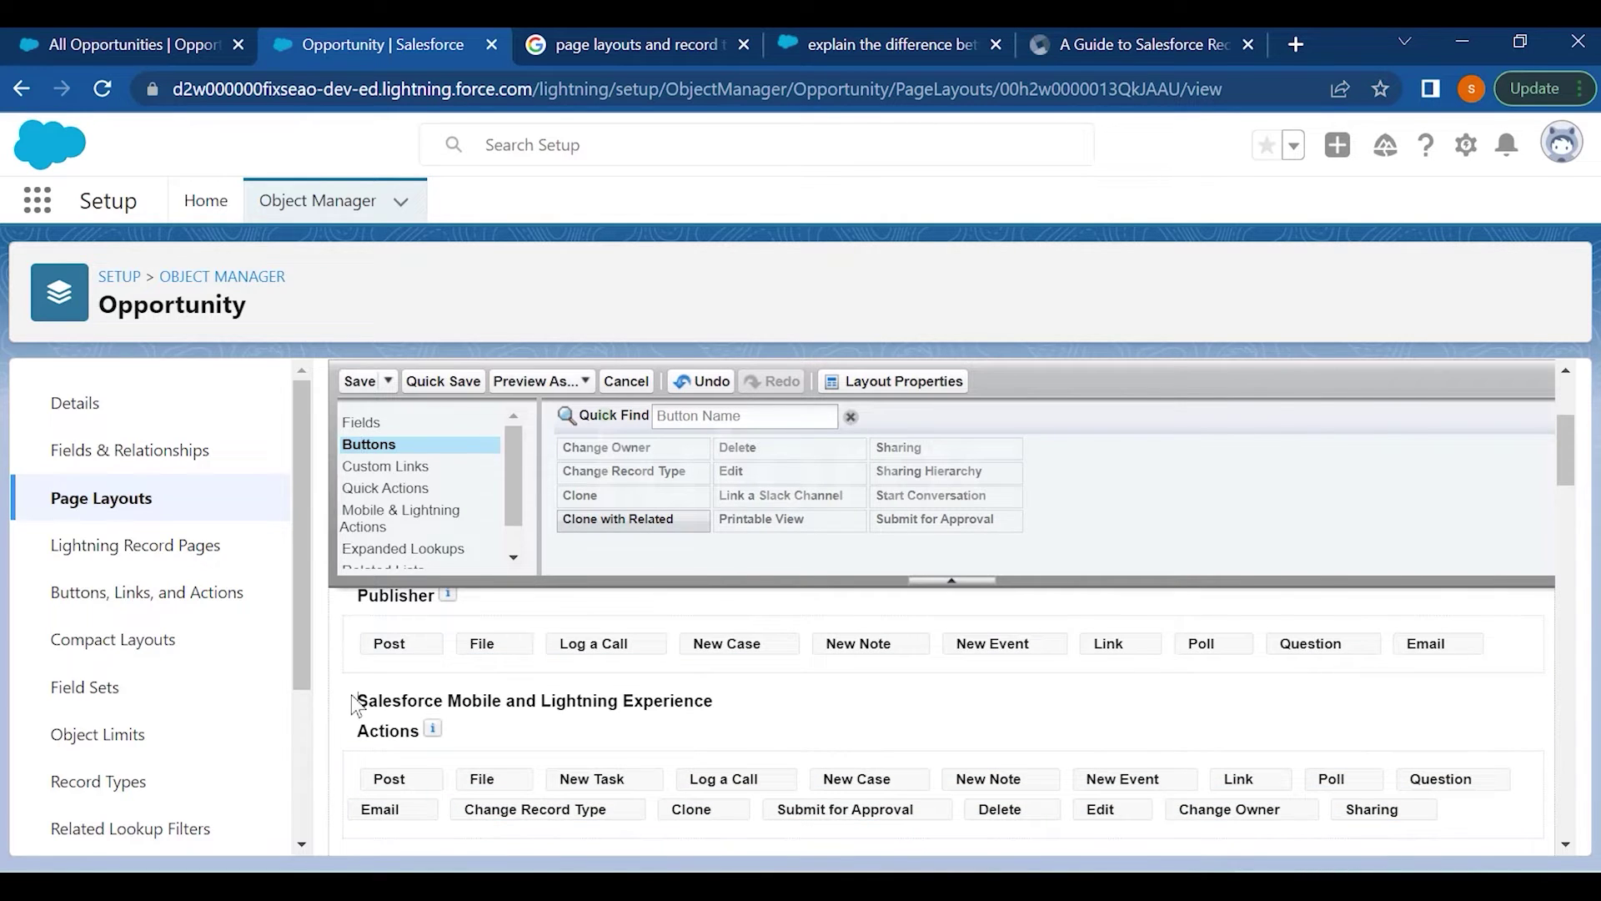
pyautogui.moveTo(371, 698); pyautogui.dragTo(427, 734)
pyautogui.scroll(1, 631, 734)
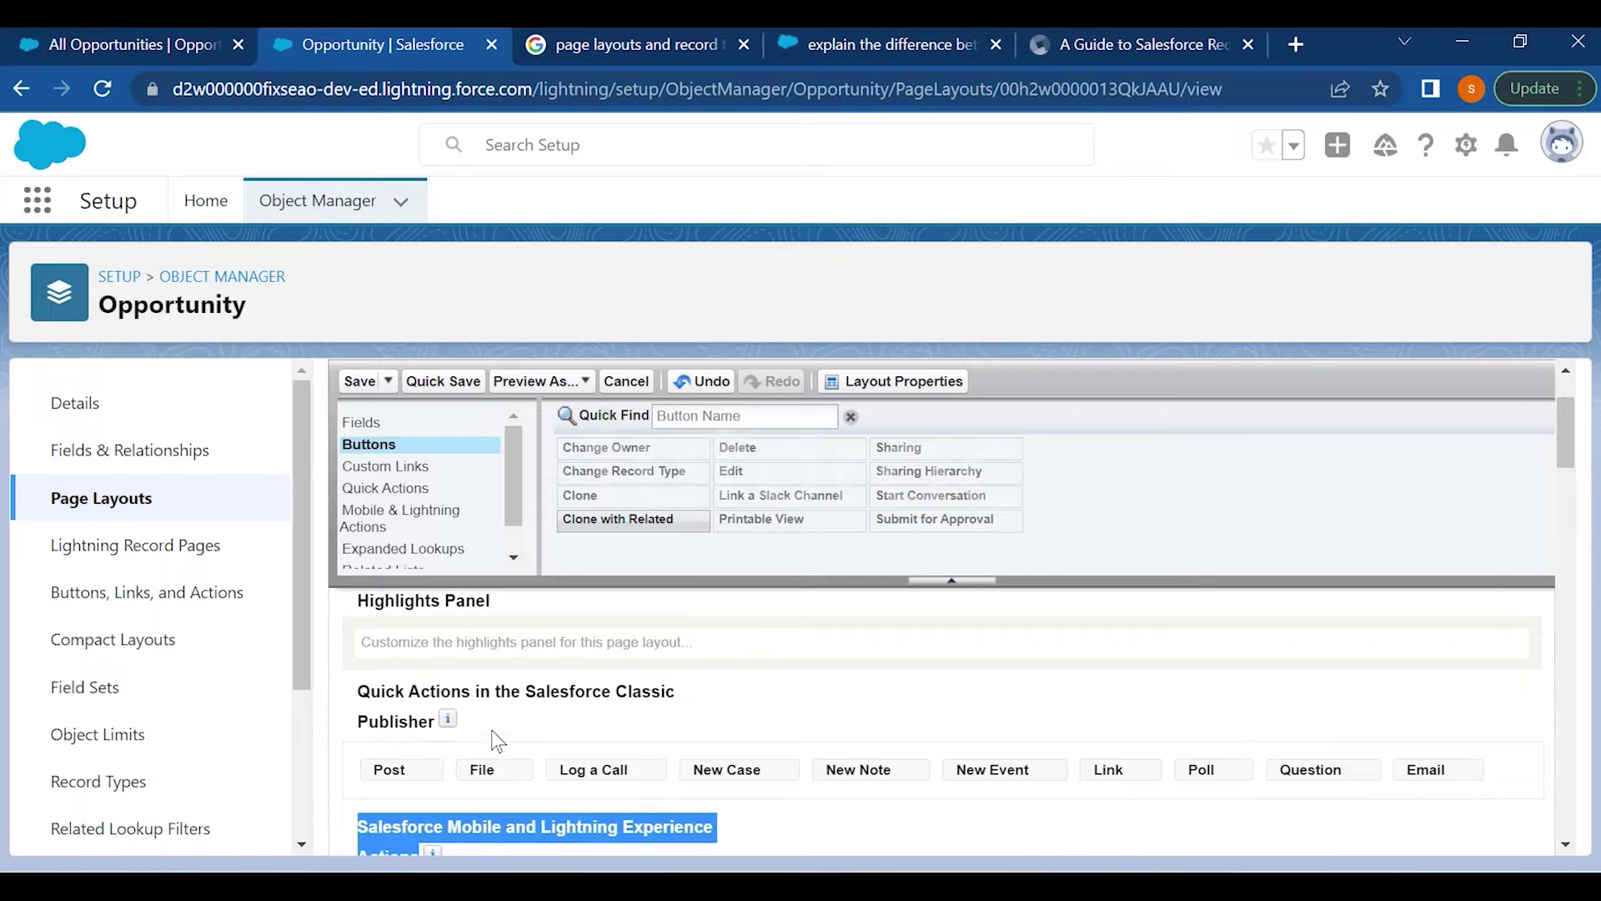
pyautogui.scroll(-1, 498, 739)
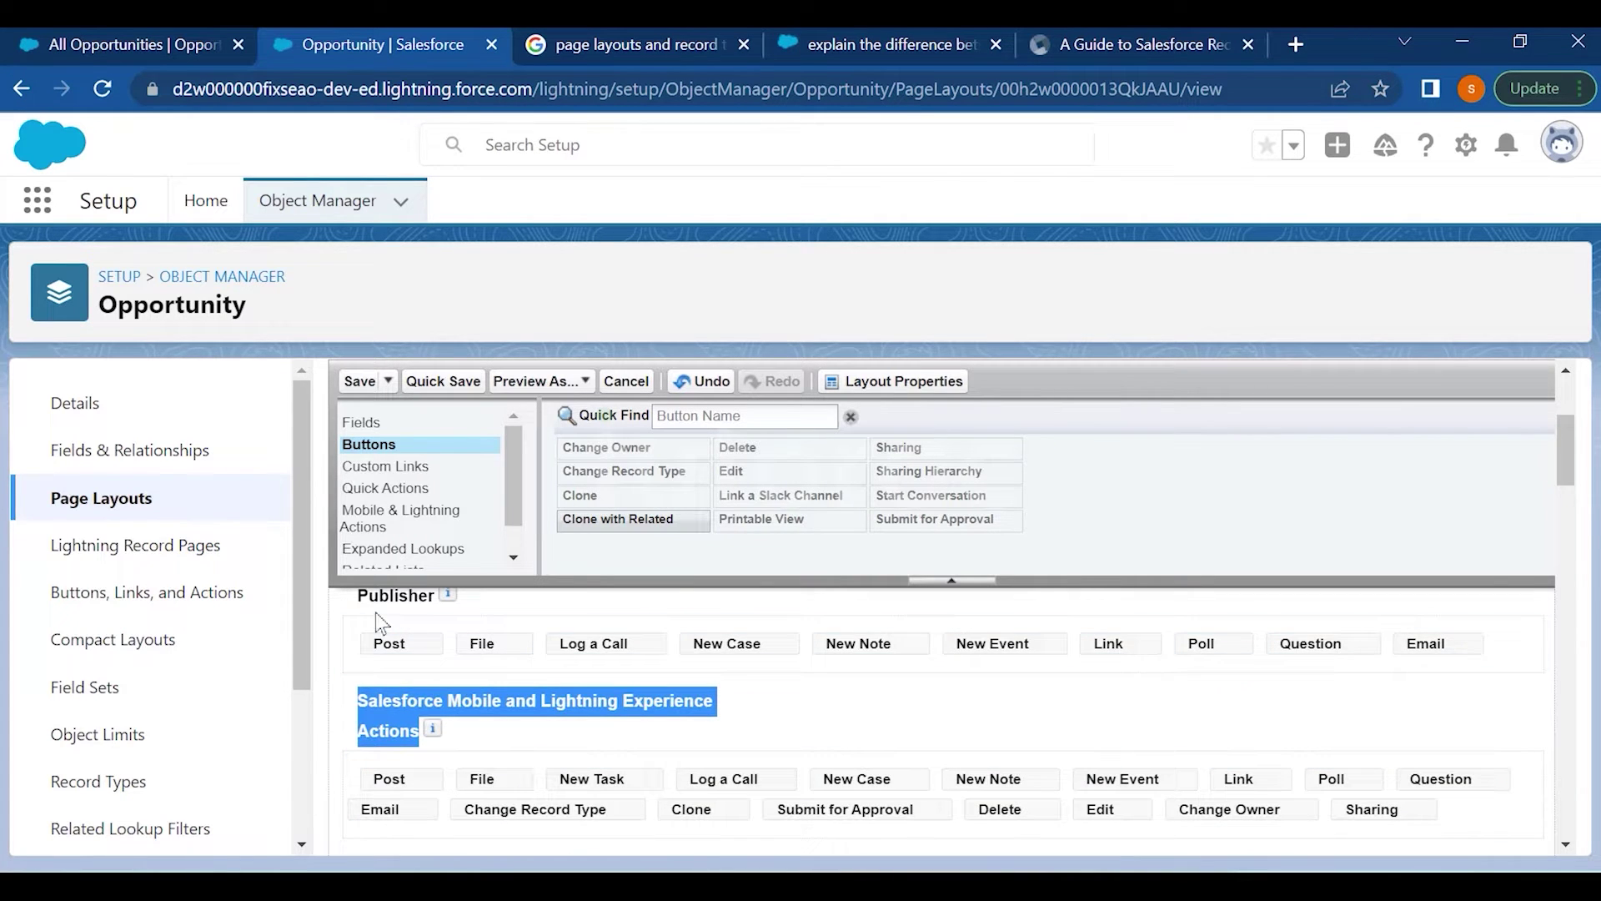
# Examine the custom links and quick actions available for the Opportunity layout and where they are placed on it
pyautogui.click(440, 480)
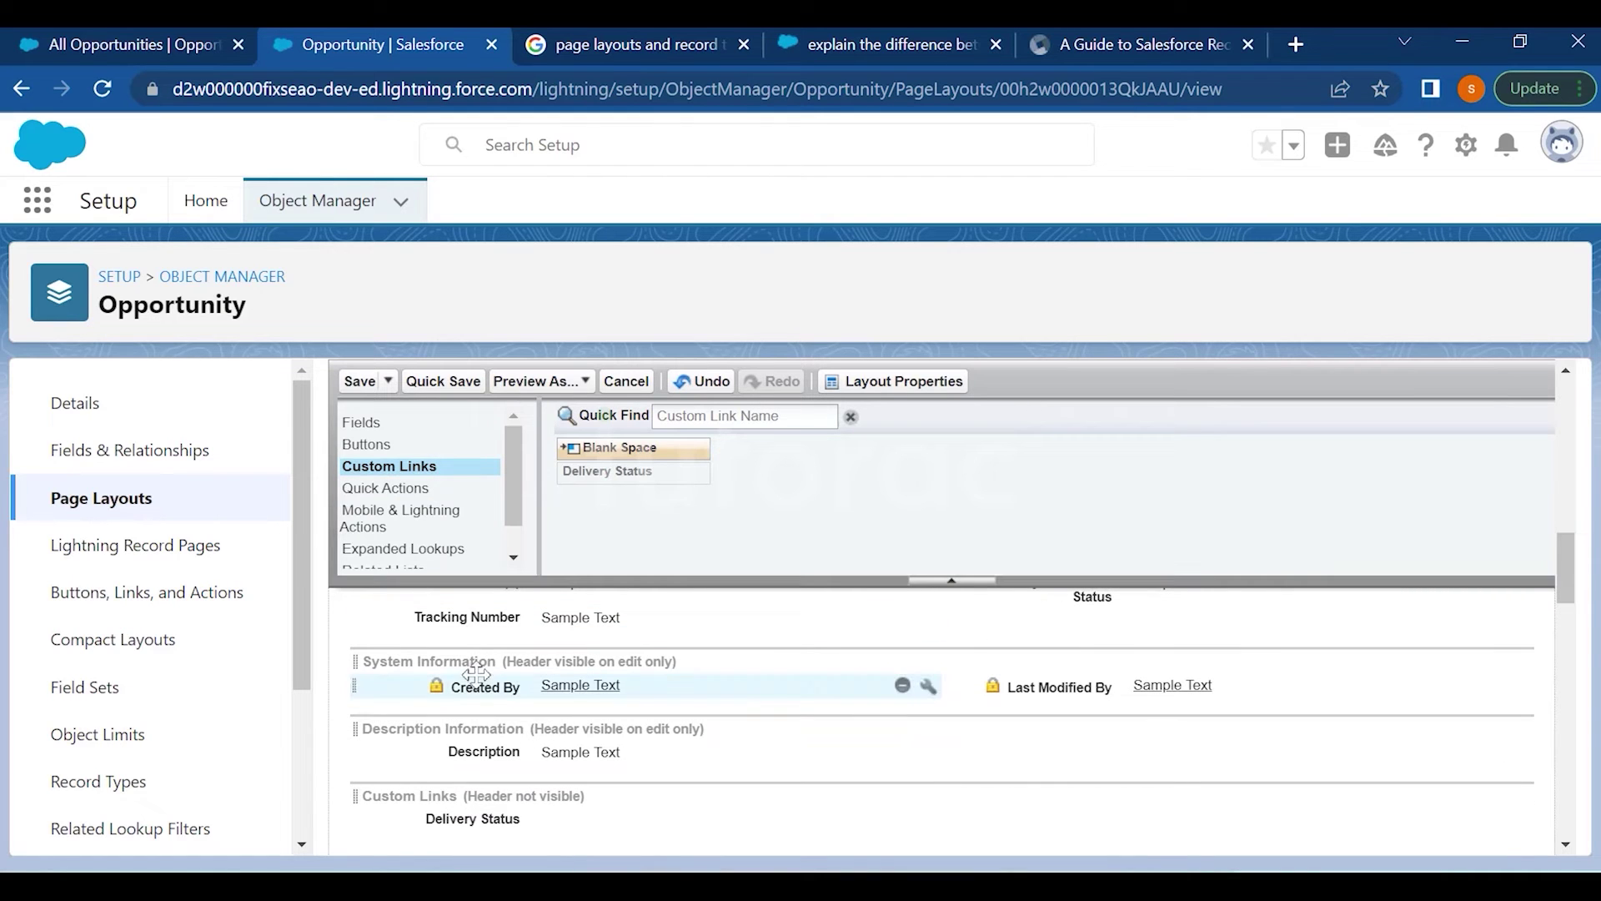
pyautogui.click(660, 472)
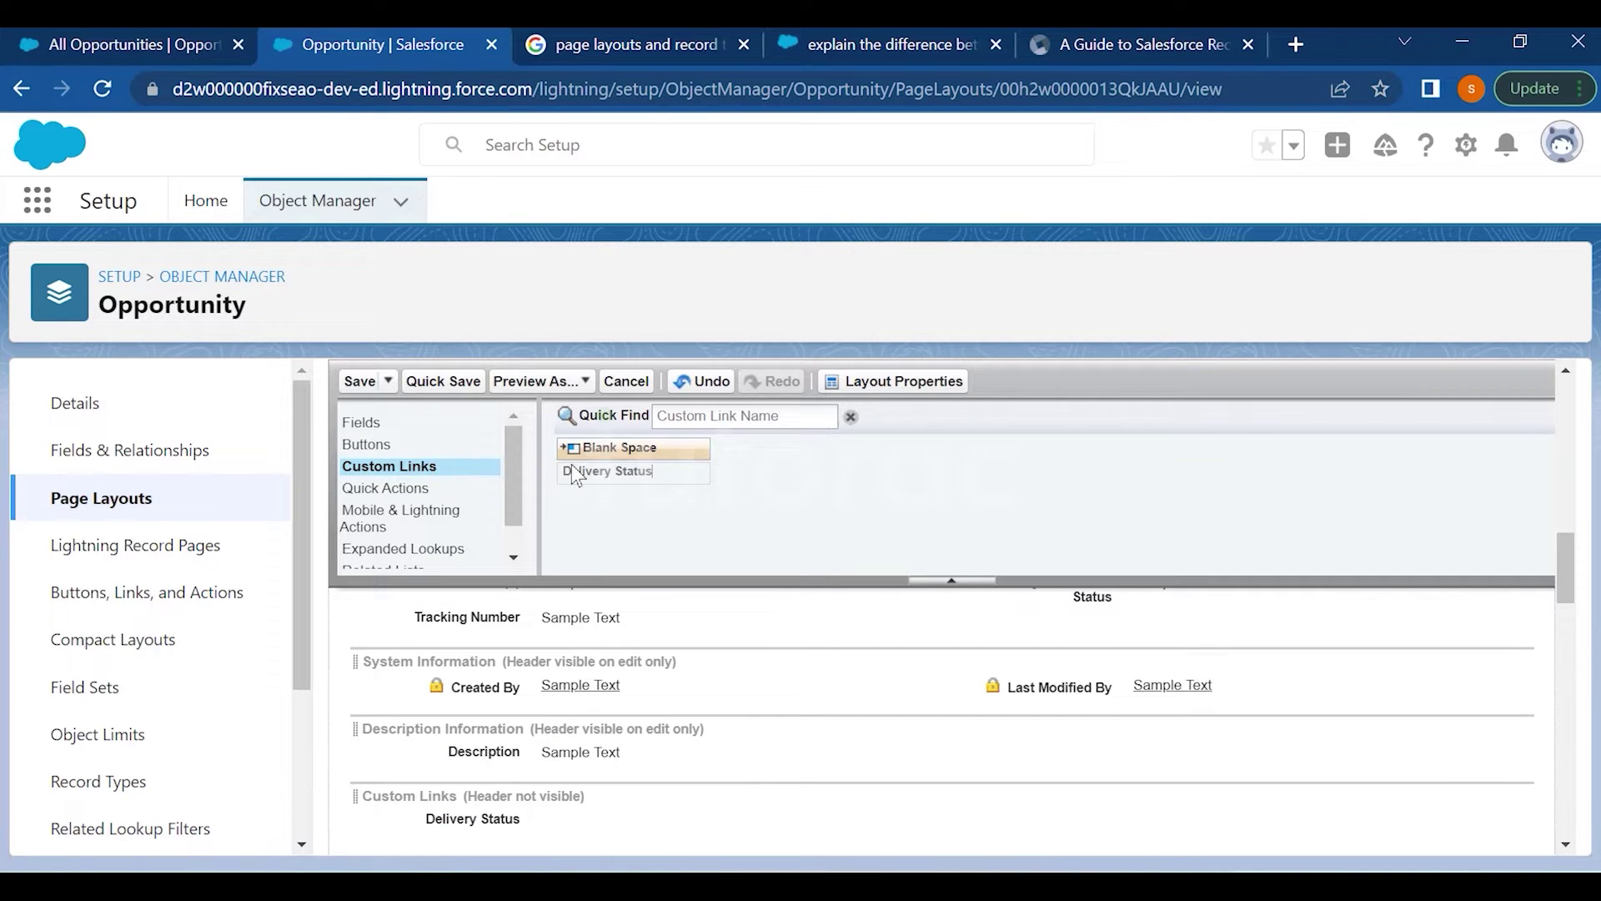
pyautogui.click(440, 490)
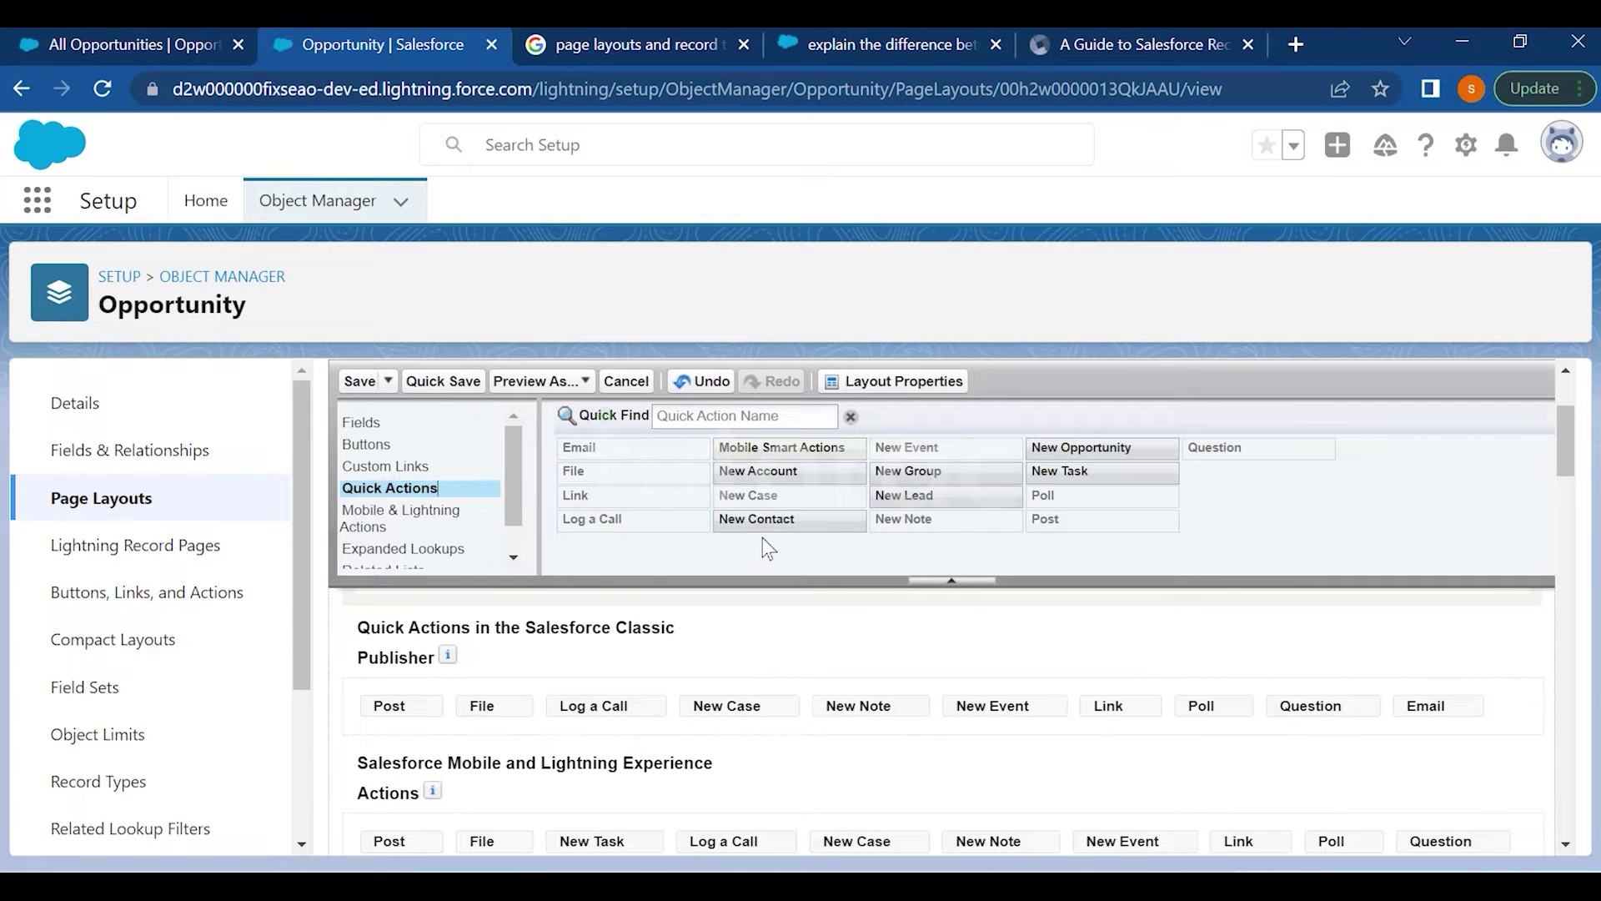
pyautogui.moveTo(756, 495)
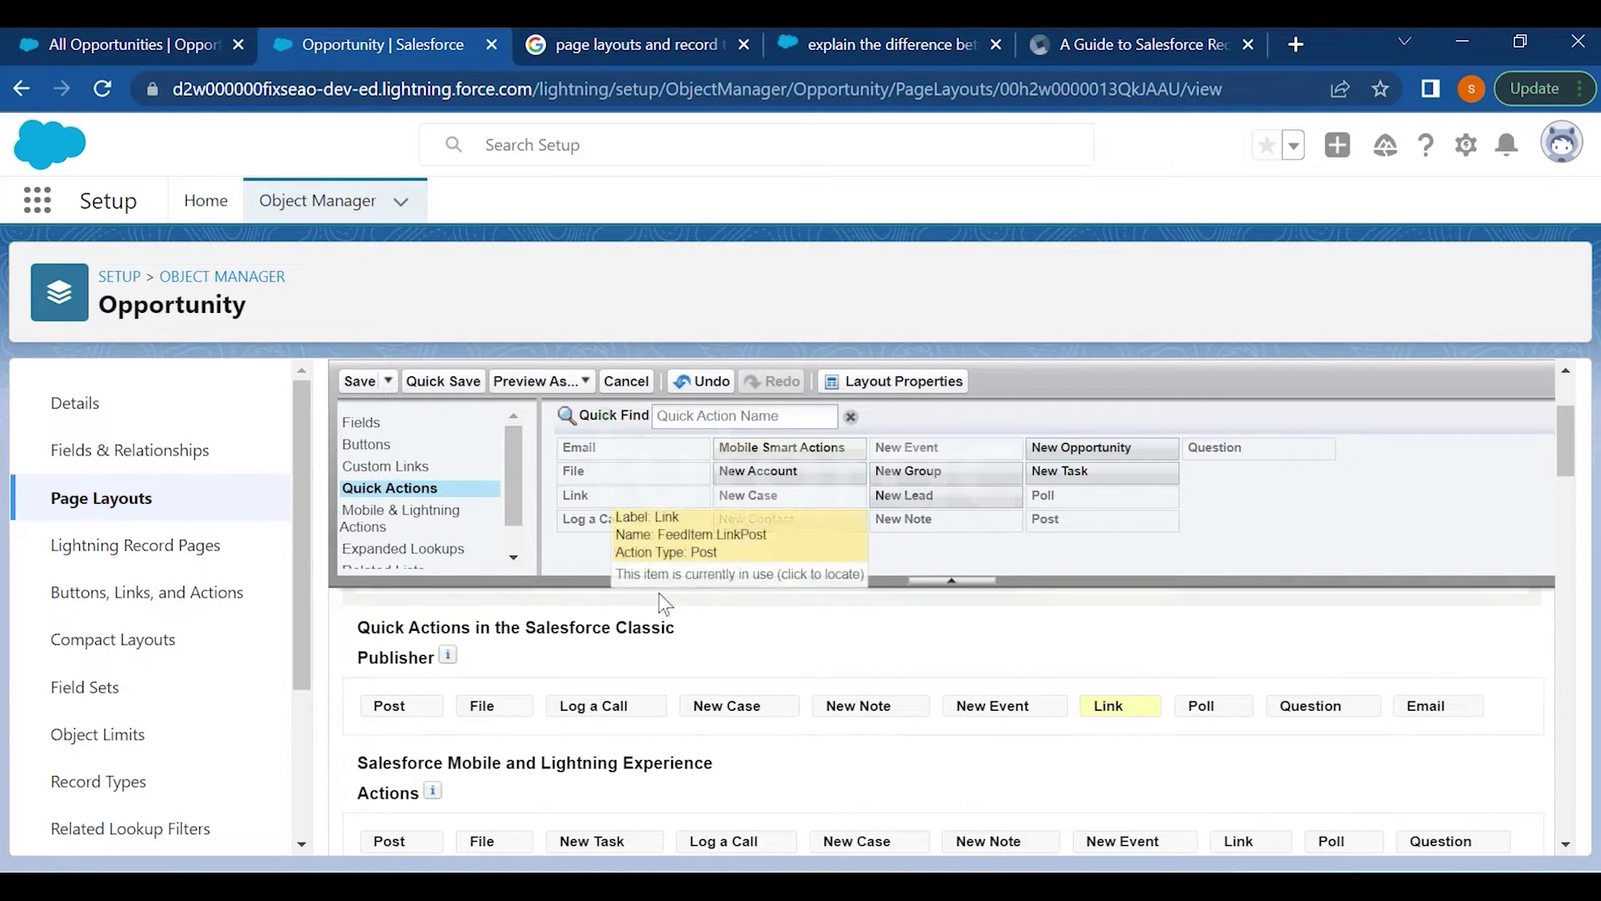
pyautogui.scroll(-2, 670, 794)
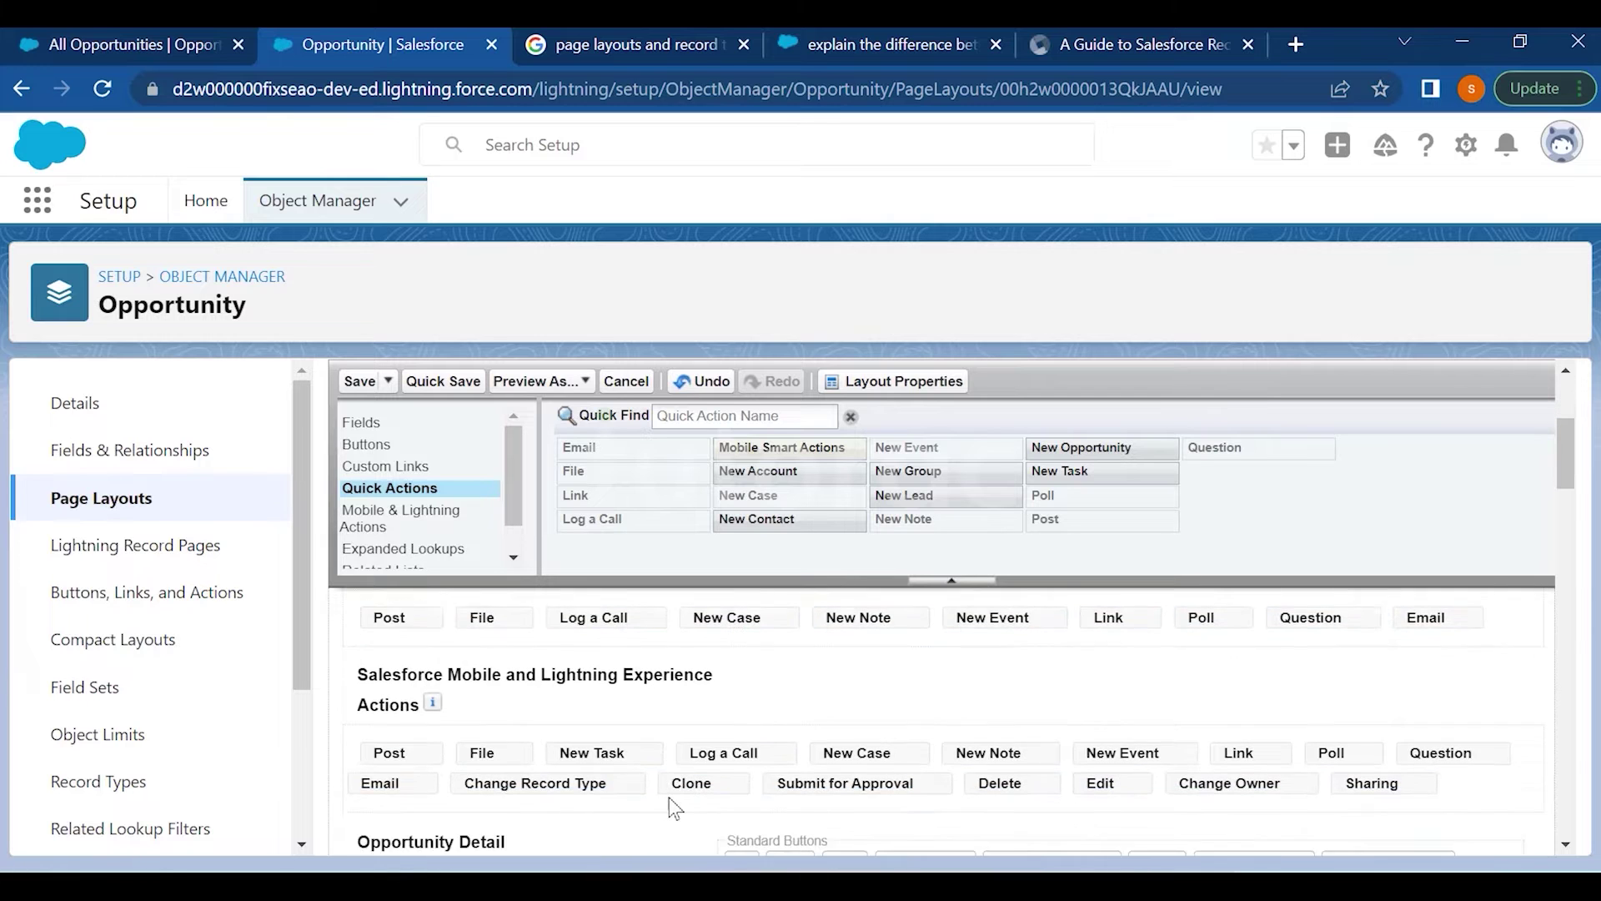
pyautogui.scroll(-2, 517, 479)
# Remove Submit for Approval from the Salesforce Mobile and Lightning Experience Actions and add Clone with Related after Sharing
pyautogui.click(409, 484)
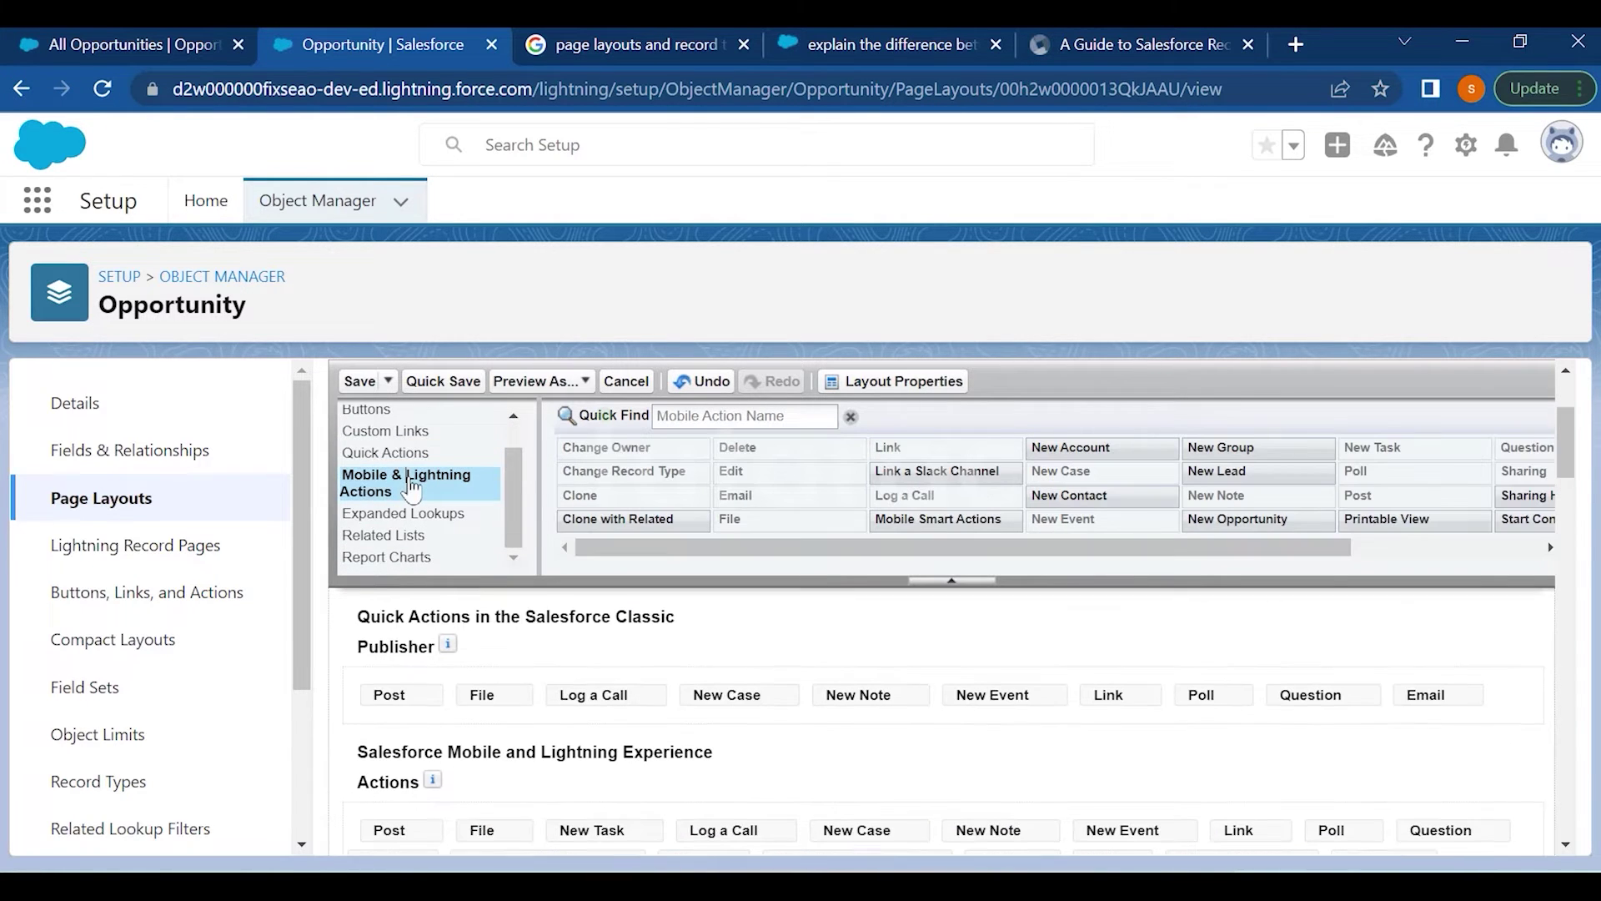
pyautogui.scroll(-2, 536, 808)
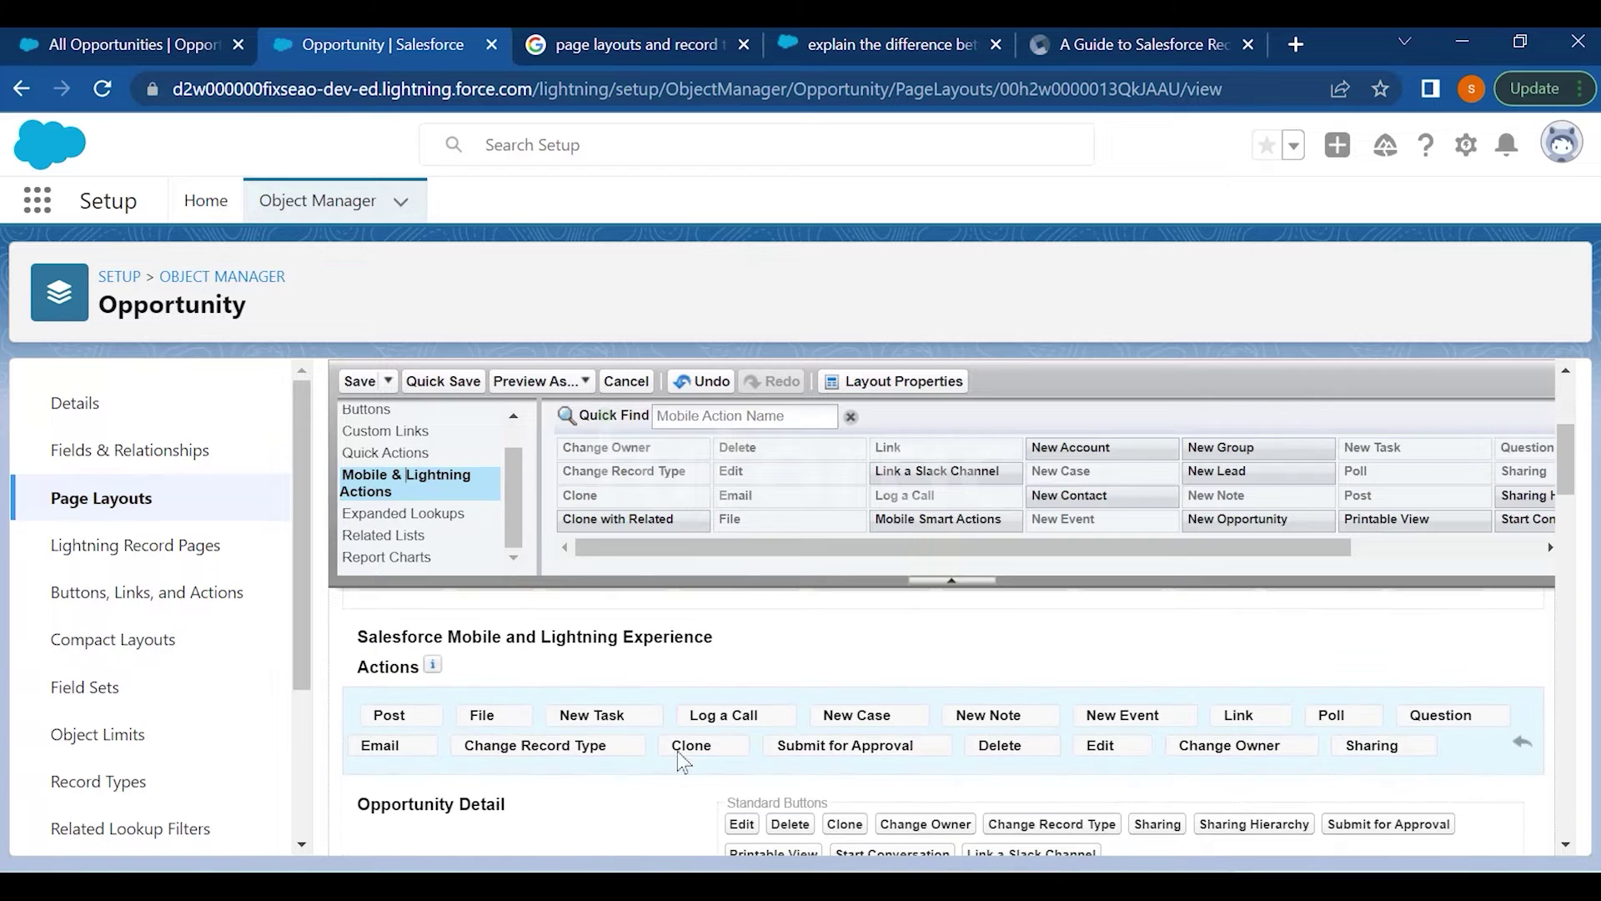
pyautogui.moveTo(814, 751)
pyautogui.mouseDown()
pyautogui.moveTo(713, 499)
pyautogui.moveTo(878, 765)
pyautogui.moveTo(1326, 745)
pyautogui.moveTo(1259, 740)
pyautogui.mouseUp()
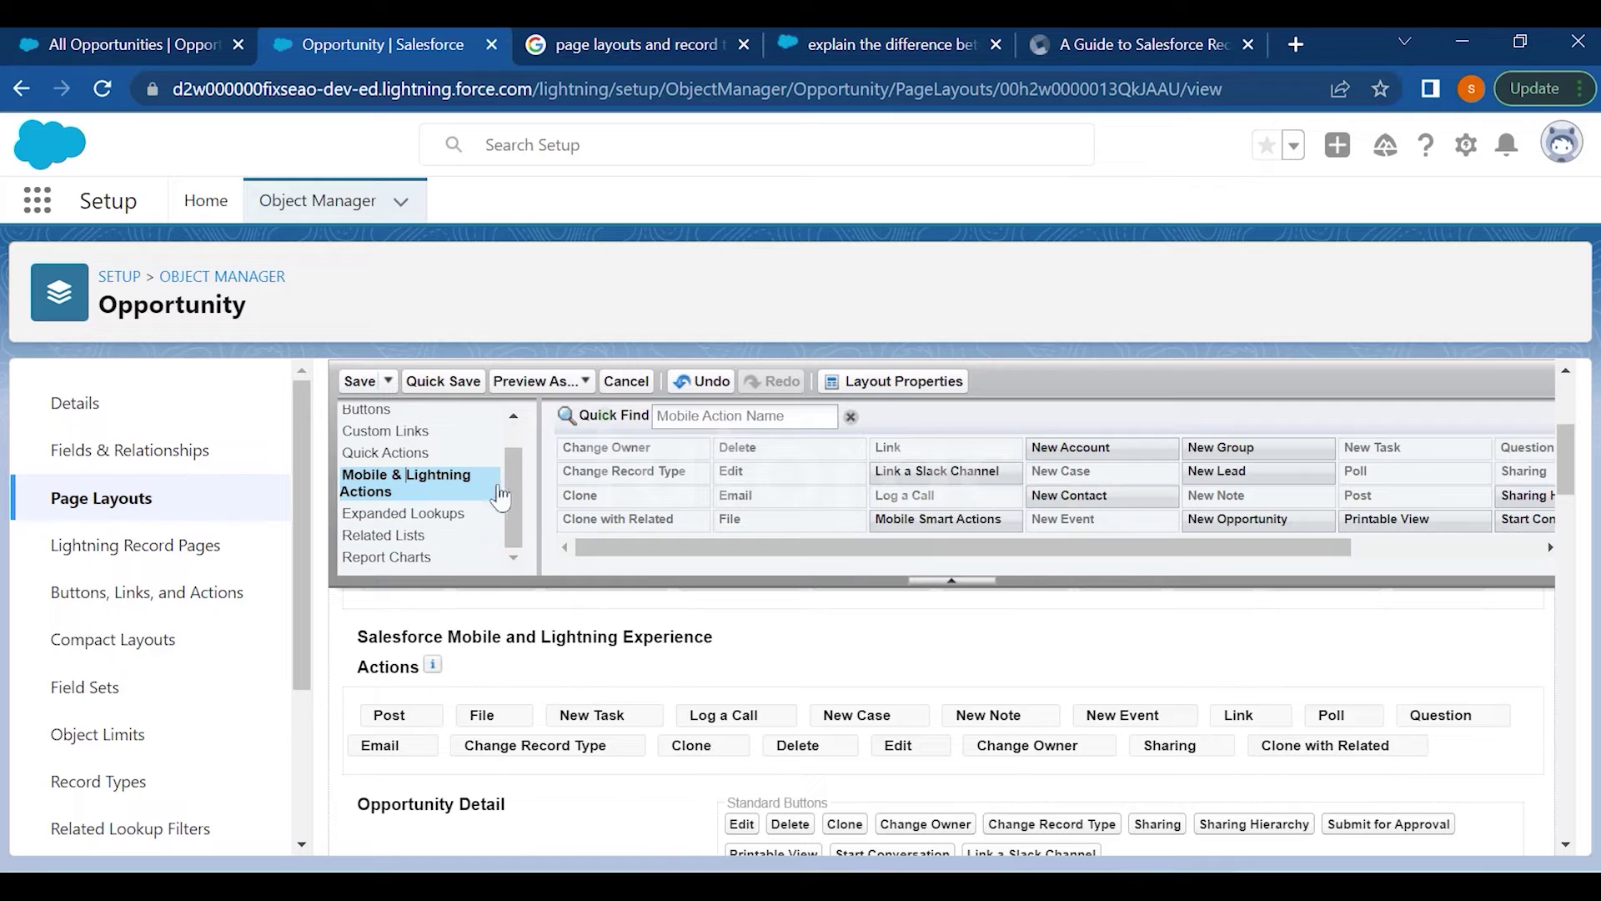
# Try placing the Additional Softwares related list above Contact Roles, and take it off the layout again
pyautogui.click(443, 516)
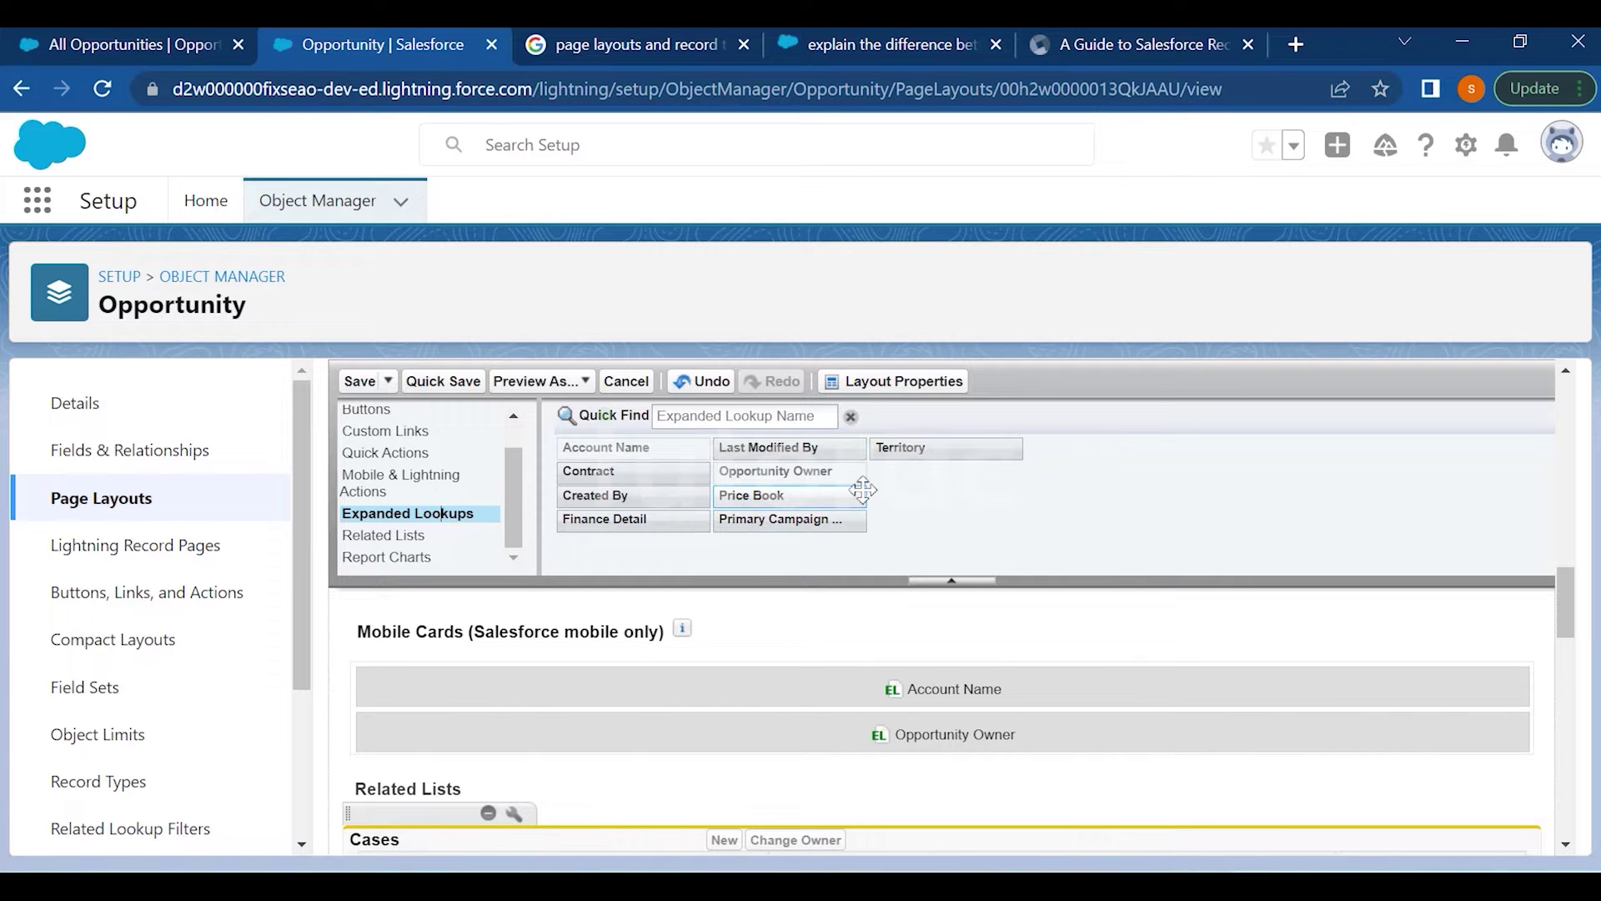
pyautogui.click(456, 537)
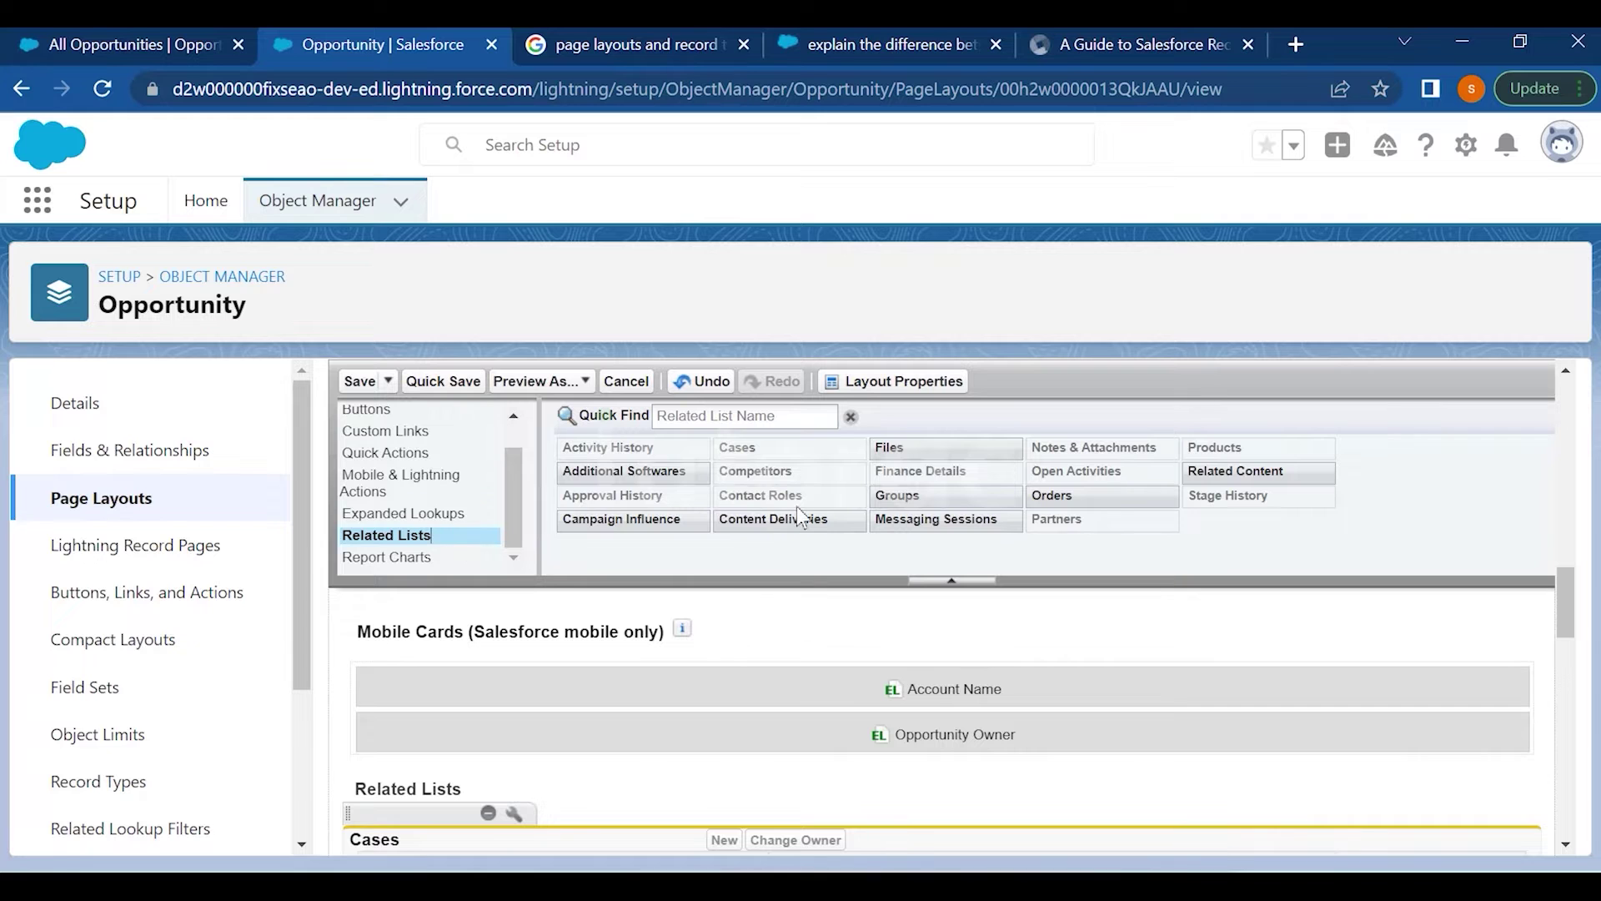
pyautogui.scroll(-10, 794, 506)
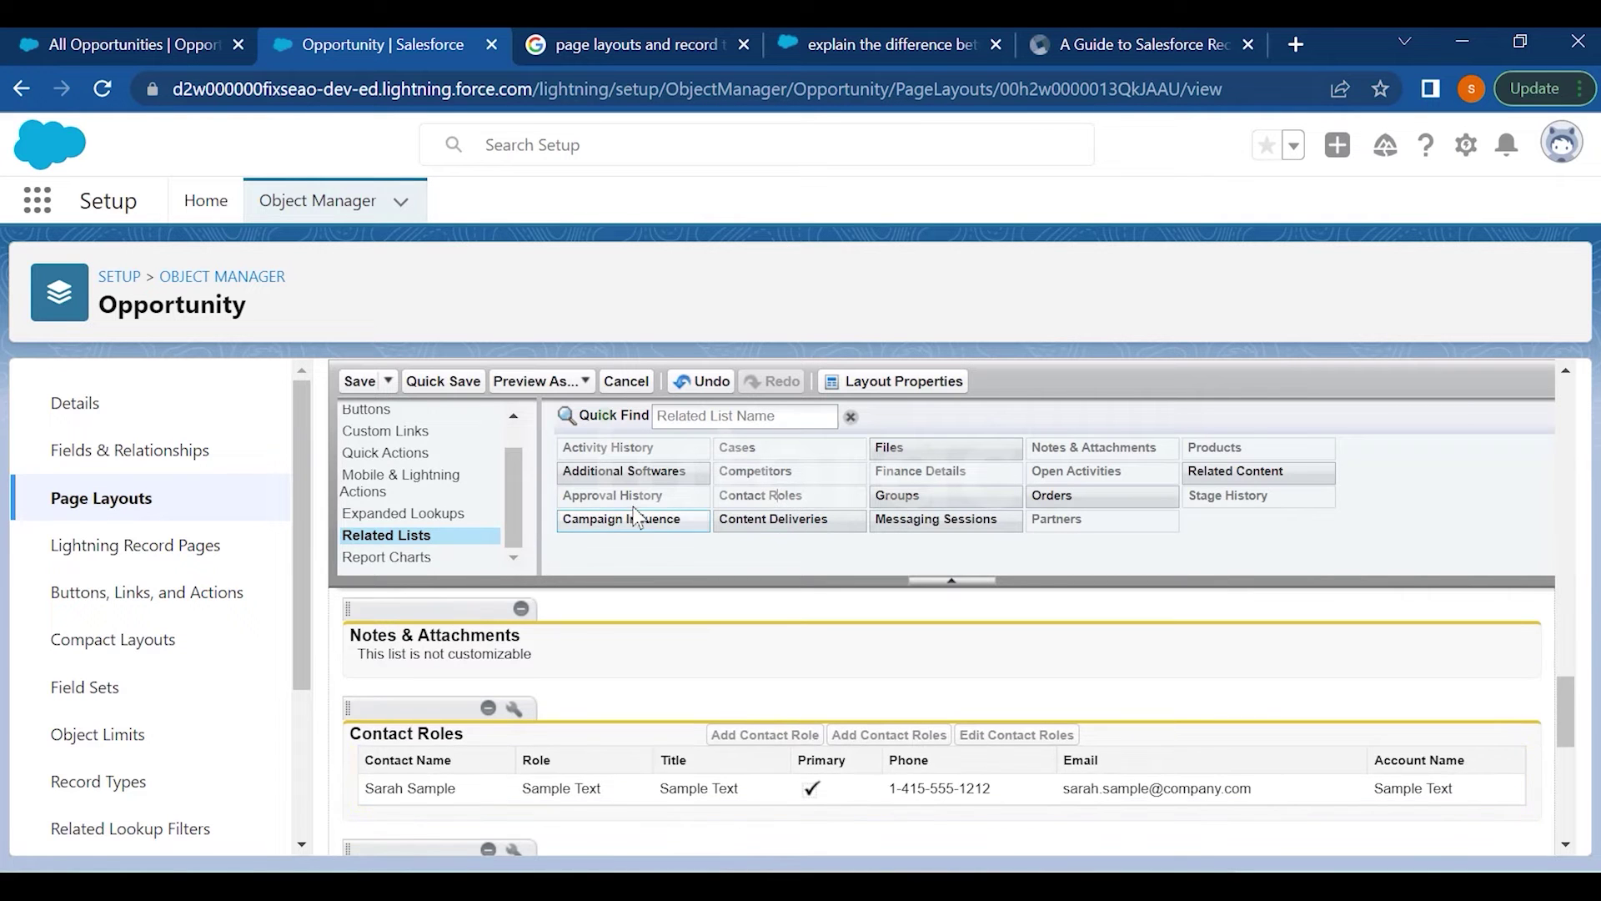
pyautogui.moveTo(640, 460); pyautogui.dragTo(549, 703)
pyautogui.moveTo(442, 707); pyautogui.dragTo(757, 505)
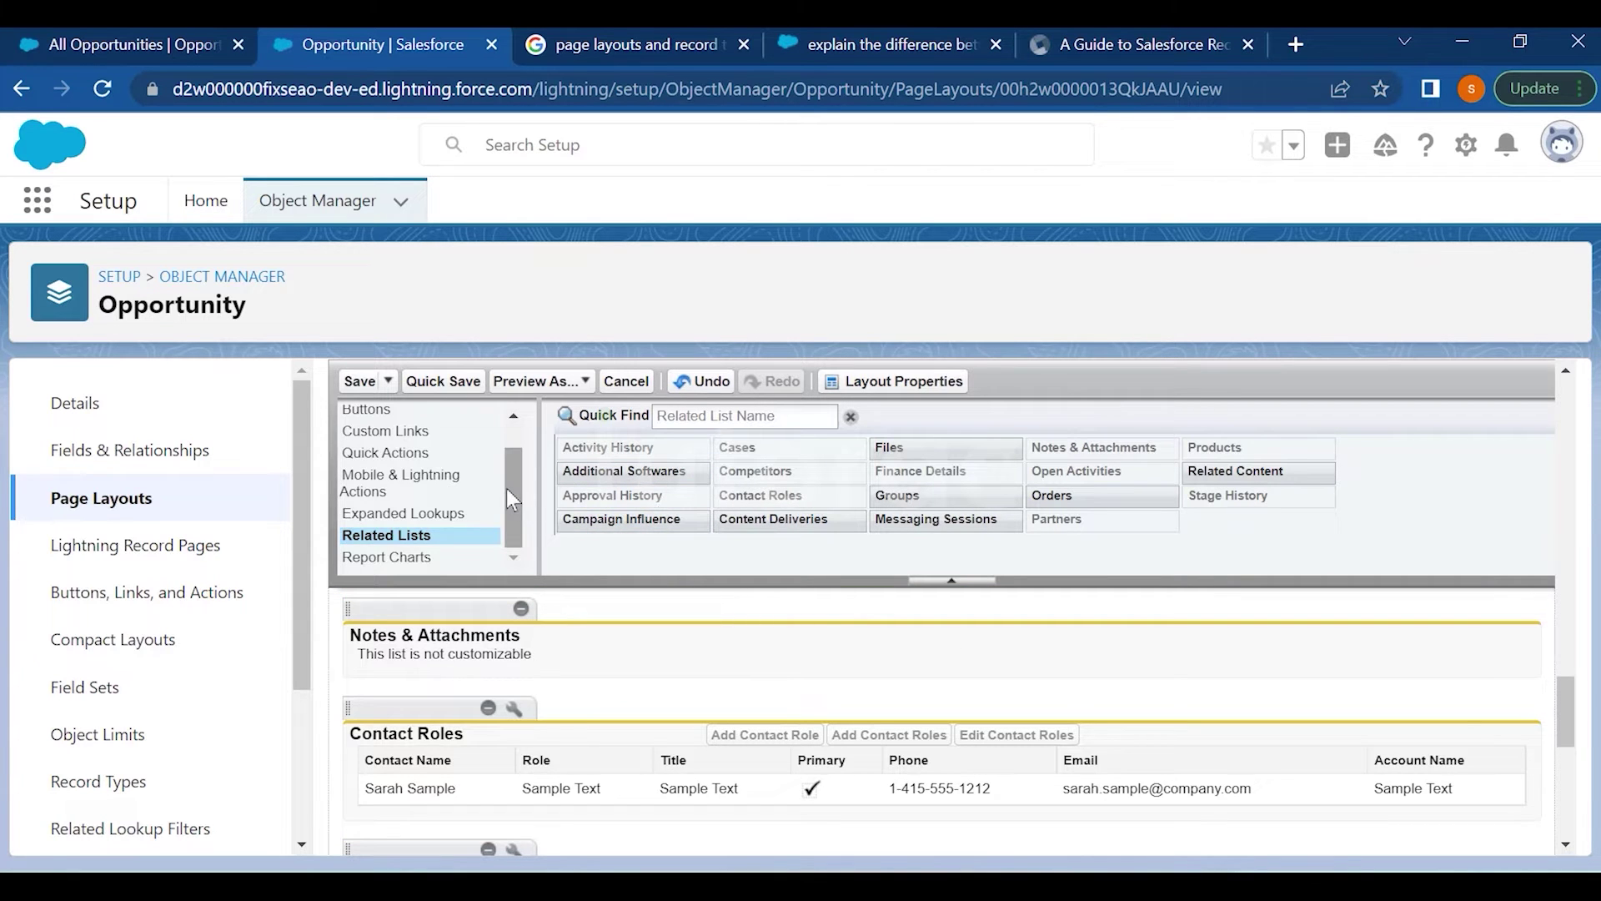
# Add the Sample Flow Report: Screen Flows report chart below Tracking Number in the Additional Information section
pyautogui.click(389, 557)
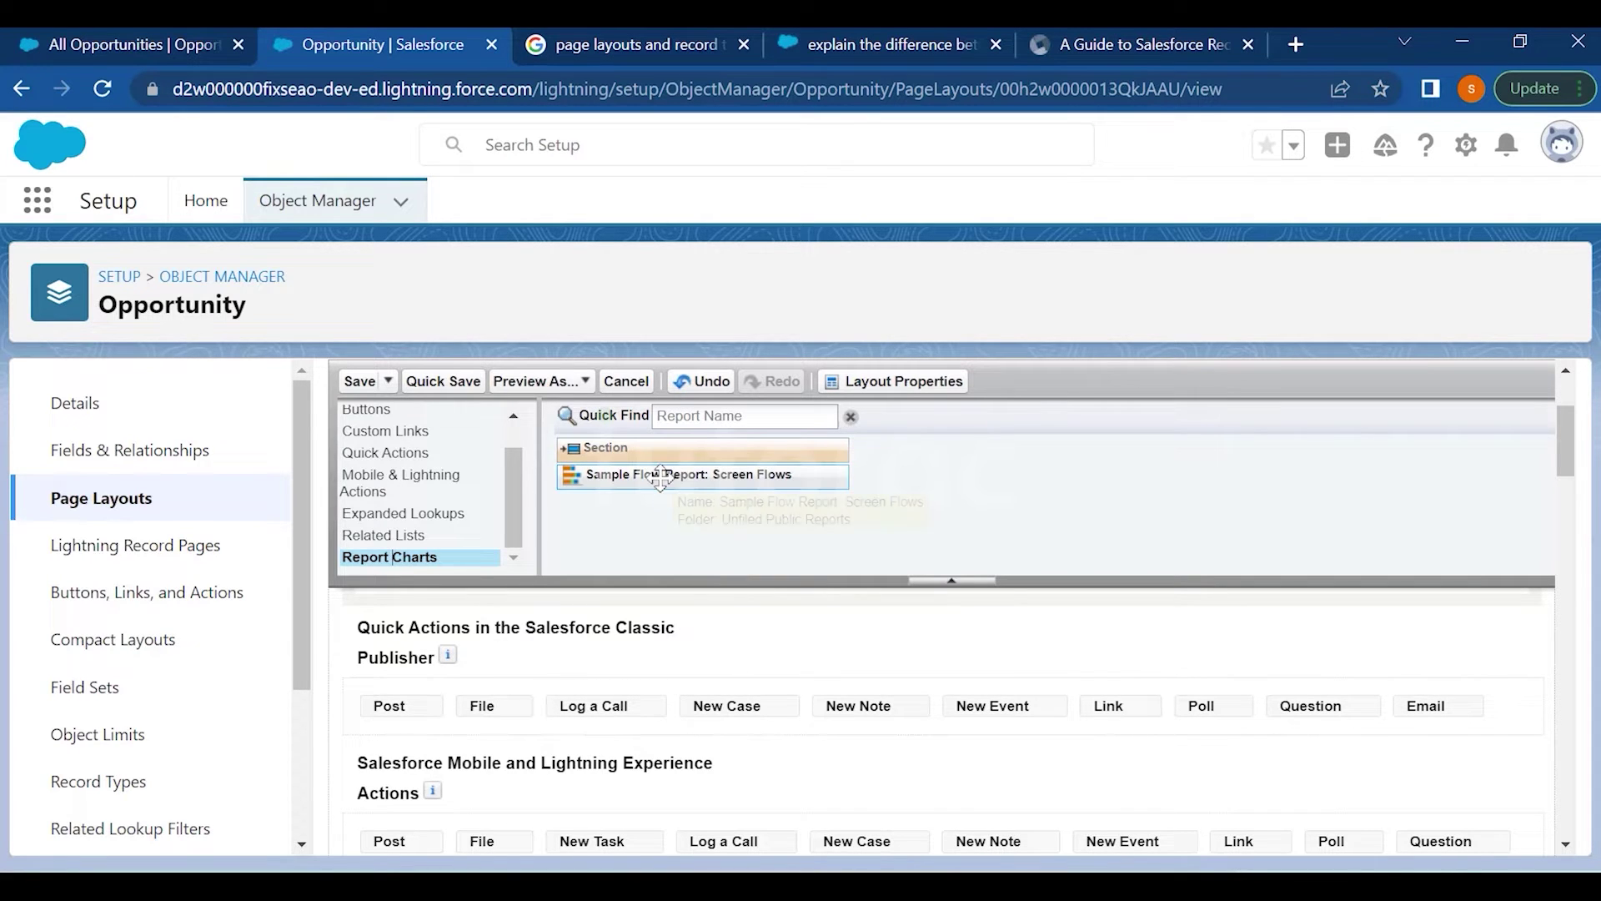
pyautogui.moveTo(660, 477); pyautogui.dragTo(464, 763)
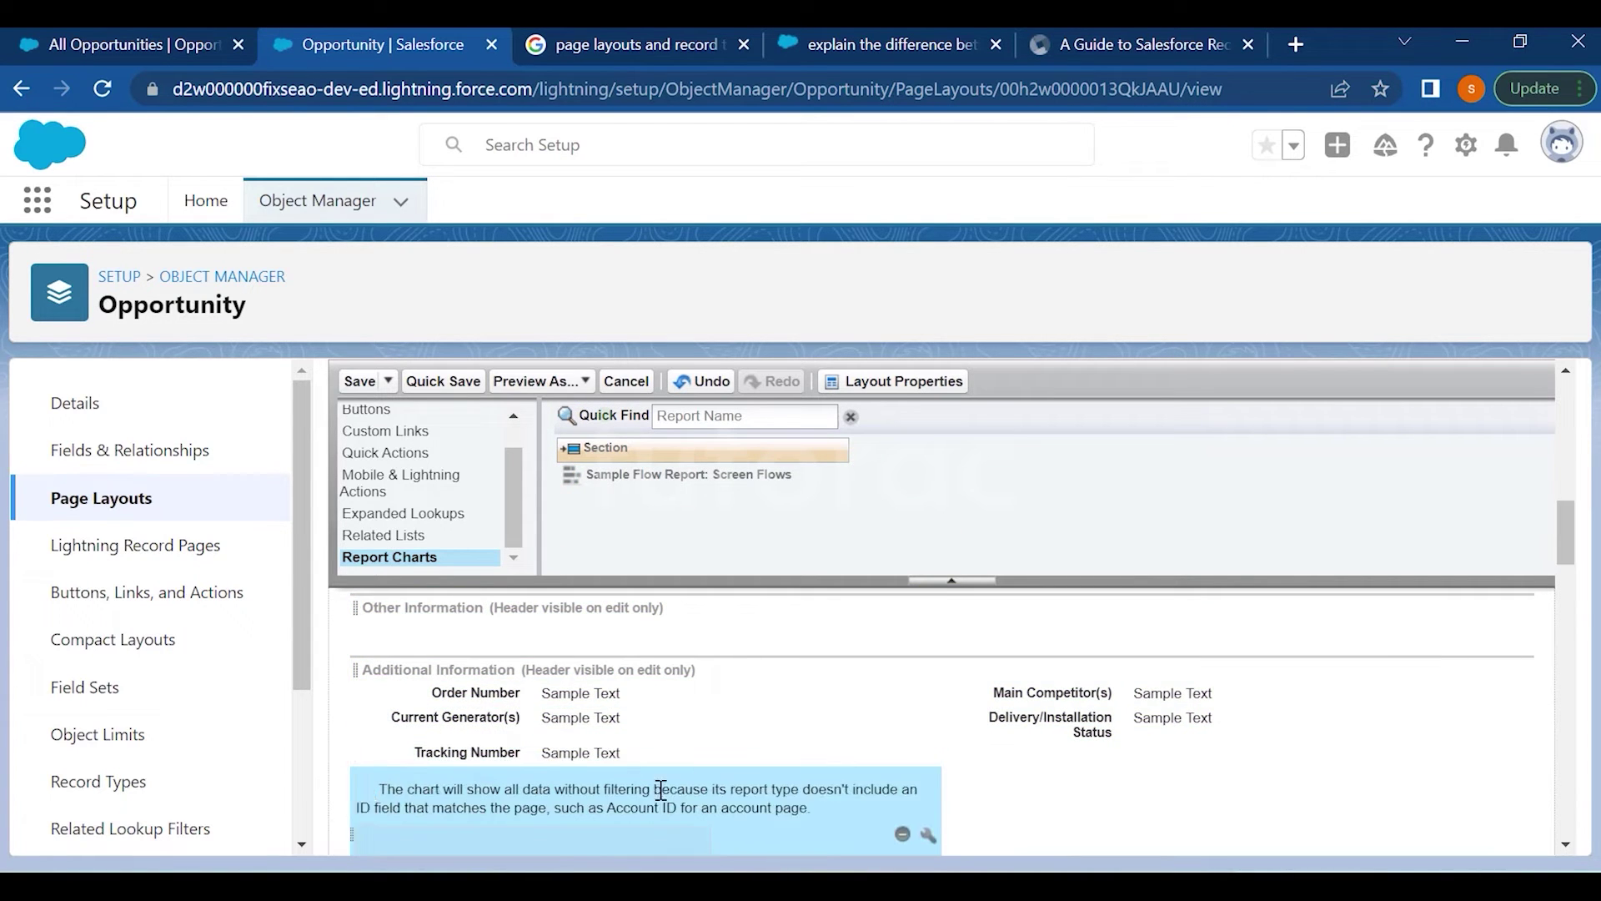
pyautogui.scroll(-2, 658, 792)
pyautogui.scroll(10, 658, 792)
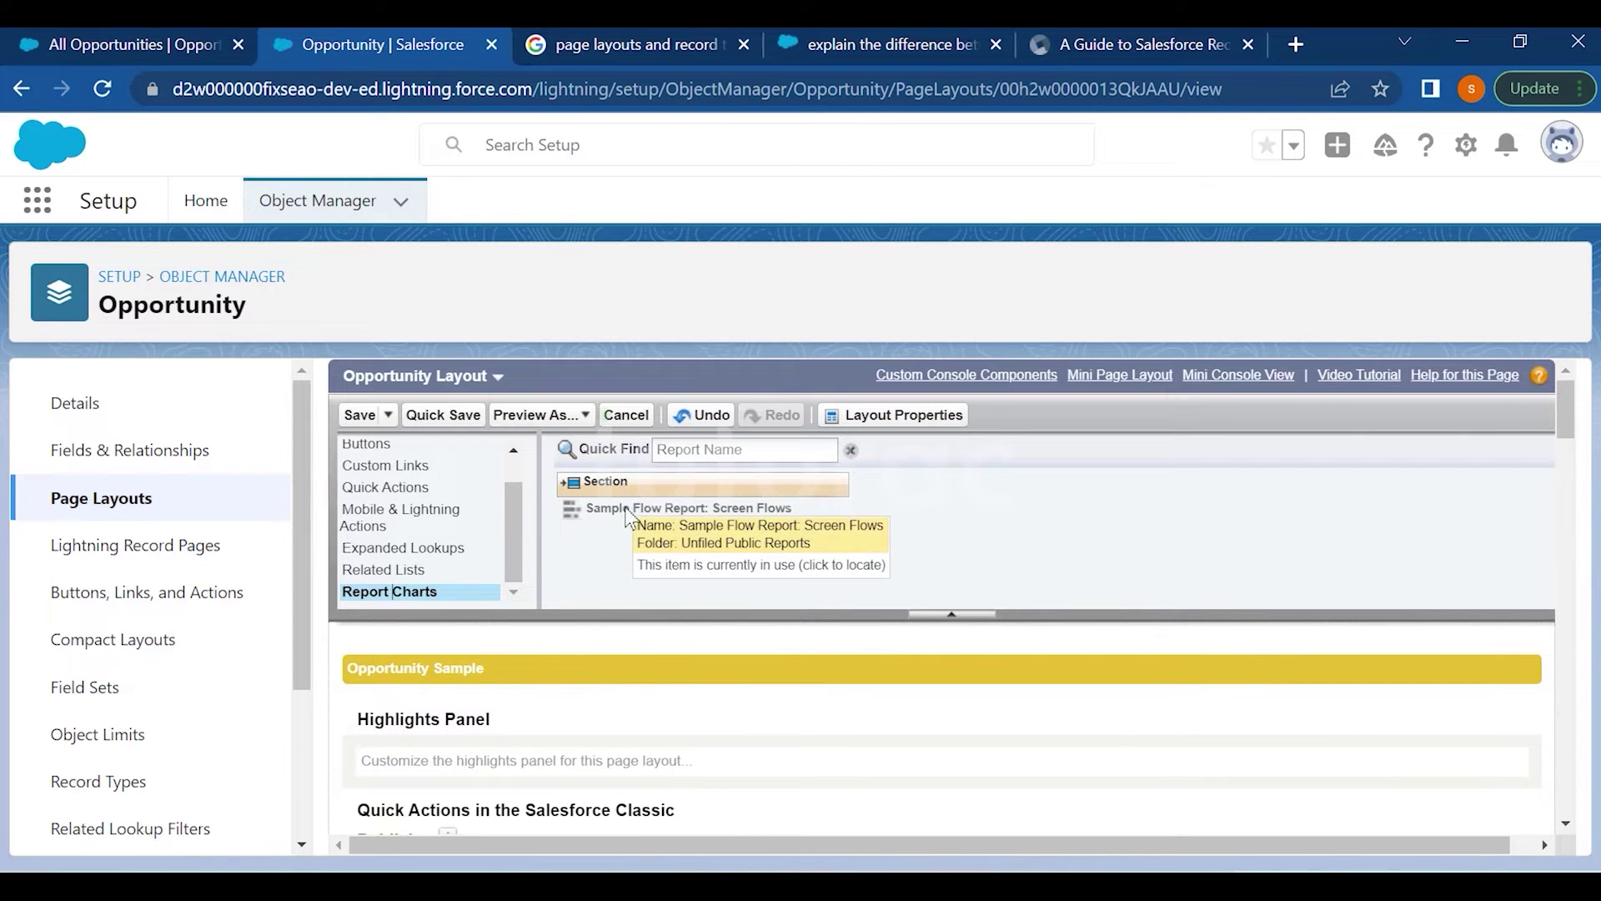
# Add a two-column section named Report near the Additional Information section, with its header displayed on the detail and edit pages
pyautogui.moveTo(658, 482); pyautogui.dragTo(423, 707)
pyautogui.moveTo(980, 489); pyautogui.dragTo(792, 499)
pyautogui.write('Report')
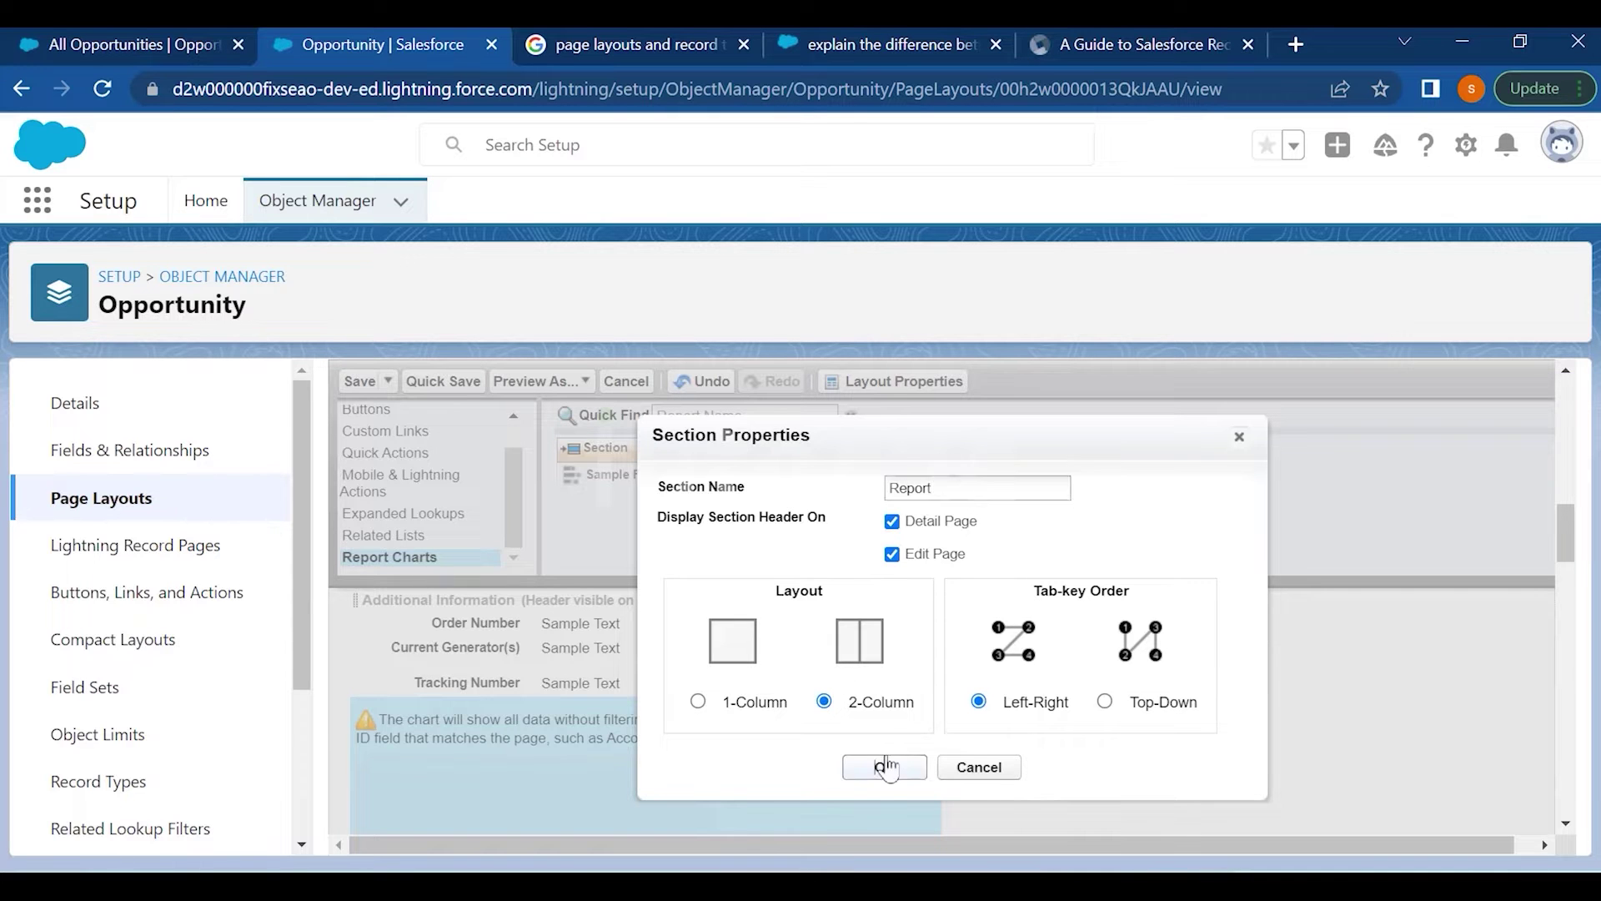
pyautogui.click(884, 766)
# Look through the user profiles that the Opportunity layout can be previewed as
pyautogui.scroll(10, 590, 647)
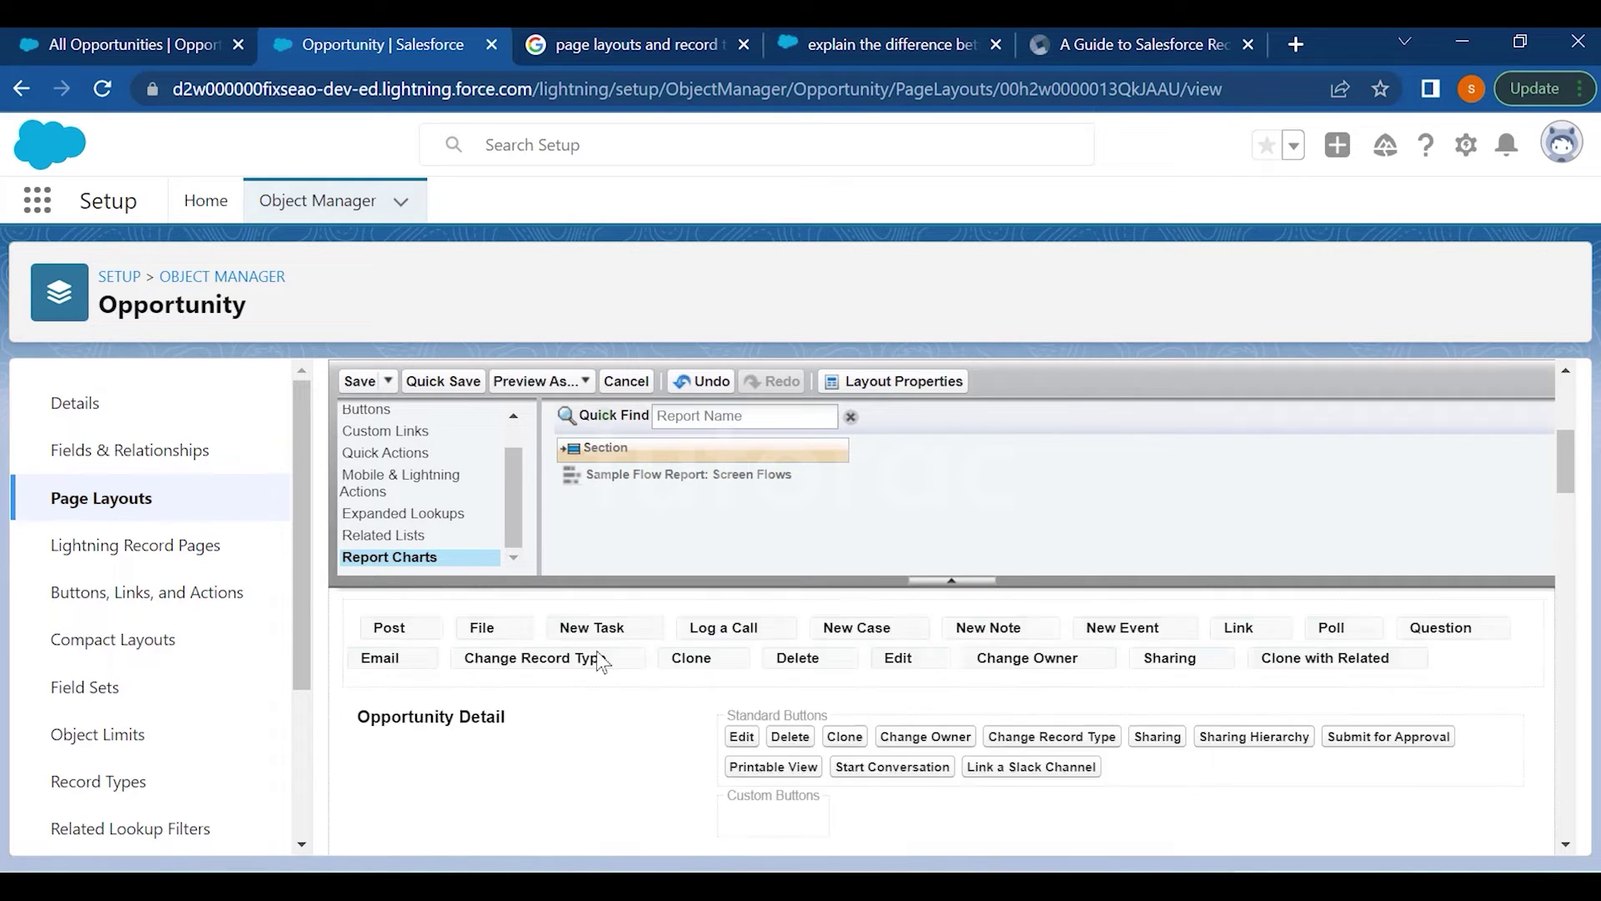
pyautogui.scroll(5, 614, 719)
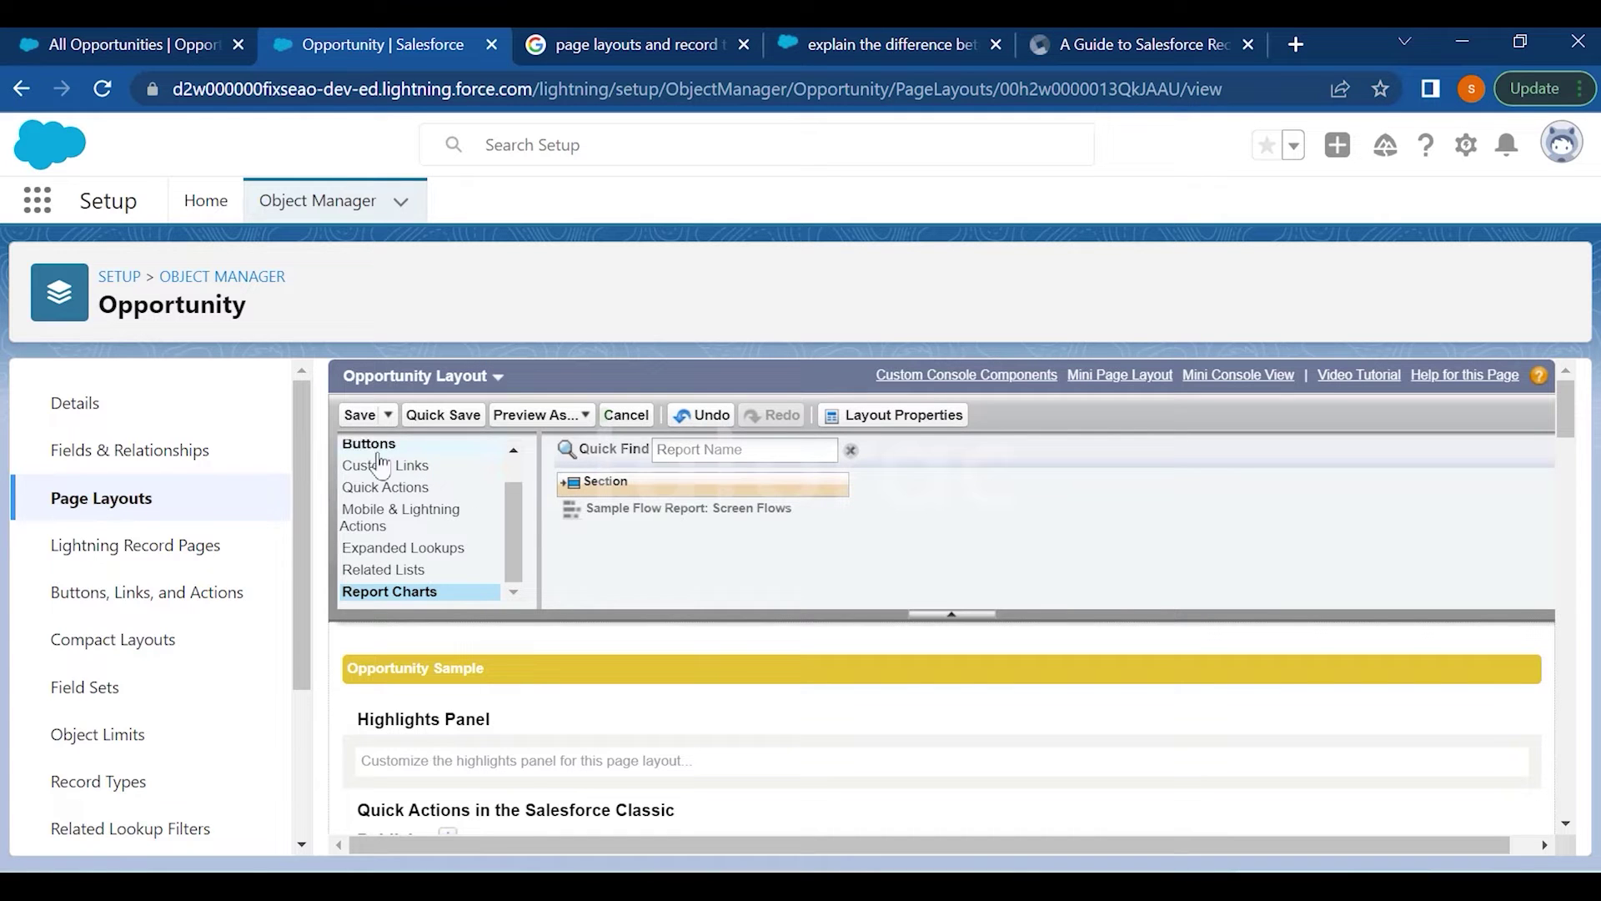
pyautogui.click(532, 415)
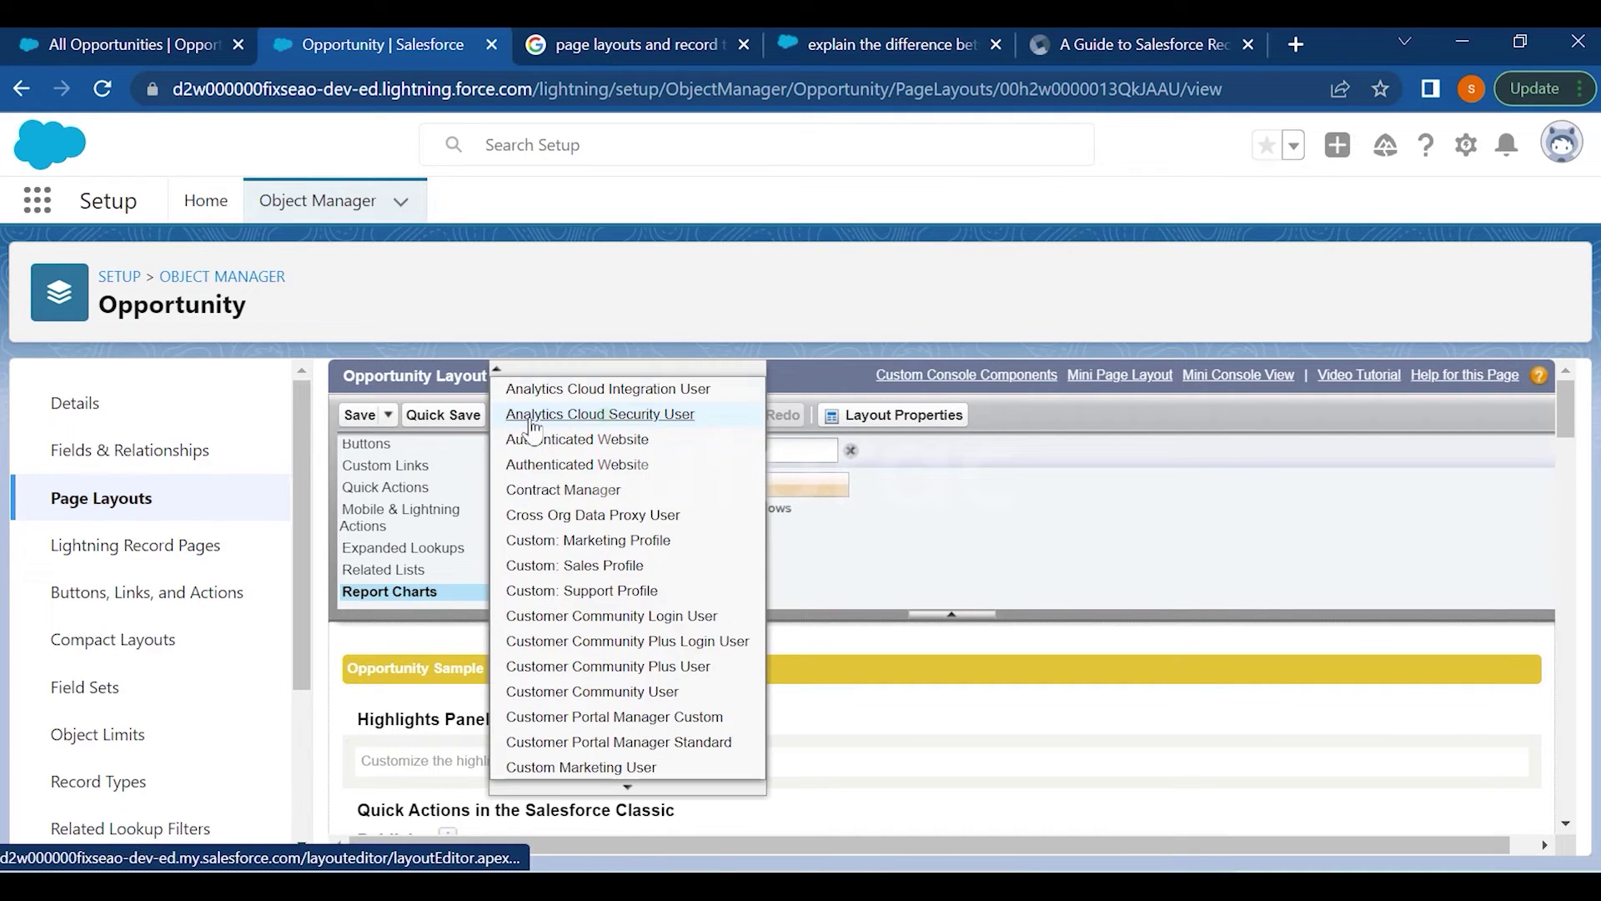
pyautogui.scroll(-2, 618, 701)
pyautogui.scroll(-1, 615, 761)
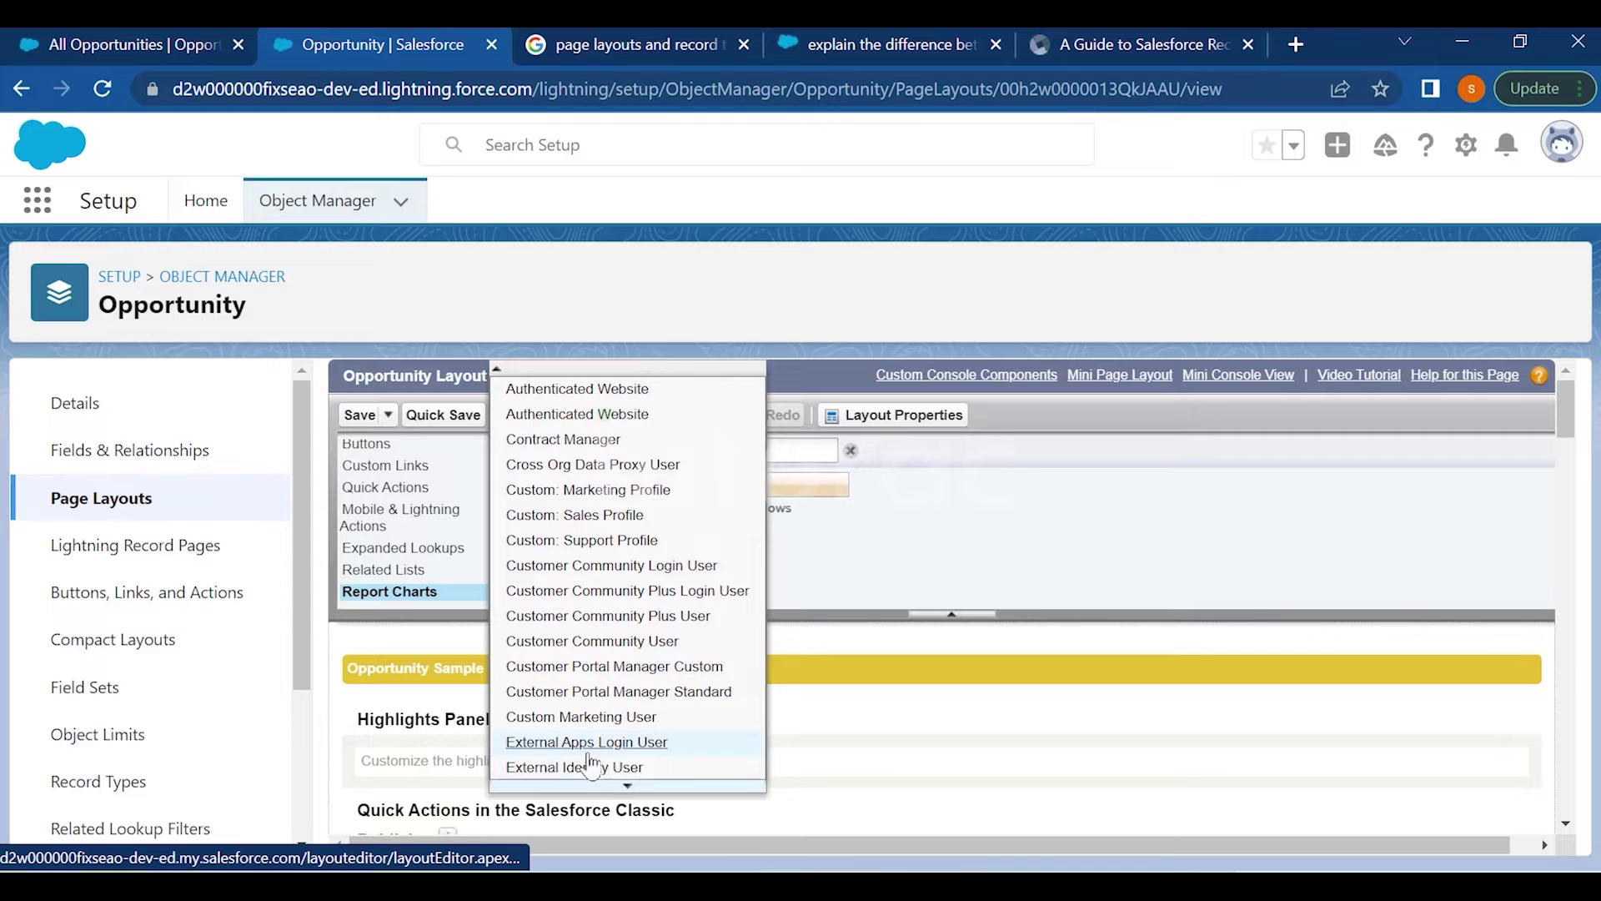
pyautogui.click(836, 712)
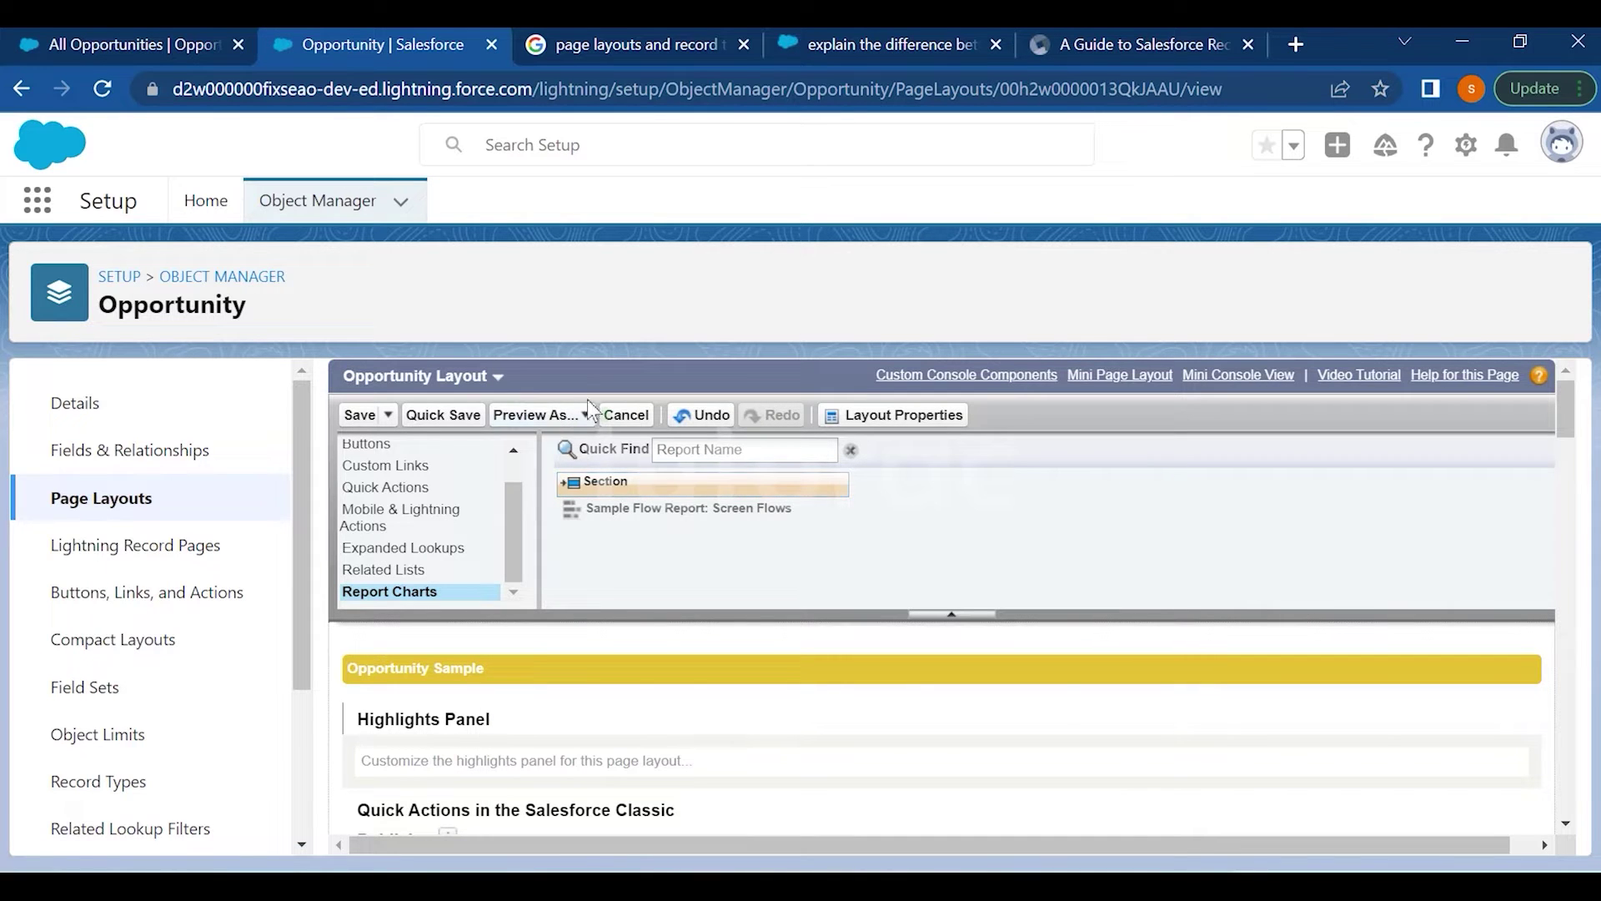
# Examine the Highlights Panel and Interaction Log console options in the layout properties and leave them without changes
pyautogui.click(897, 425)
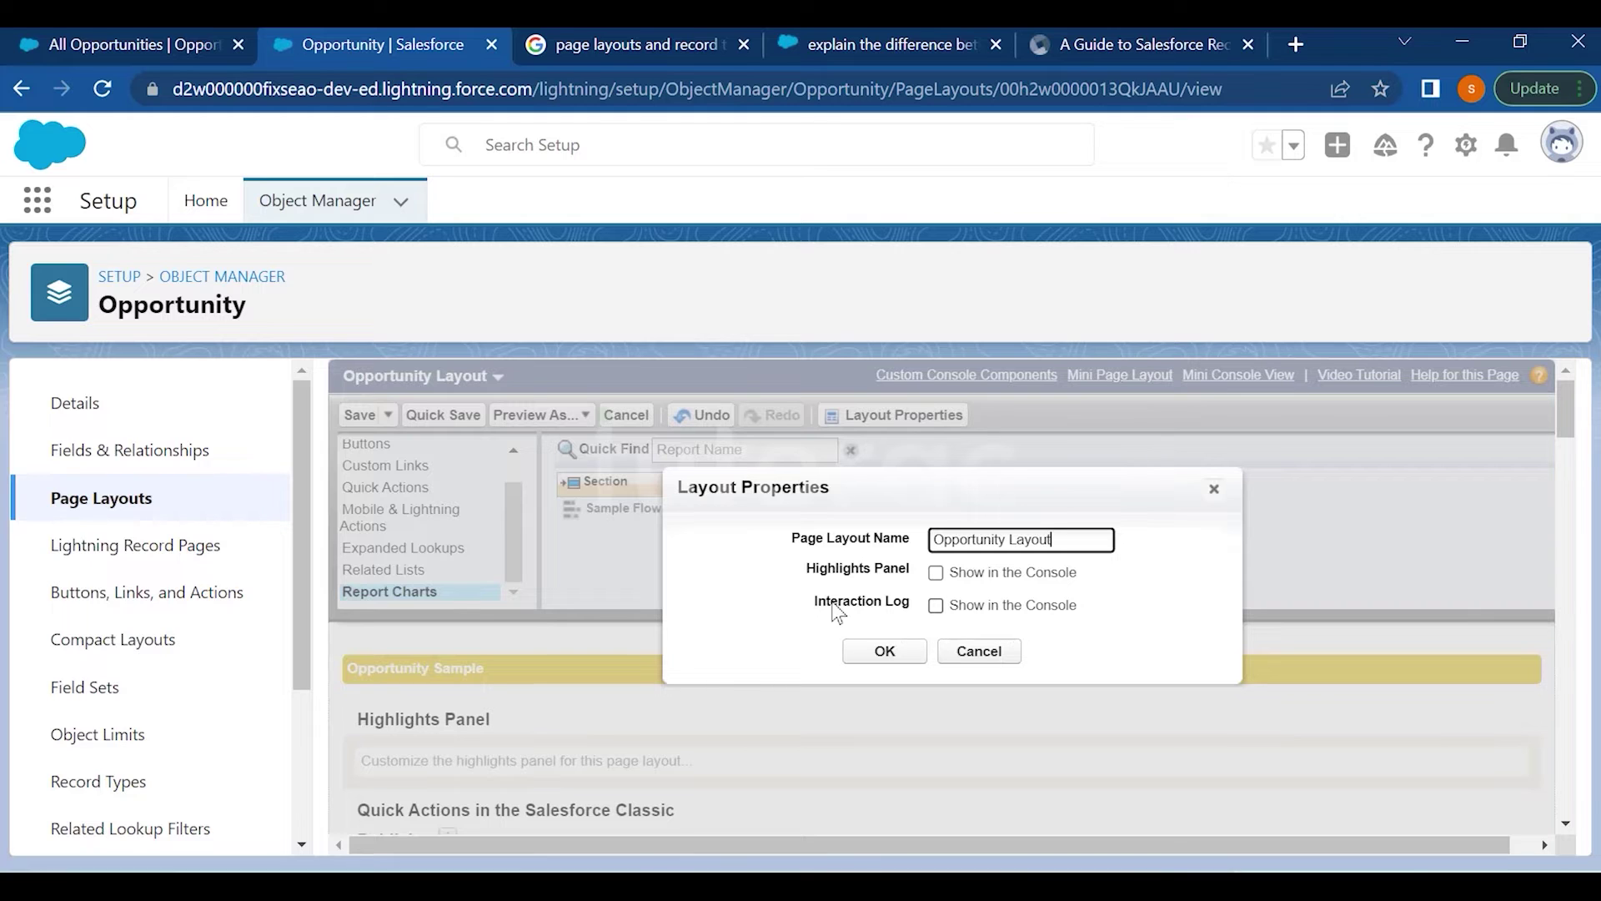
pyautogui.moveTo(816, 572); pyautogui.dragTo(880, 584)
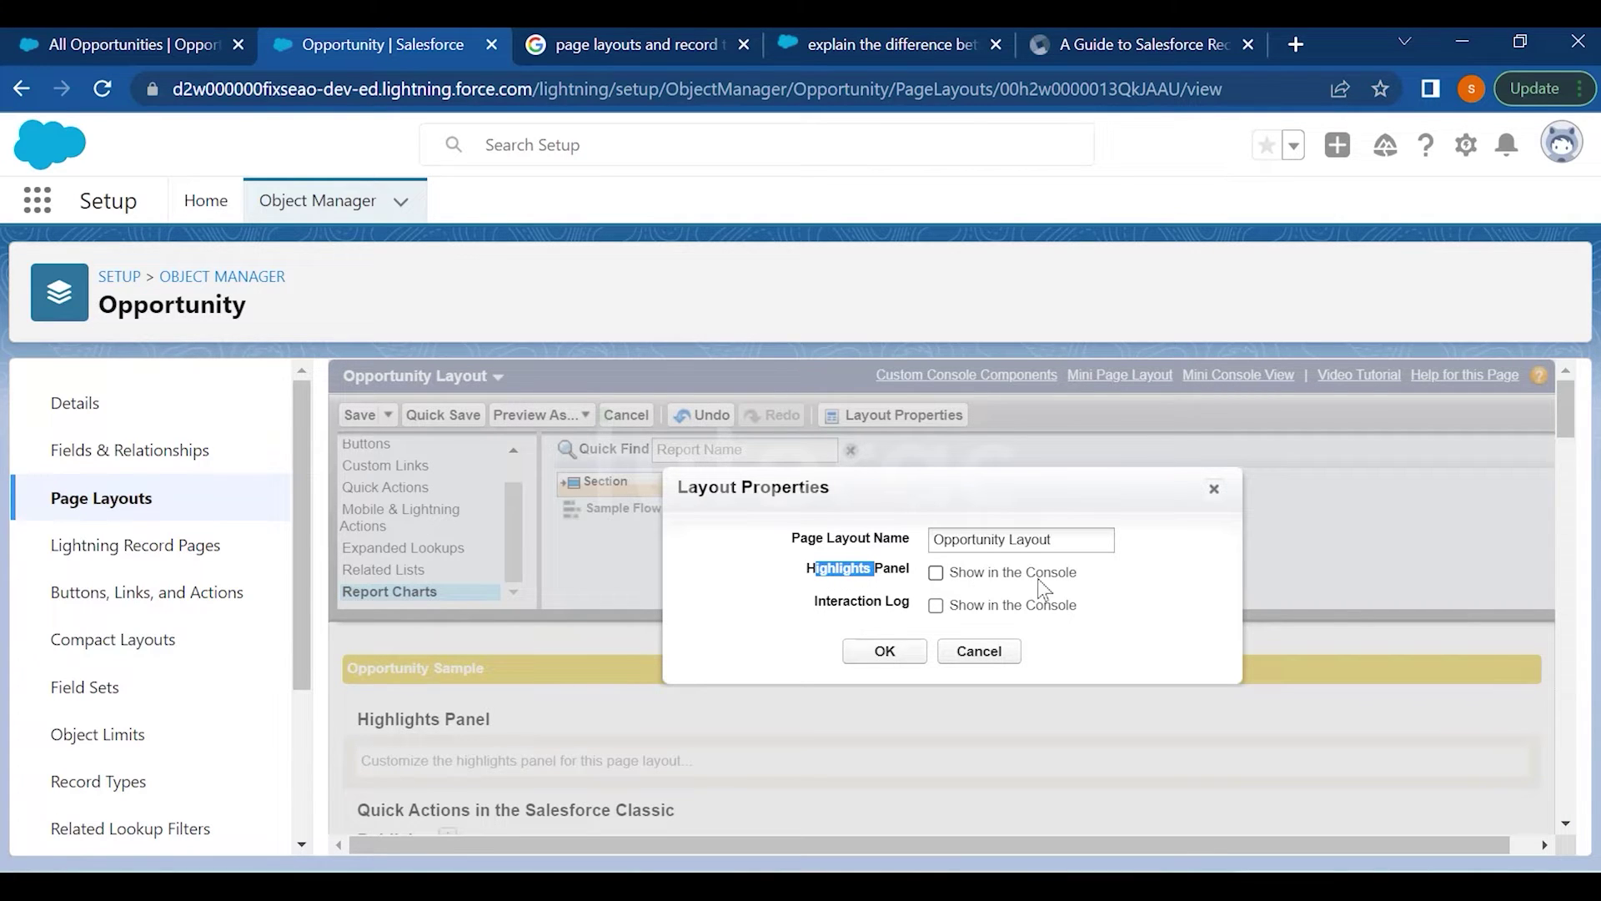
pyautogui.moveTo(816, 602); pyautogui.dragTo(902, 614)
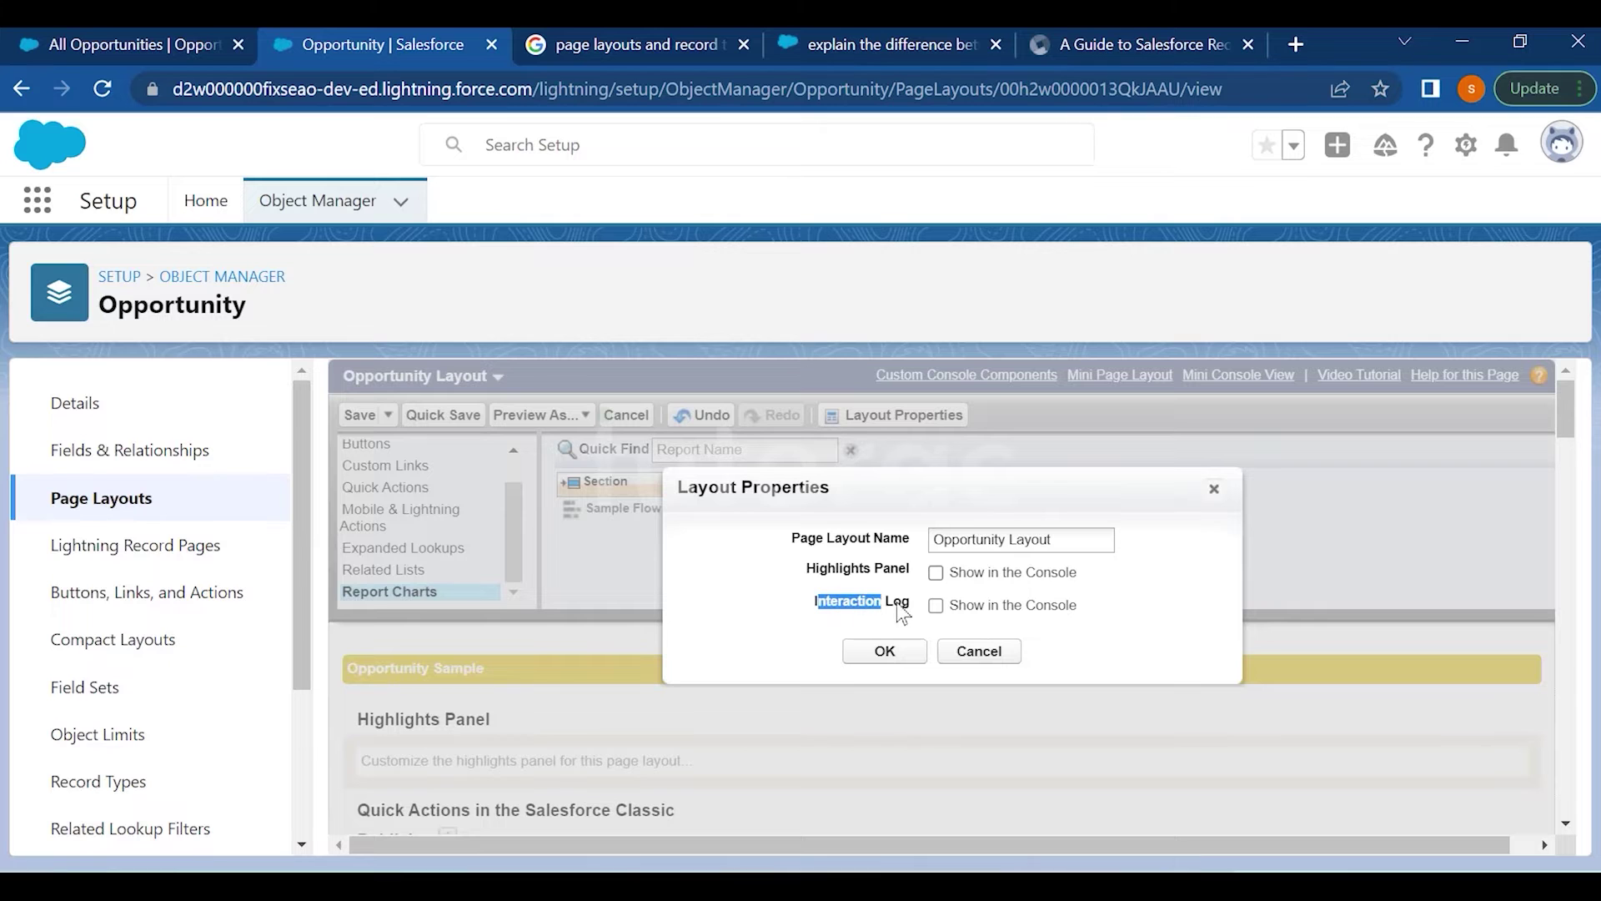
pyautogui.click(968, 655)
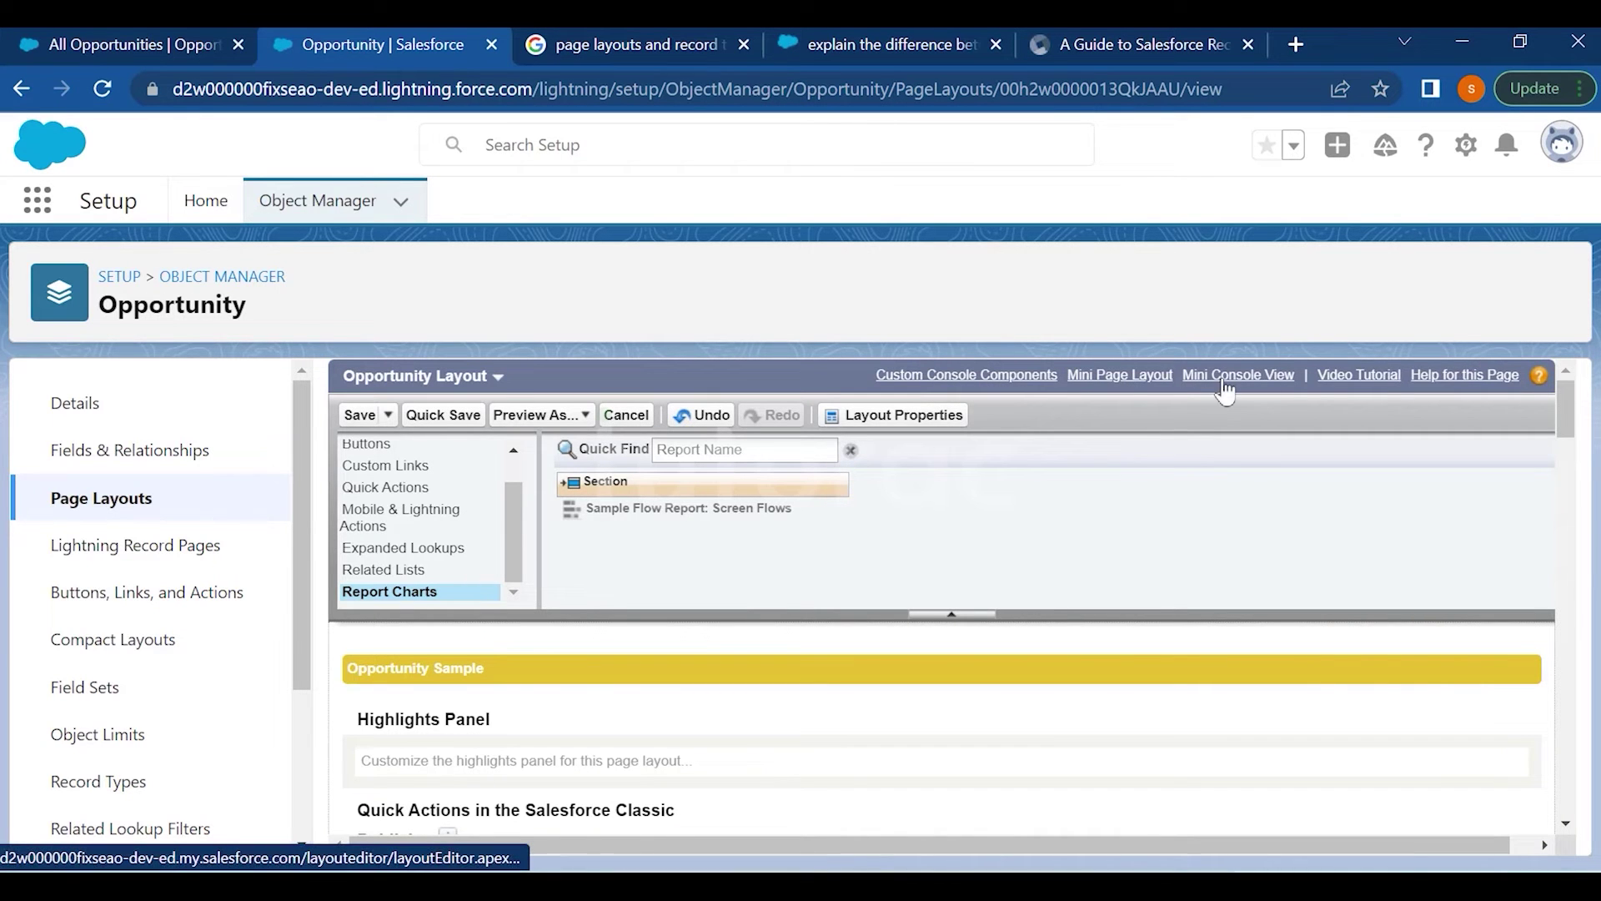
# Save the edited layout as a new page layout named Copy of Opportunity Layout
pyautogui.click(387, 416)
pyautogui.click(382, 443)
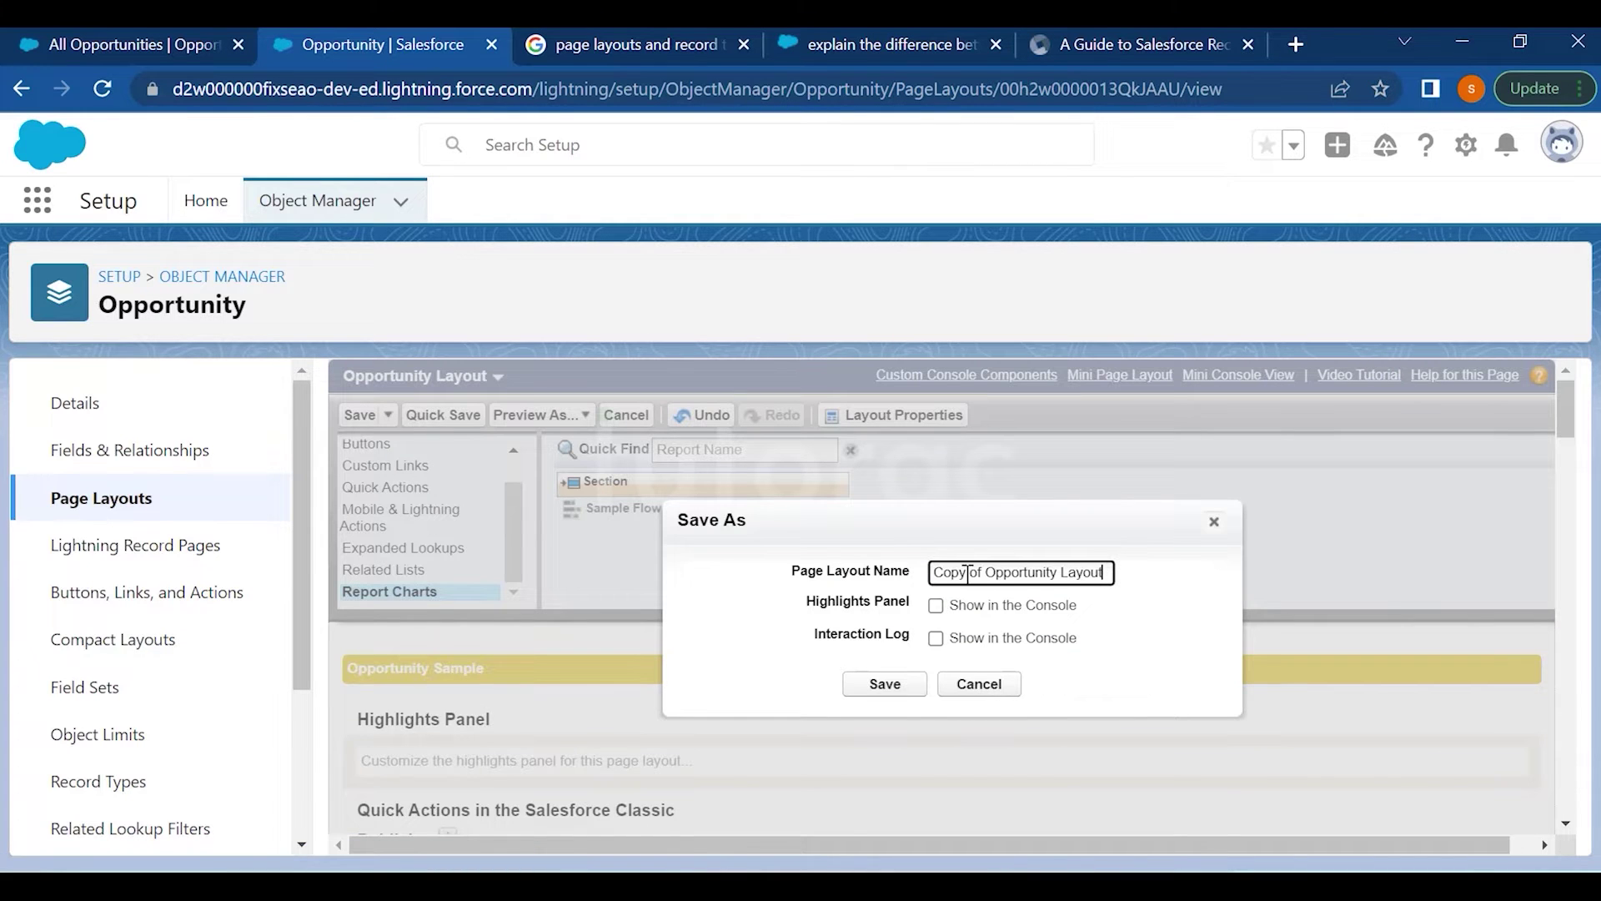
pyautogui.click(896, 682)
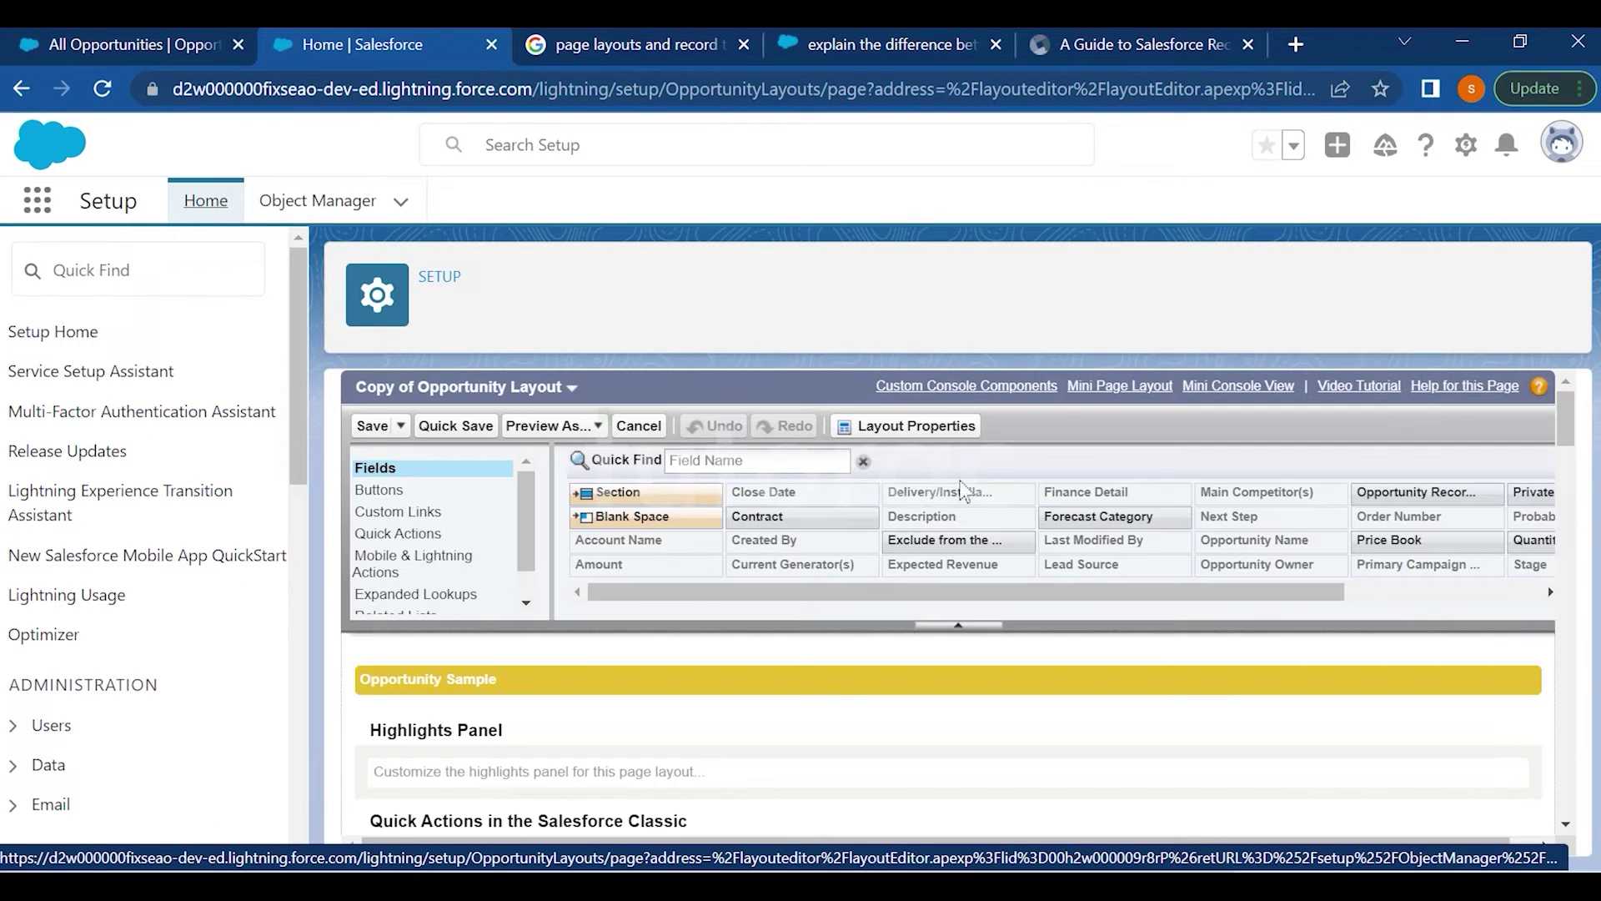
# Open the layout's Custom Console Components and examine the style and component type options for the primary tab's right sidebar
pyautogui.click(957, 390)
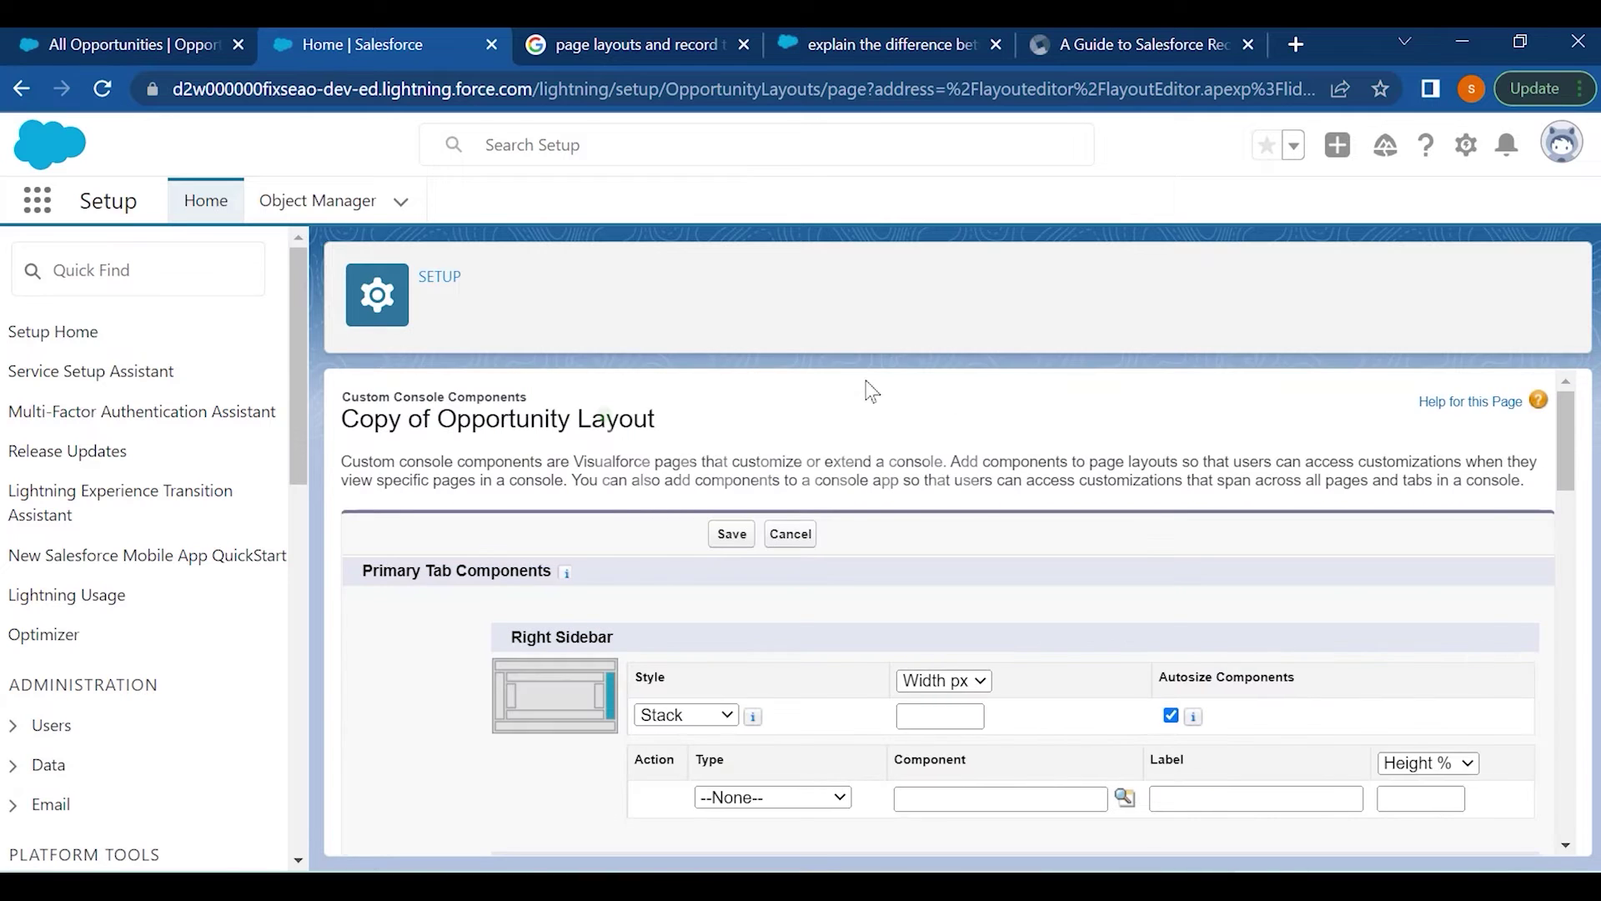
pyautogui.scroll(-4, 450, 508)
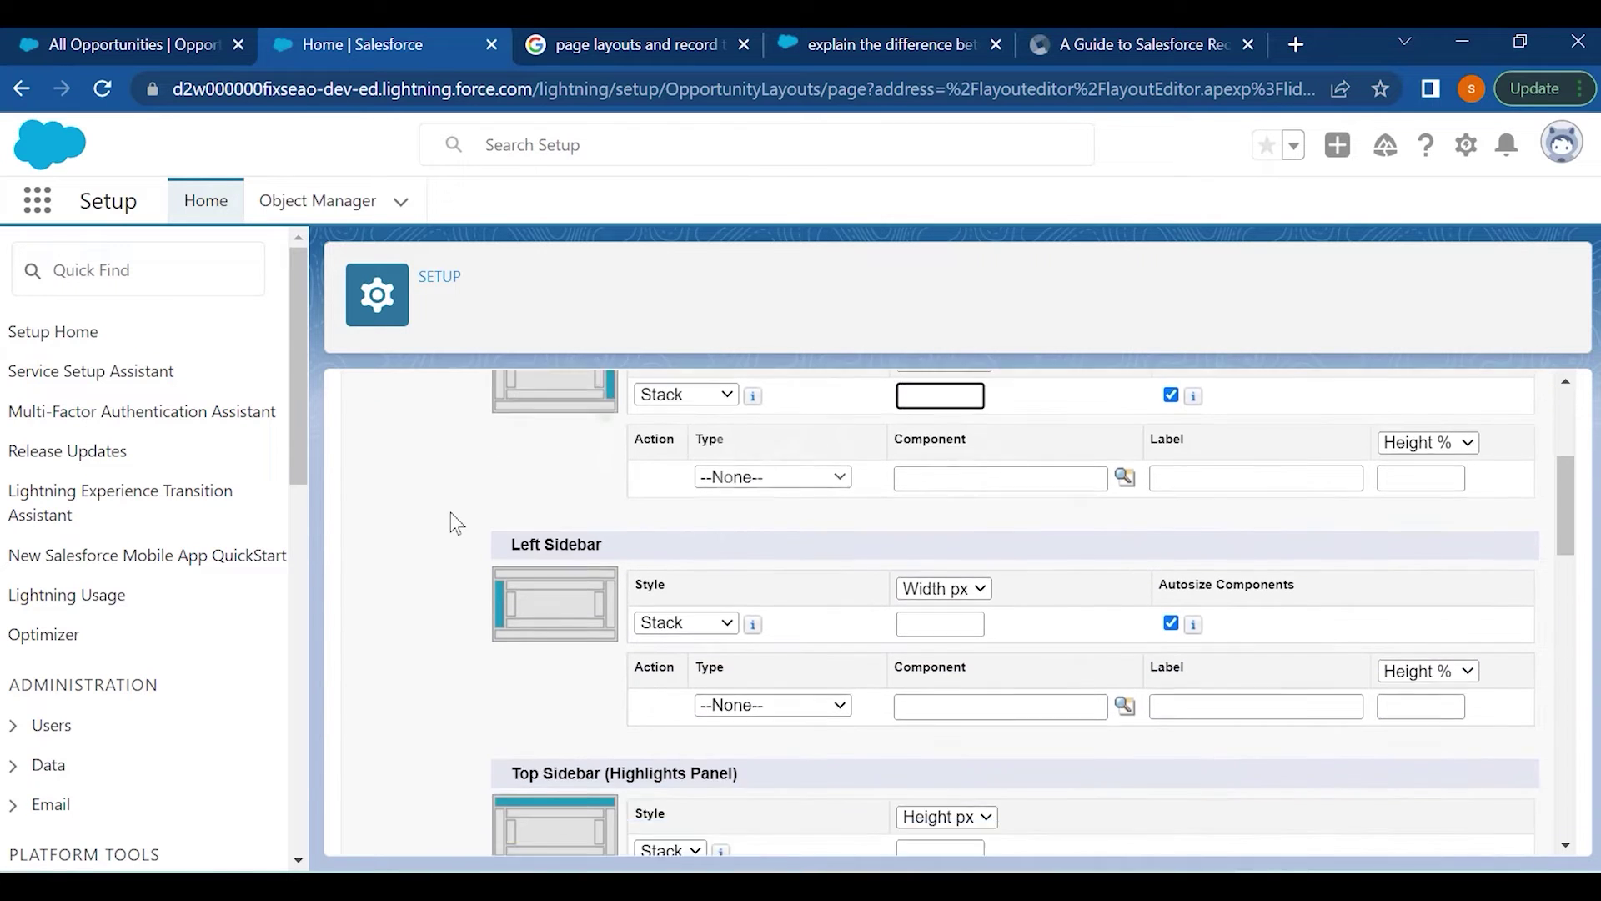
pyautogui.scroll(1, 450, 512)
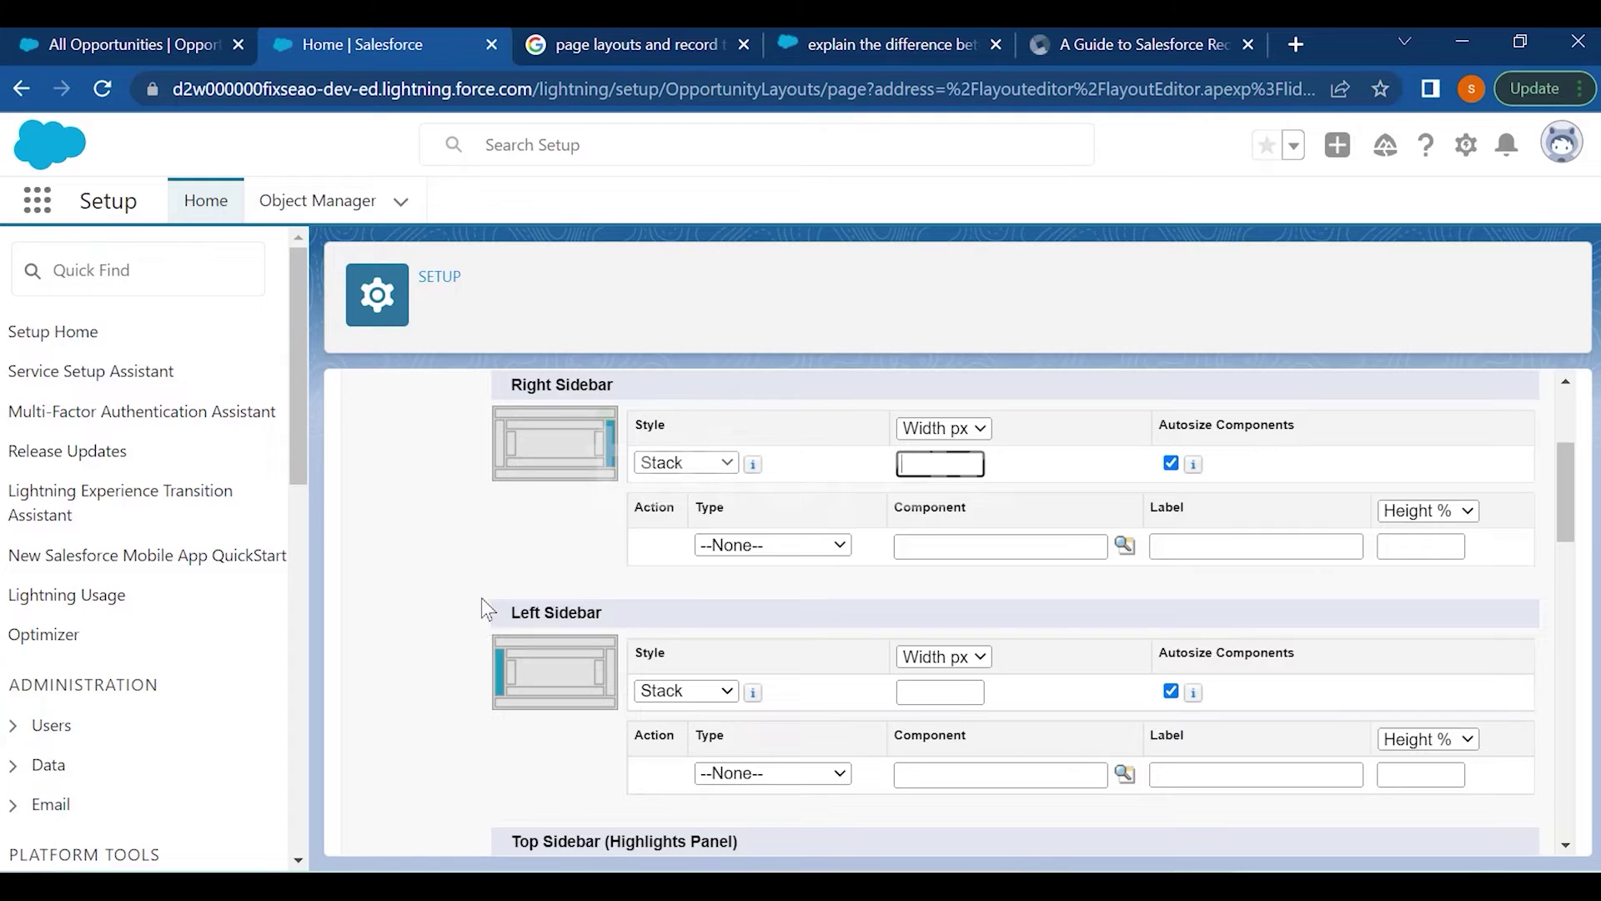
pyautogui.click(726, 464)
pyautogui.click(724, 471)
pyautogui.click(686, 463)
pyautogui.click(686, 463)
pyautogui.click(686, 464)
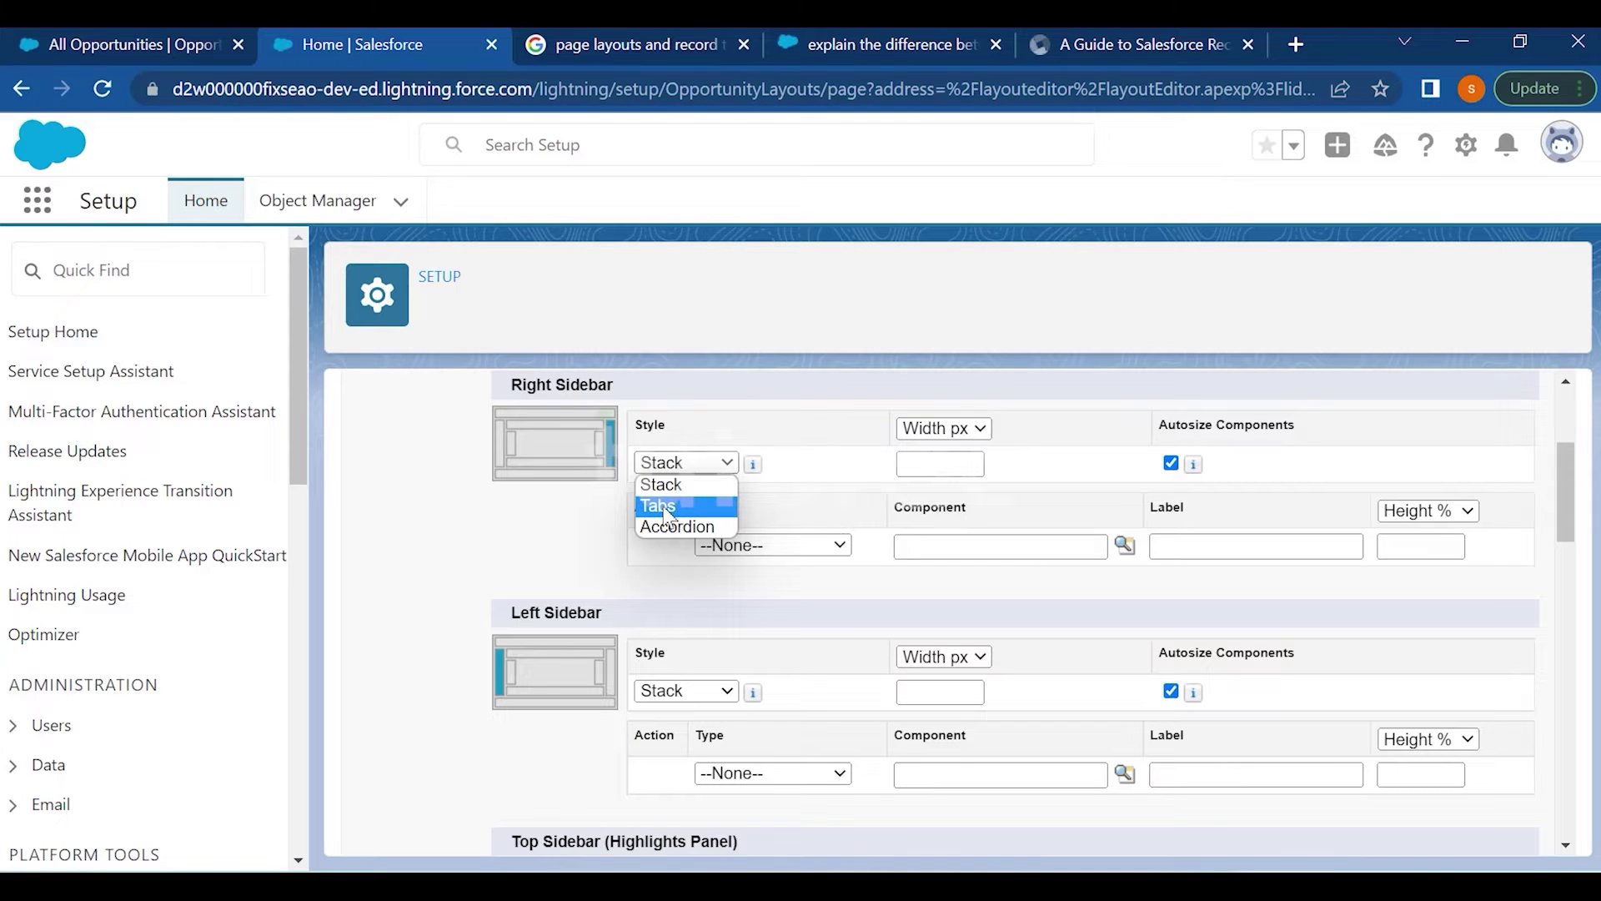
pyautogui.click(737, 546)
pyautogui.click(734, 547)
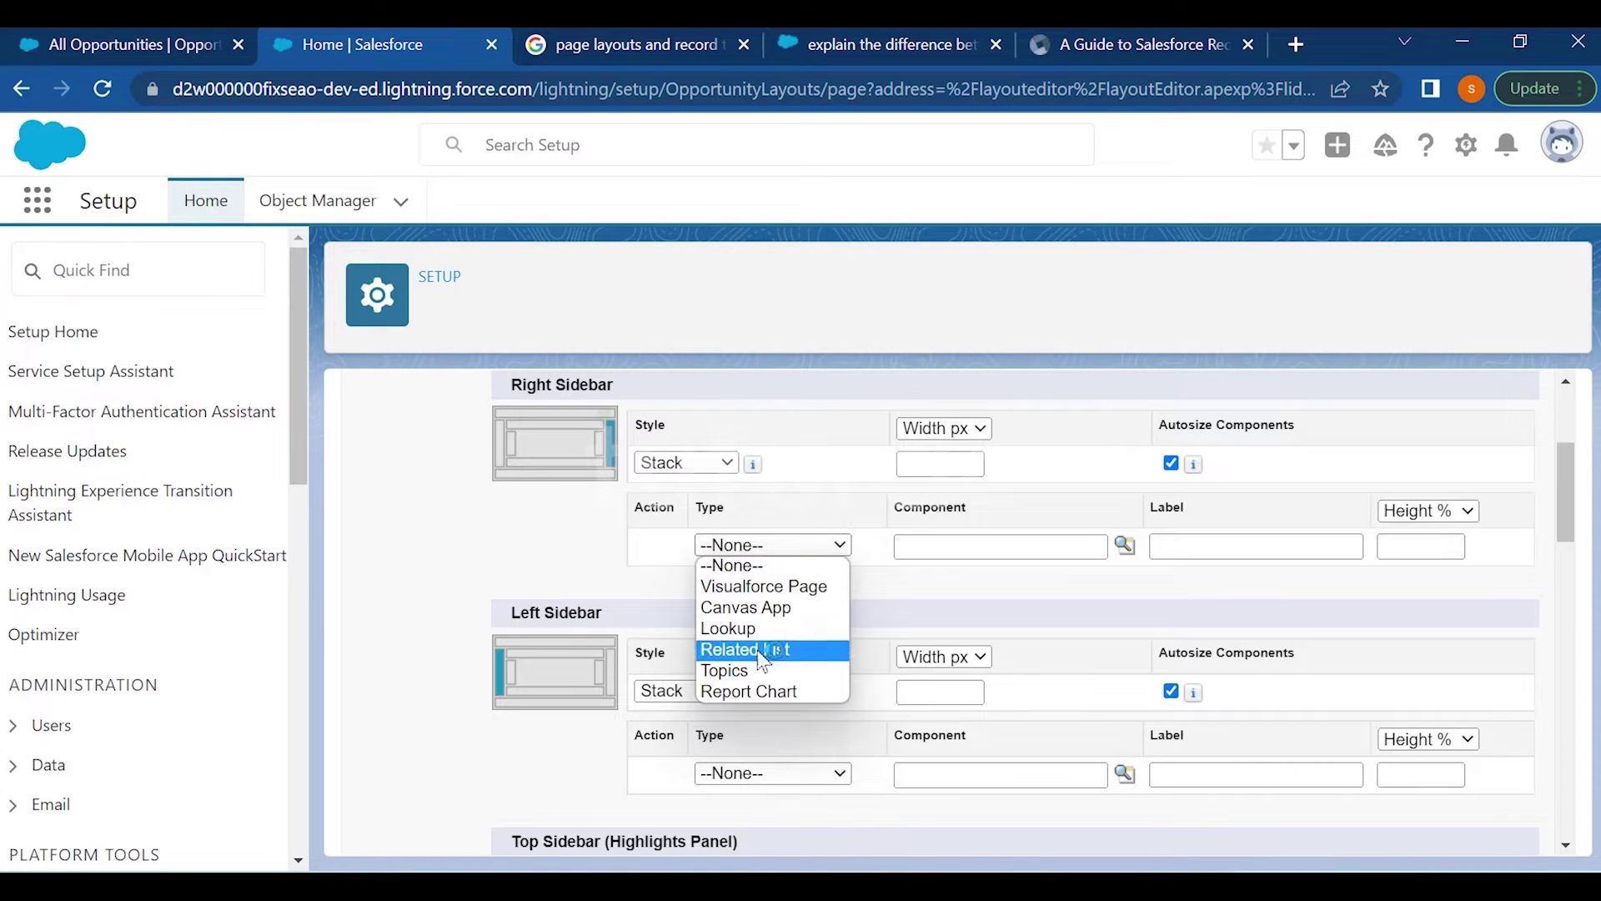
pyautogui.click(579, 562)
# Look through the remaining console sidebars and read the explanation of the Subtab Components section
pyautogui.scroll(-1, 582, 567)
pyautogui.scroll(-10, 577, 565)
pyautogui.scroll(-5, 574, 567)
pyautogui.scroll(5, 574, 567)
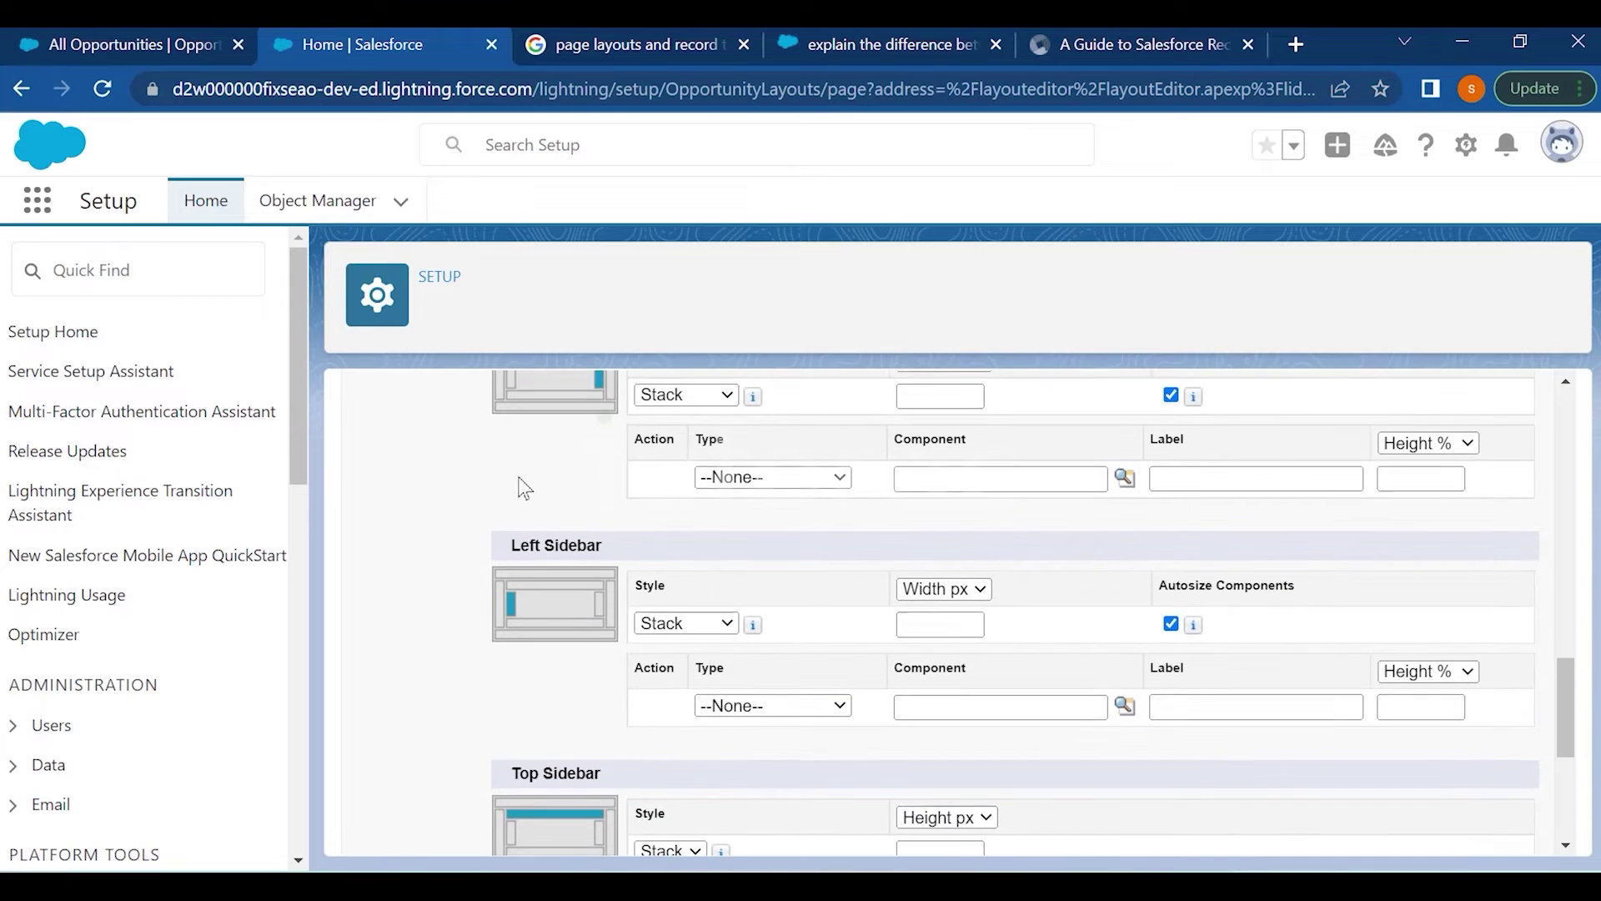
pyautogui.scroll(3, 524, 488)
pyautogui.moveTo(432, 500); pyautogui.dragTo(508, 518)
pyautogui.moveTo(534, 511)
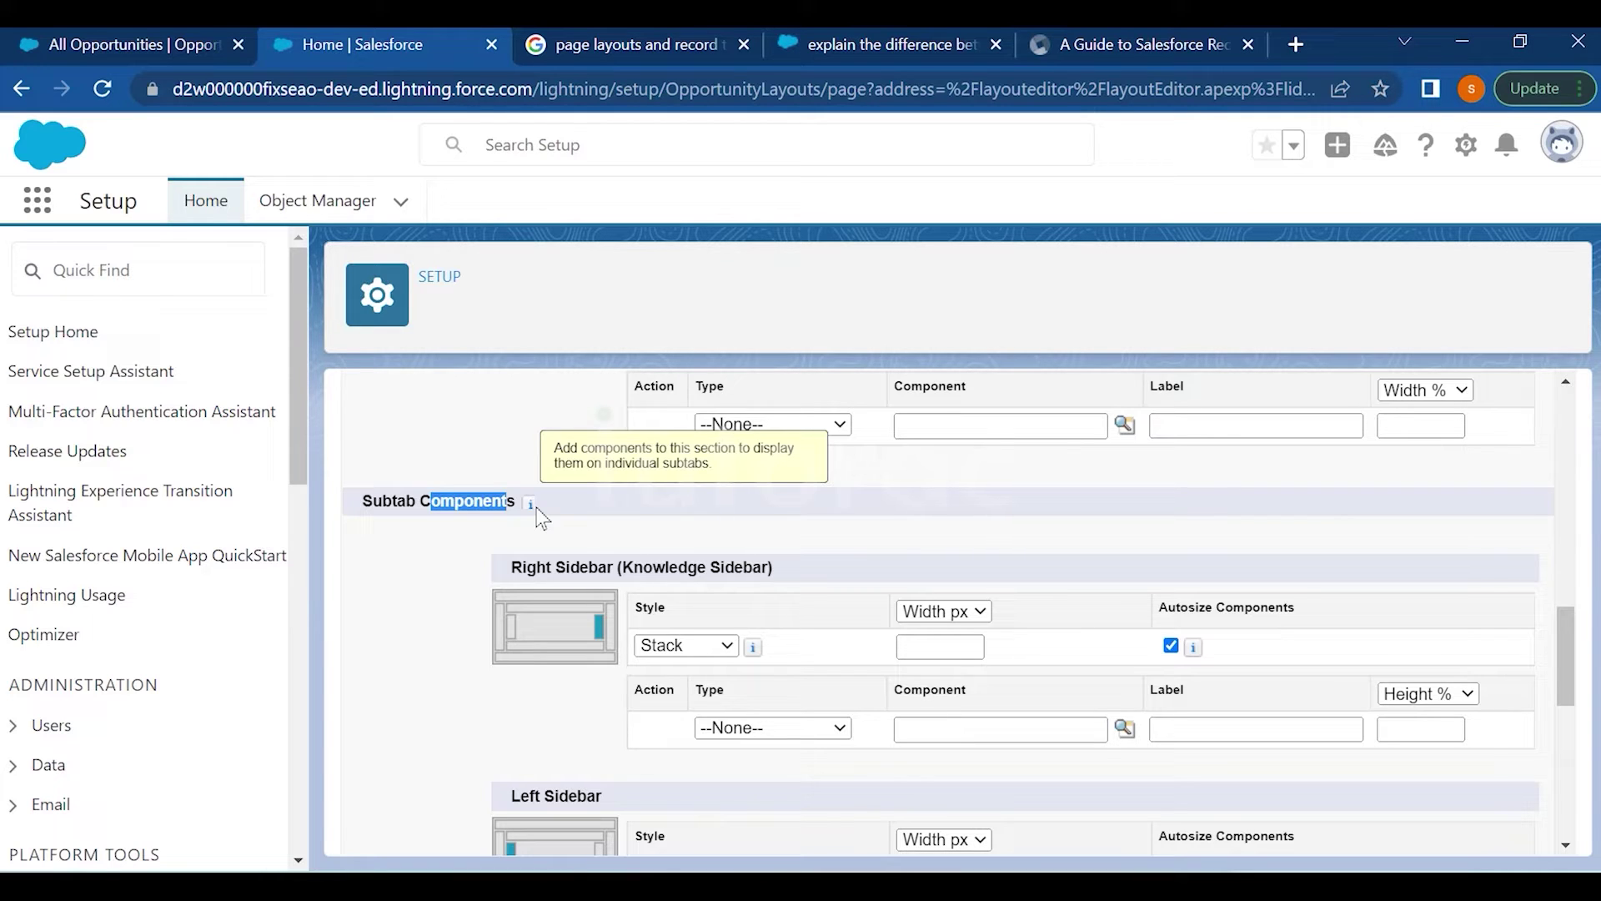
# Add the Sample Flow Report: Screen Flows report chart to the subtab Right Sidebar (Knowledge Sidebar) and try to save the components
pyautogui.click(764, 729)
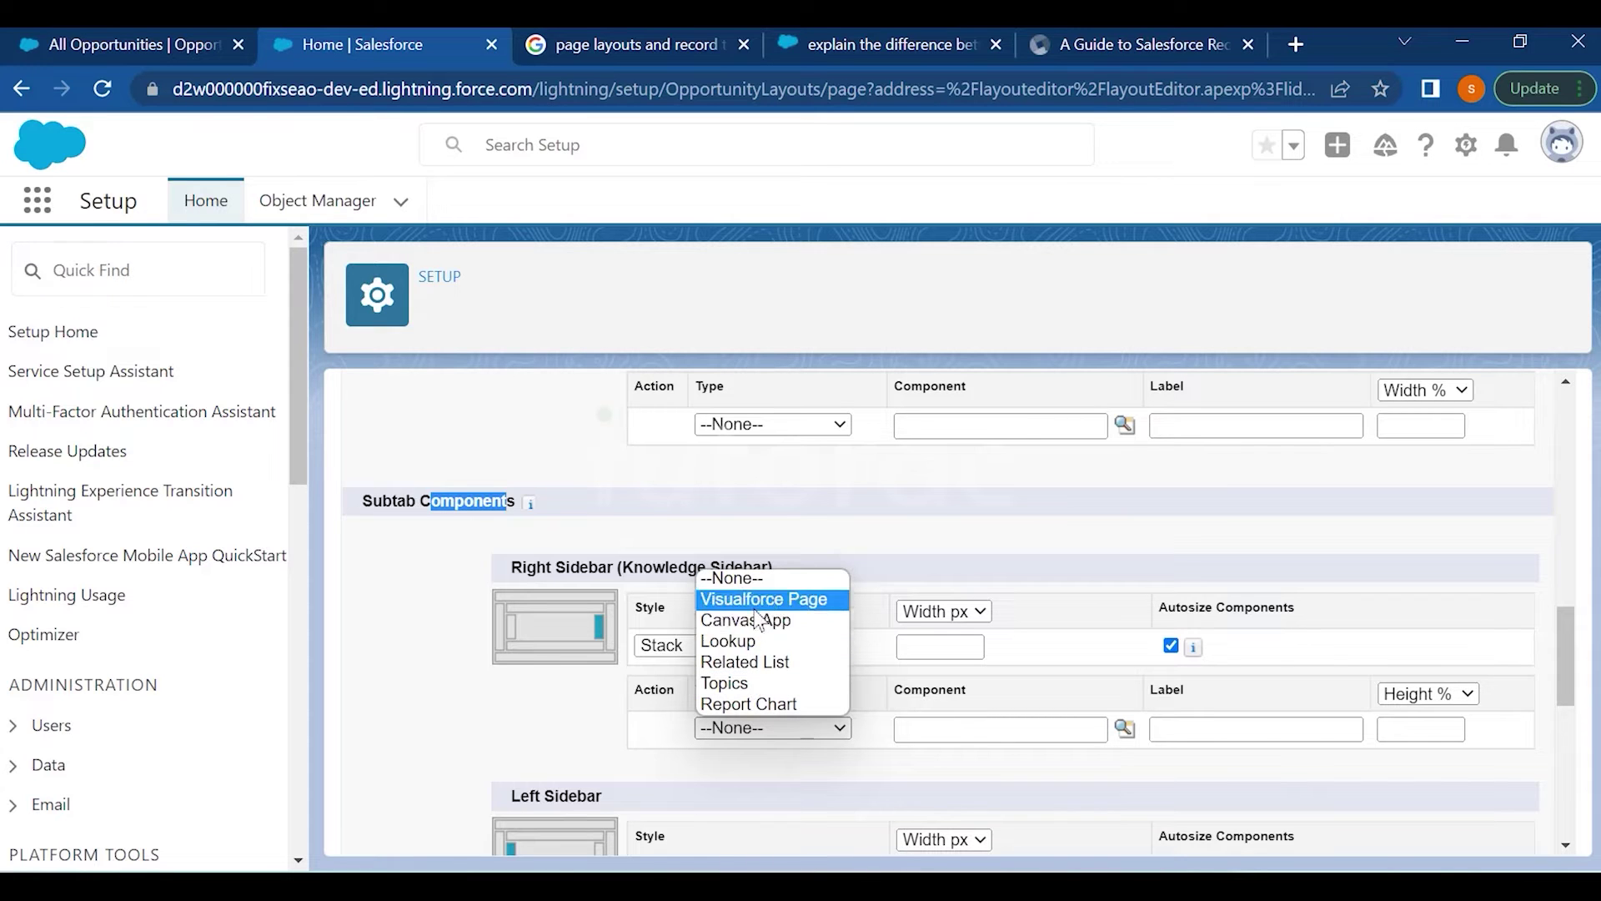
pyautogui.click(761, 704)
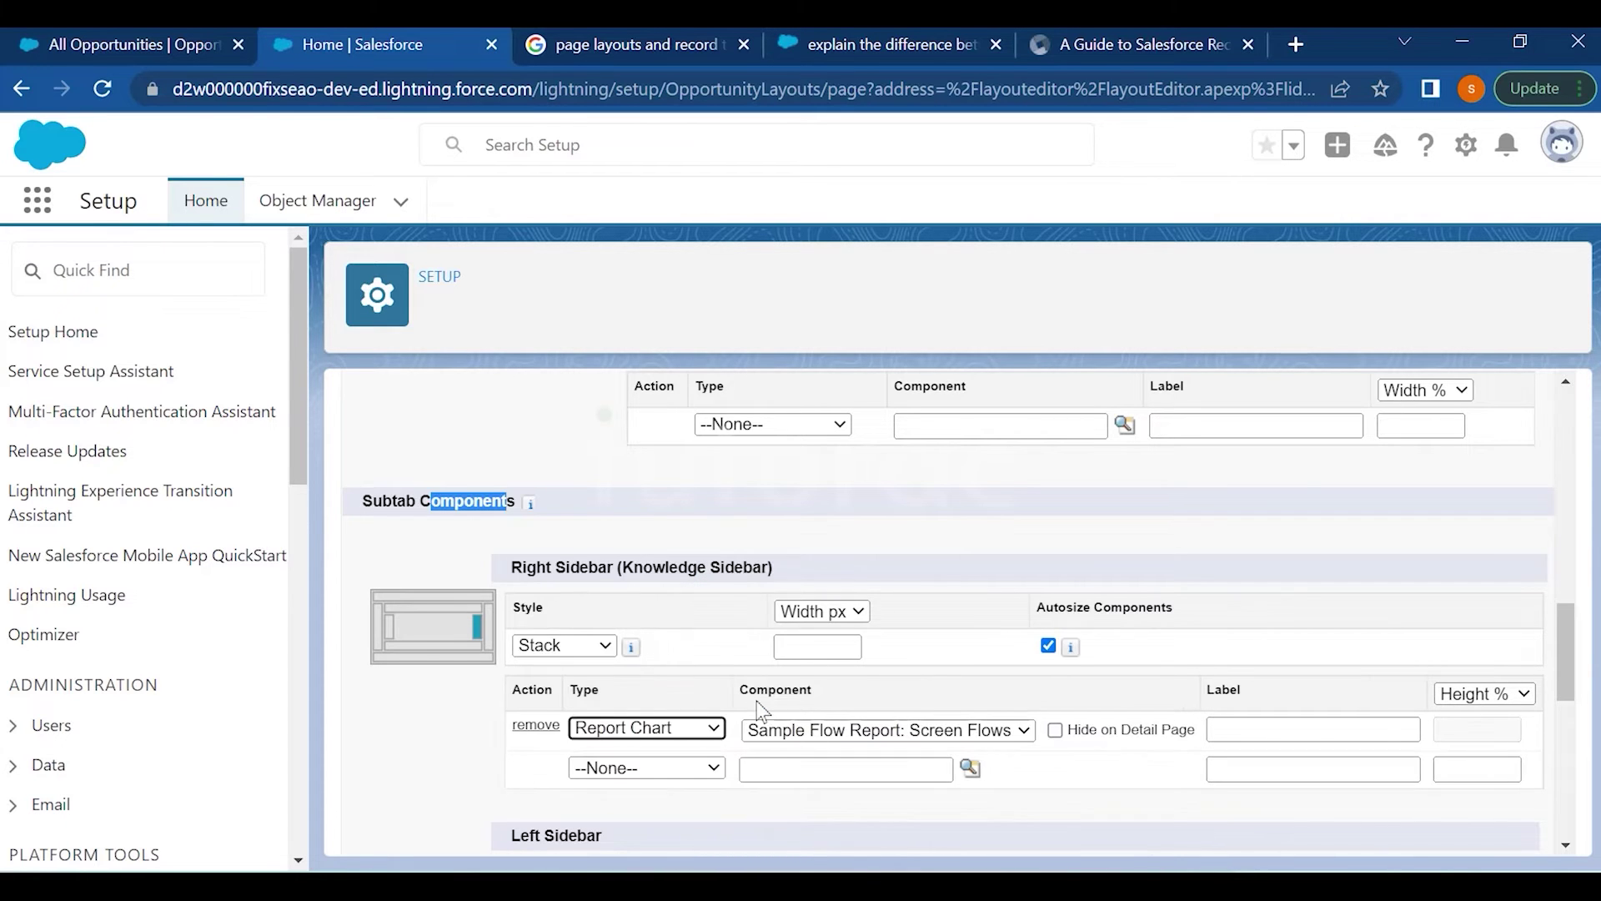
pyautogui.scroll(-2, 863, 677)
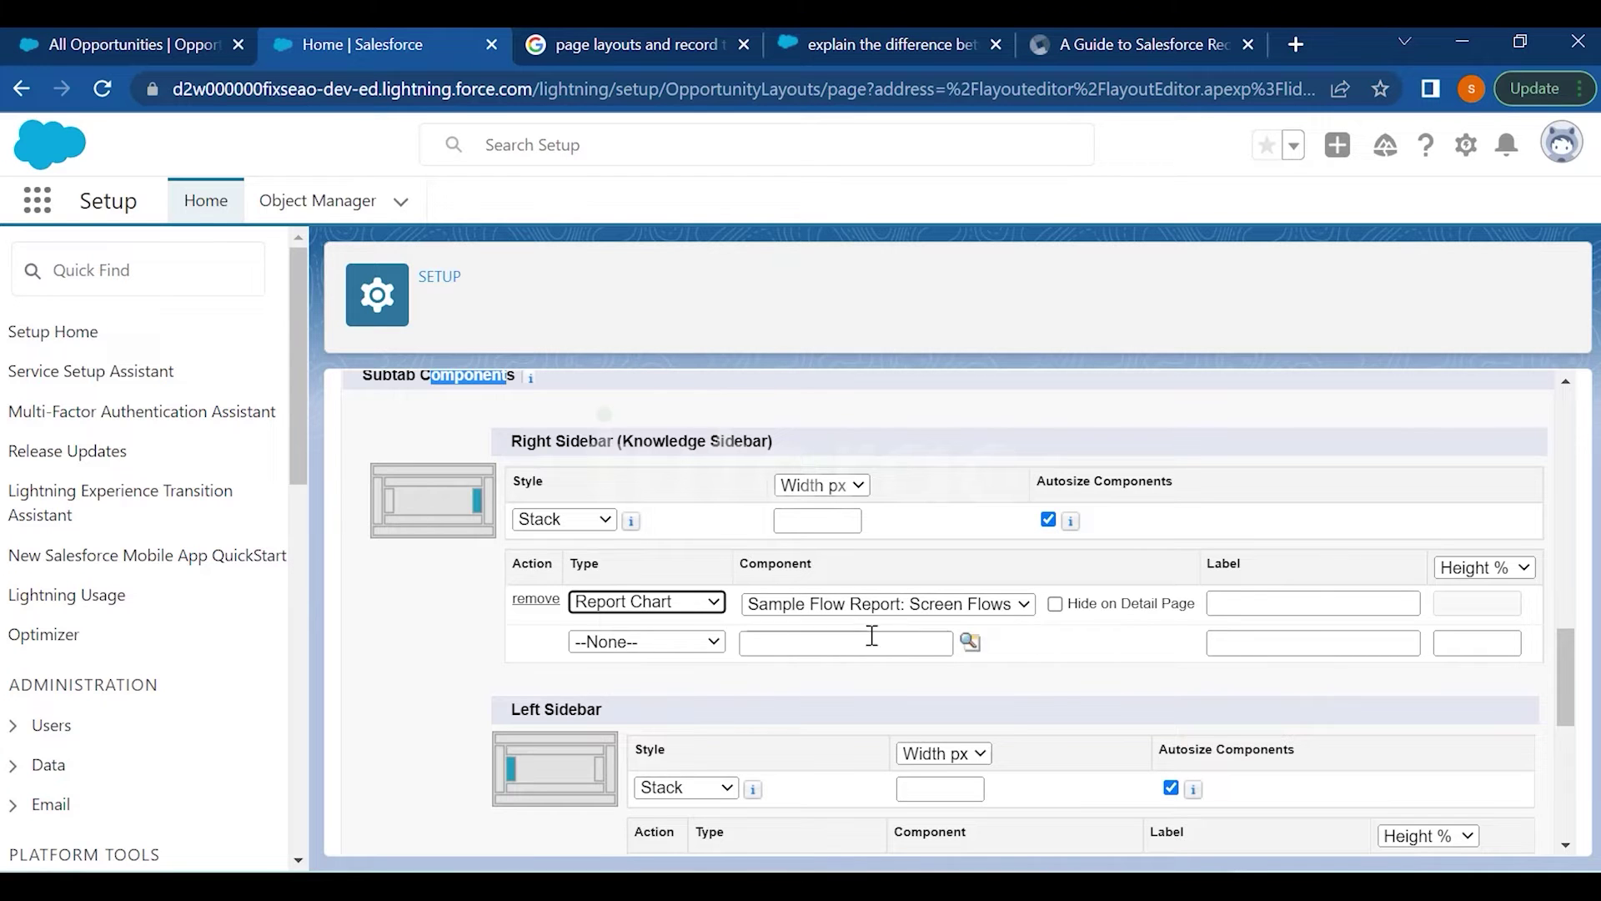
pyautogui.click(710, 647)
pyautogui.click(710, 647)
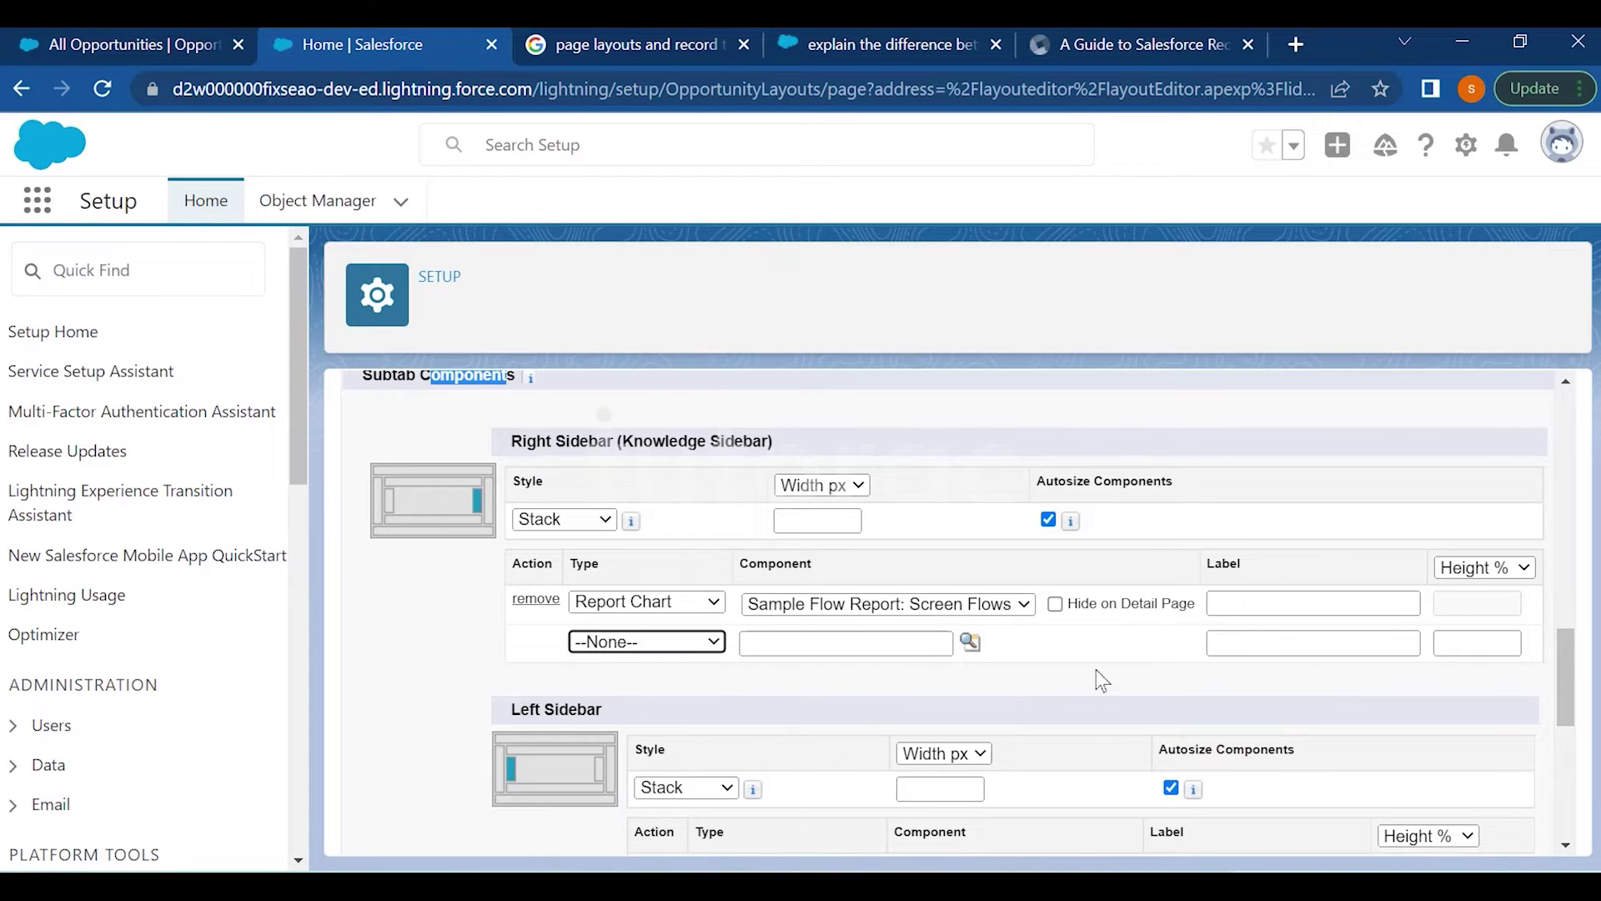
pyautogui.scroll(-6, 1097, 670)
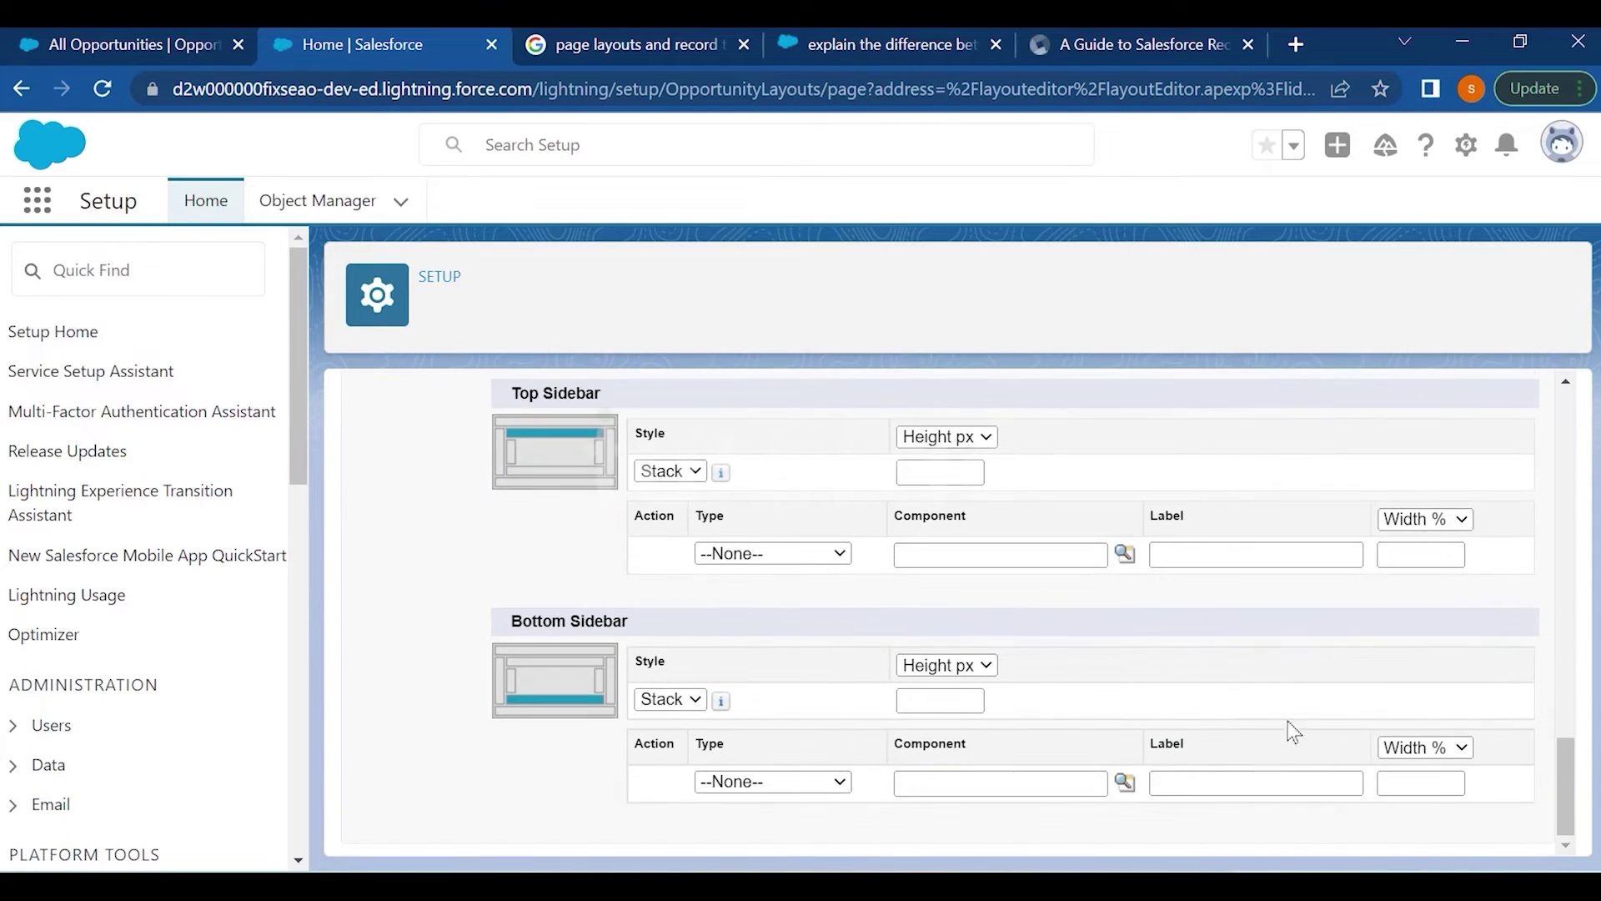
pyautogui.scroll(10, 1190, 676)
pyautogui.scroll(5, 1196, 686)
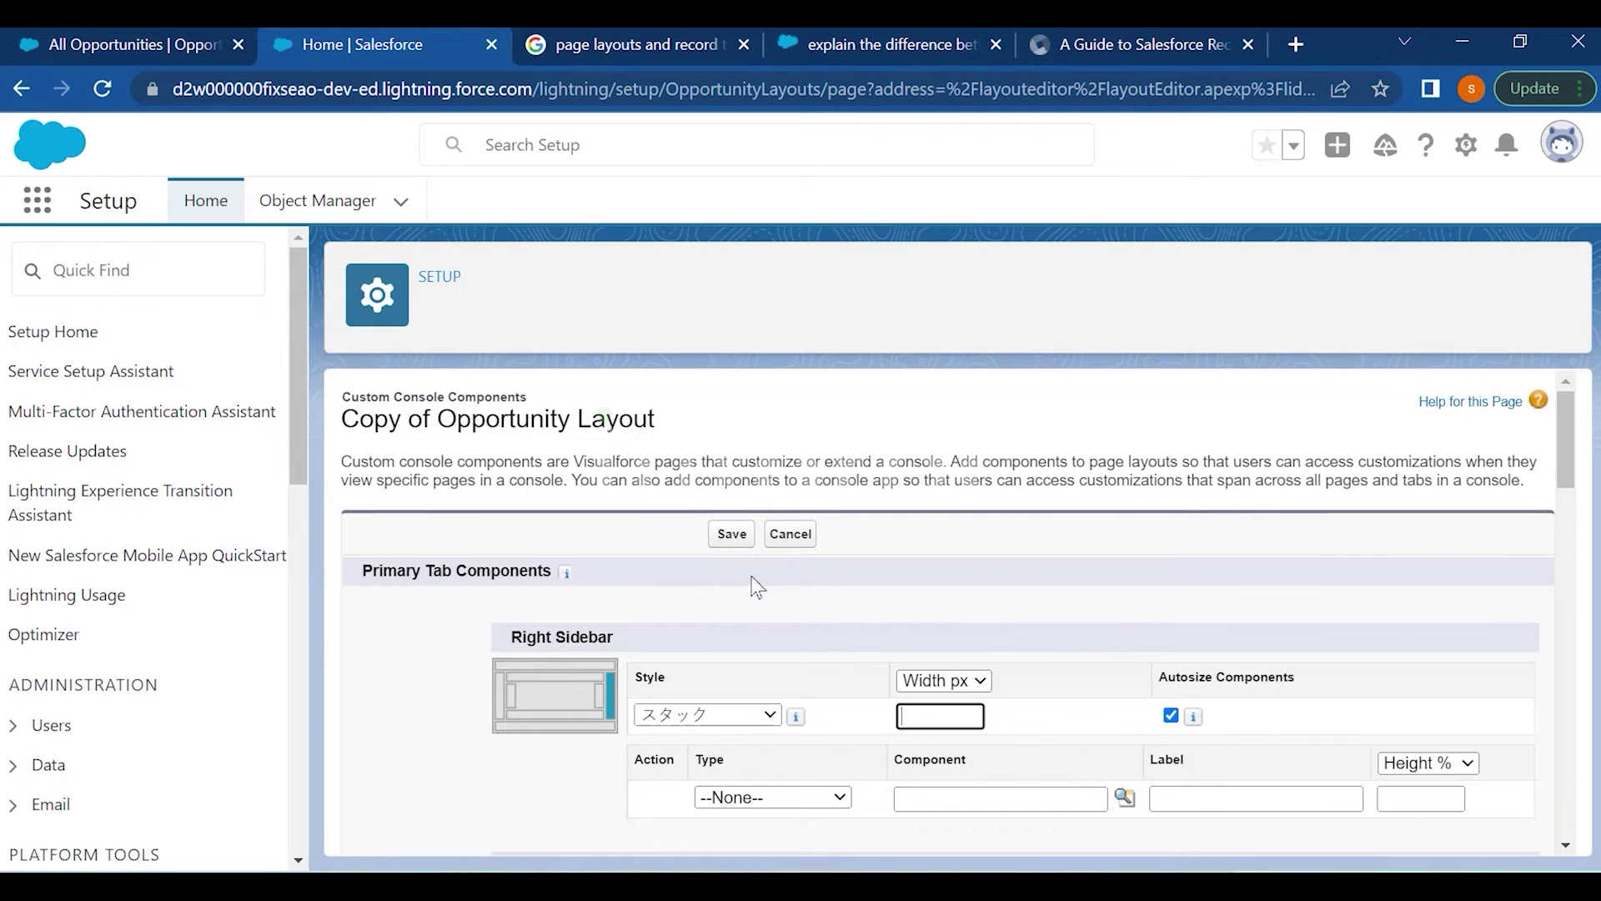
pyautogui.scroll(-10, 883, 627)
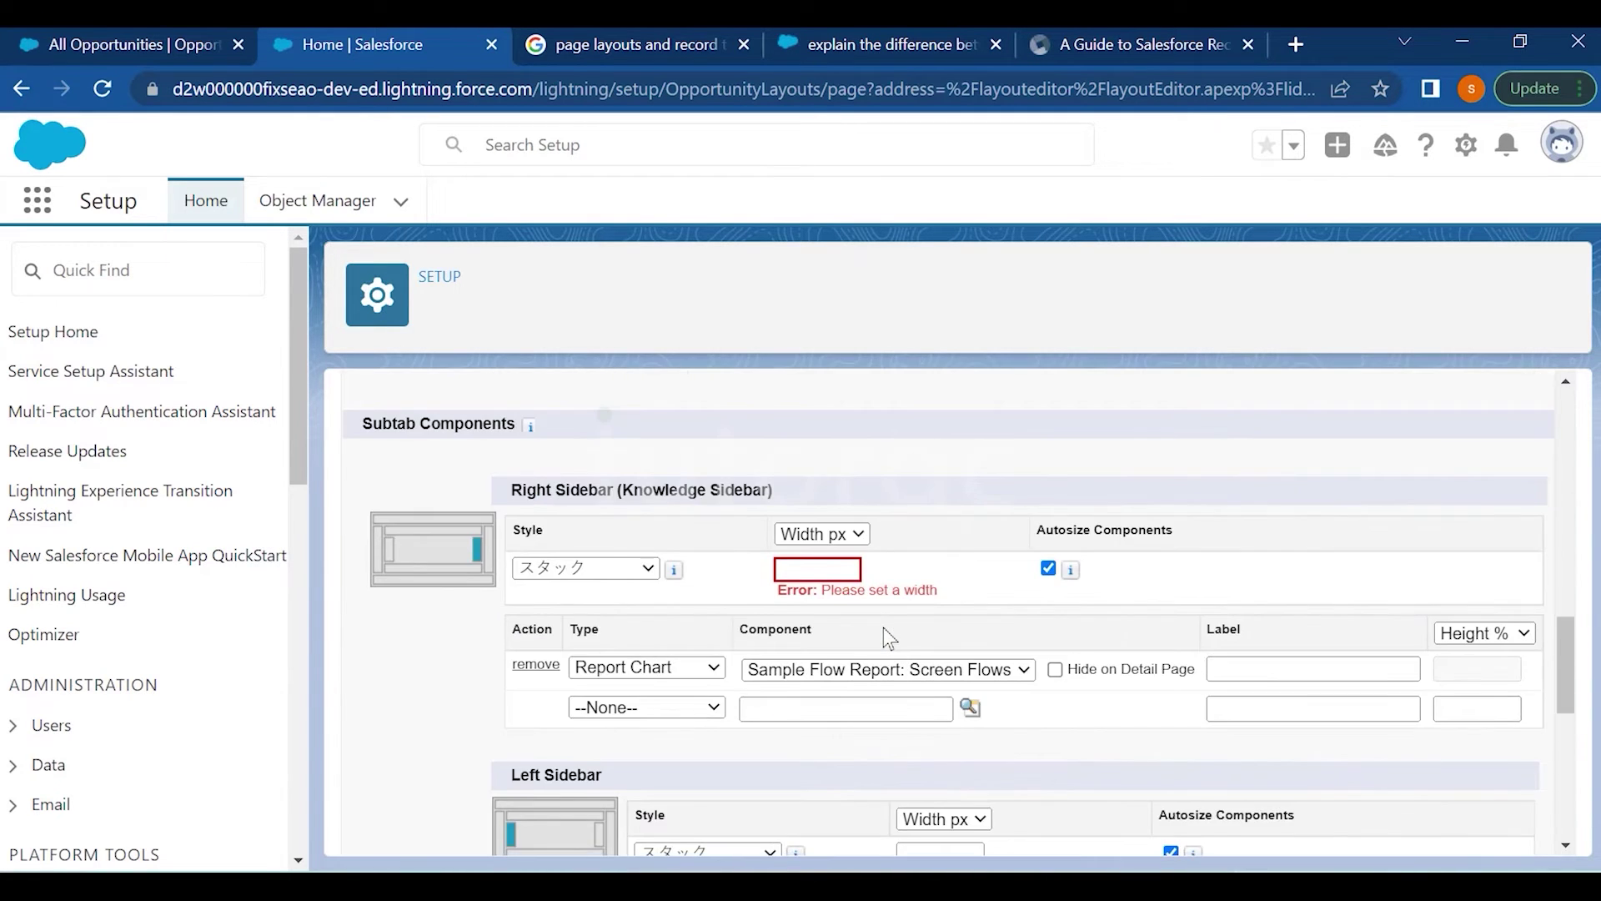
# Specify a width in pixels for the subtab Right Sidebar (Knowledge Sidebar) and save the custom console components
pyautogui.click(826, 567)
pyautogui.click(823, 537)
pyautogui.click(820, 554)
pyautogui.click(796, 566)
pyautogui.scroll(-5, 692, 575)
pyautogui.scroll(15, 750, 563)
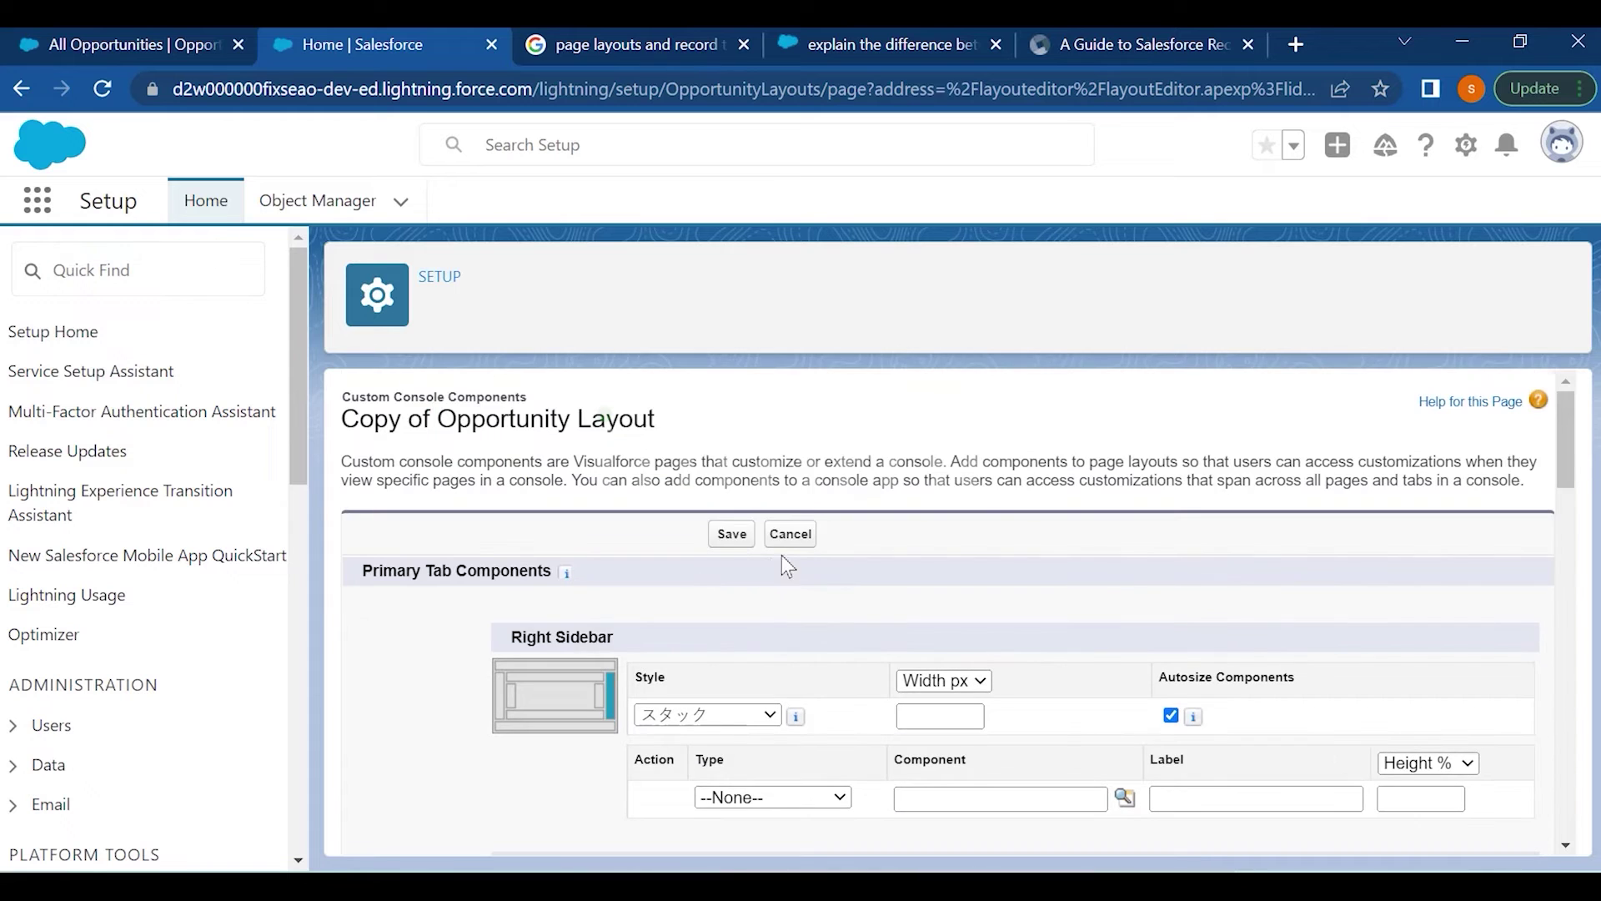
pyautogui.click(732, 534)
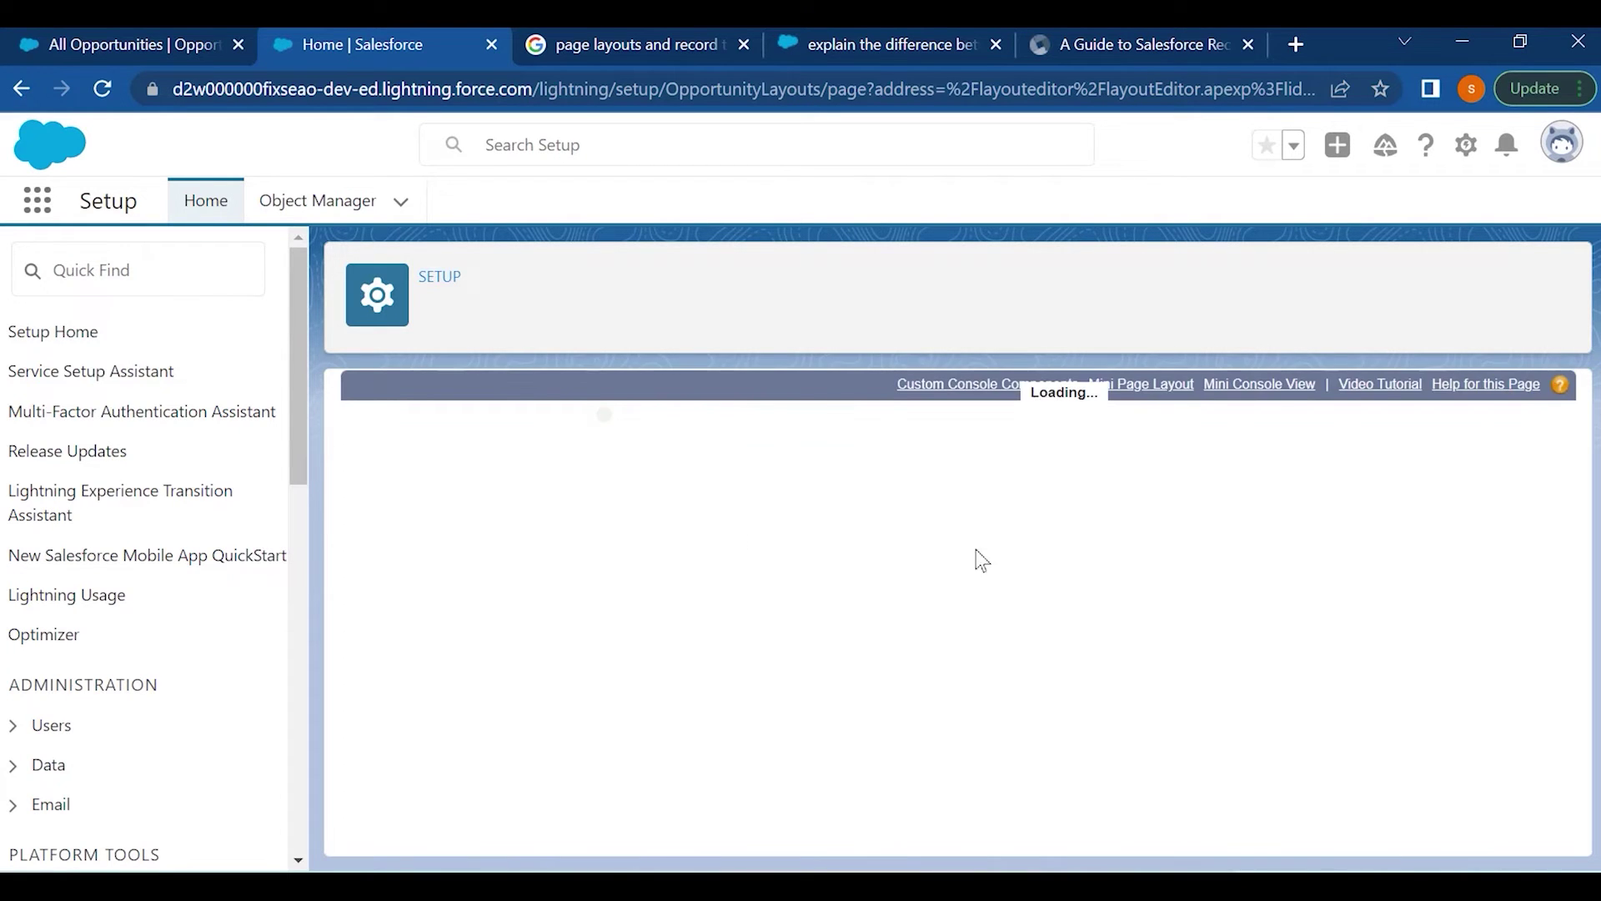
# Open the Mini Page Layout of Copy of Opportunity Layout and review its available fields, selected fields and related lists
pyautogui.click(1121, 387)
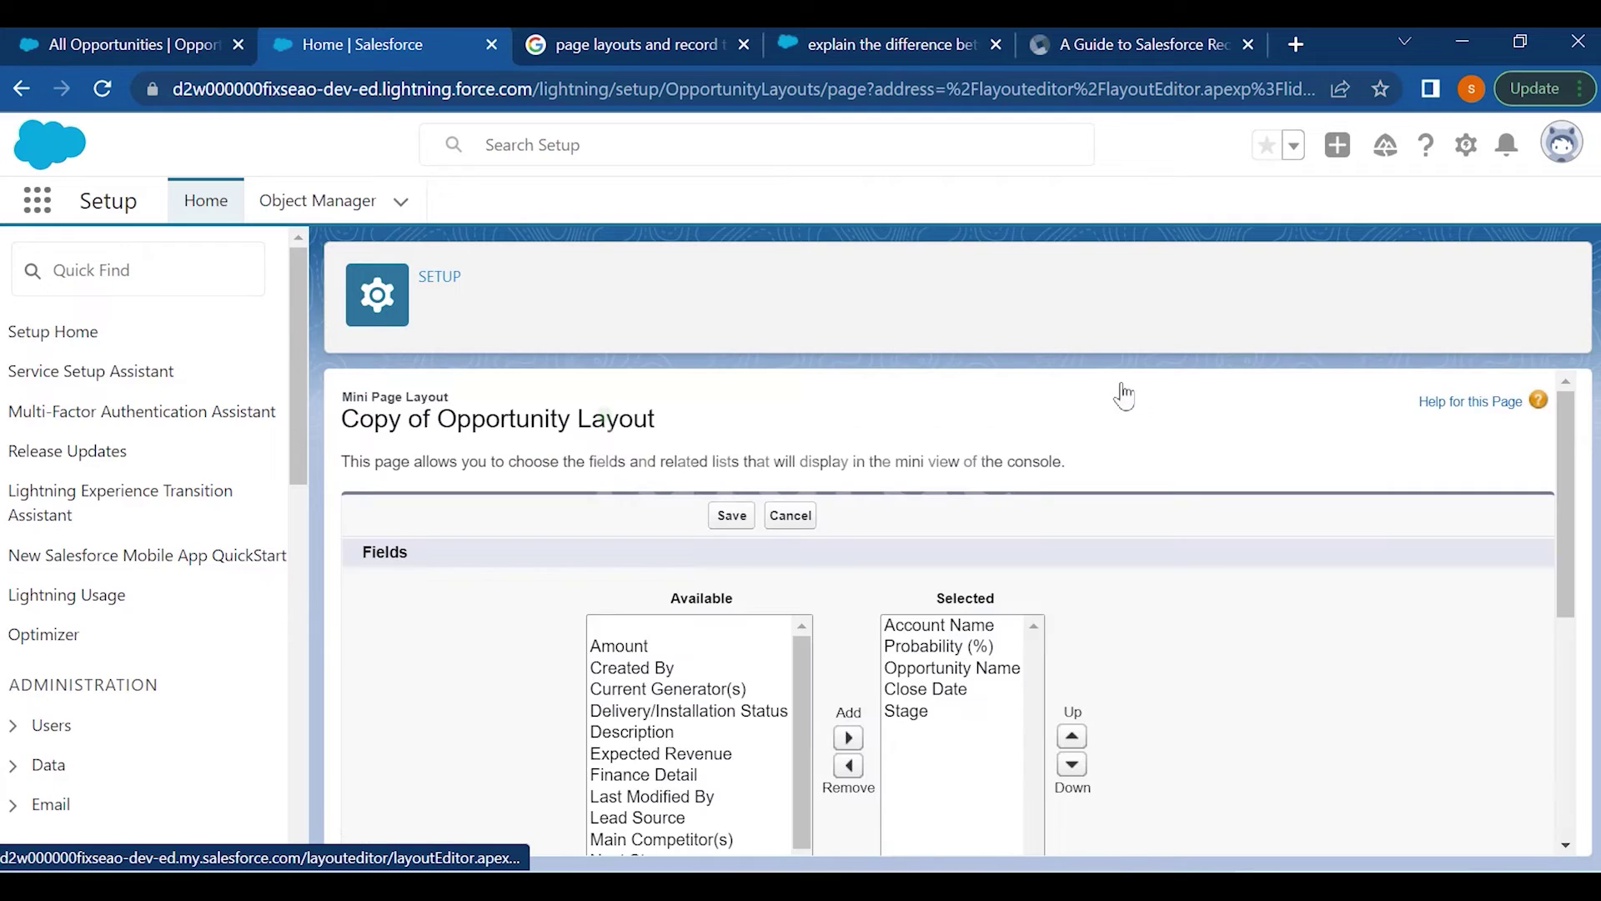
pyautogui.scroll(-1, 453, 650)
pyautogui.scroll(-3, 452, 641)
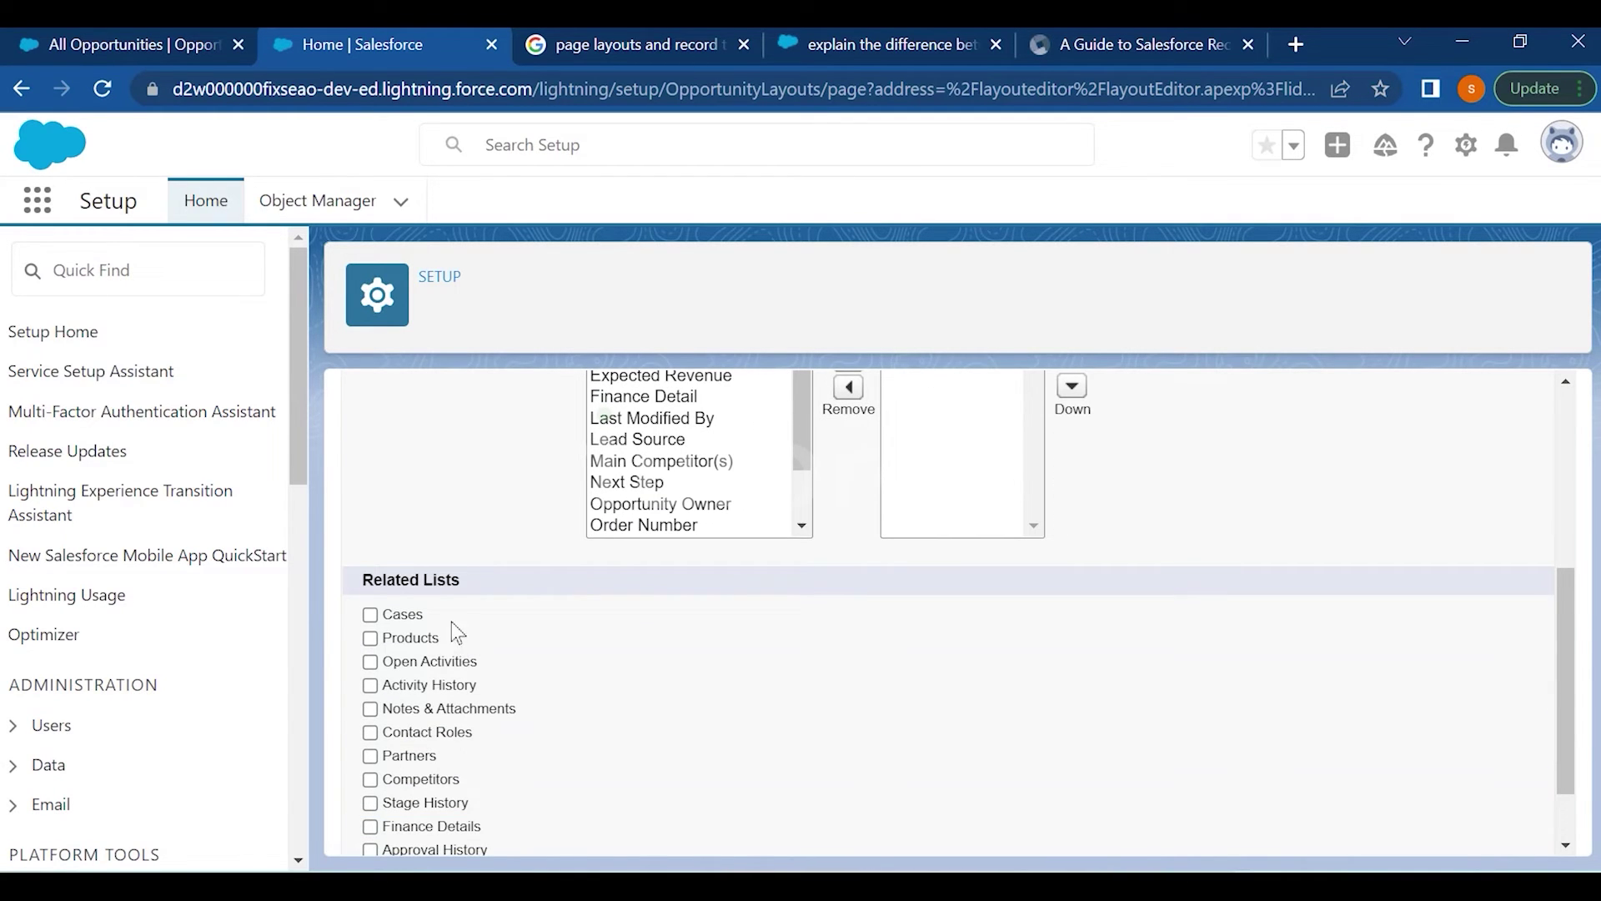
# Open the details of the Test Assignment contact in the Marketing app and view the contact owner's mini view
pyautogui.click(132, 42)
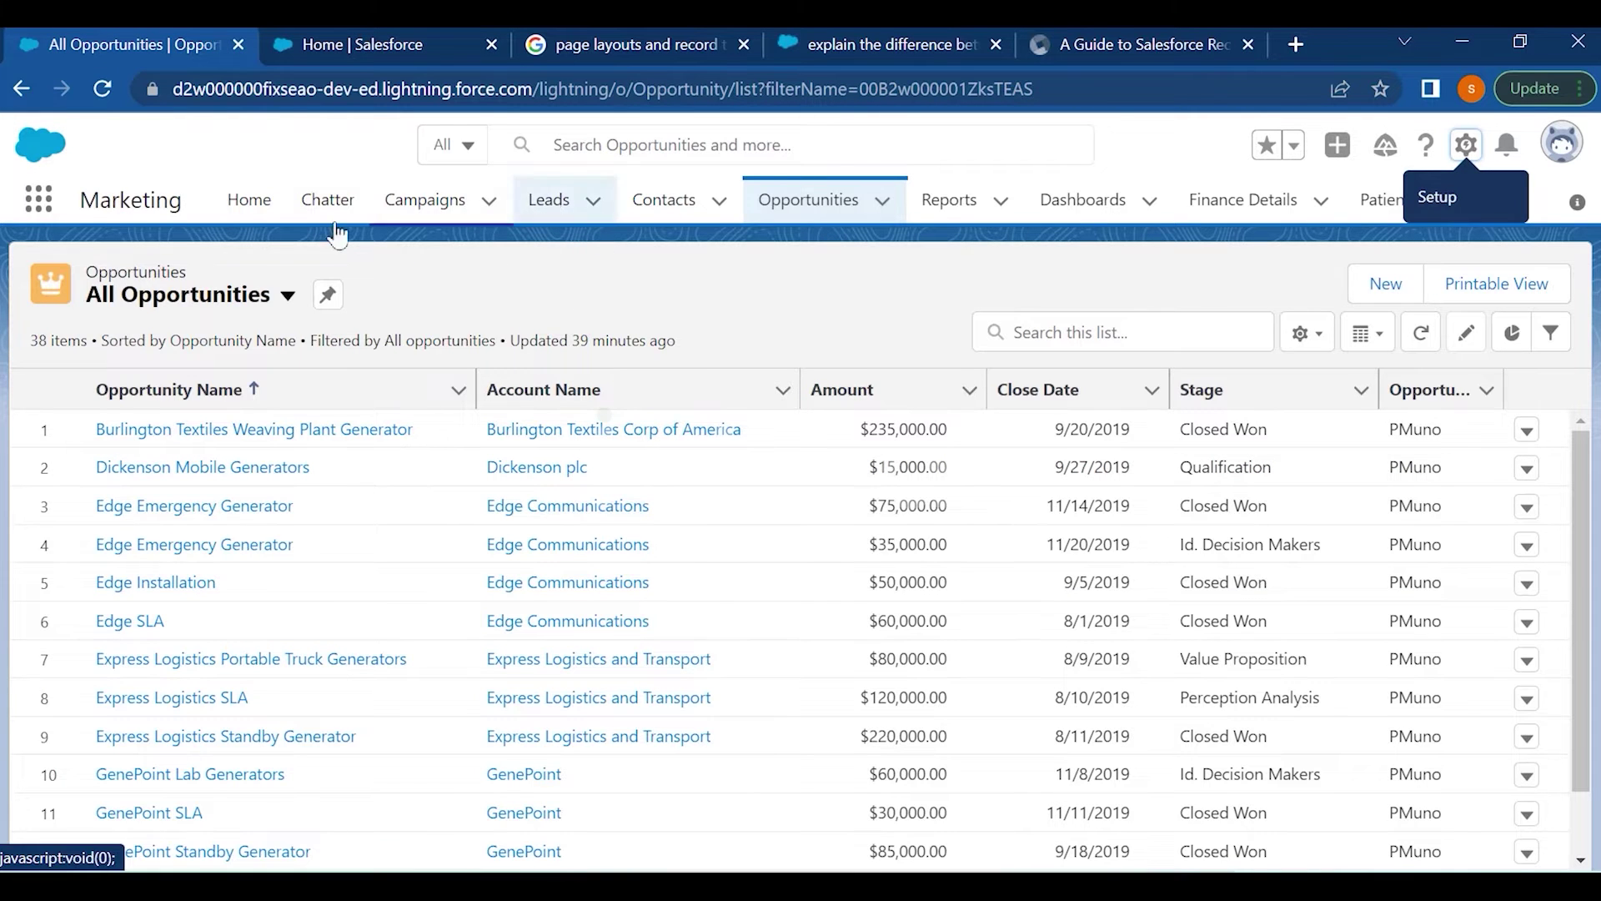
pyautogui.click(667, 205)
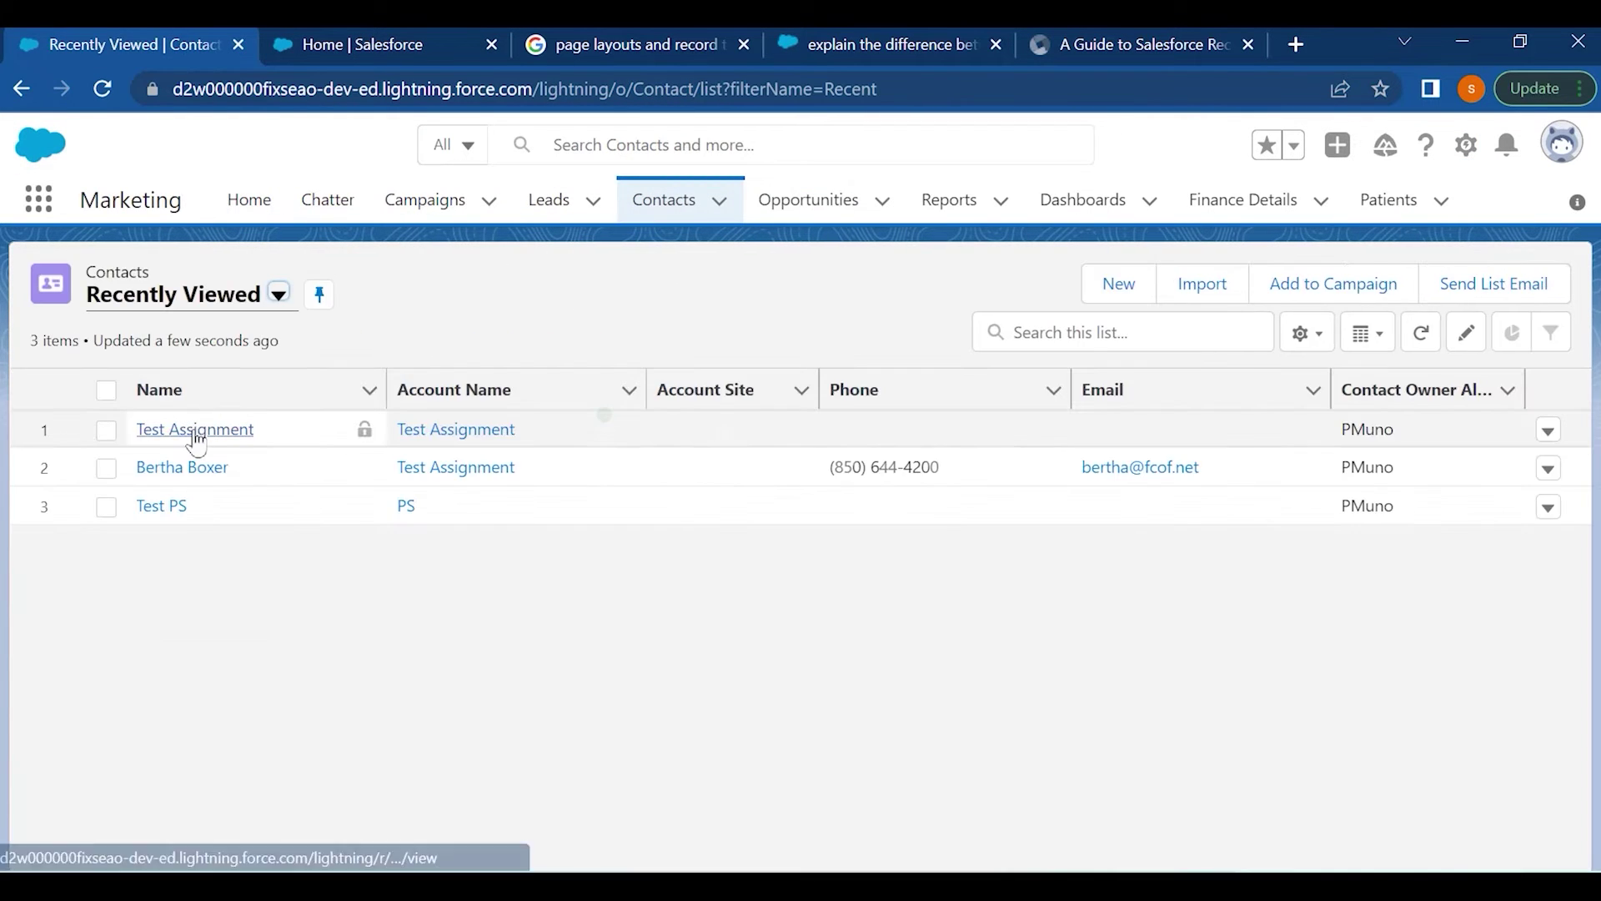
pyautogui.click(190, 430)
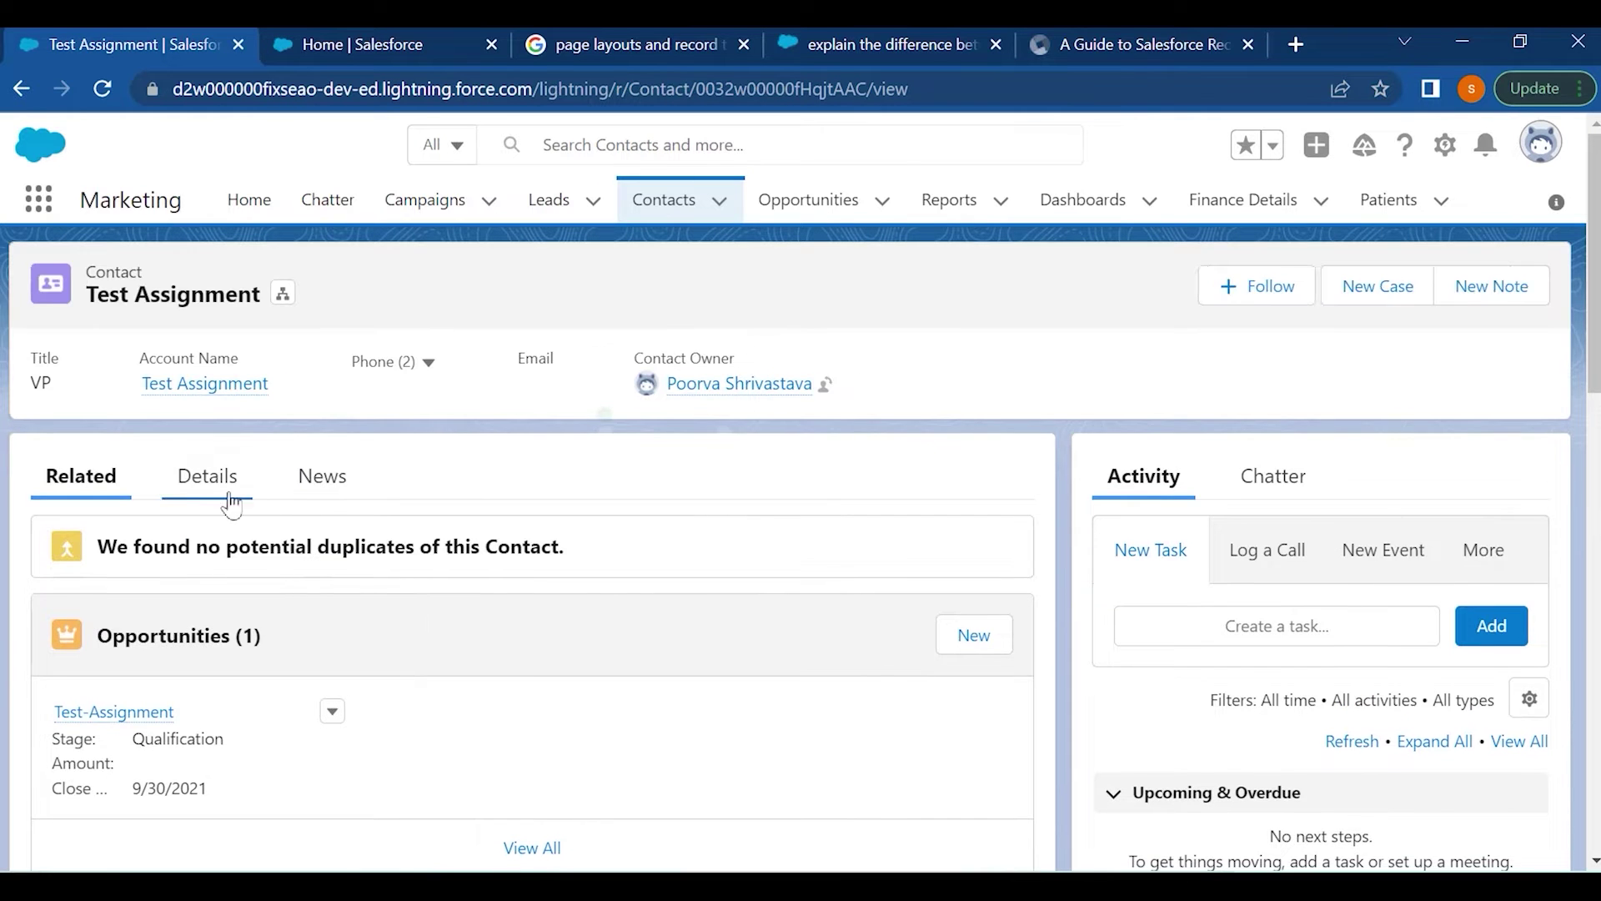
pyautogui.click(210, 477)
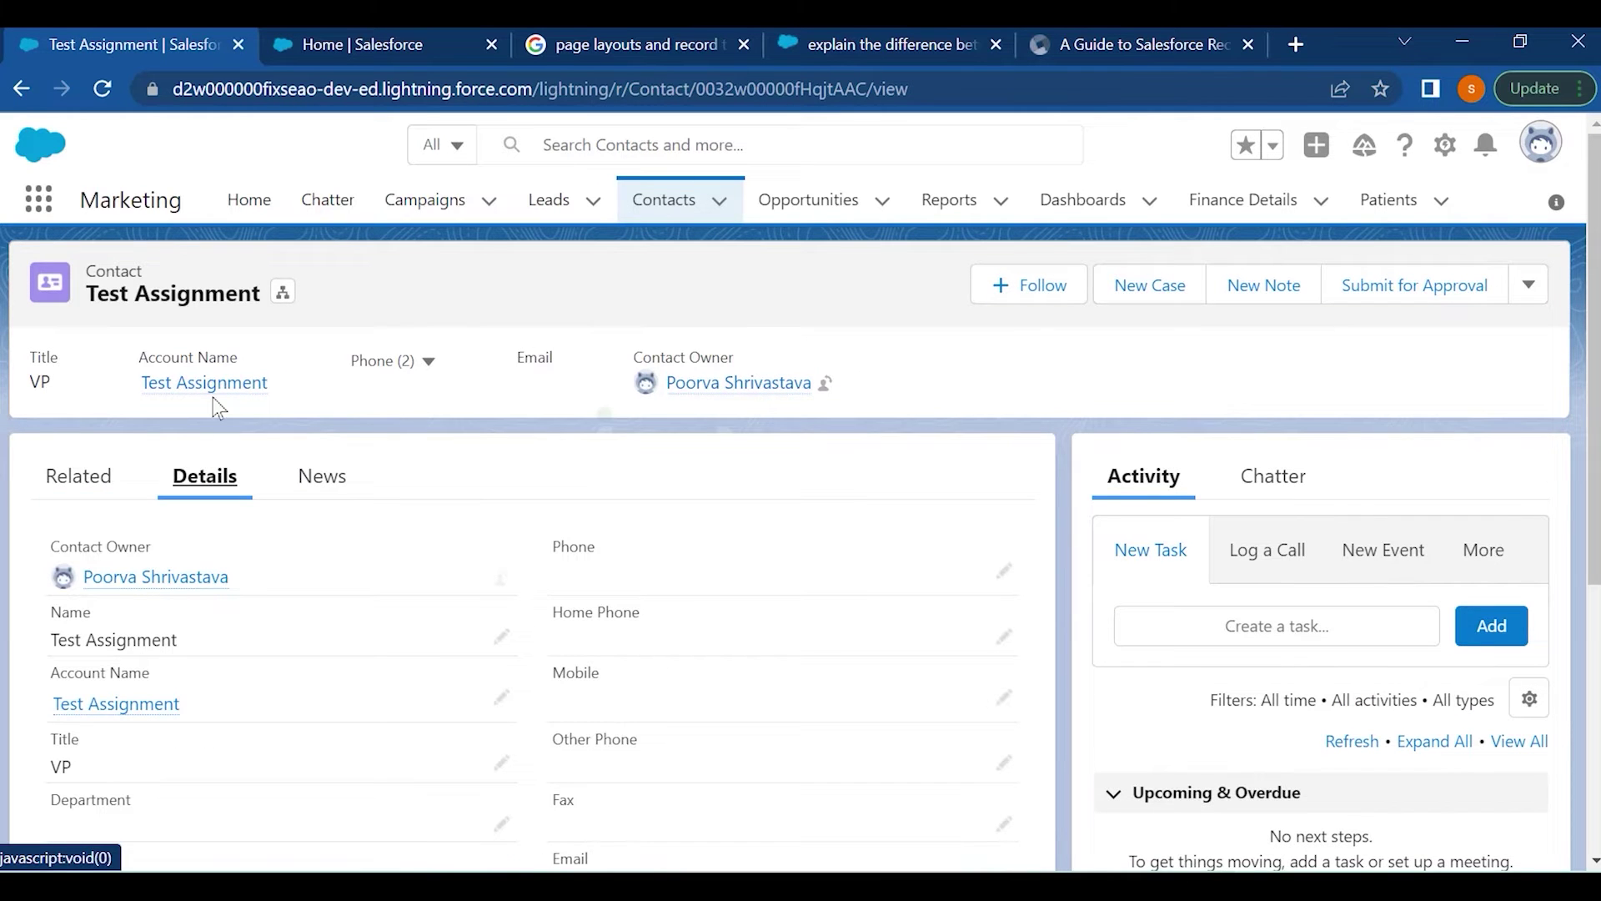
pyautogui.moveTo(202, 577)
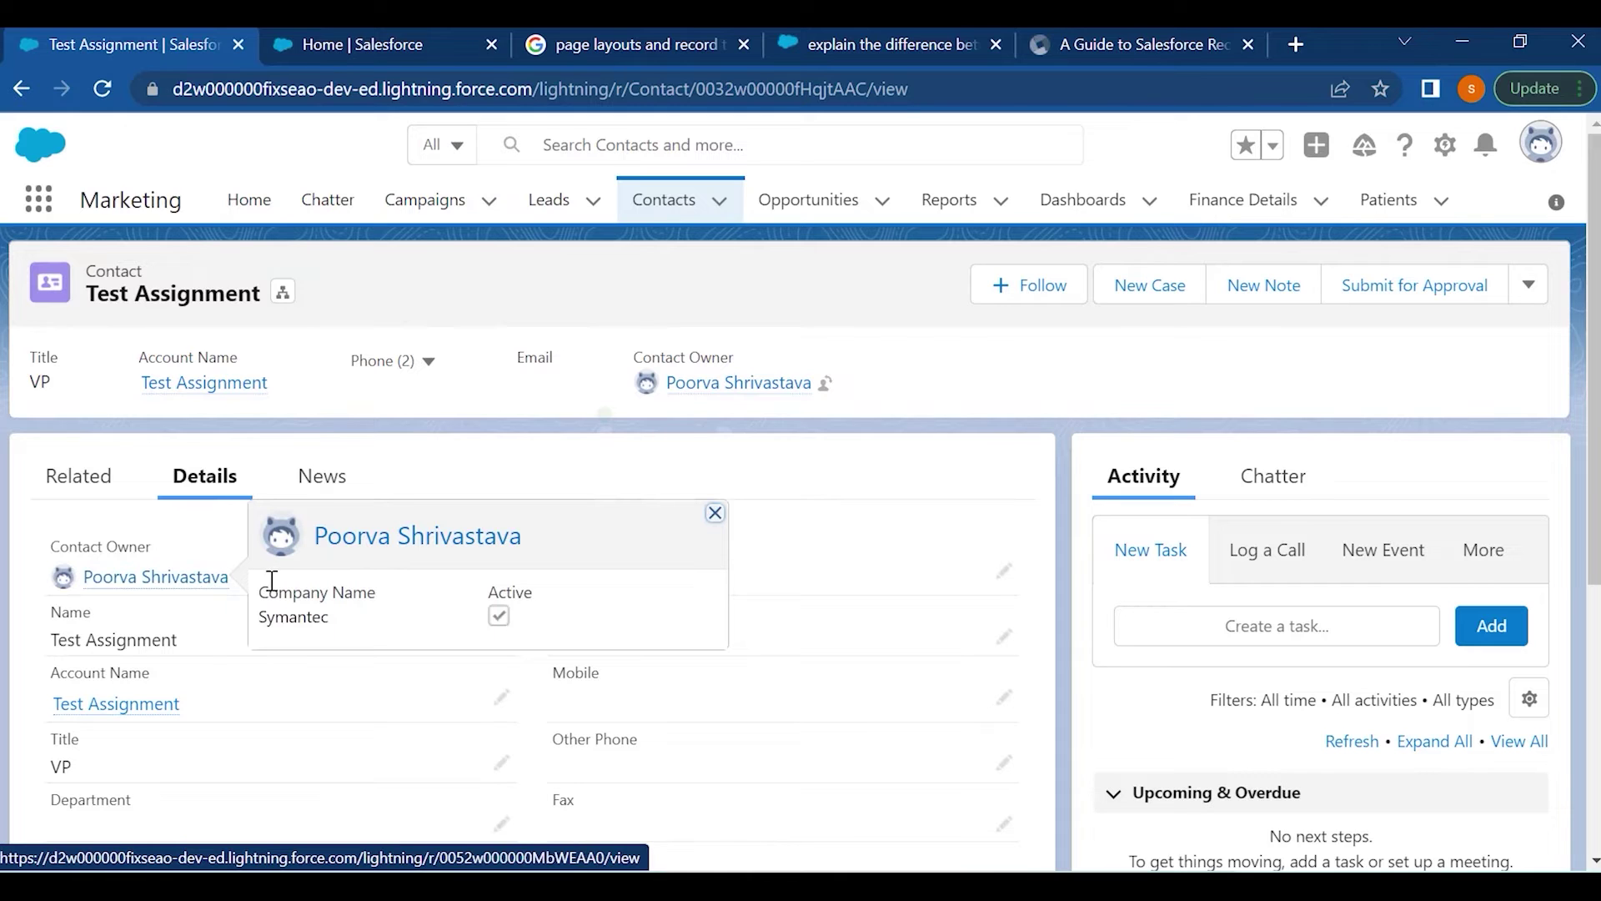
# Examine the Company Name and Active fields in the contact owner's mini view
pyautogui.moveTo(278, 592); pyautogui.dragTo(351, 592)
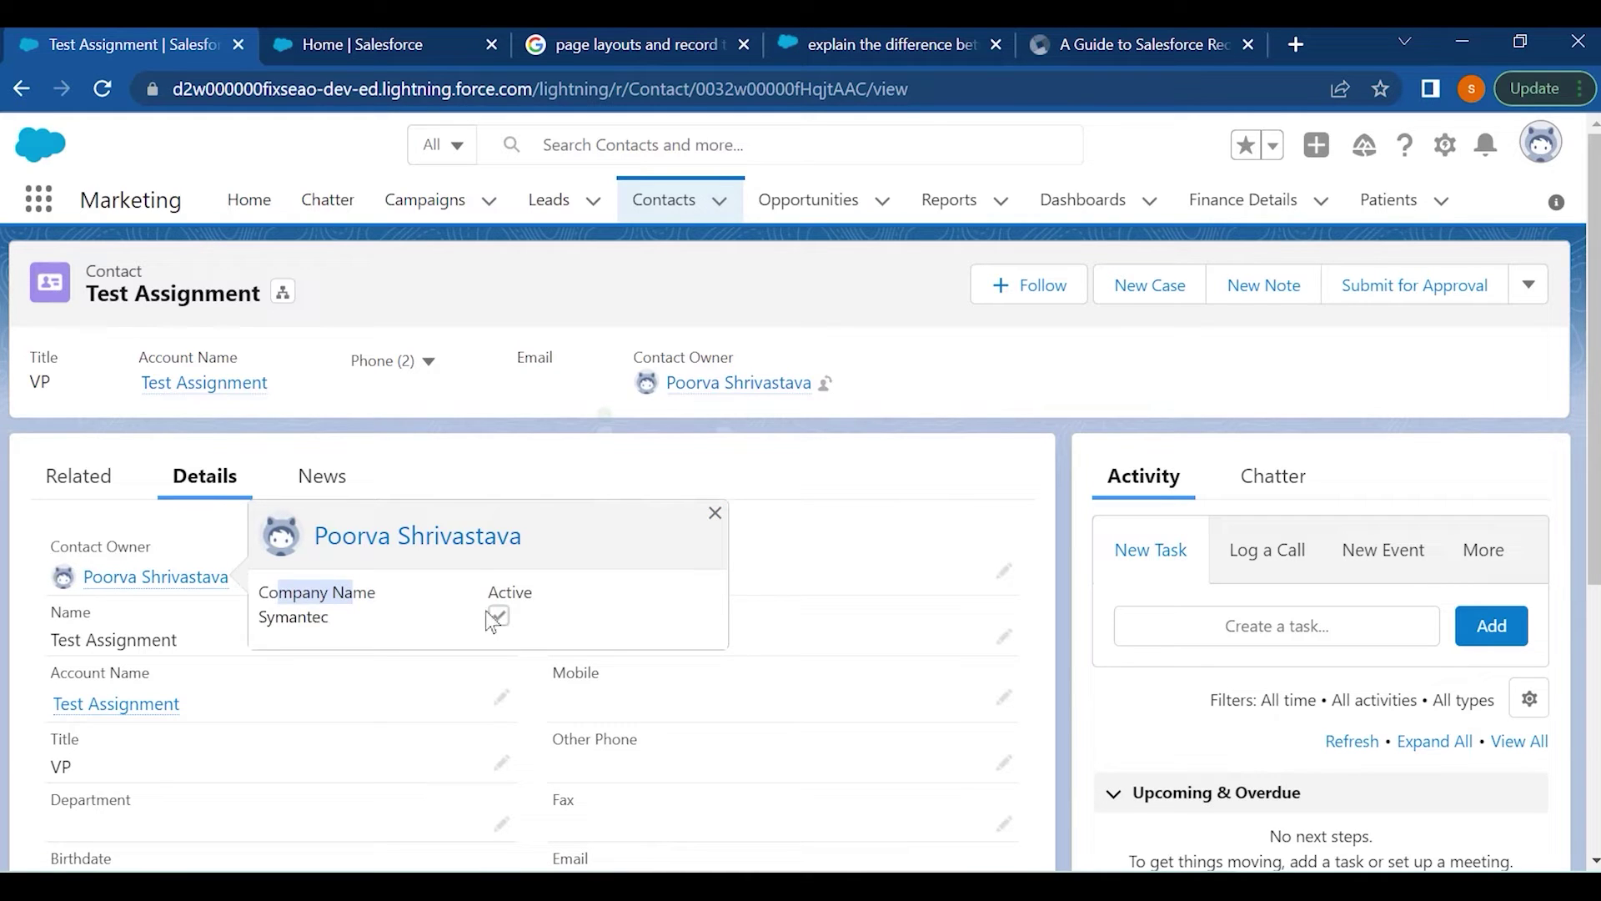
pyautogui.moveTo(490, 602); pyautogui.dragTo(520, 593)
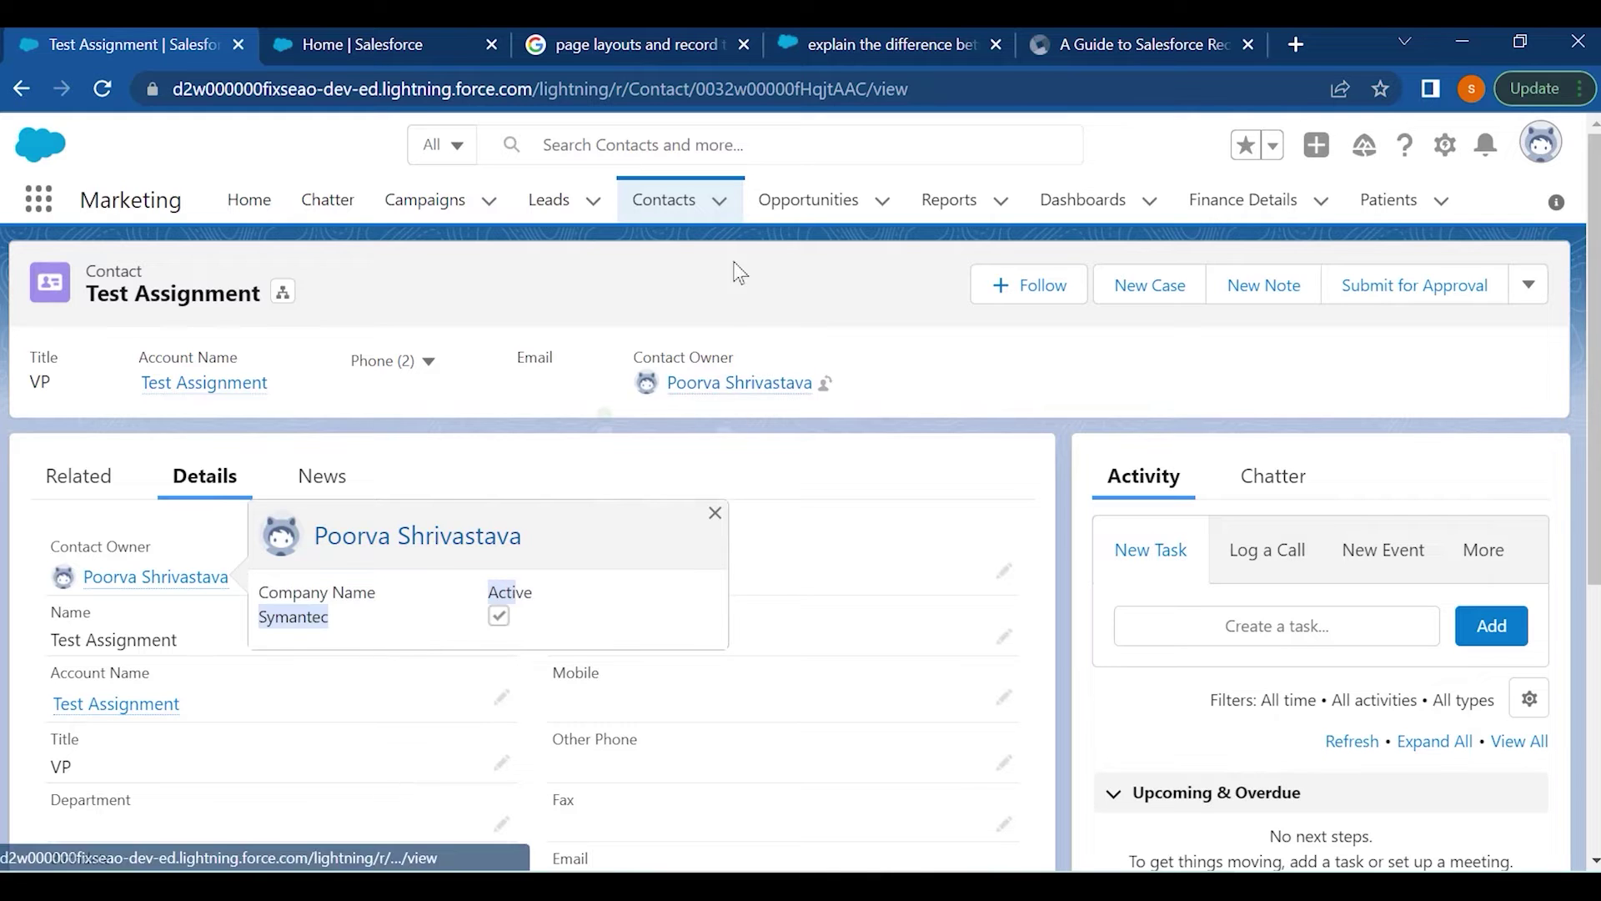
# Return to the Setup tab and add the Amount field to the selected fields of the mini page layout
pyautogui.click(430, 40)
pyautogui.scroll(3, 814, 607)
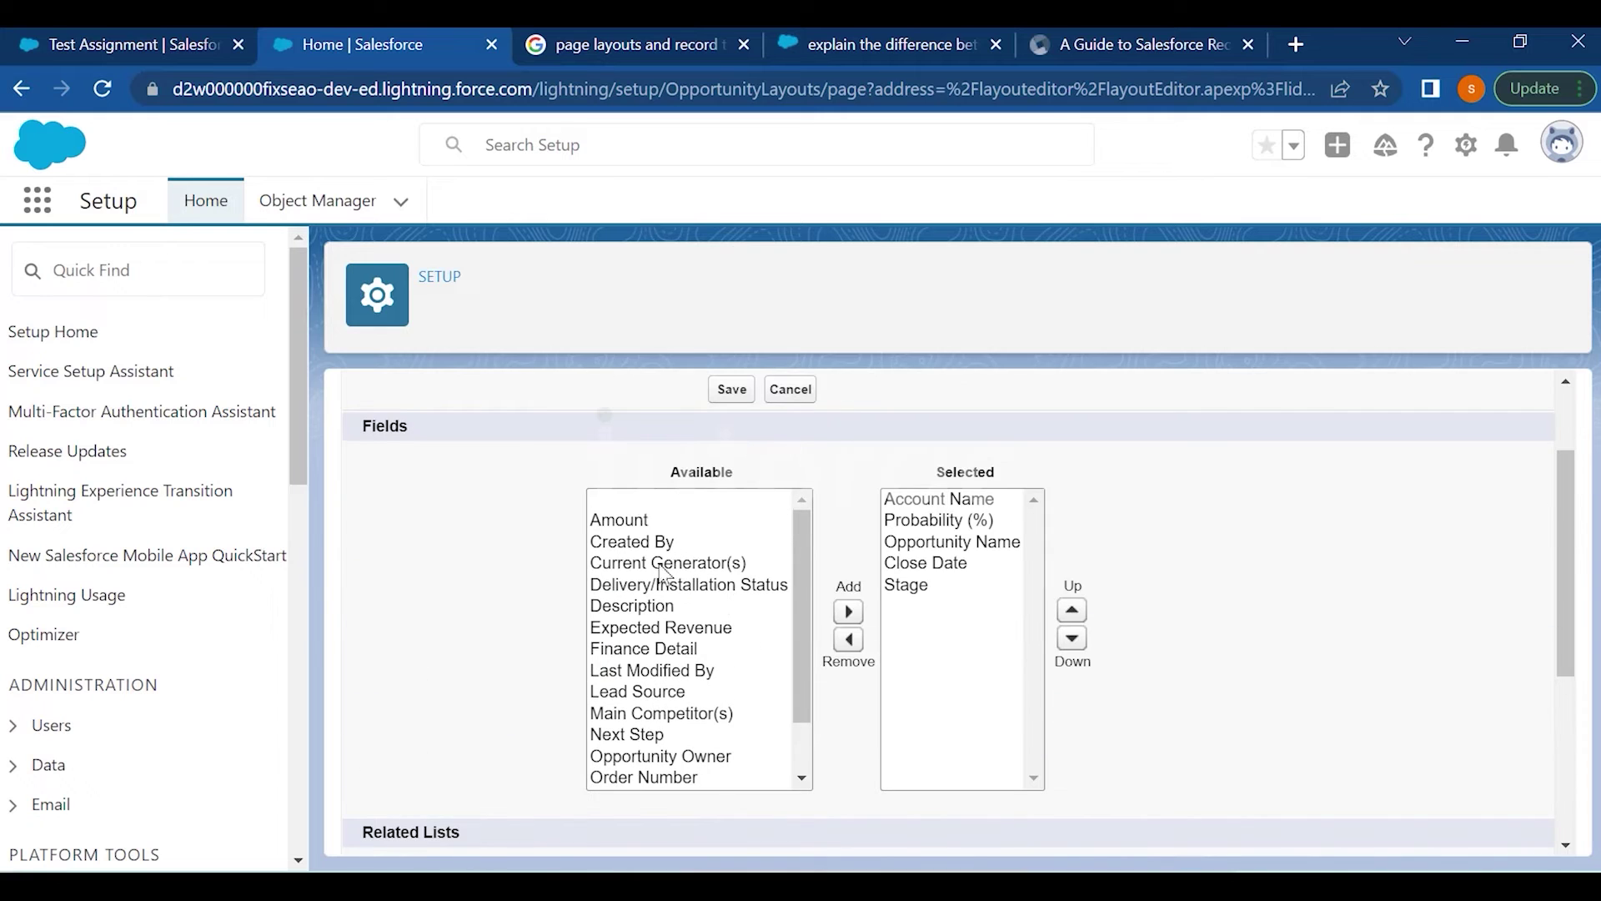
pyautogui.click(646, 527)
pyautogui.click(848, 612)
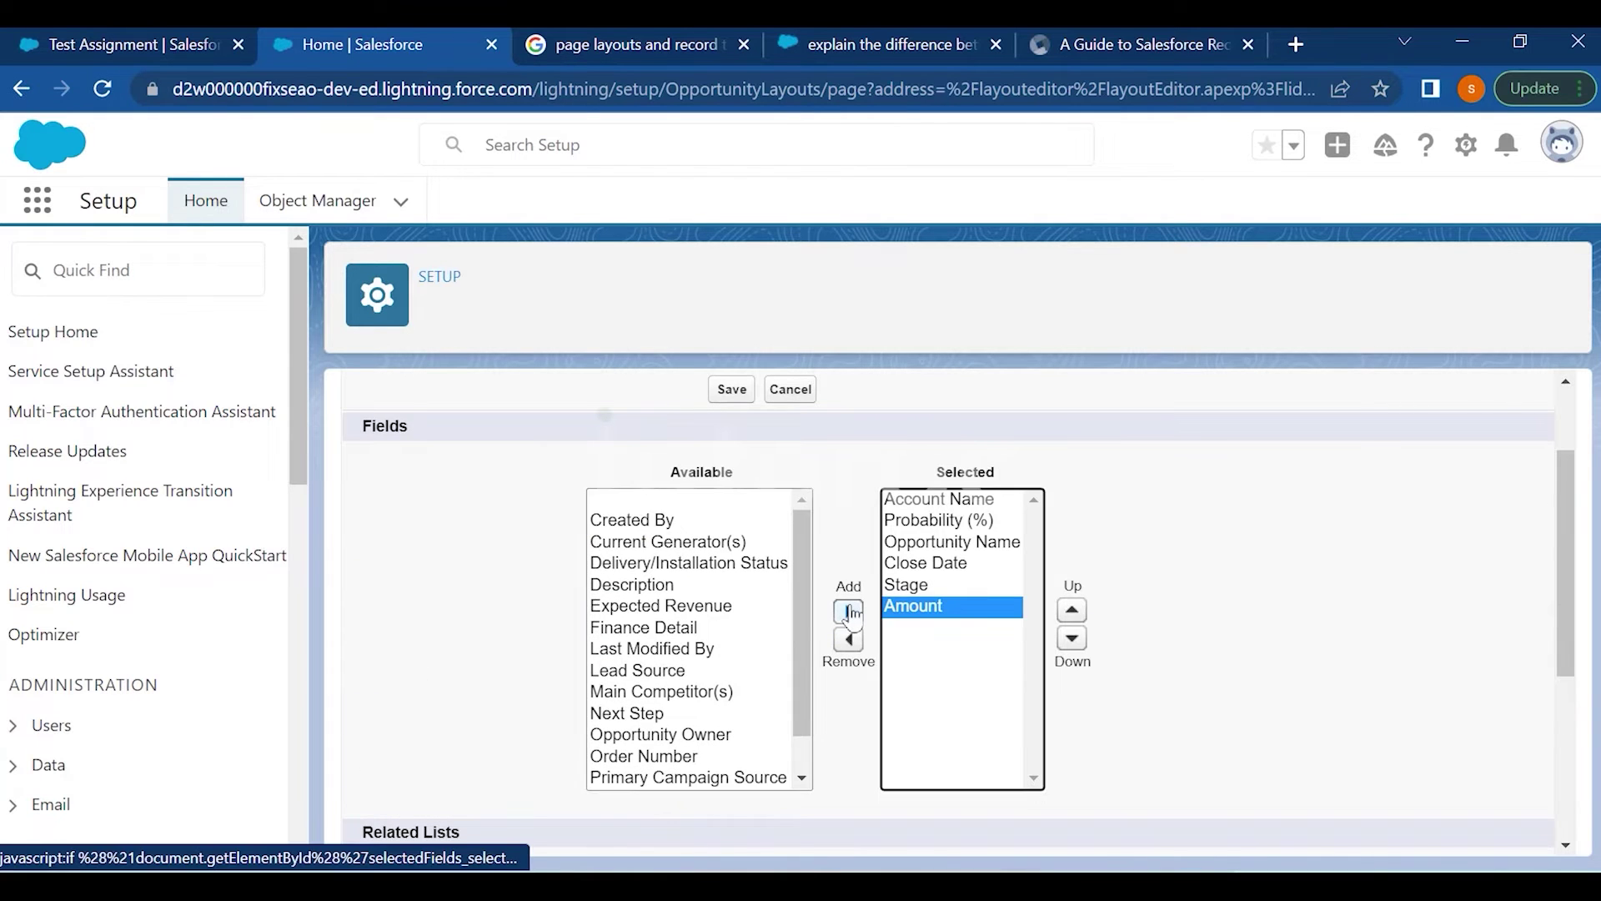
# Include the Cases related list with the Subject and Date/Time Opened fields, and save the mini page layout
pyautogui.scroll(-3, 508, 615)
pyautogui.scroll(-1, 504, 631)
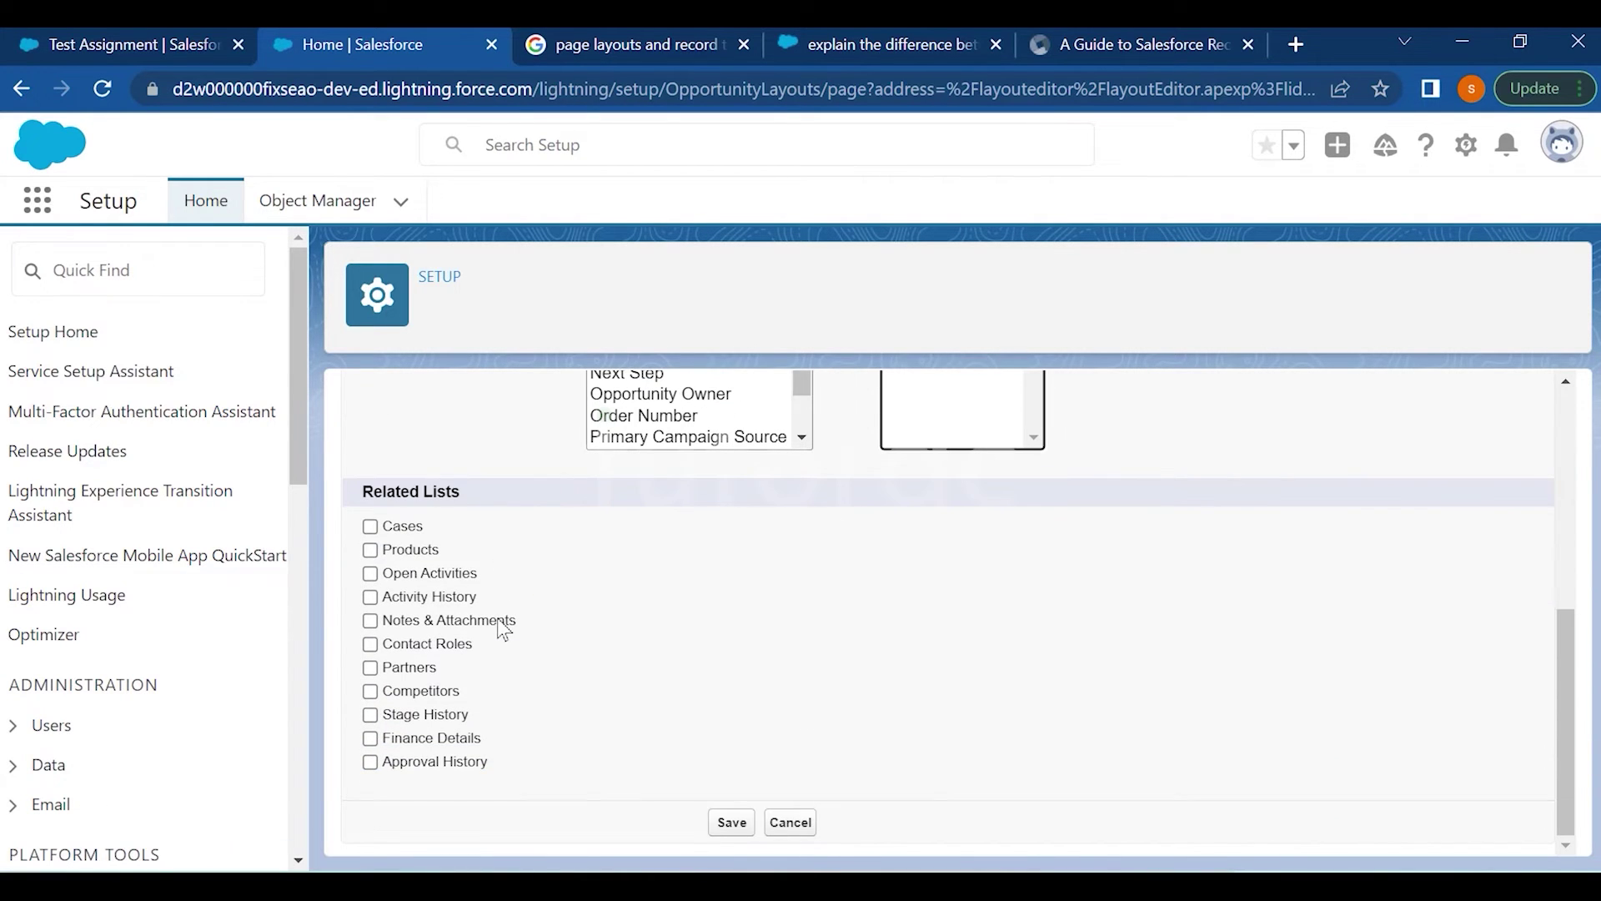
pyautogui.click(371, 526)
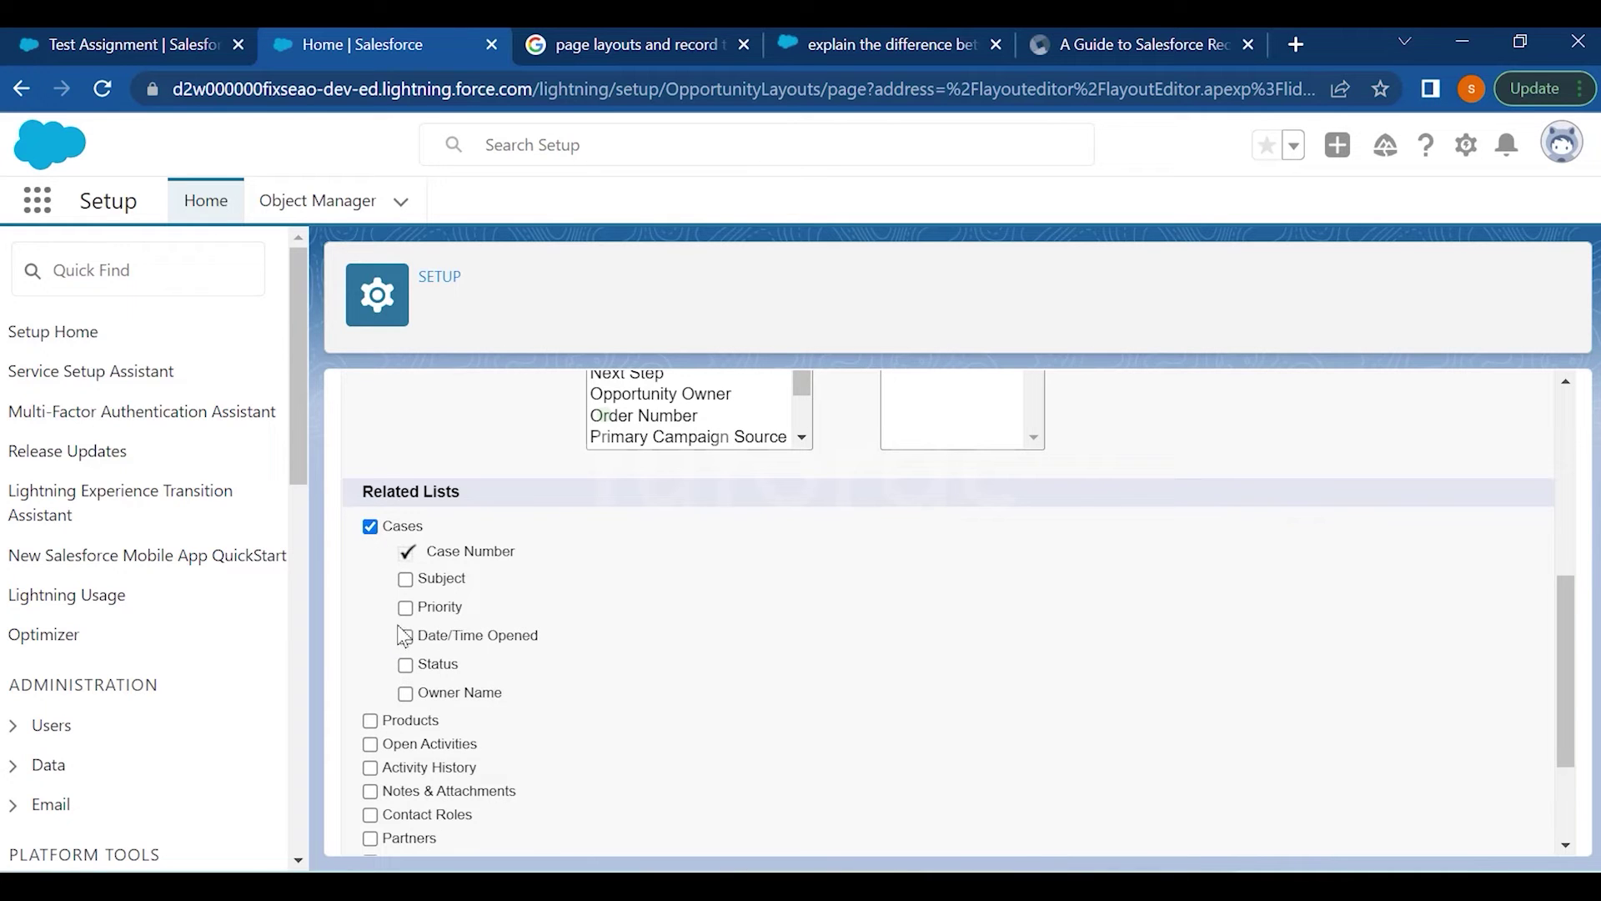
pyautogui.click(406, 580)
pyautogui.click(420, 638)
pyautogui.scroll(-2, 677, 697)
pyautogui.click(733, 823)
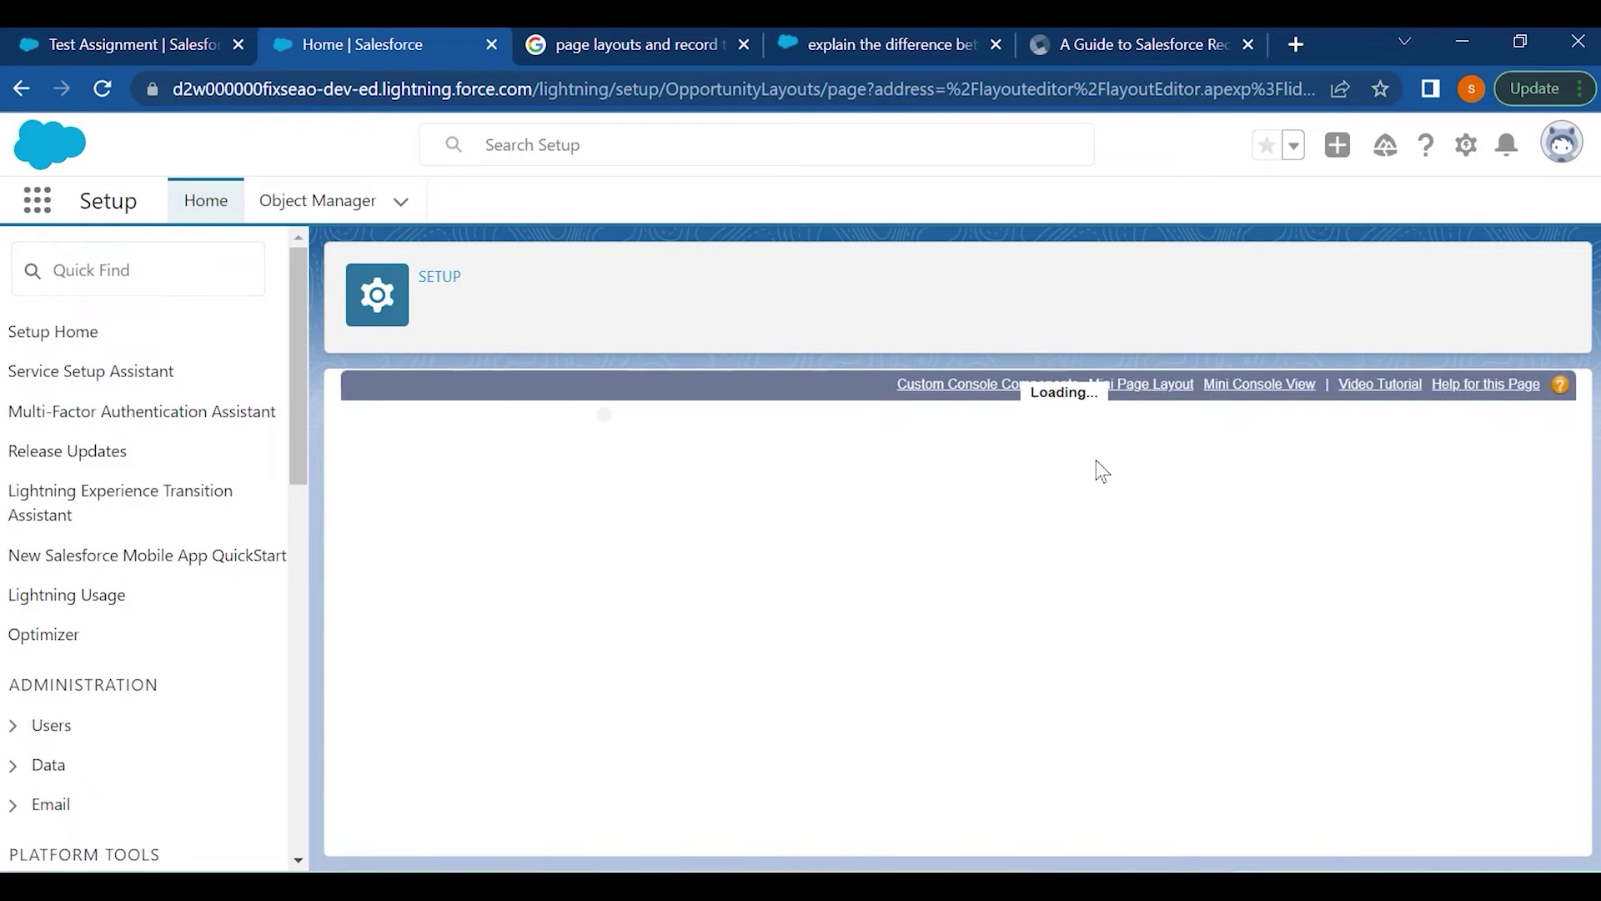
# Open the Mini Console View of Copy of Opportunity Layout, review its relationship fields and leave without saving
pyautogui.click(1216, 387)
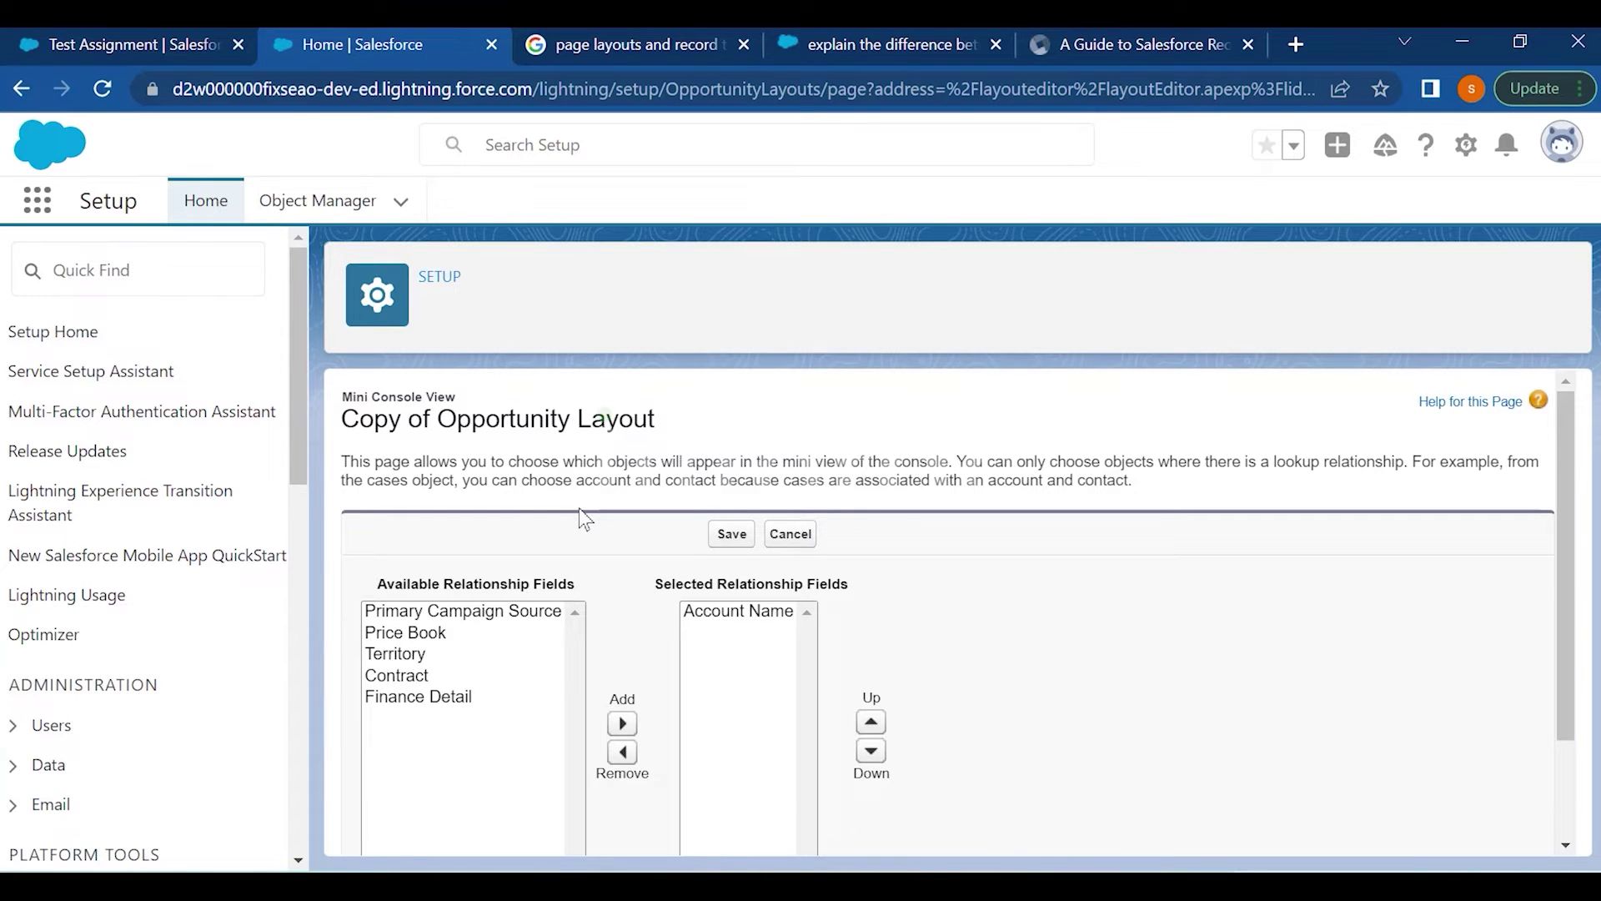
pyautogui.scroll(-3, 579, 510)
pyautogui.click(789, 401)
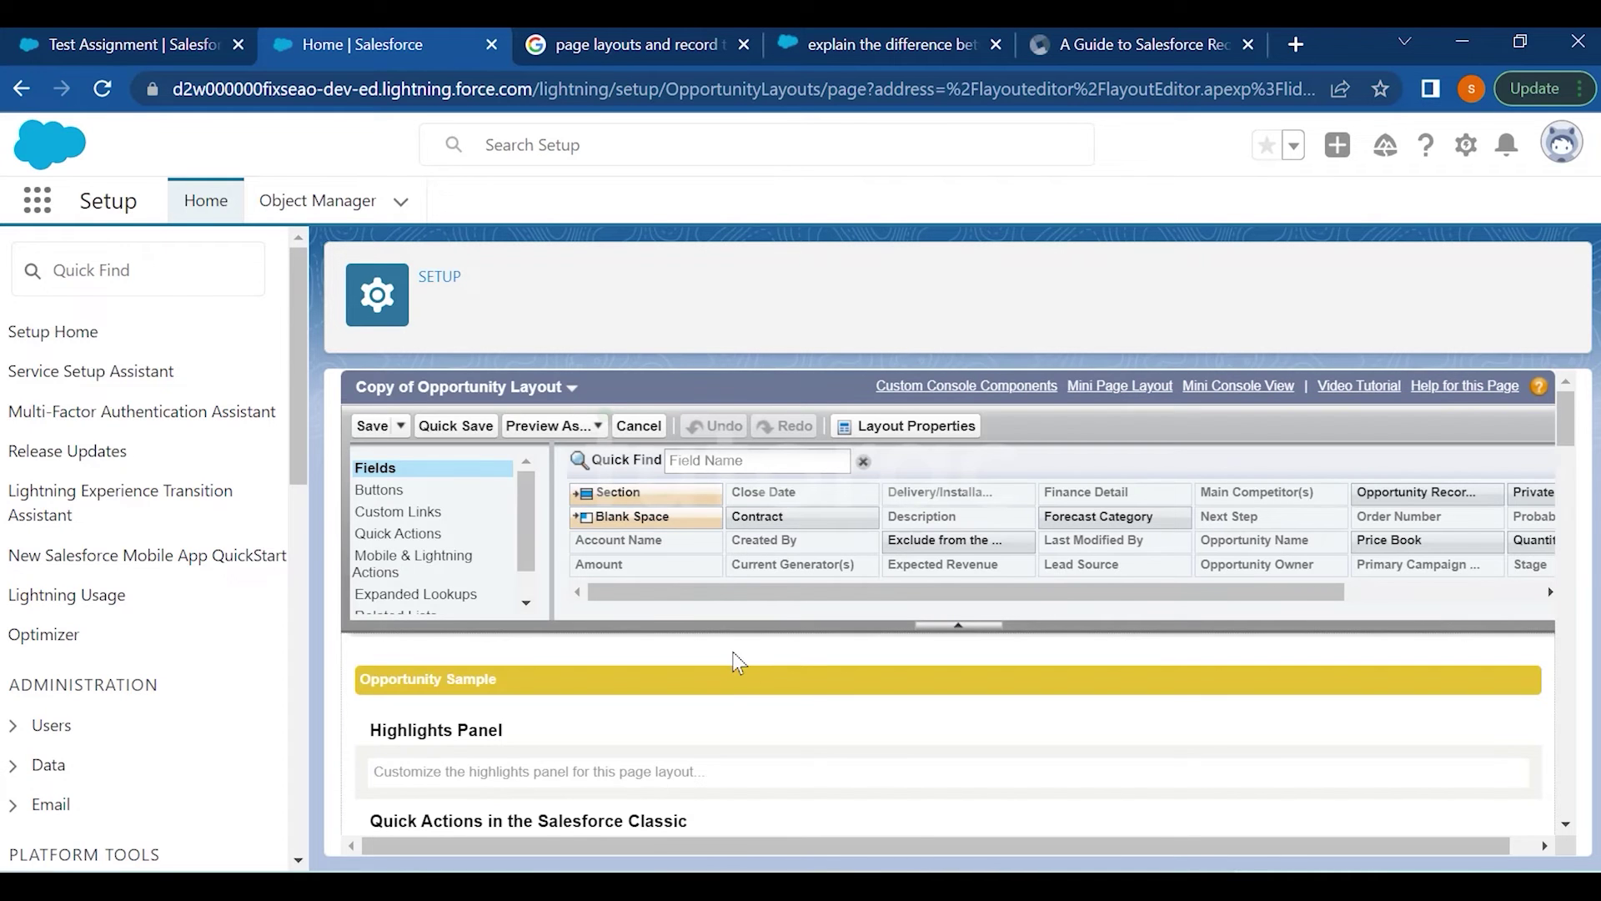
# Save Copy of Opportunity Layout and view the page layout assignments of the Opportunity object
pyautogui.click(373, 425)
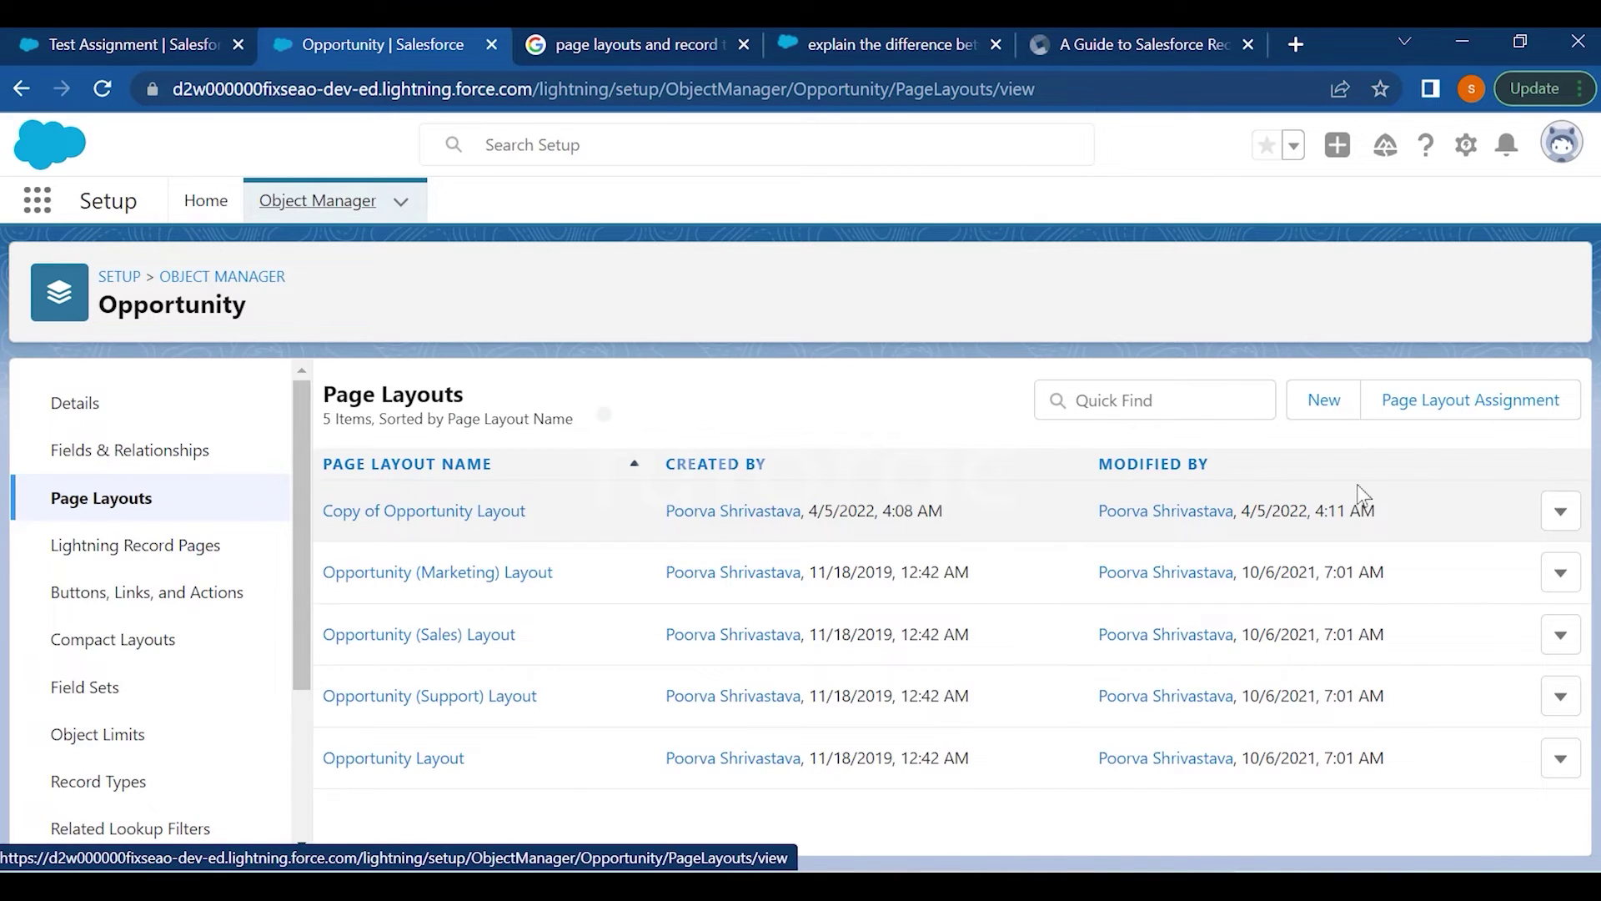
pyautogui.click(1398, 406)
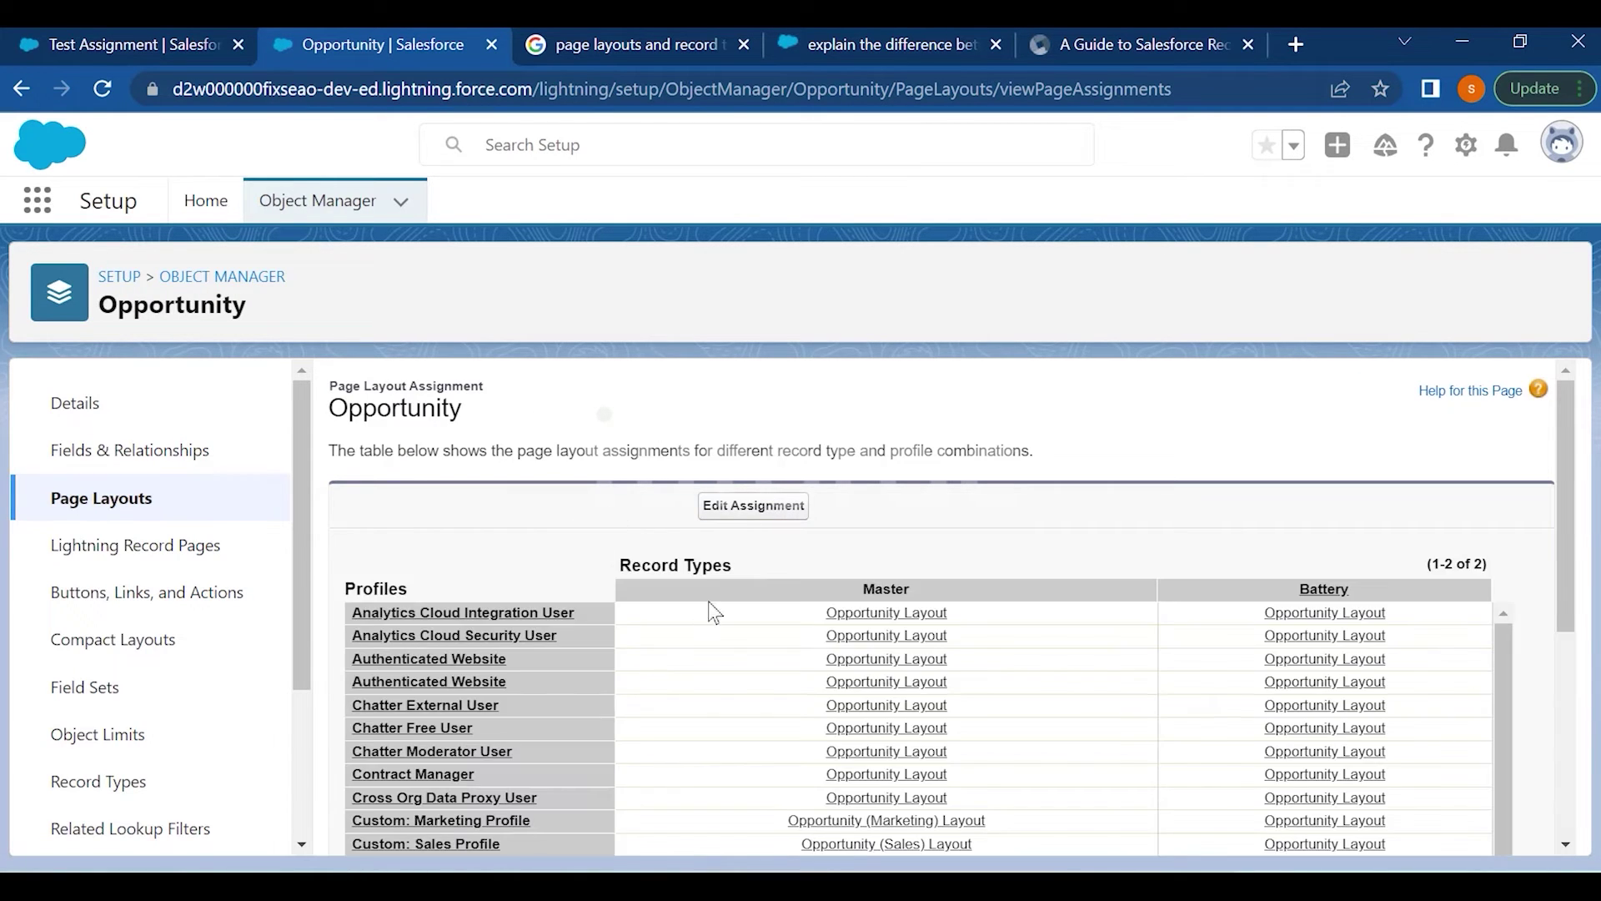
pyautogui.scroll(-2, 667, 525)
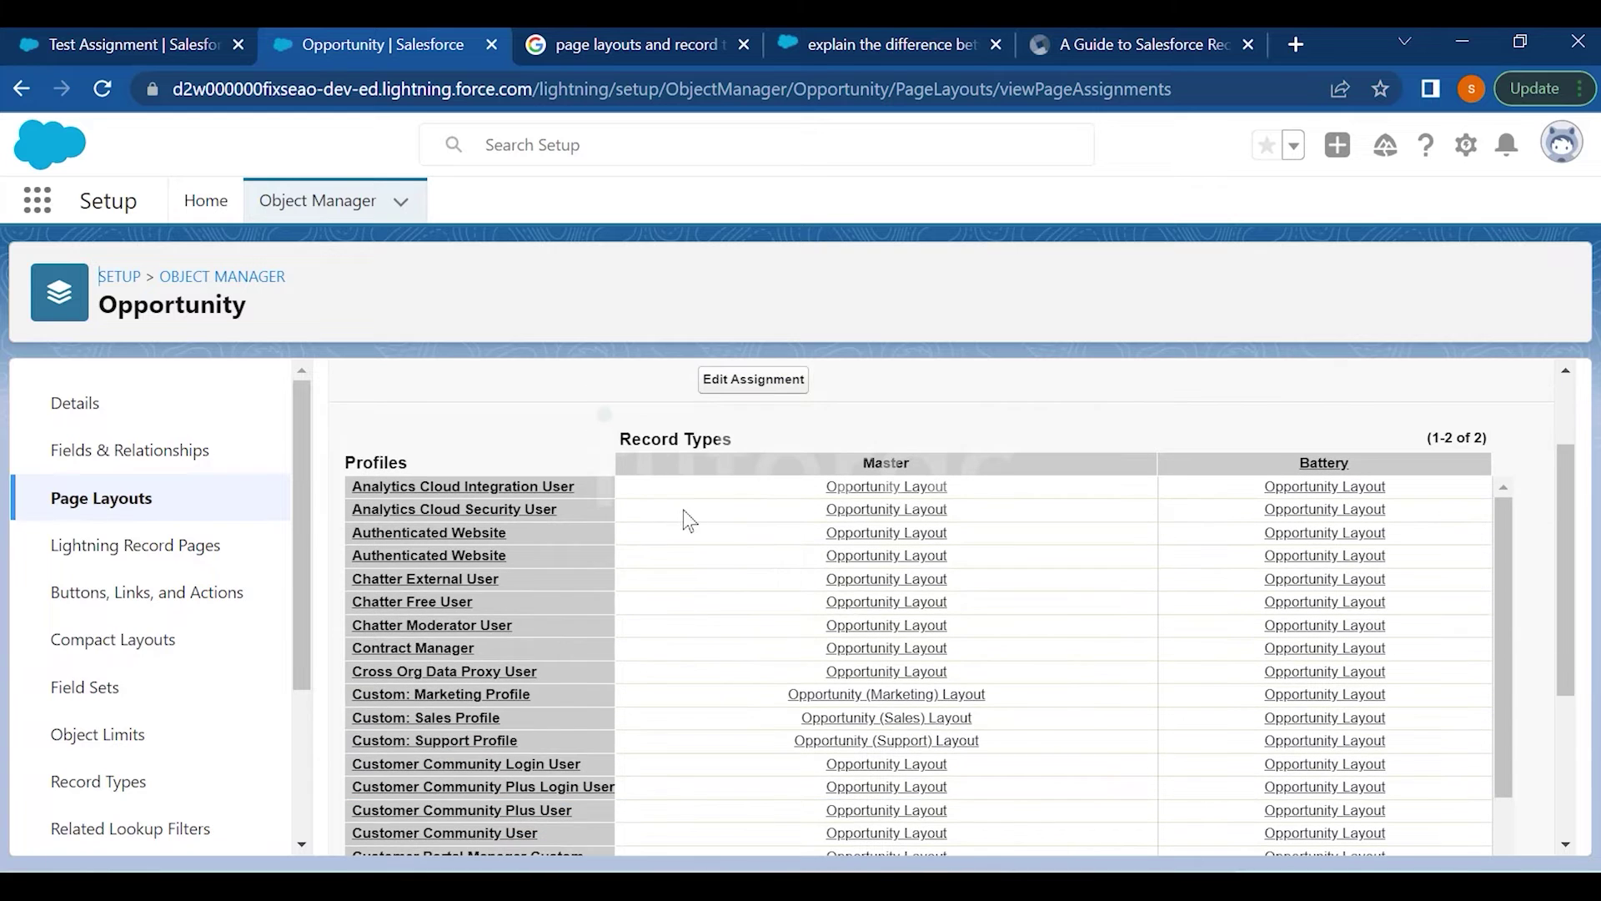
# Assign Copy of Opportunity Layout to the Silver Partner User profile for the Master record type and save the assignment
pyautogui.click(710, 382)
pyautogui.click(942, 587)
pyautogui.click(942, 586)
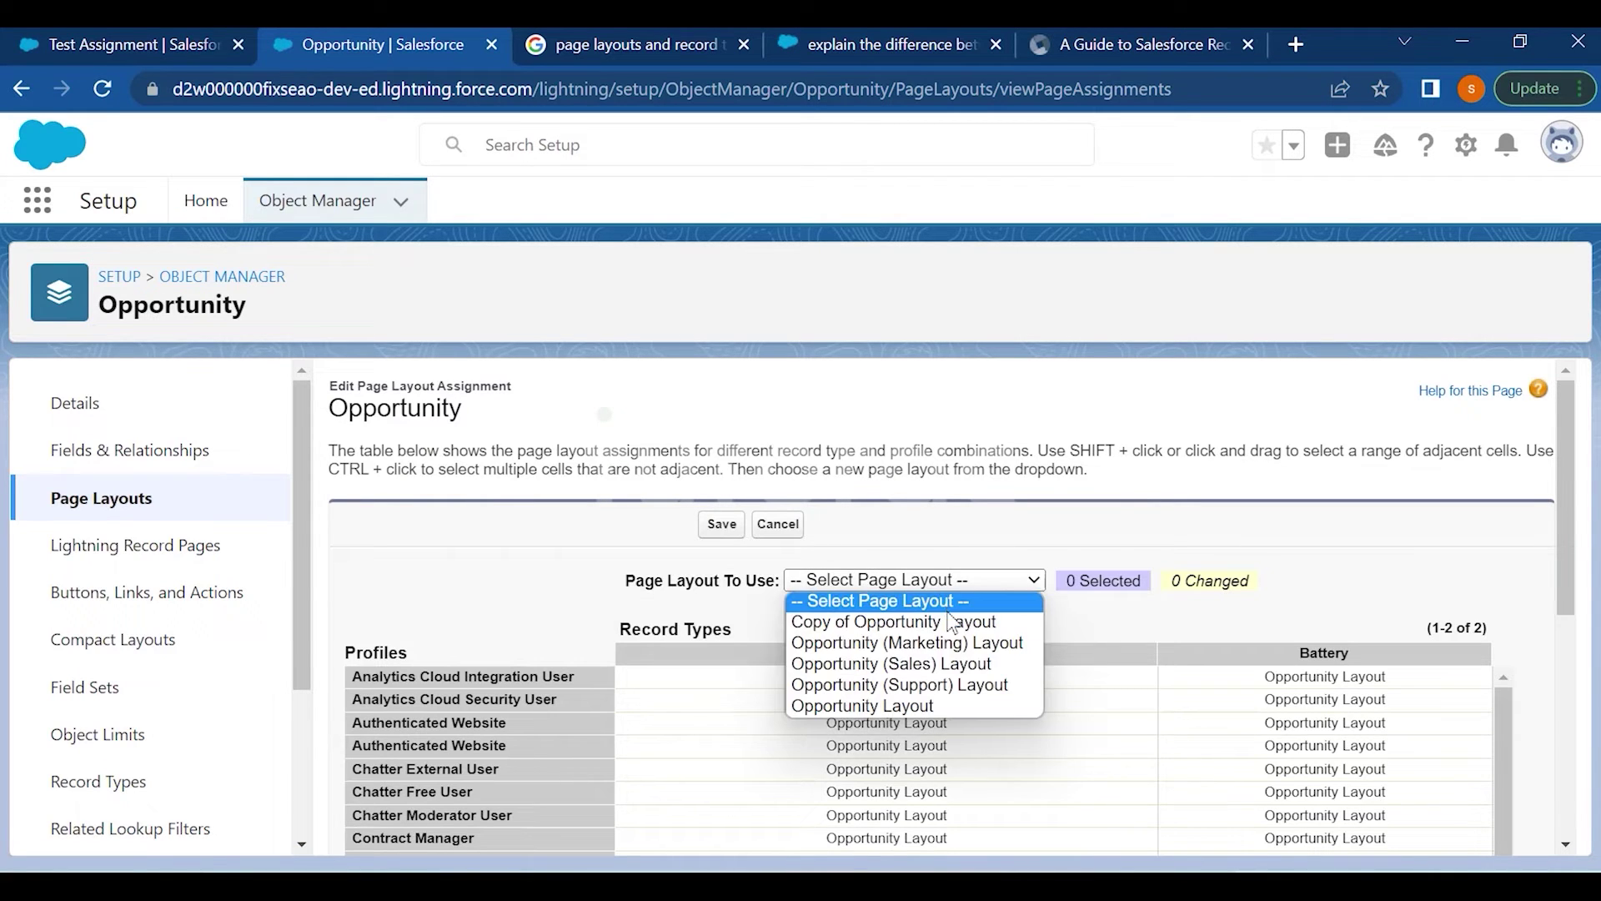
pyautogui.click(949, 621)
pyautogui.scroll(-5, 1134, 414)
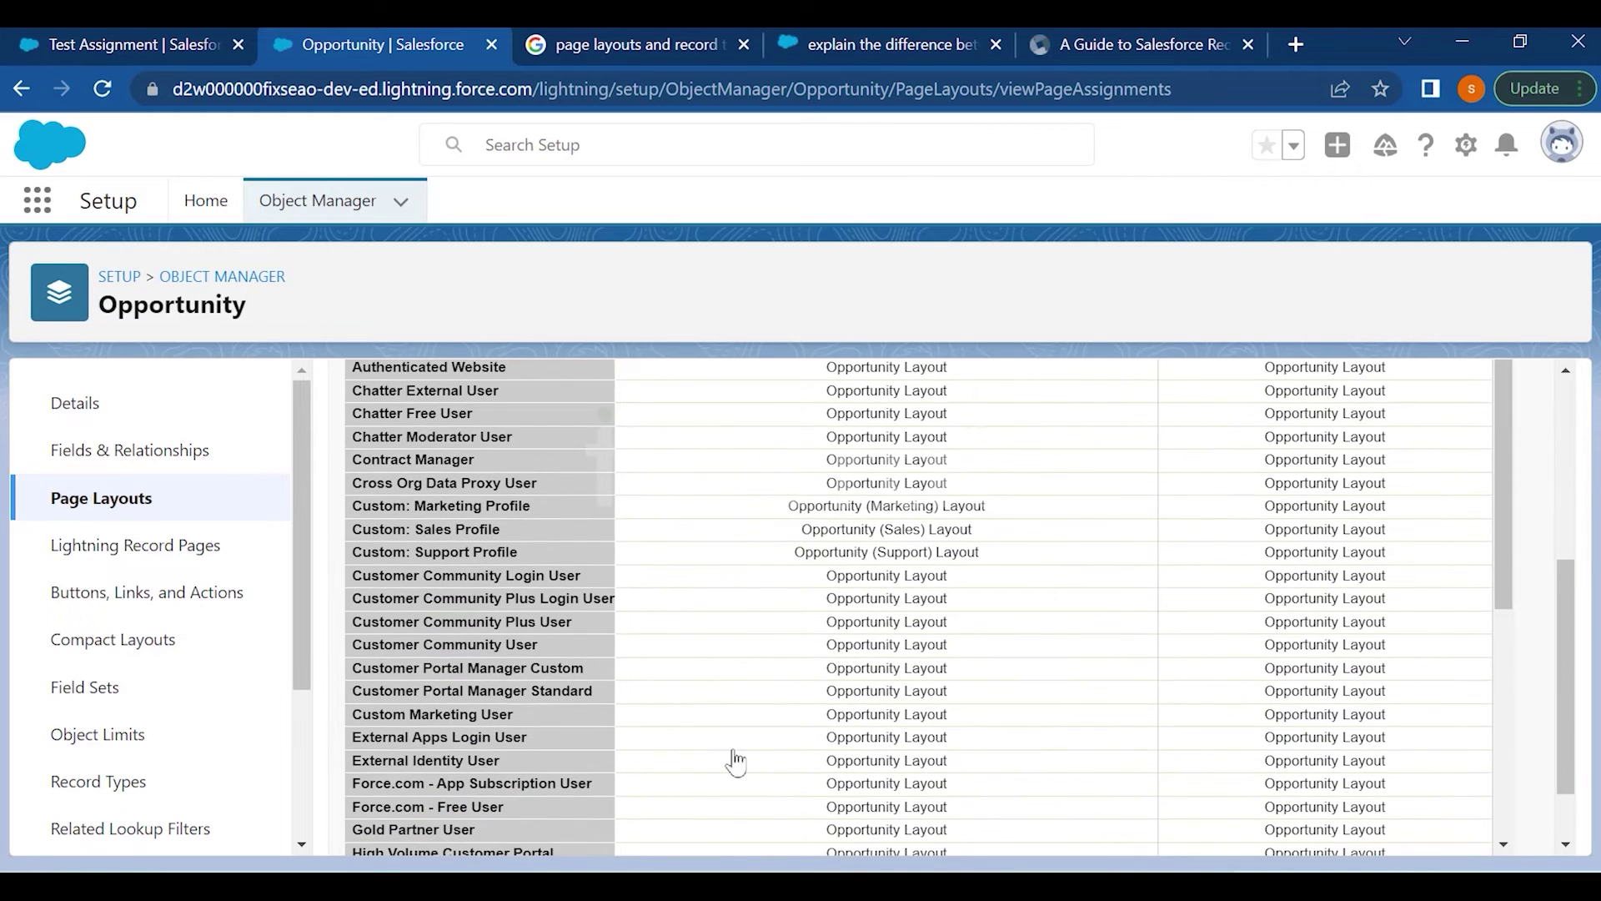
pyautogui.scroll(-5, 733, 716)
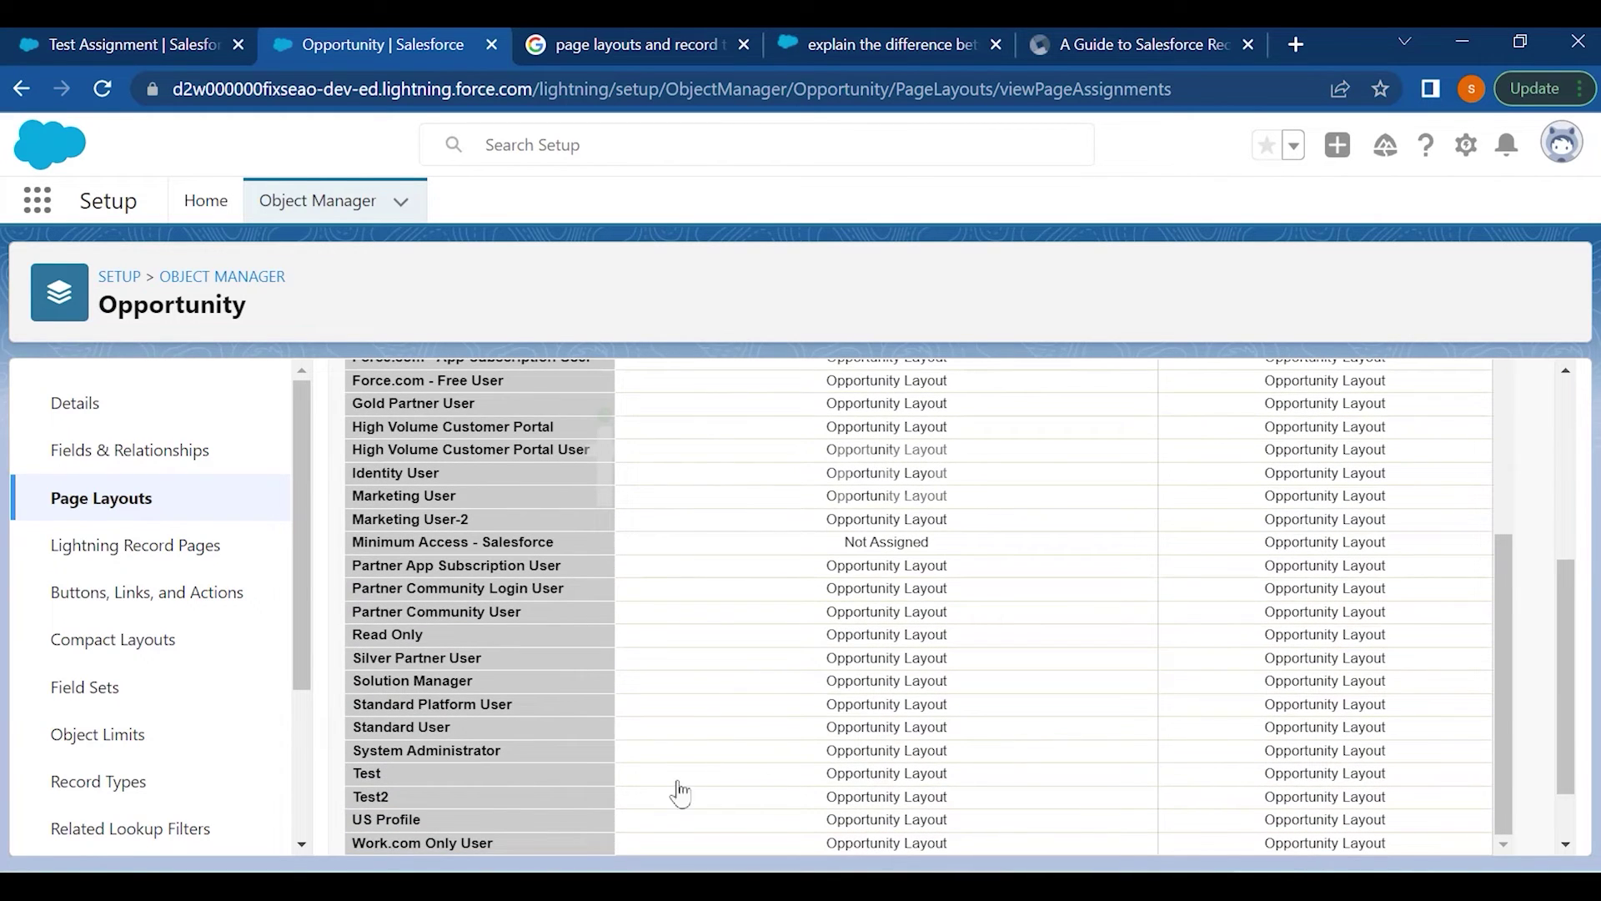
pyautogui.click(627, 752)
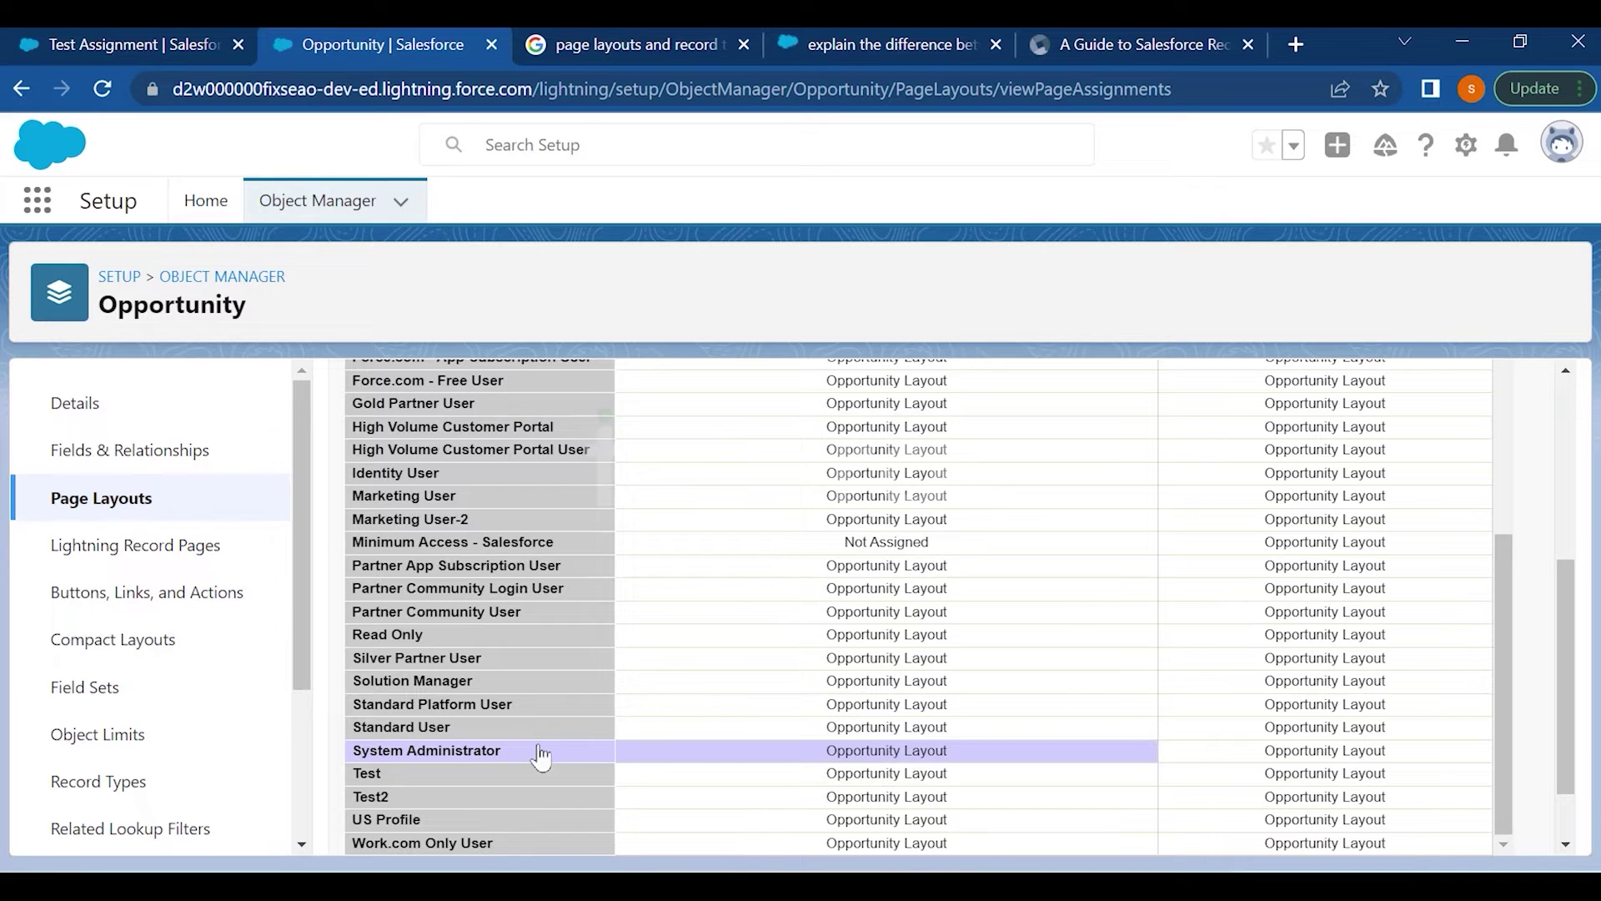
pyautogui.click(1253, 755)
pyautogui.middleClick(964, 704)
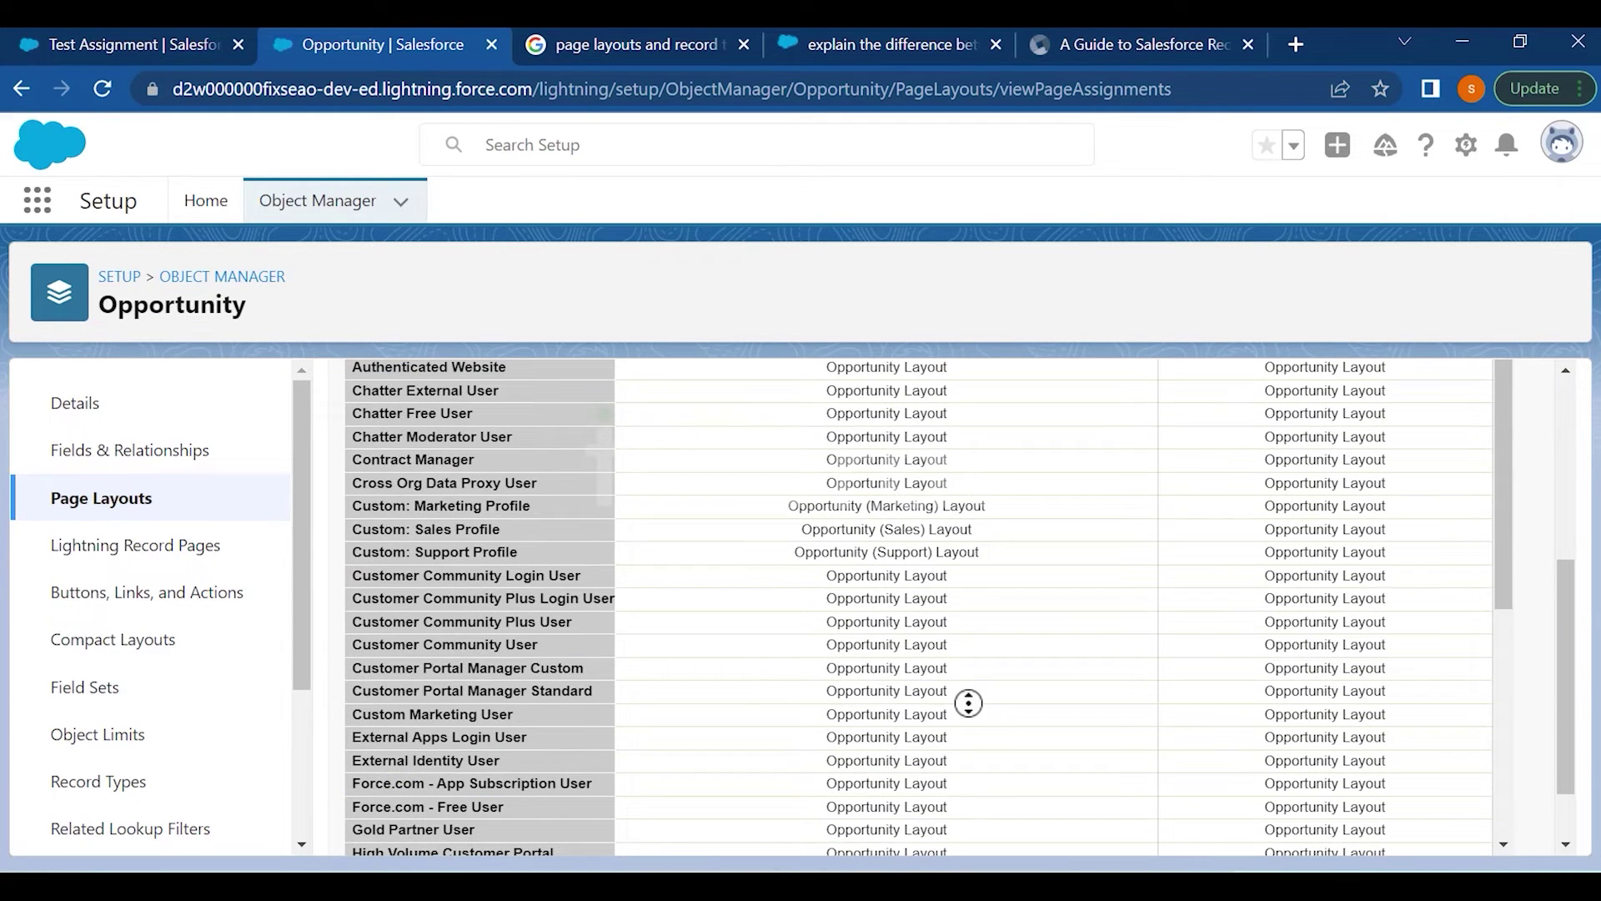
pyautogui.scroll(5, 965, 697)
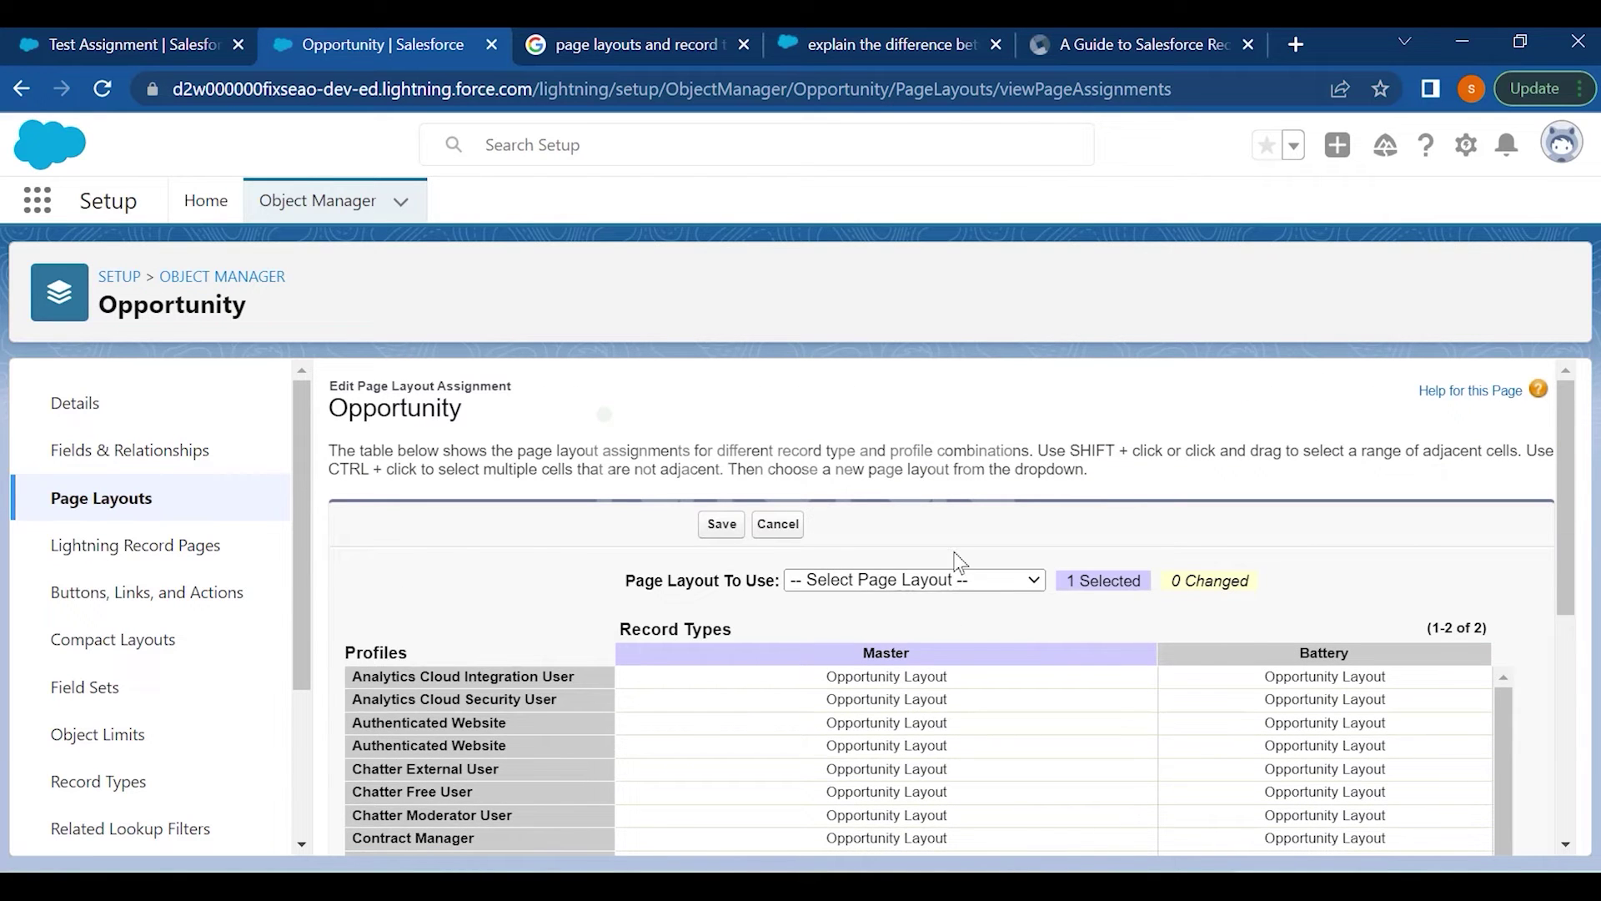
pyautogui.click(950, 581)
pyautogui.click(926, 619)
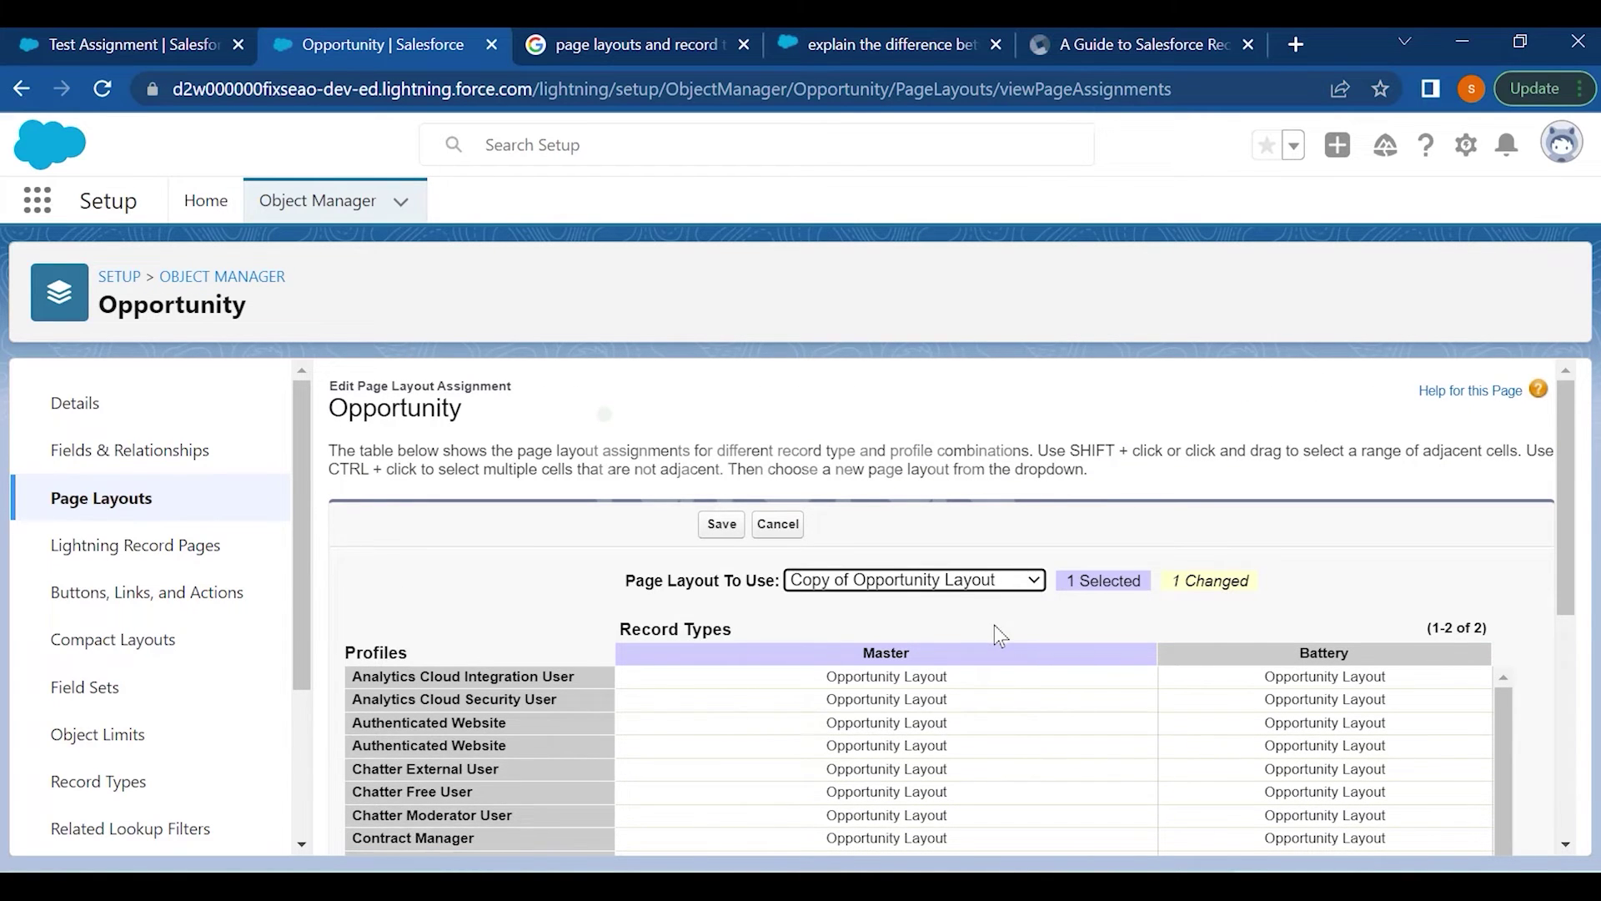
pyautogui.scroll(-5, 994, 623)
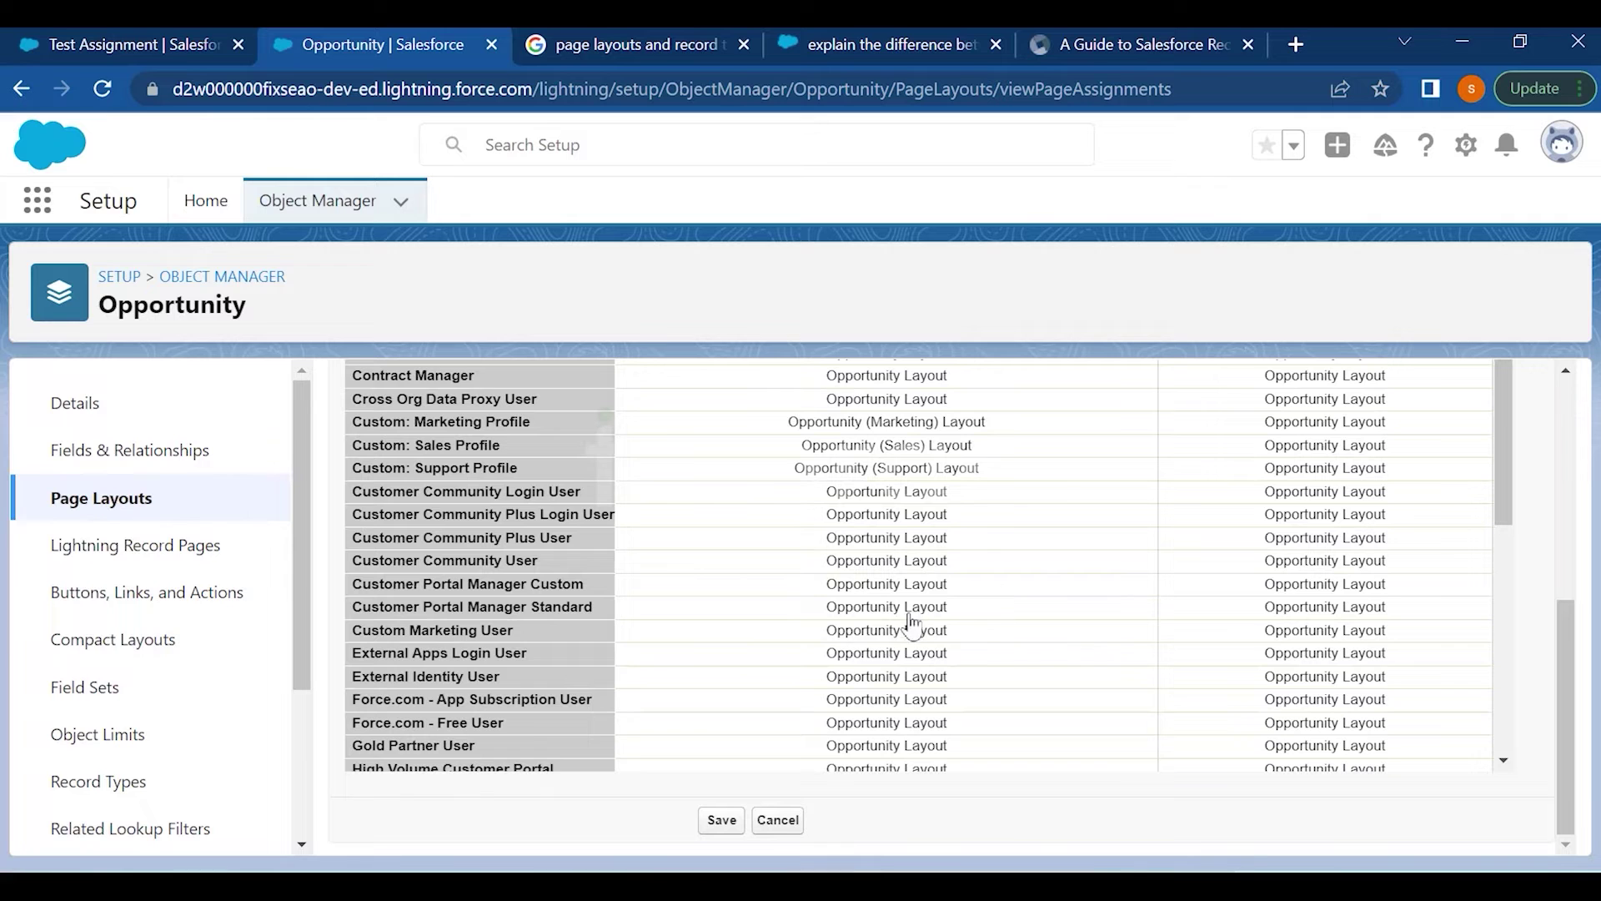
pyautogui.scroll(-5, 850, 607)
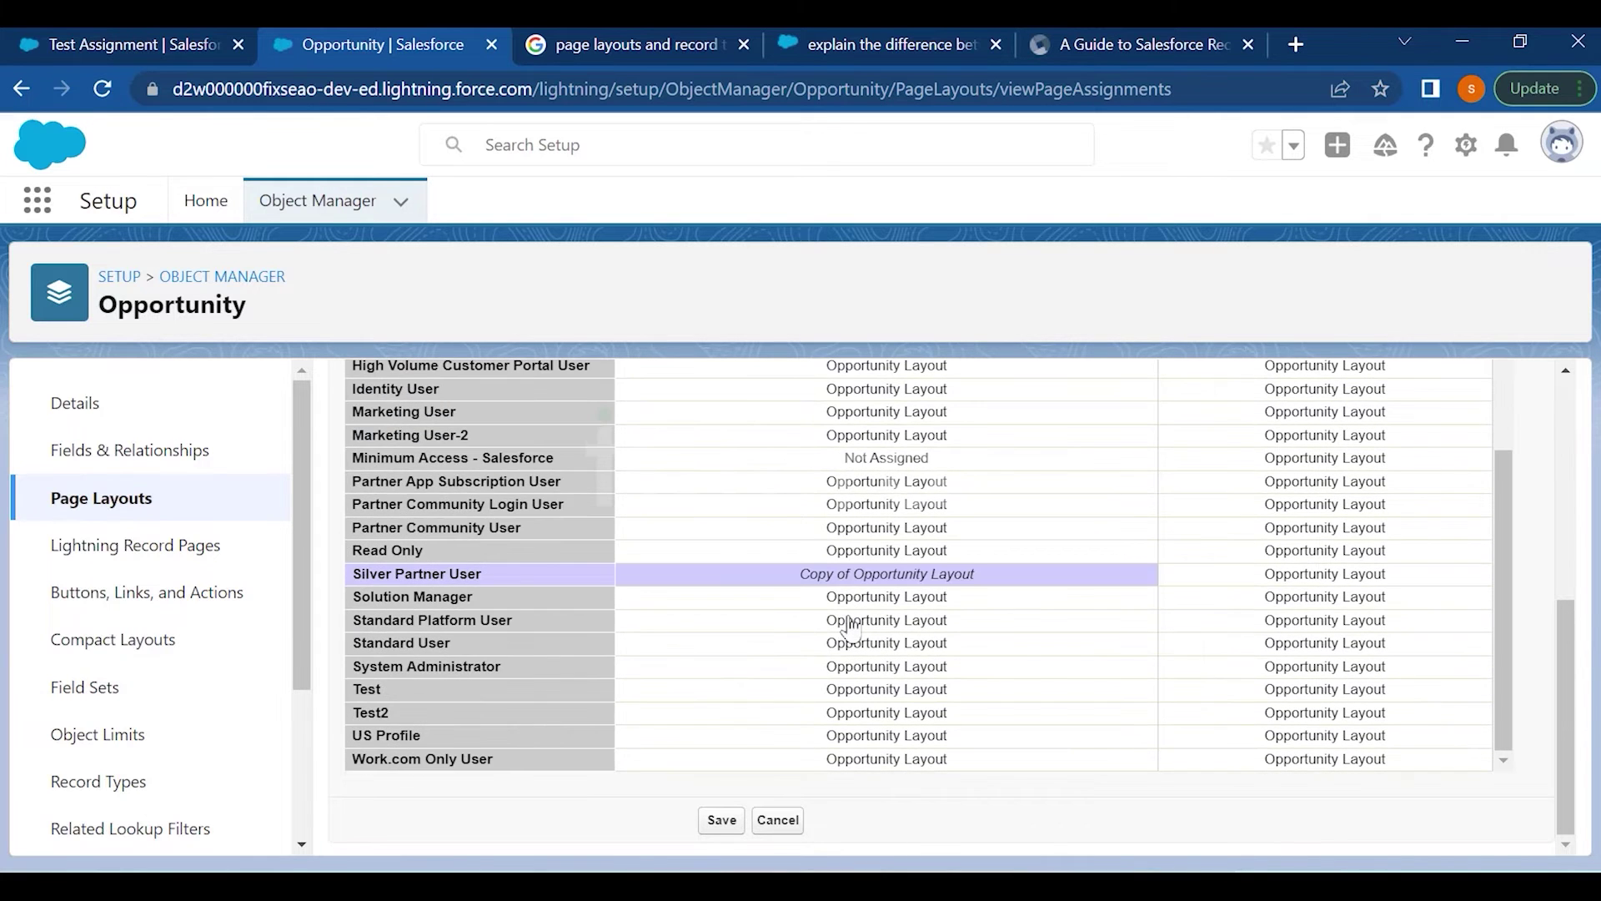
pyautogui.click(719, 820)
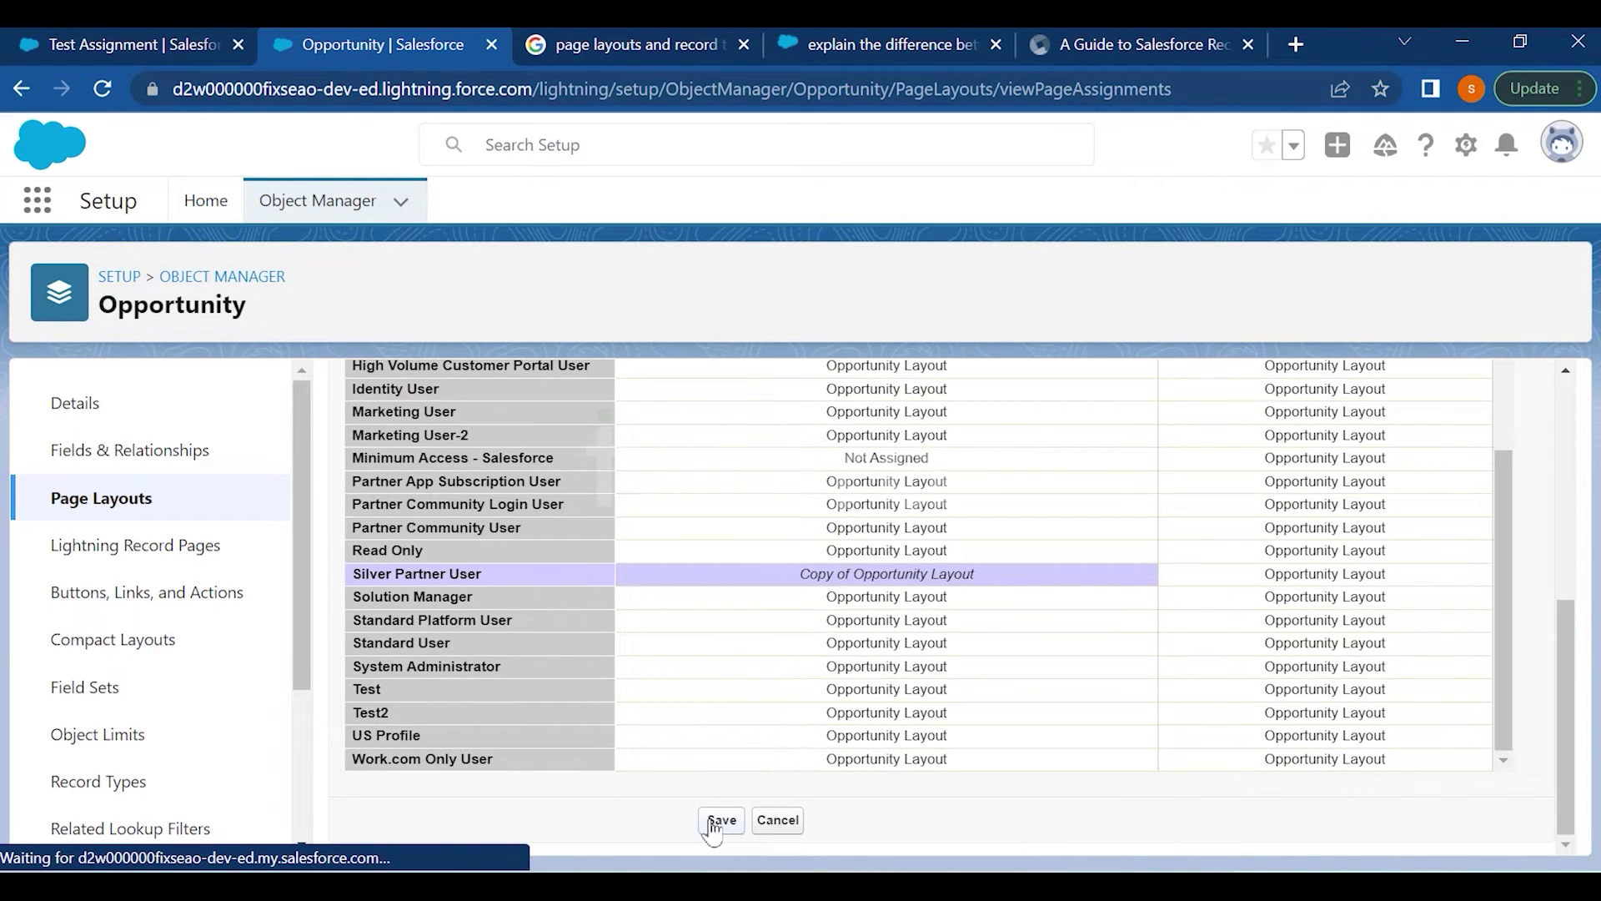
# Open a new opportunity form in the Marketing app, review its sections and fields, and cancel it
pyautogui.click(70, 42)
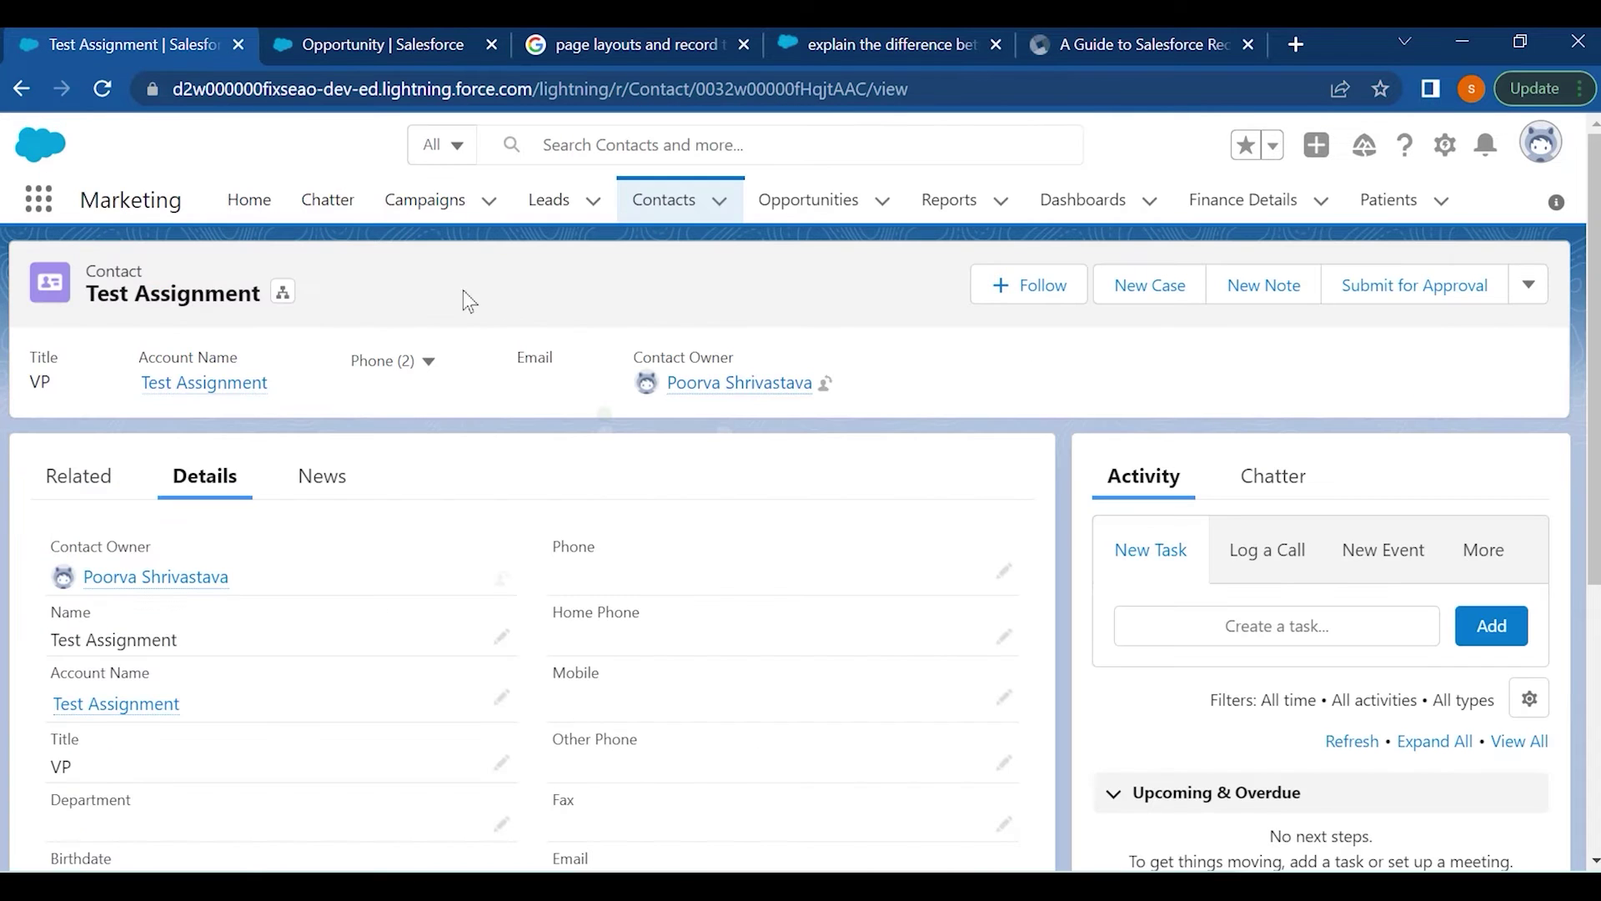
pyautogui.click(803, 201)
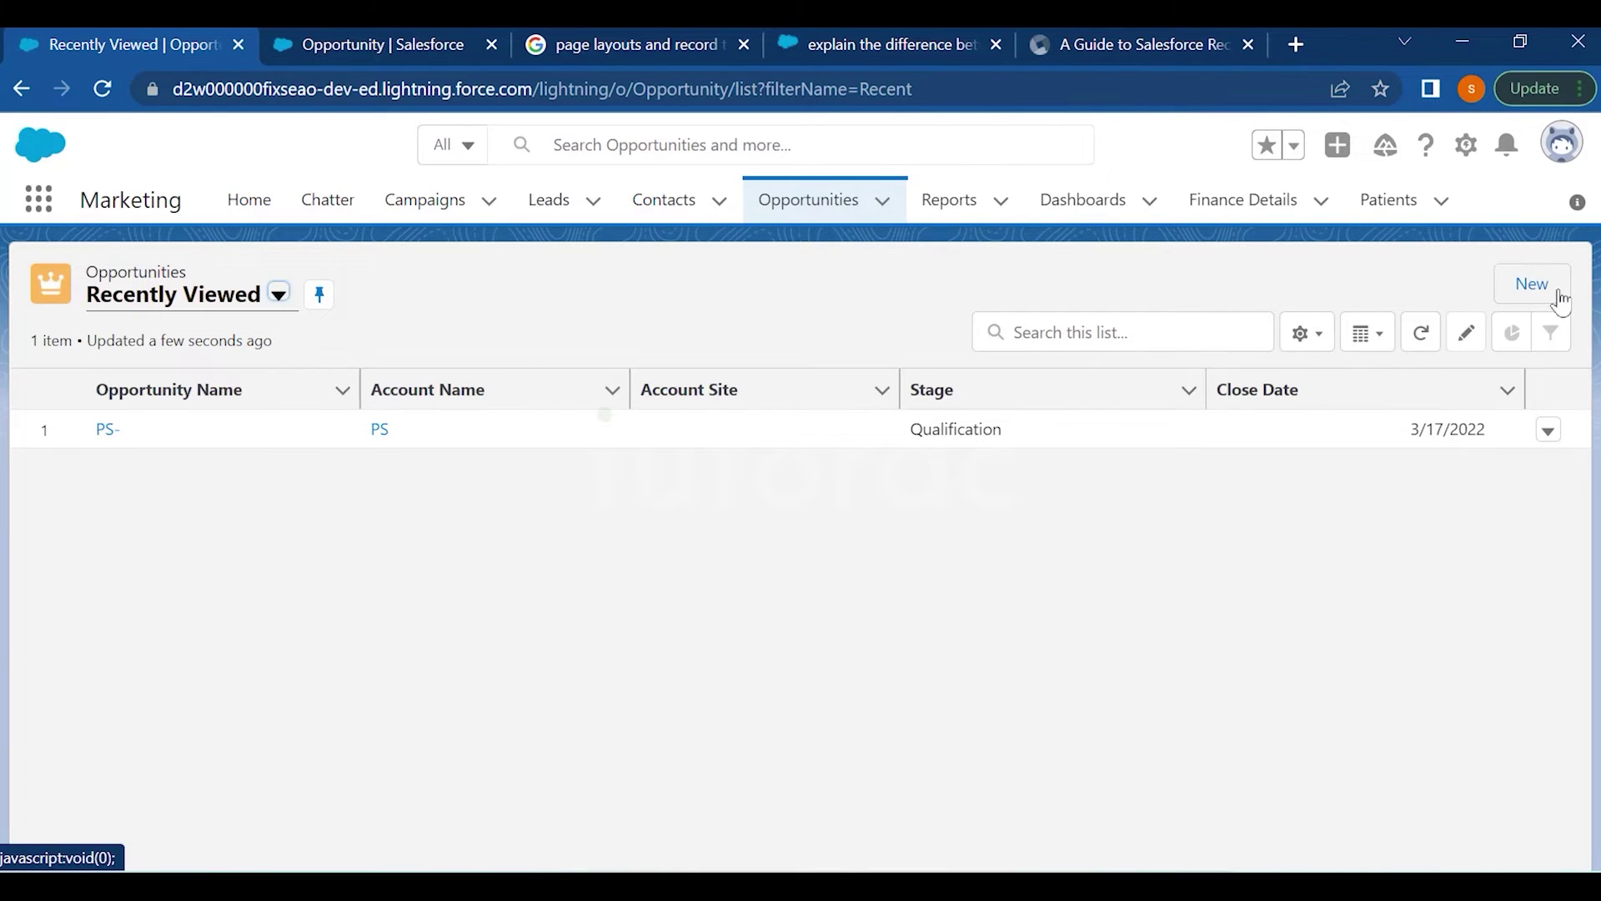
pyautogui.click(1532, 284)
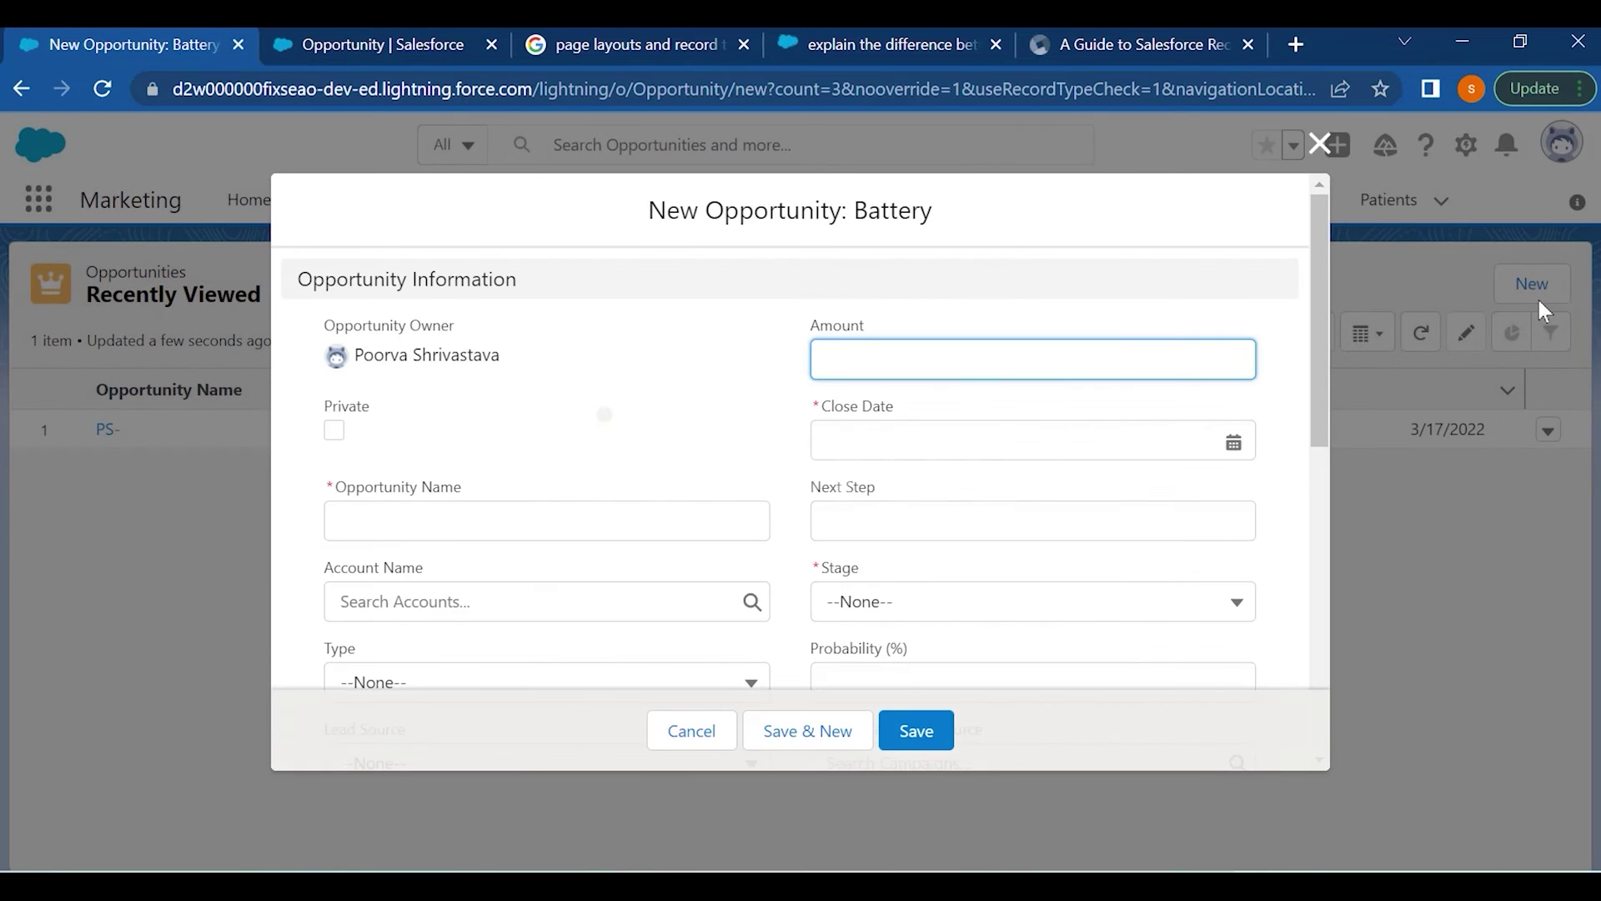
pyautogui.scroll(-7, 709, 394)
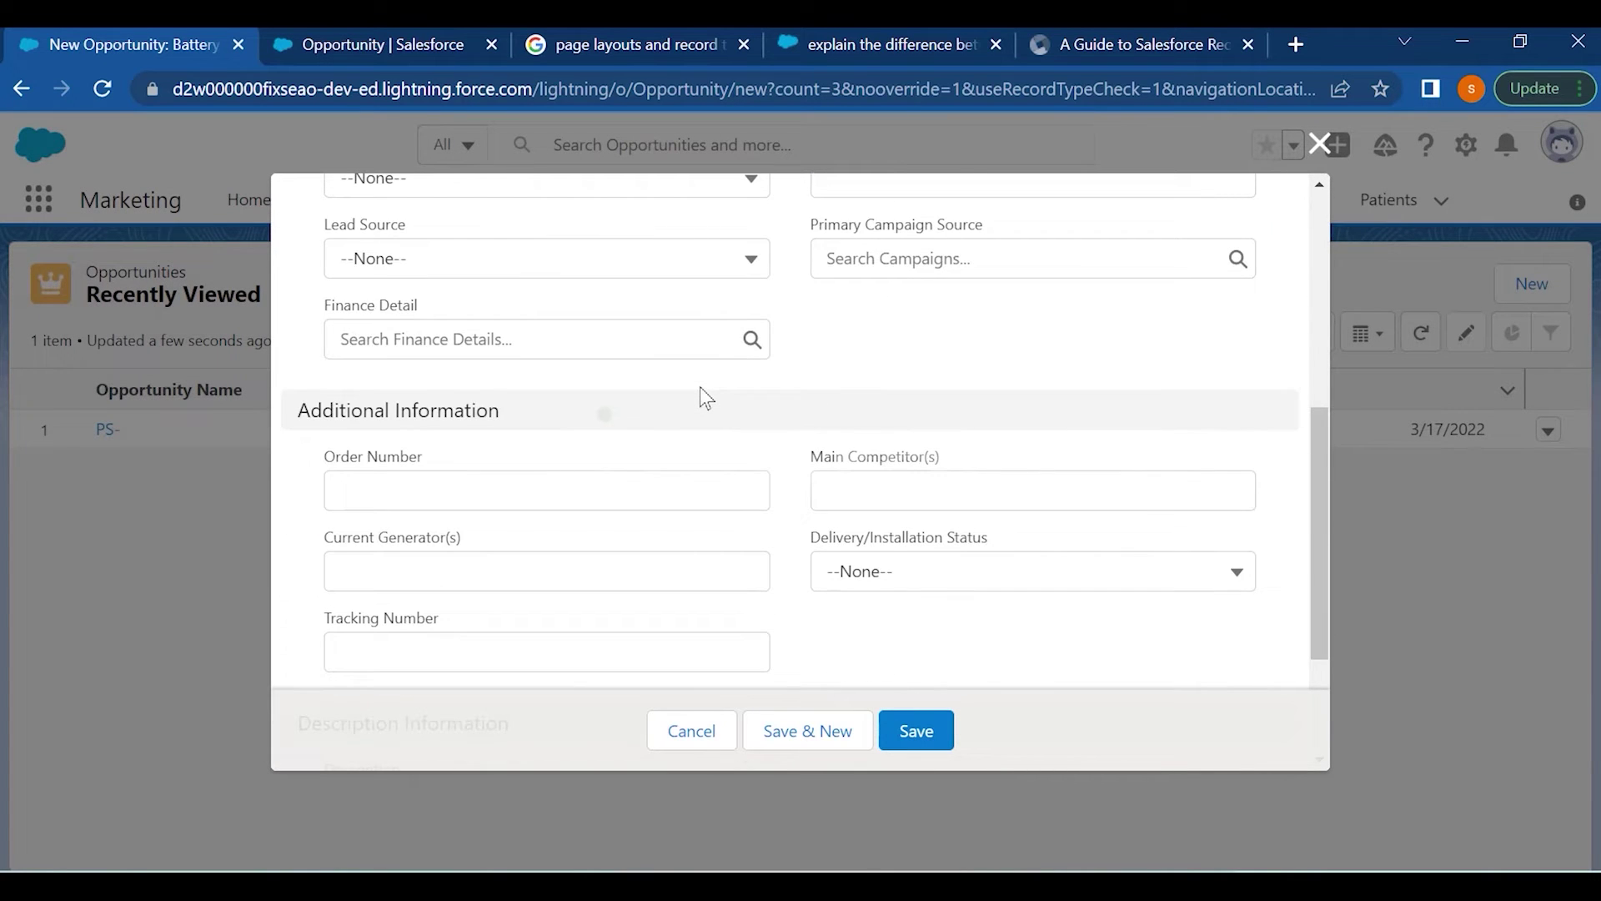
pyautogui.scroll(7, 707, 398)
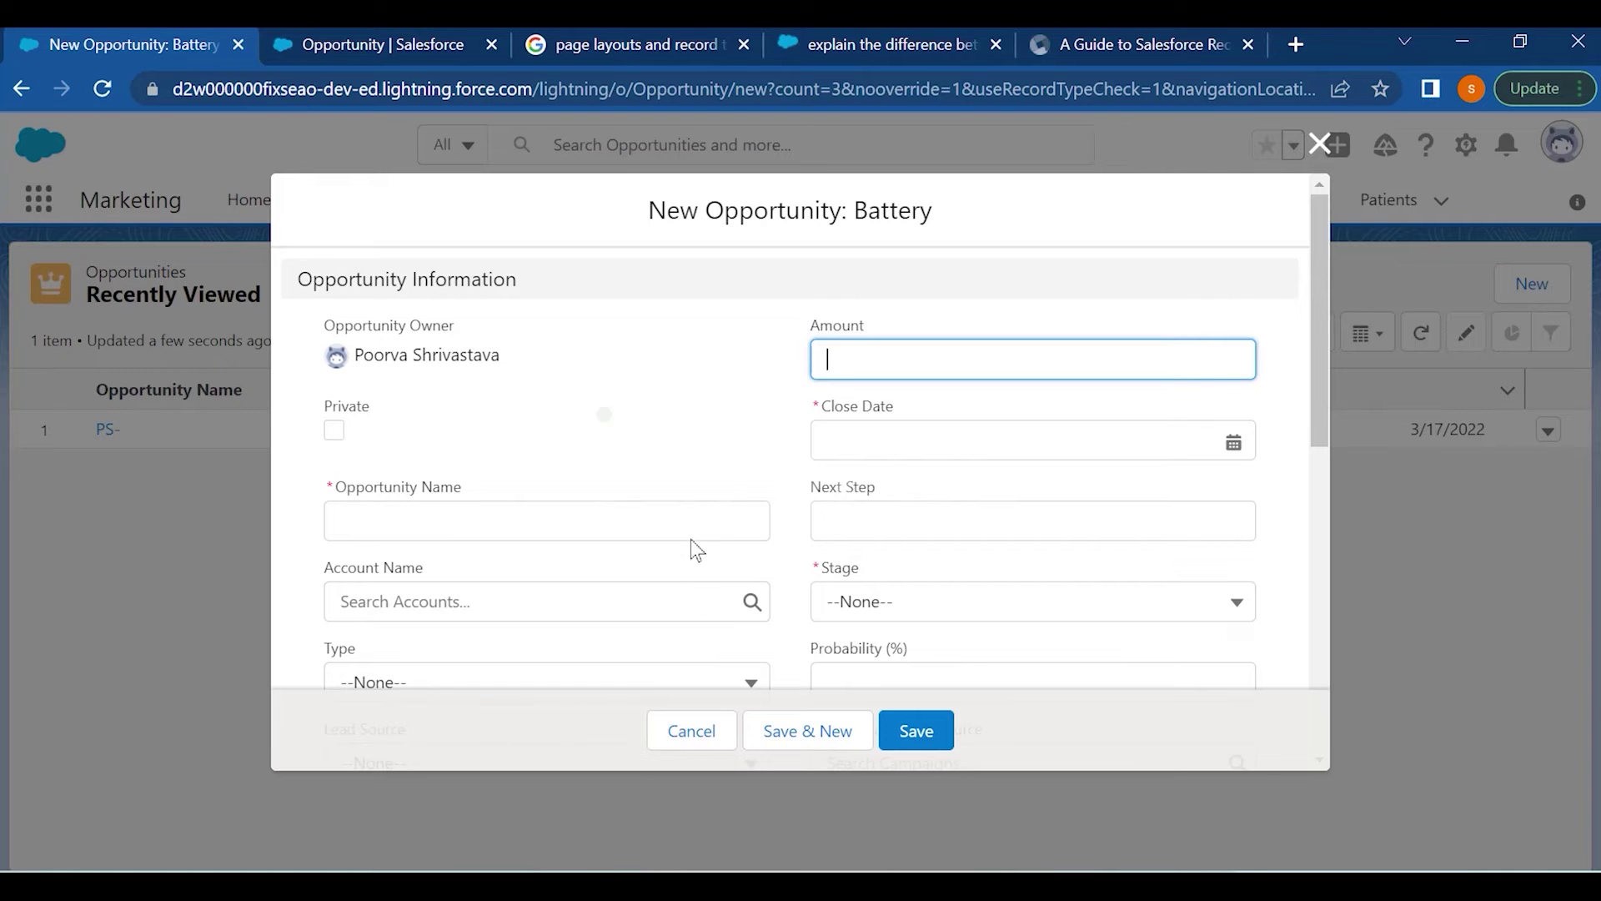
pyautogui.click(682, 733)
# Assign Copy of Opportunity Layout to all profiles for both the Master and Battery record types and save the assignments
pyautogui.click(377, 37)
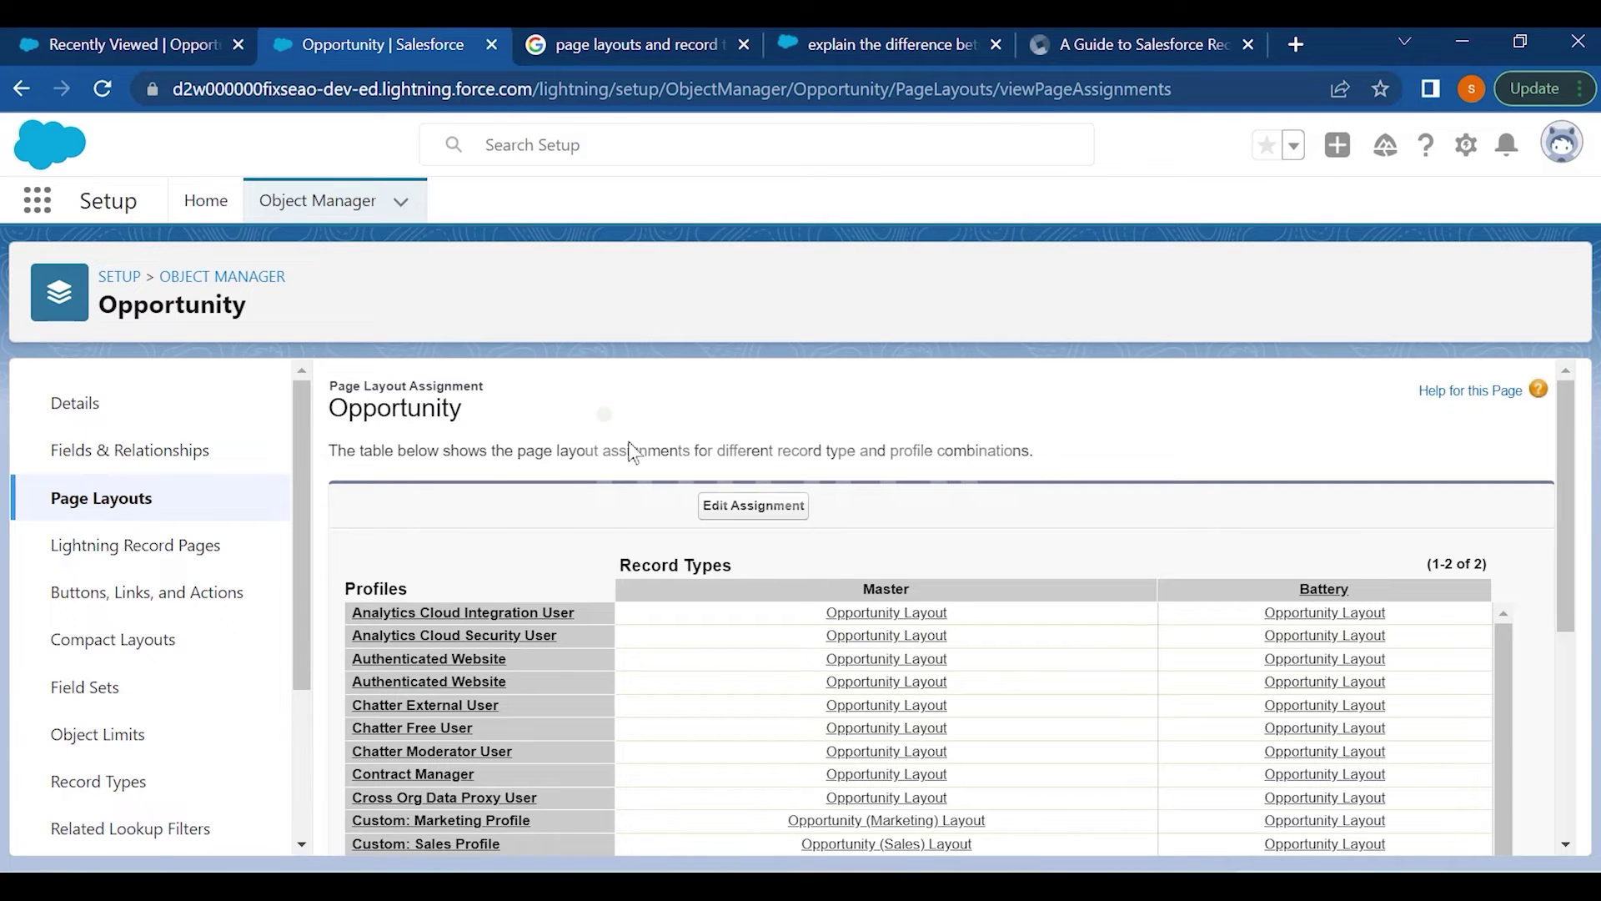
pyautogui.click(753, 507)
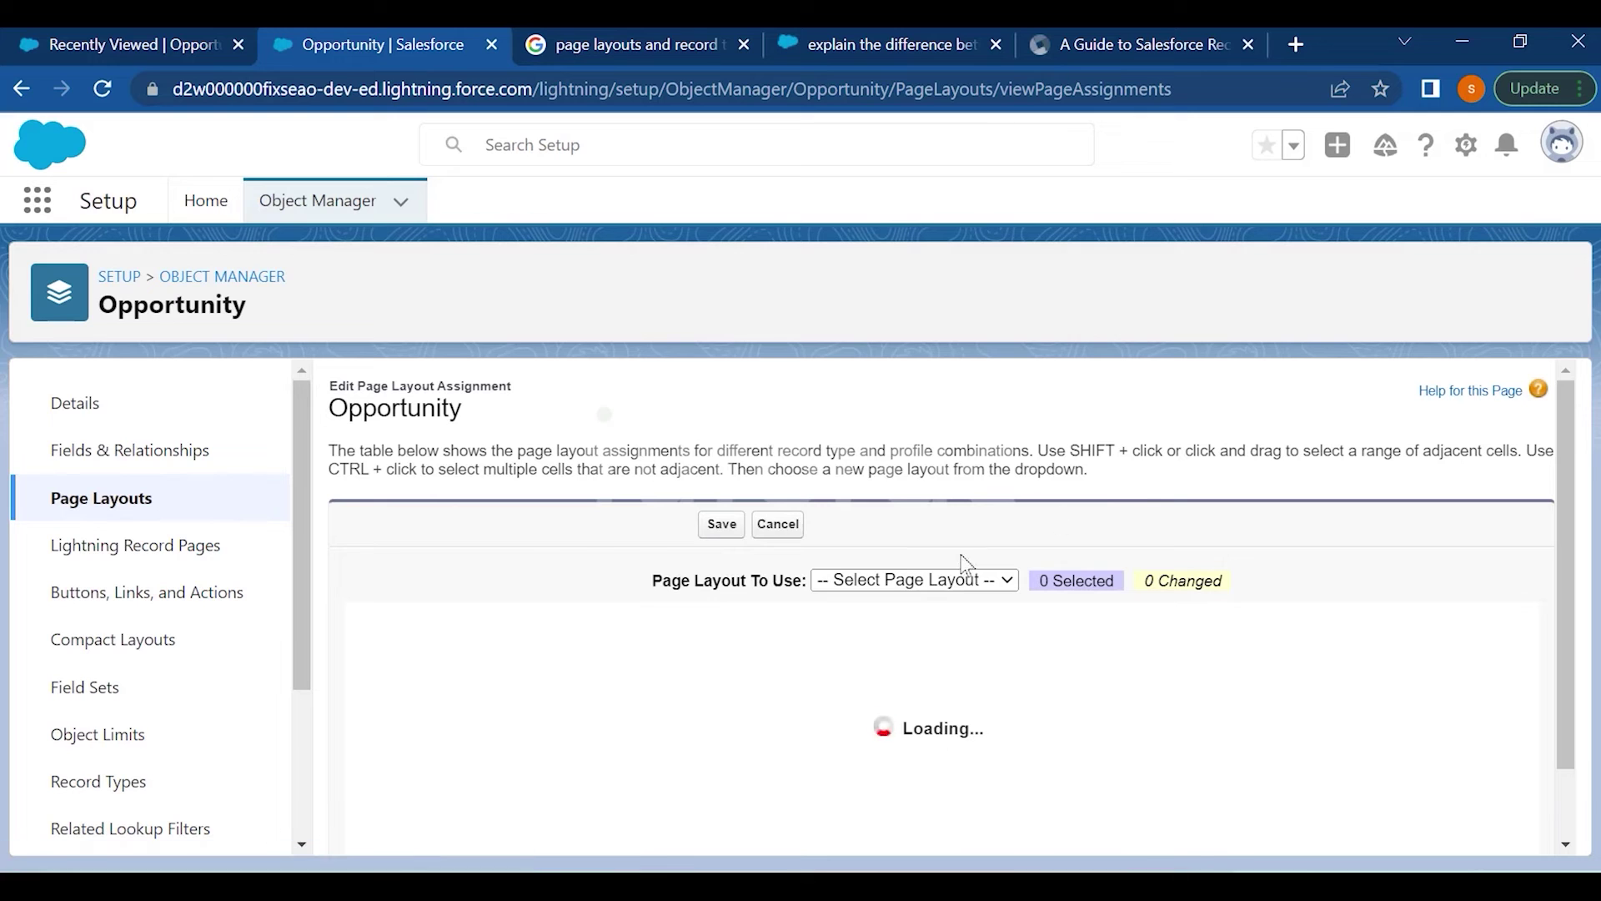
pyautogui.click(945, 581)
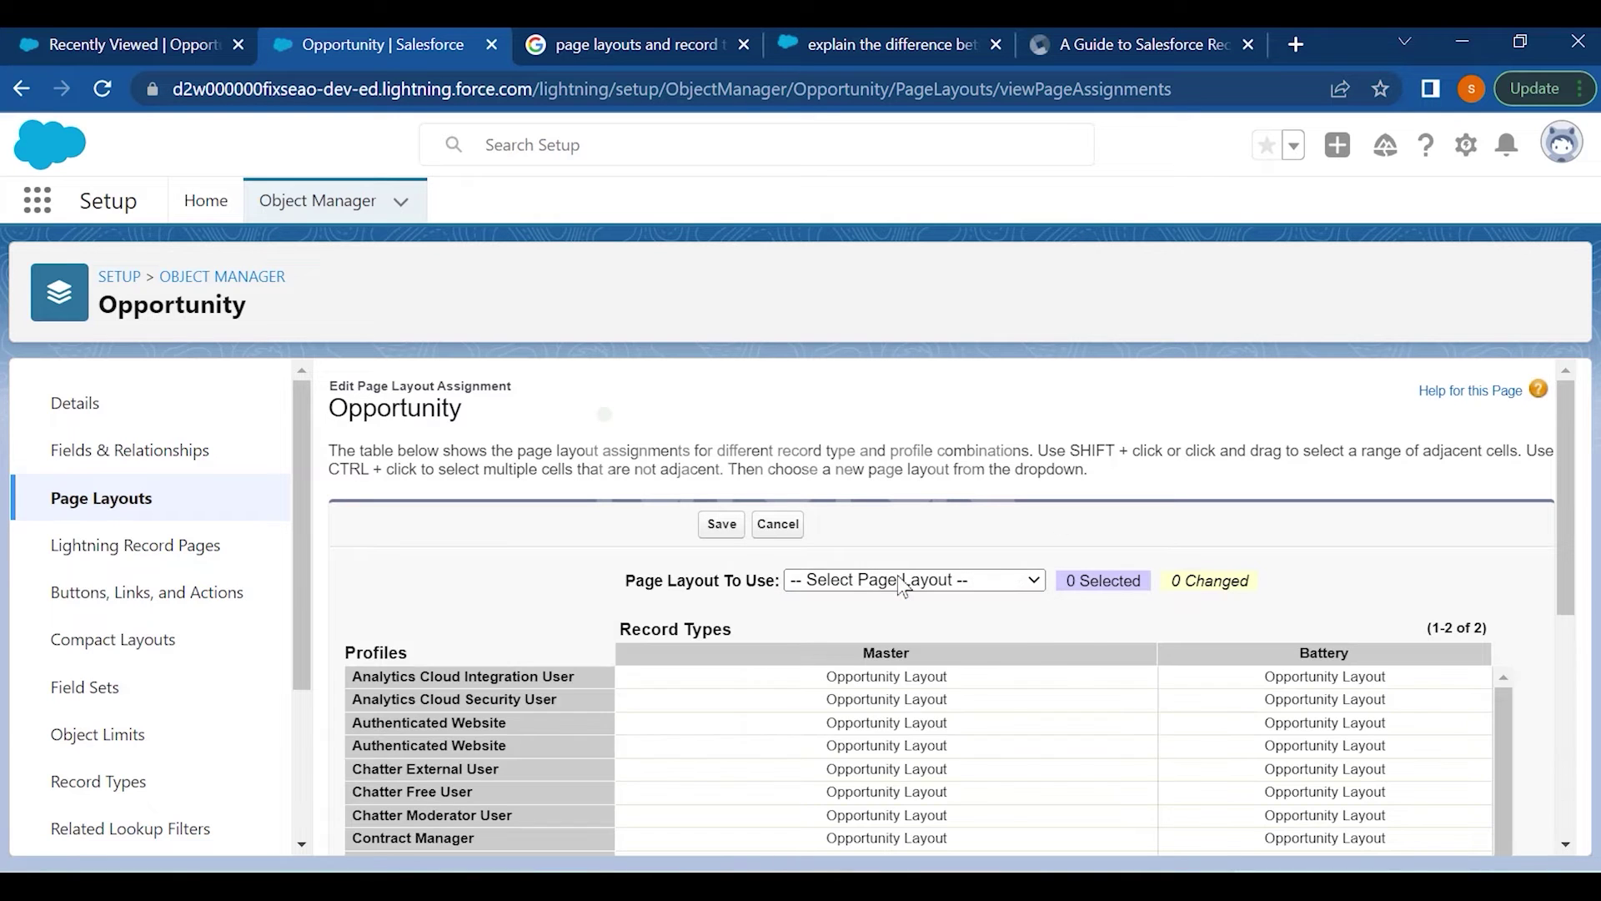
pyautogui.click(894, 621)
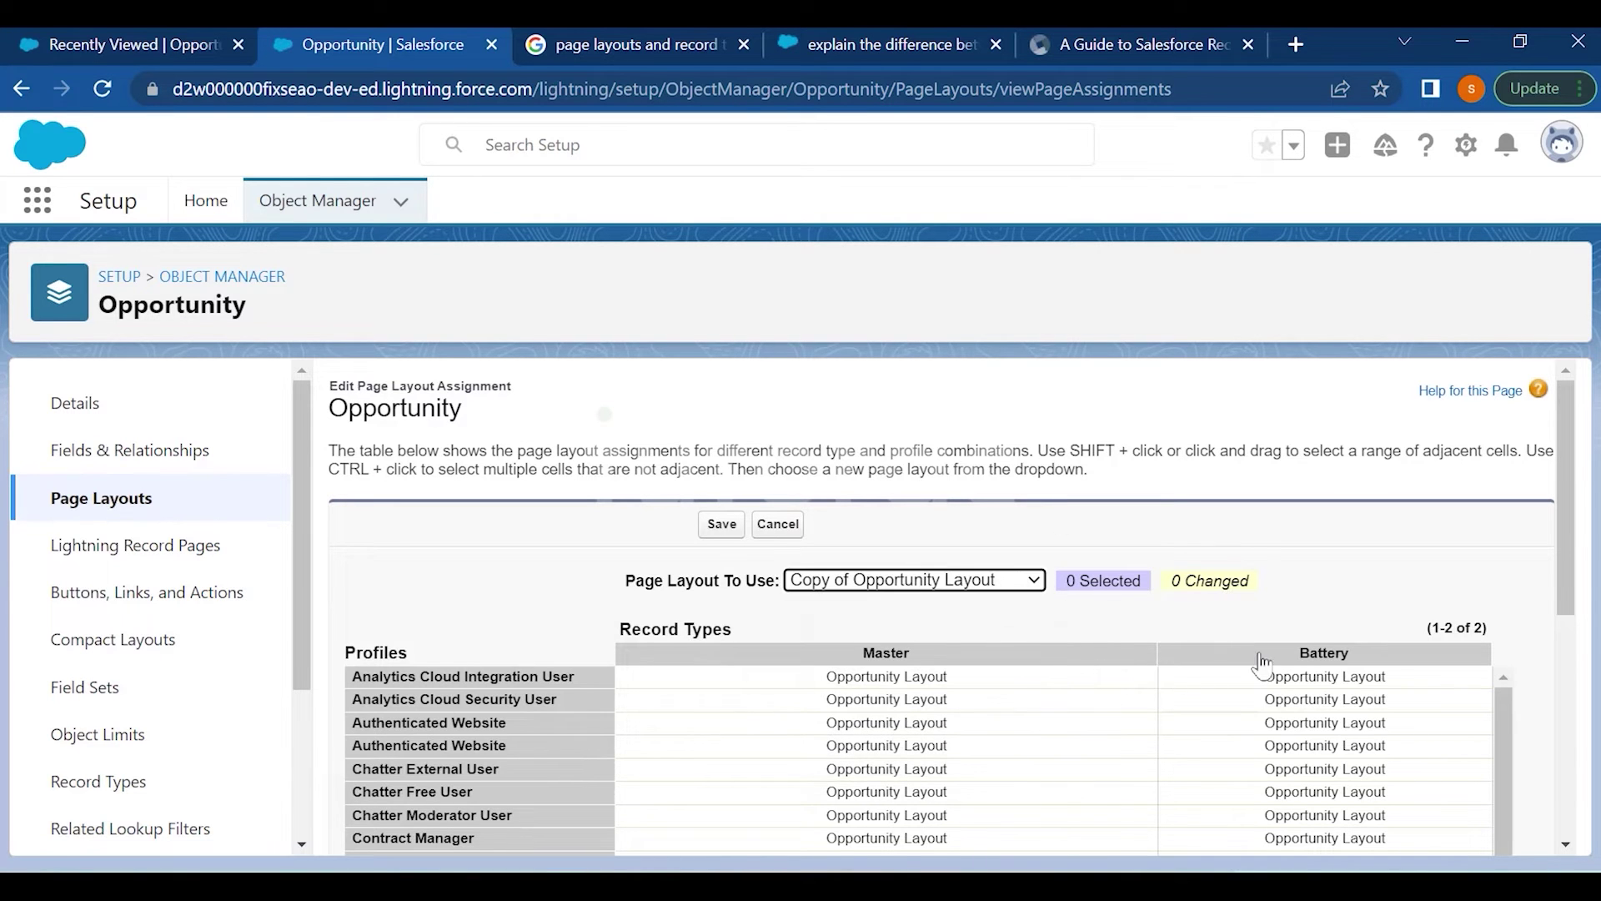
pyautogui.click(1261, 659)
pyautogui.click(1037, 663)
pyautogui.click(858, 584)
pyautogui.click(894, 618)
pyautogui.click(722, 524)
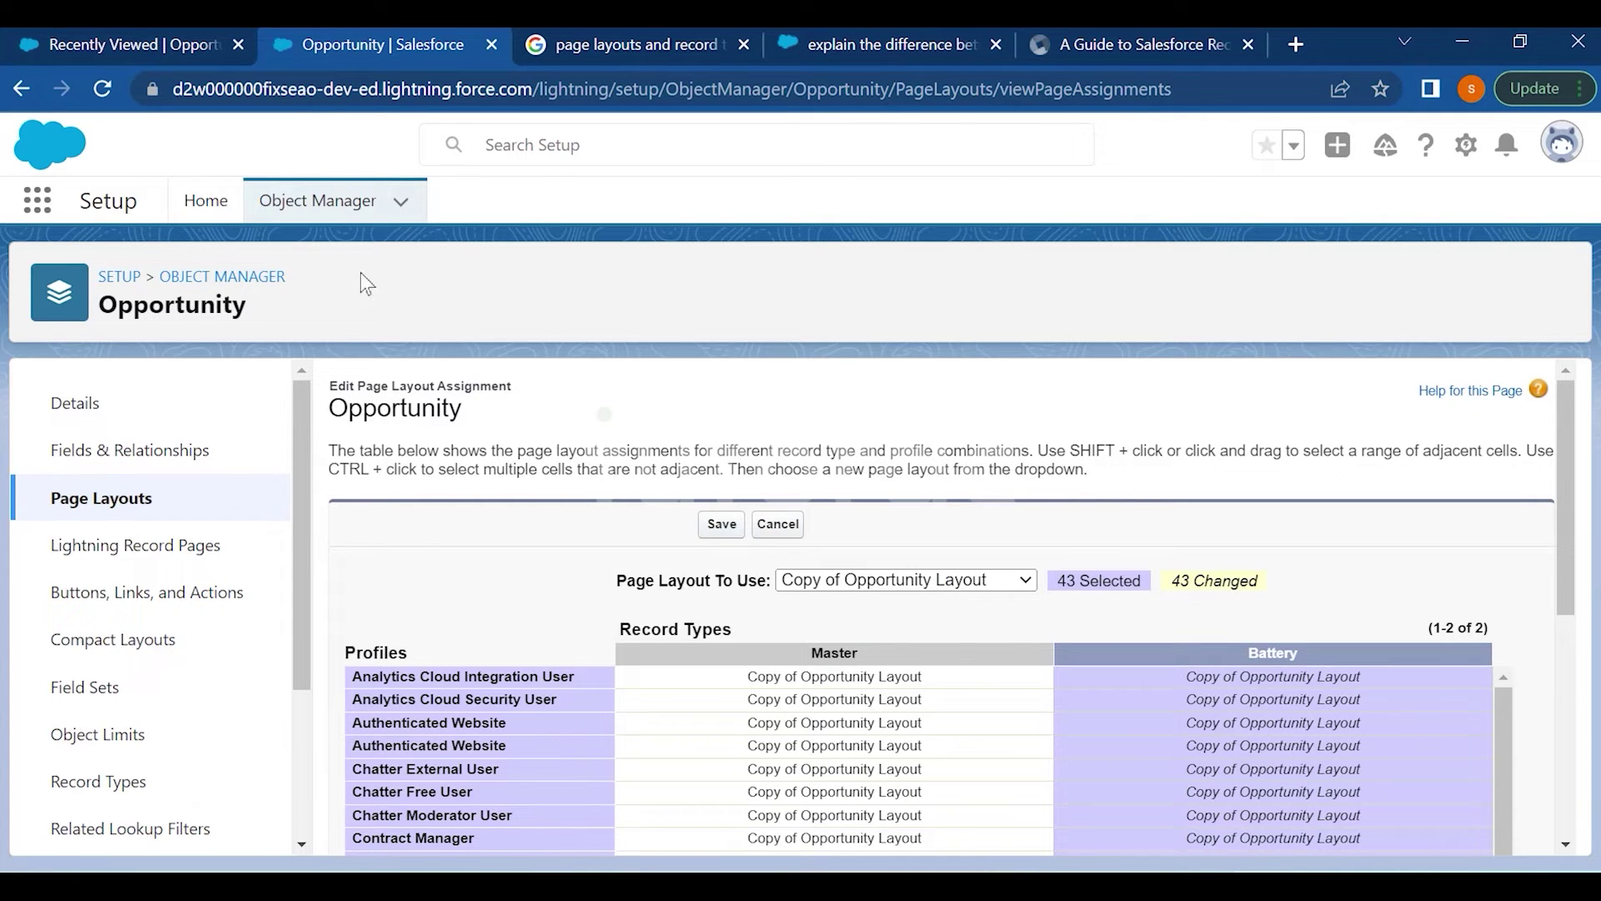
# Reload the Opportunities list in the Marketing app, open a new opportunity form and examine its layout, including the Lead Details section
pyautogui.click(131, 46)
pyautogui.click(350, 89)
pyautogui.press('Return')
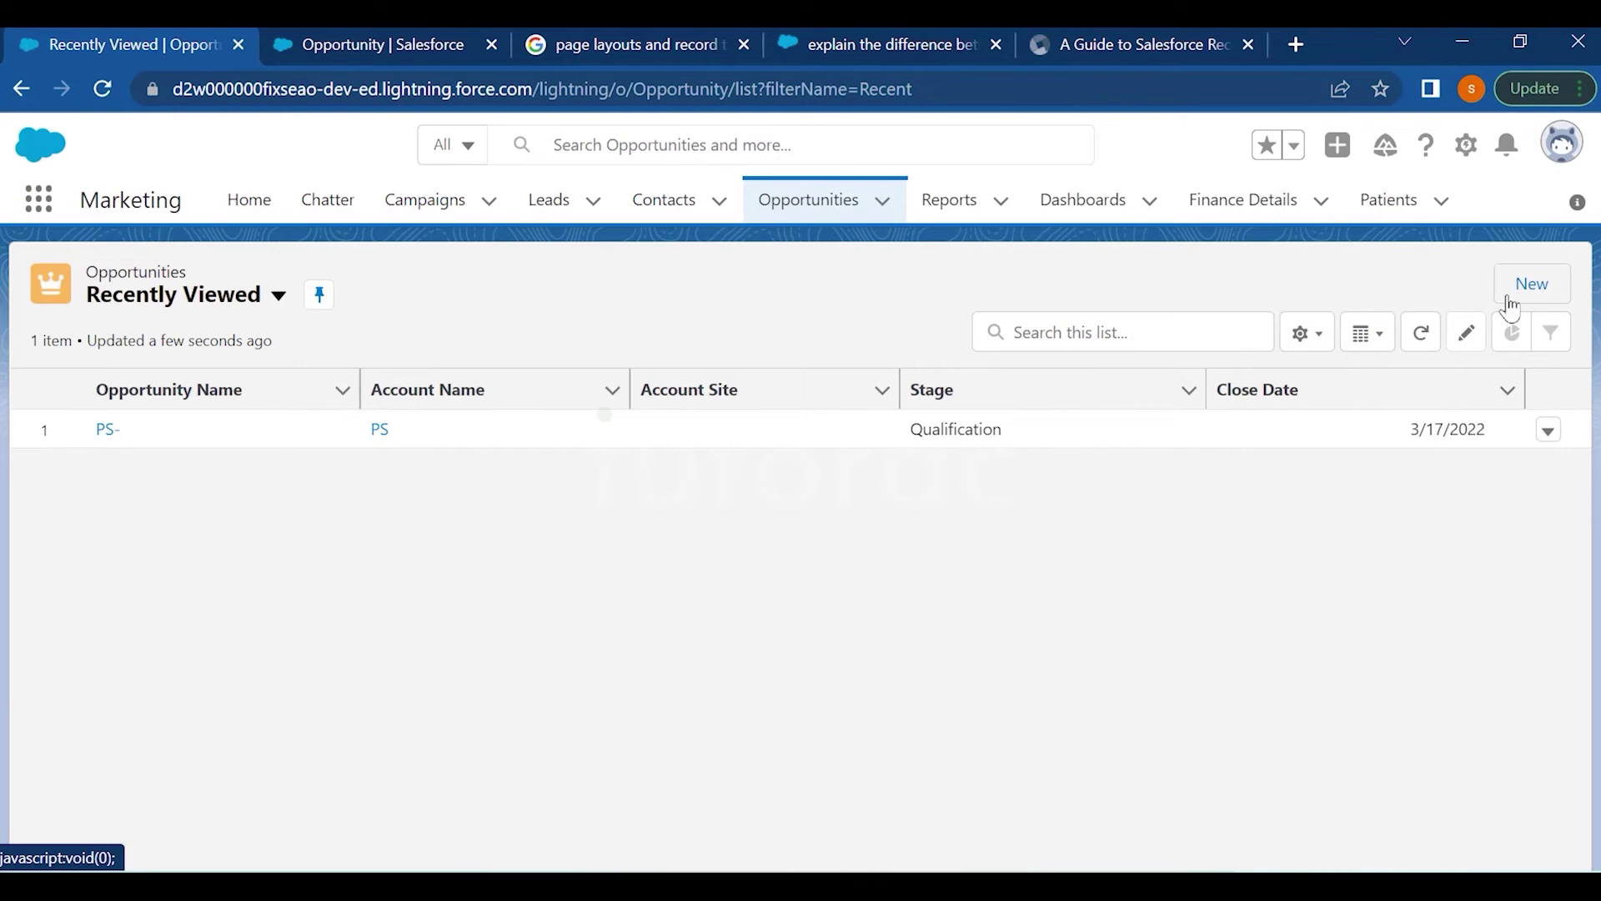
pyautogui.click(1511, 304)
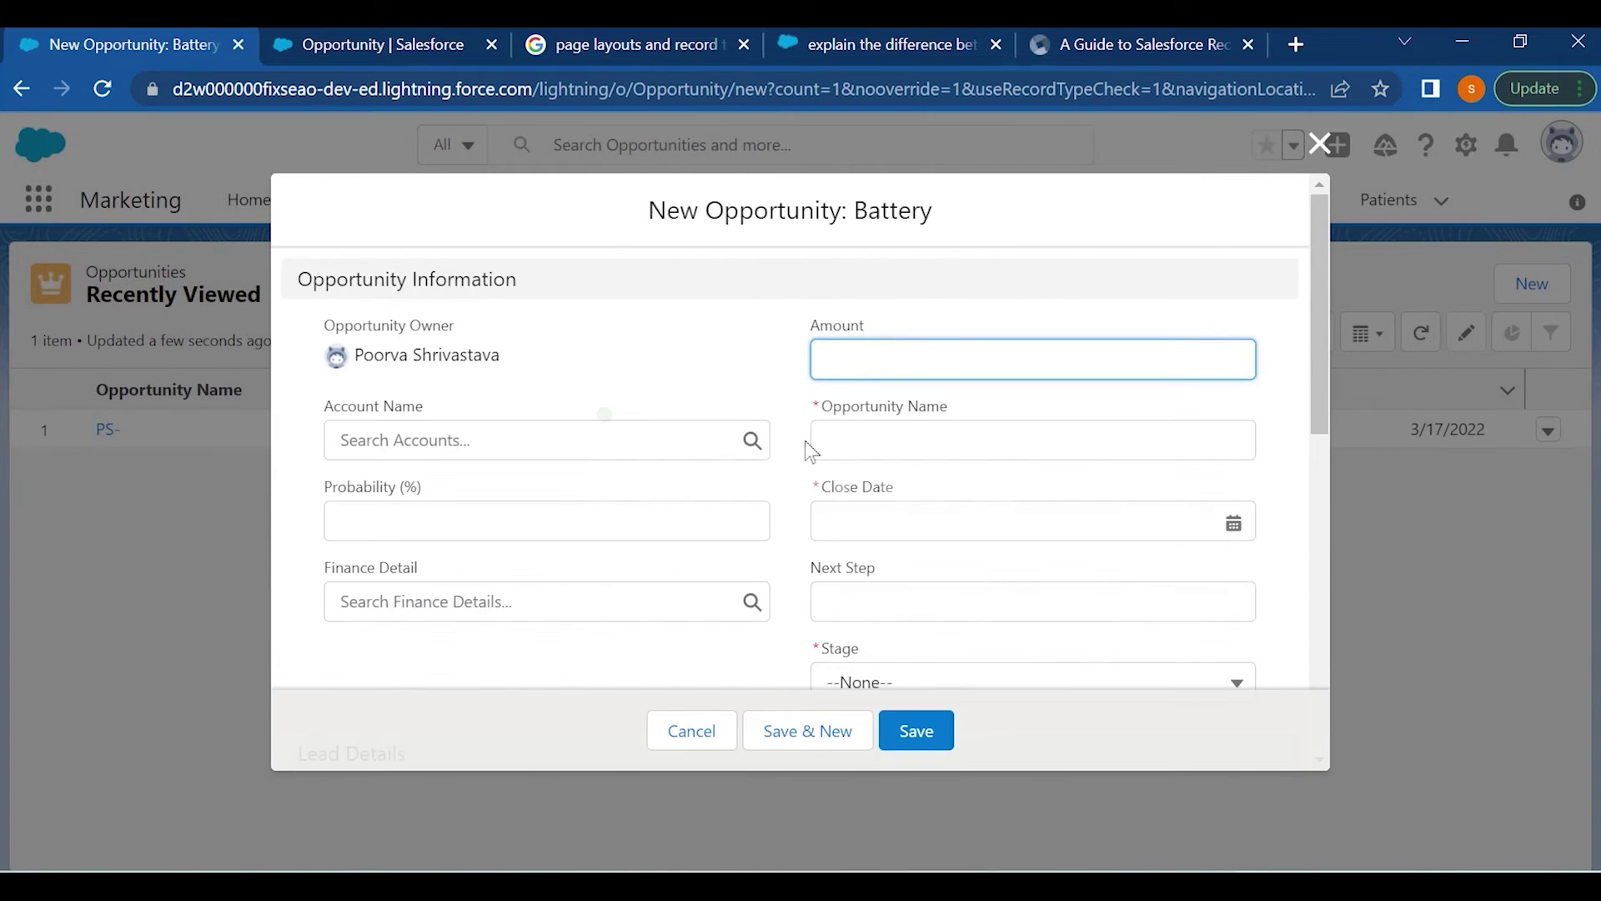
pyautogui.scroll(-5, 800, 450)
pyautogui.moveTo(416, 379); pyautogui.dragTo(307, 368)
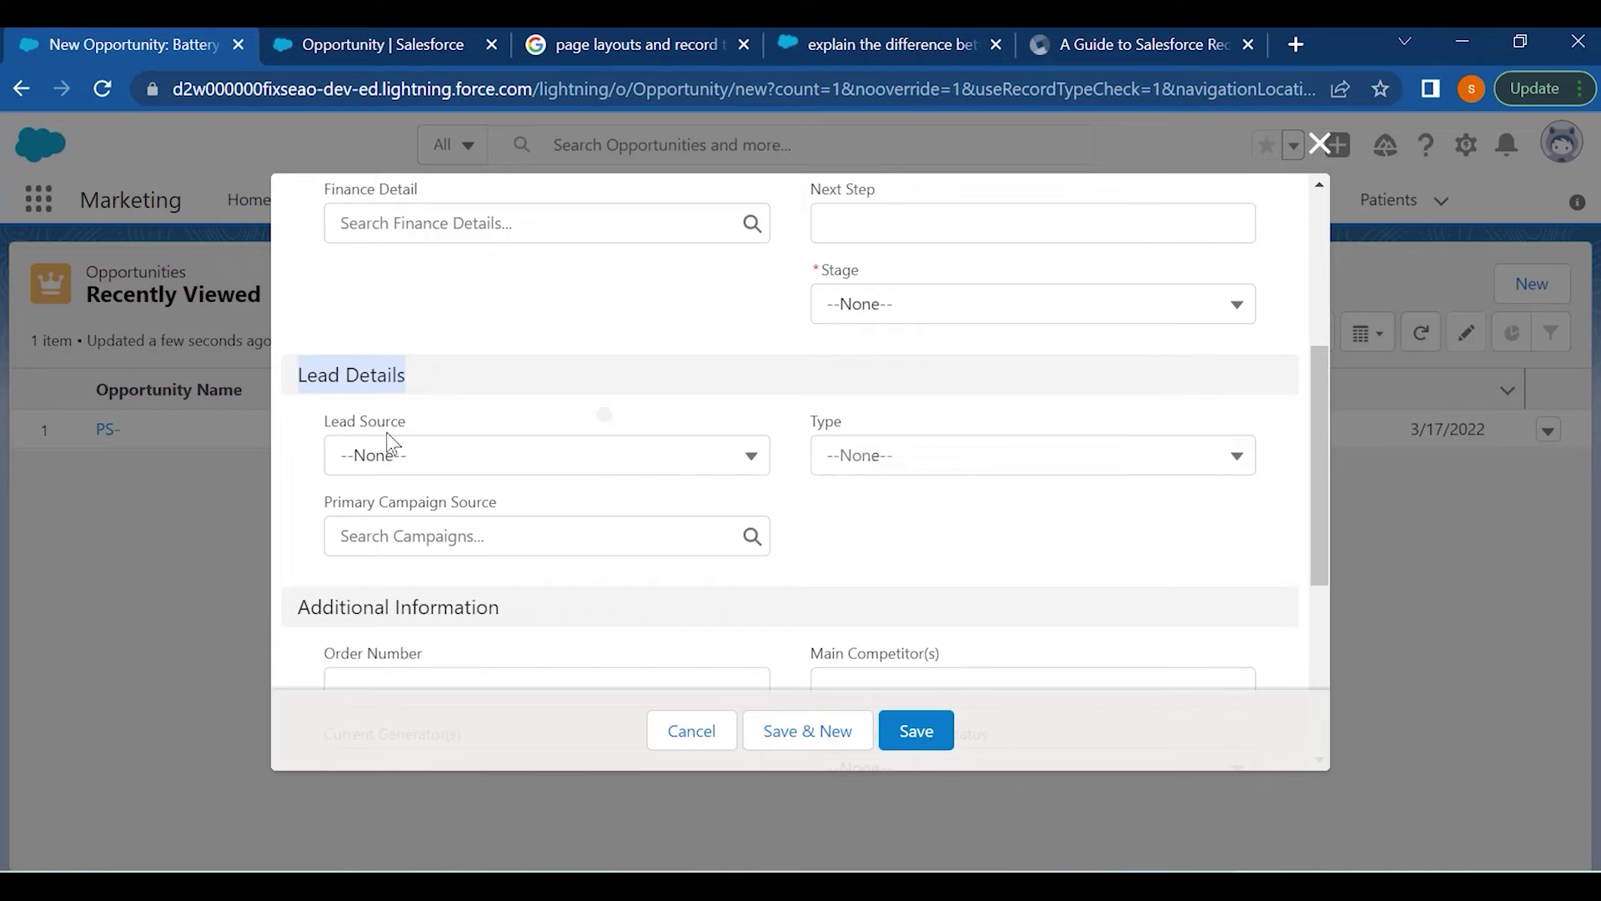
# Review the remaining sections of the new Battery opportunity form, close it, and reload the Opportunities list in the Marketing app
pyautogui.scroll(-5, 523, 509)
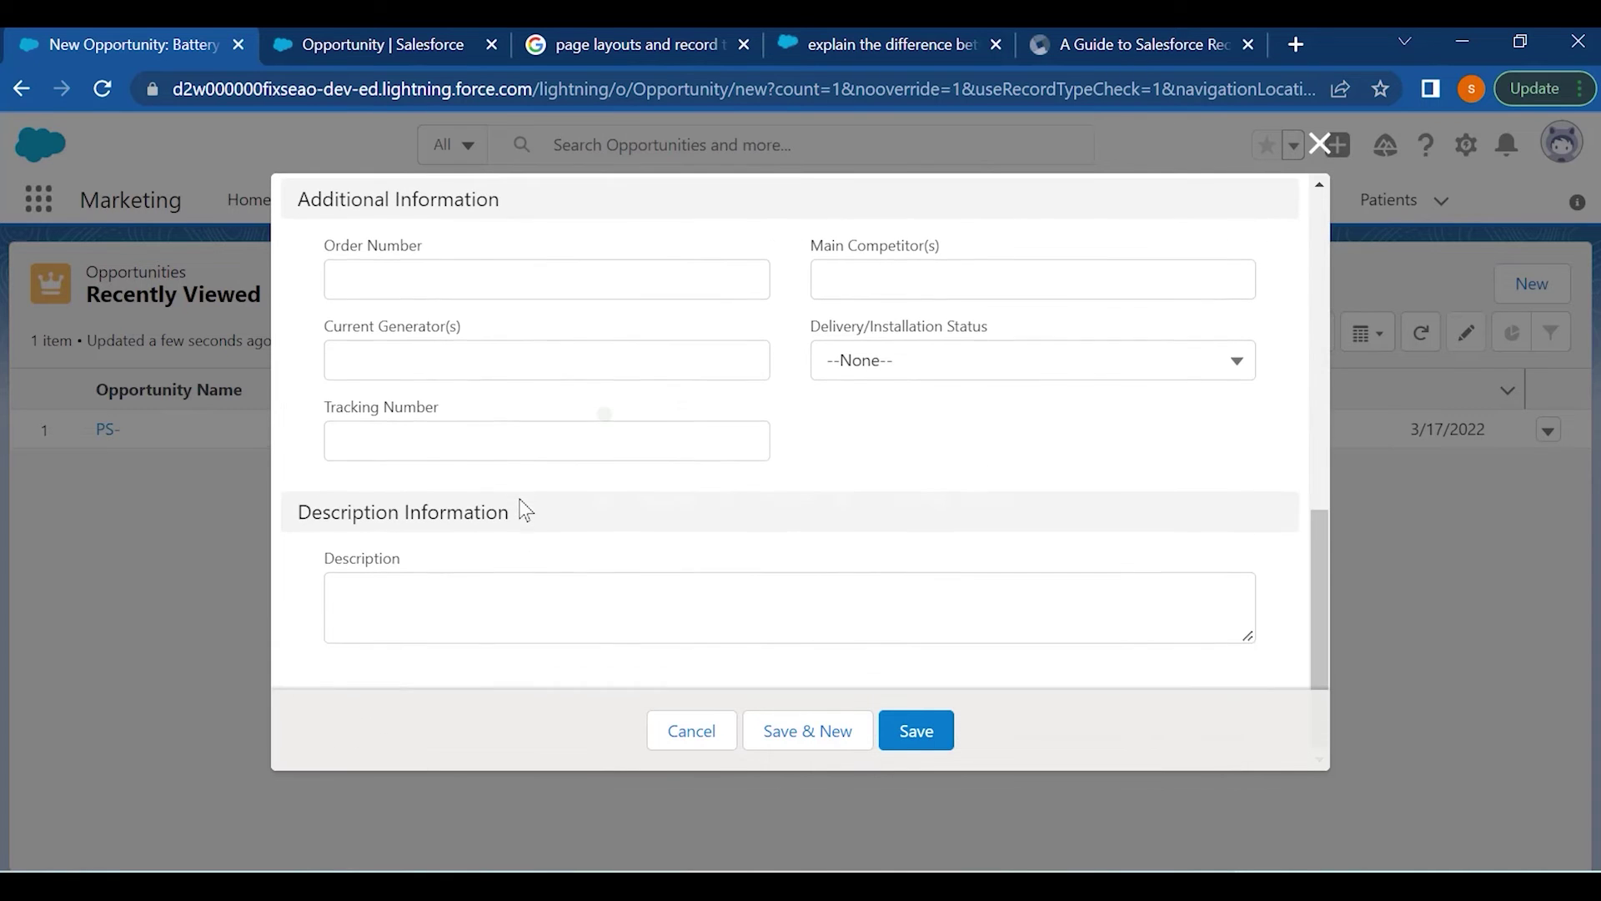
pyautogui.scroll(10, 1024, 480)
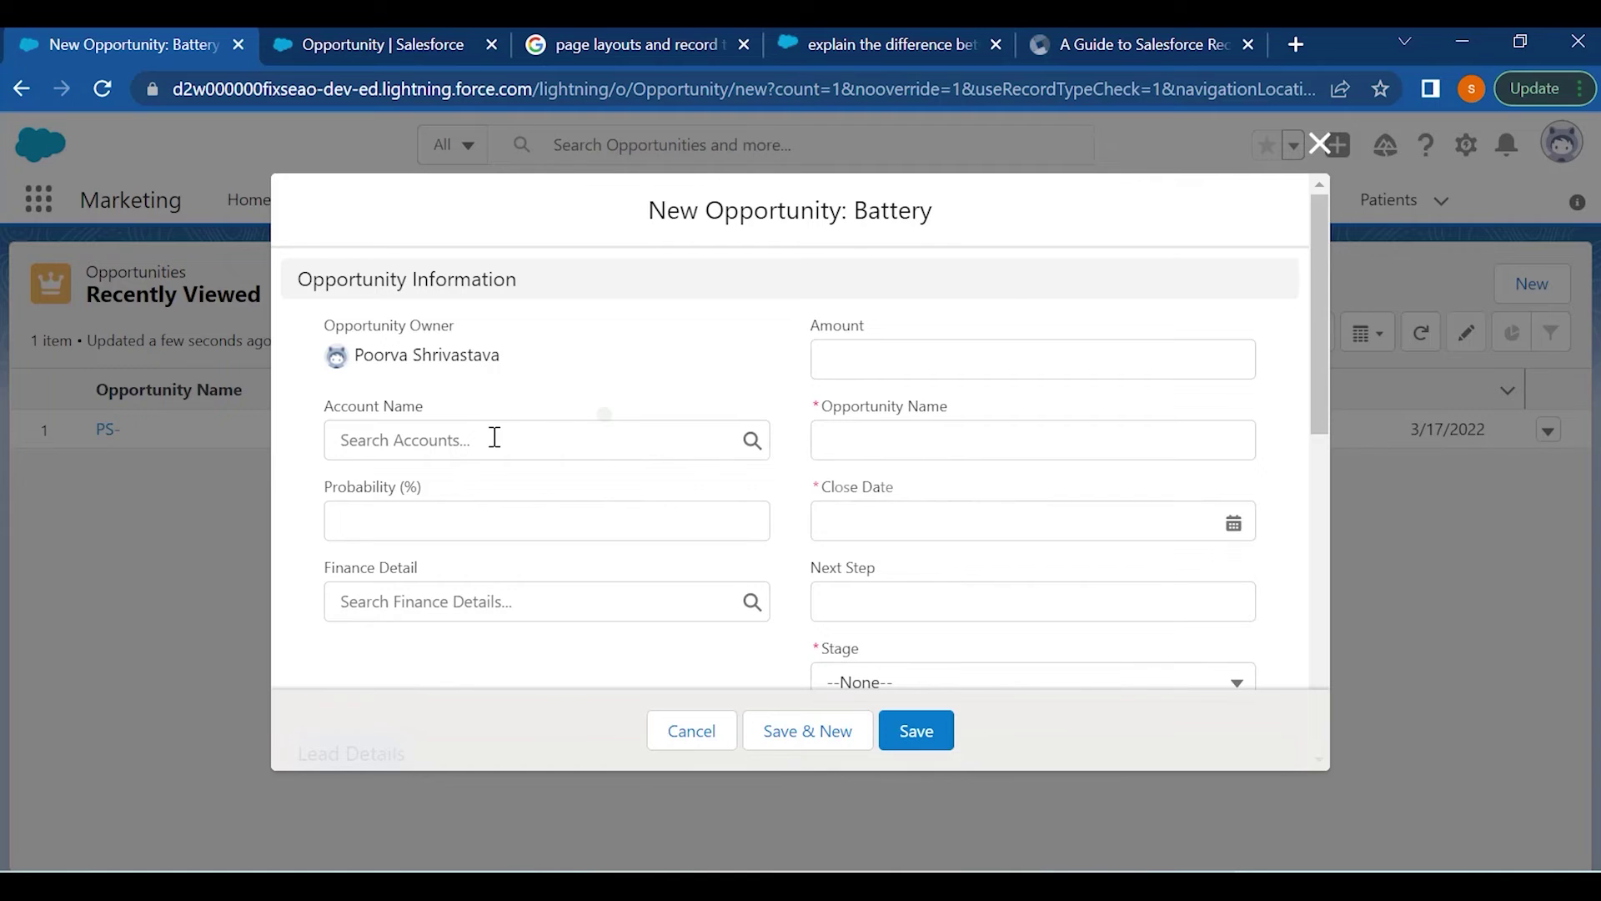
pyautogui.scroll(-3, 948, 467)
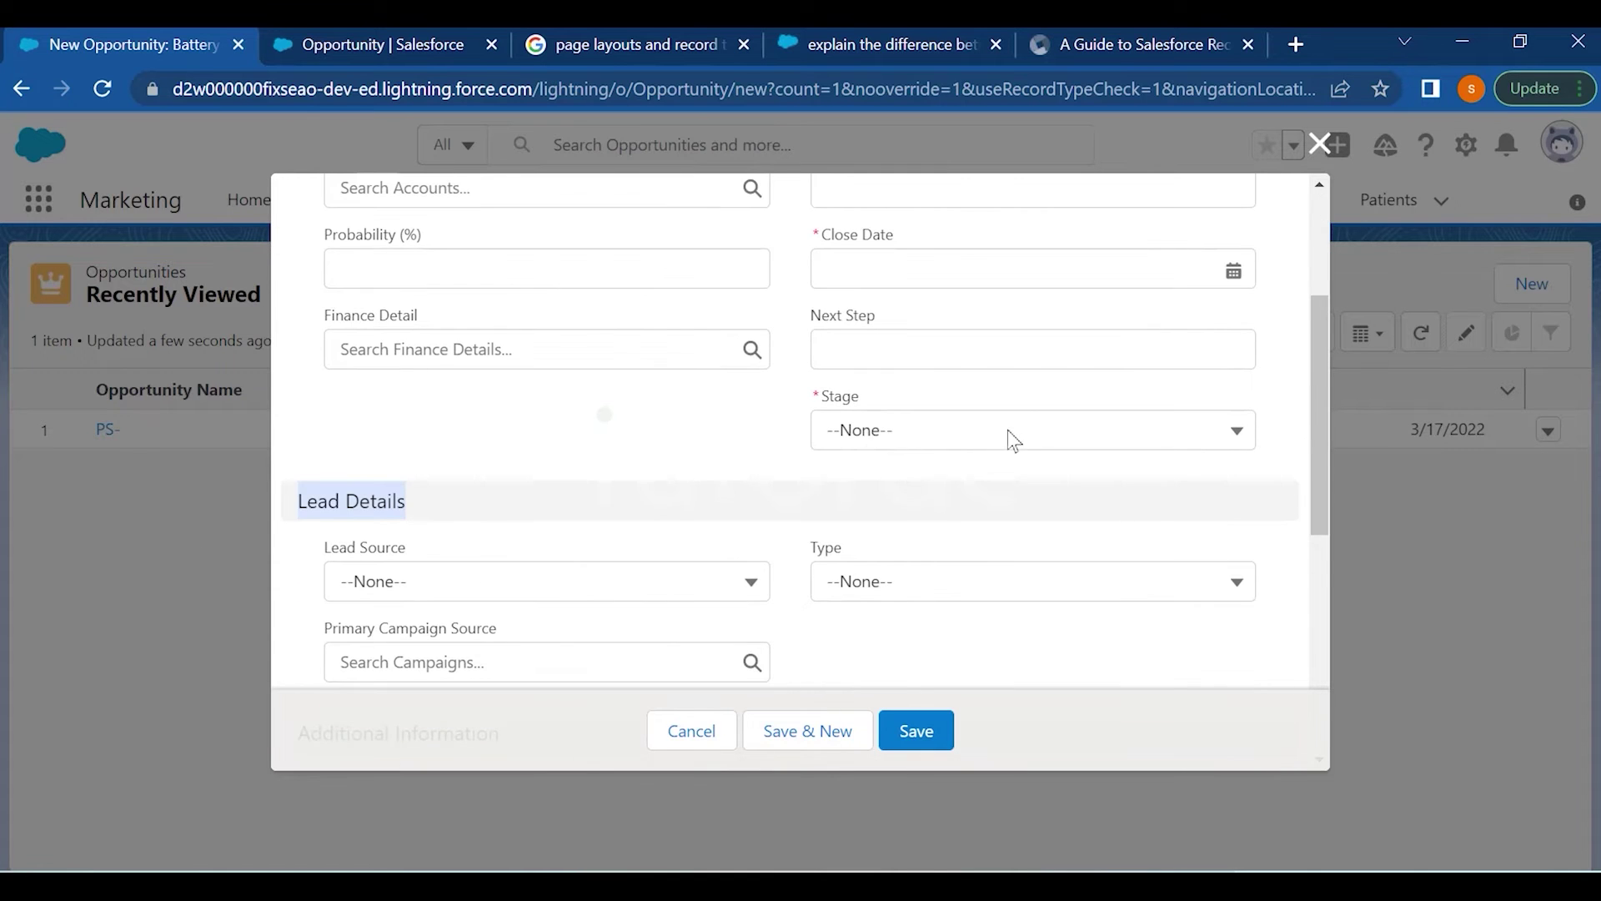
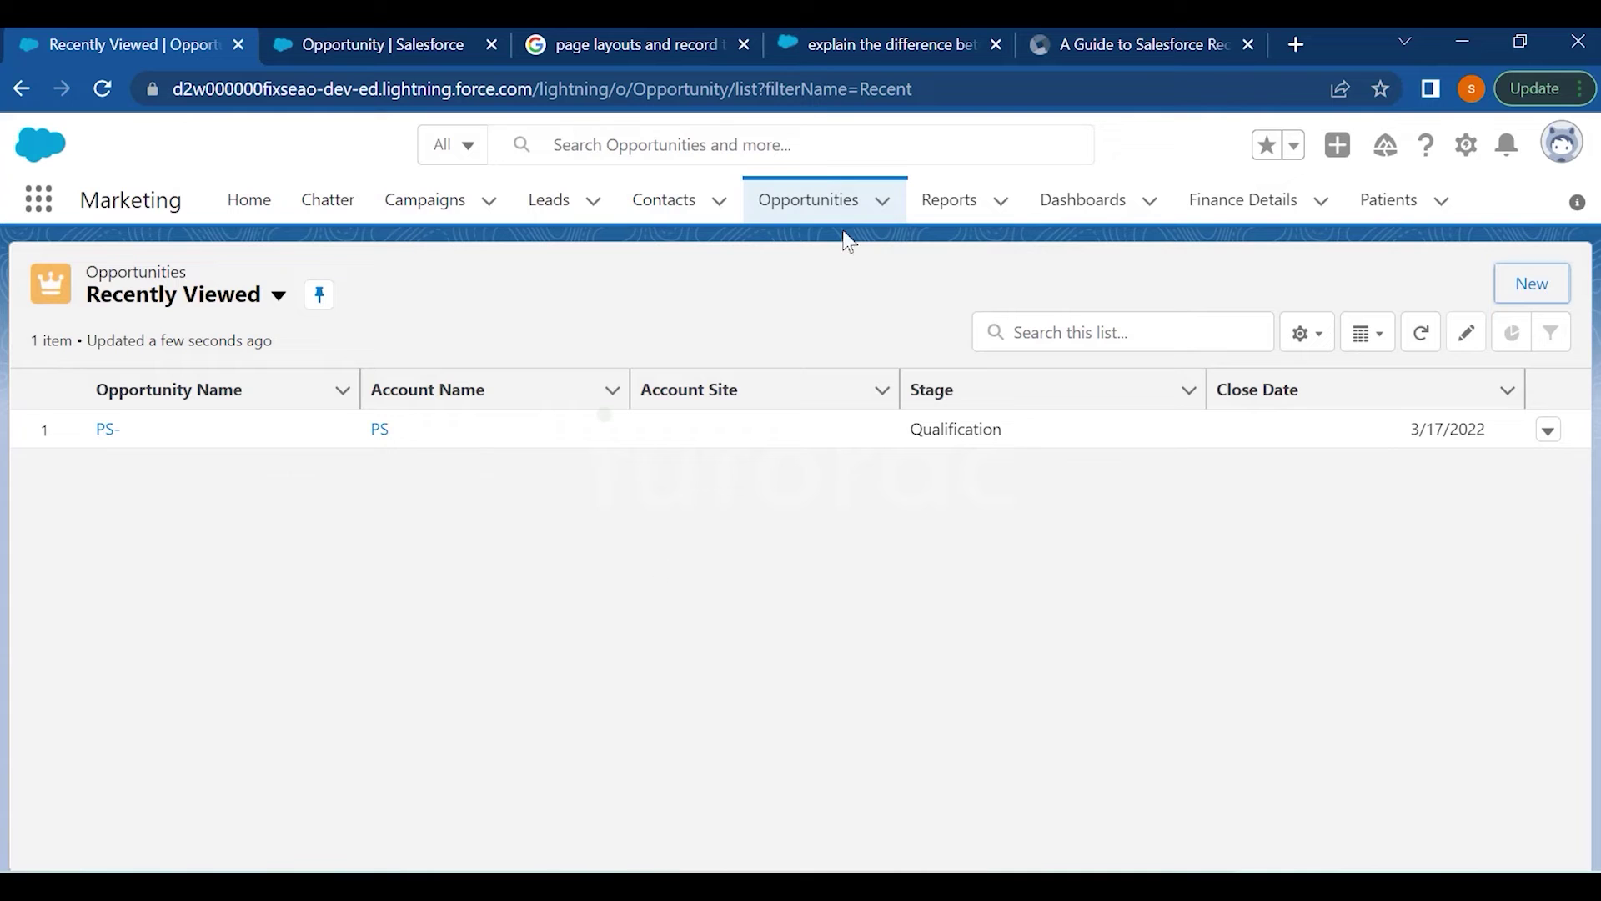
pyautogui.click(332, 42)
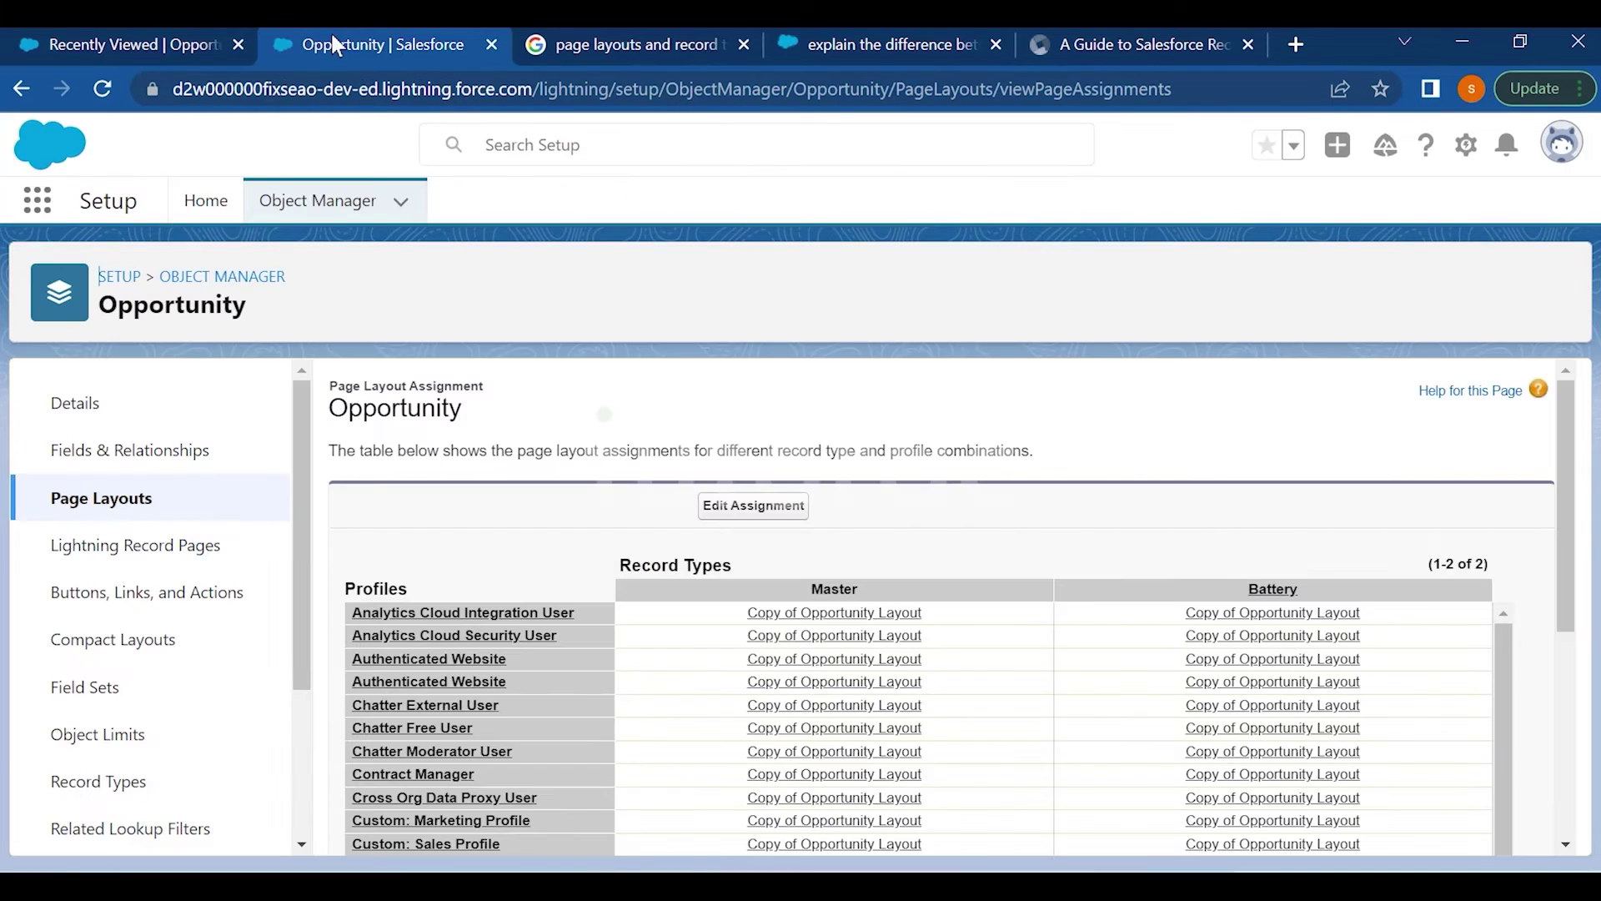
pyautogui.click(183, 43)
pyautogui.click(801, 202)
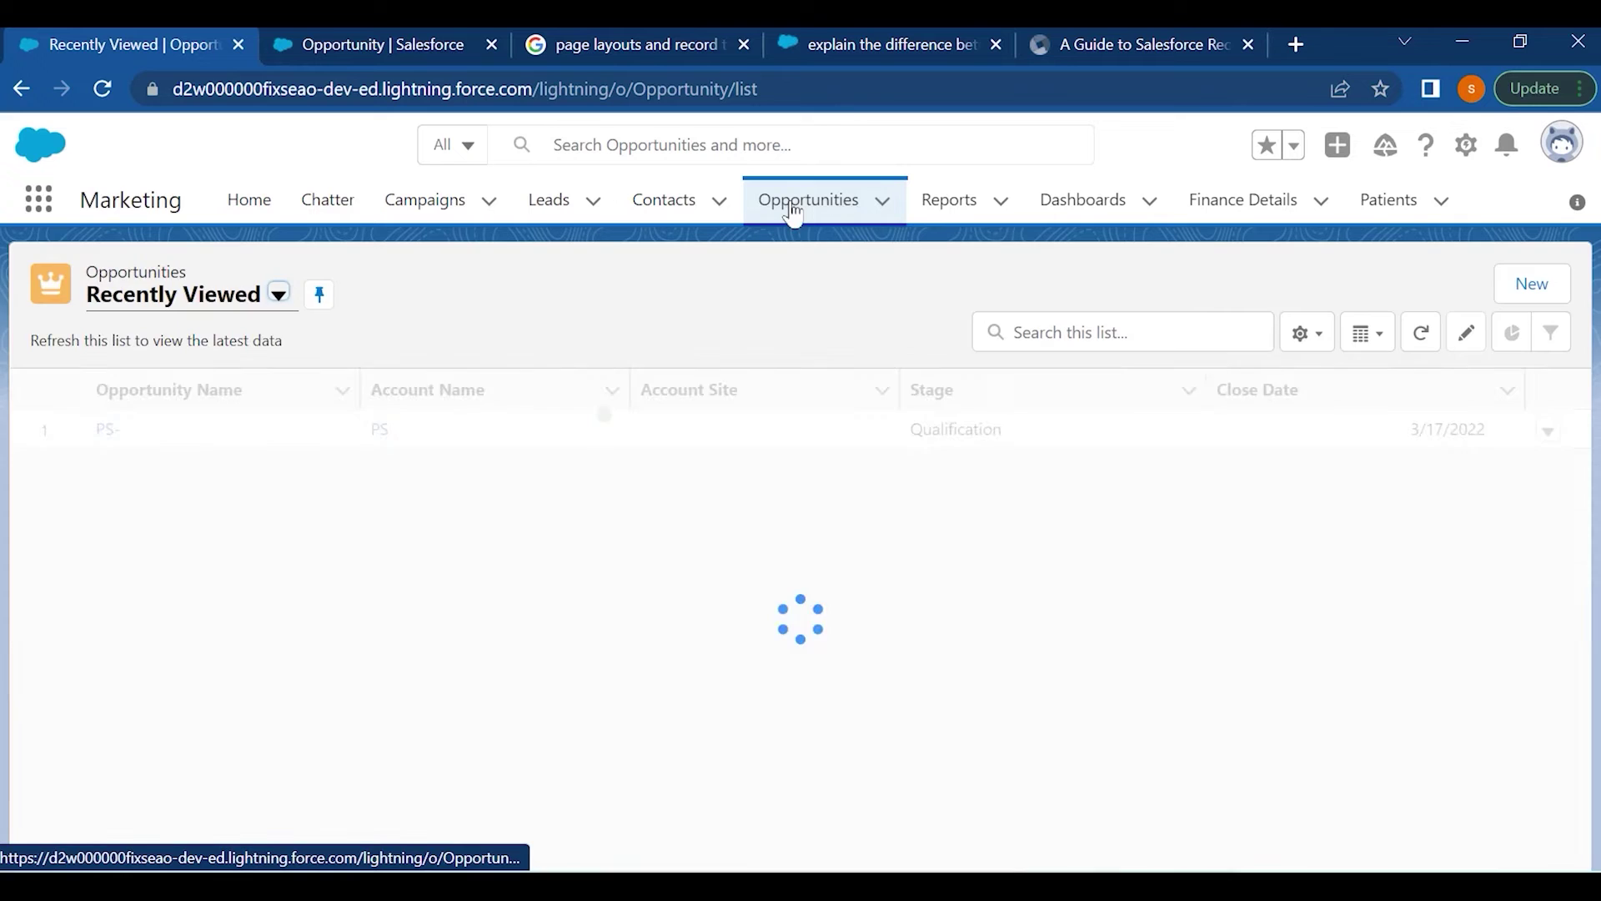
# Open the Opportunity object's record types in Setup, try to delete the Battery record type, and review the profiles that use it
pyautogui.click(404, 37)
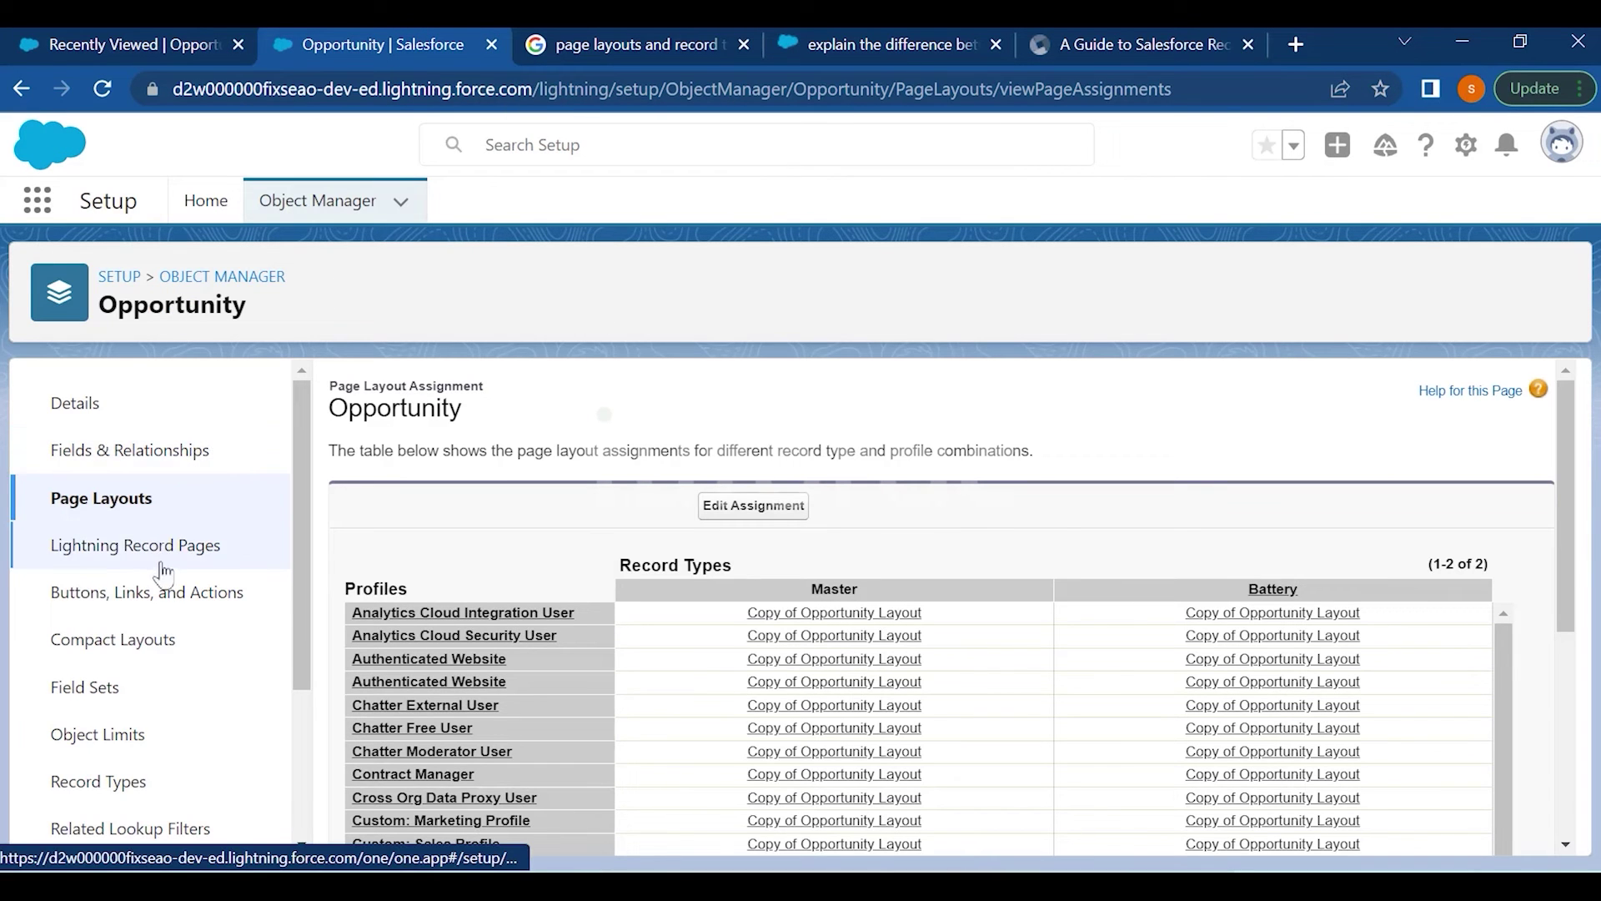
pyautogui.scroll(-3, 159, 533)
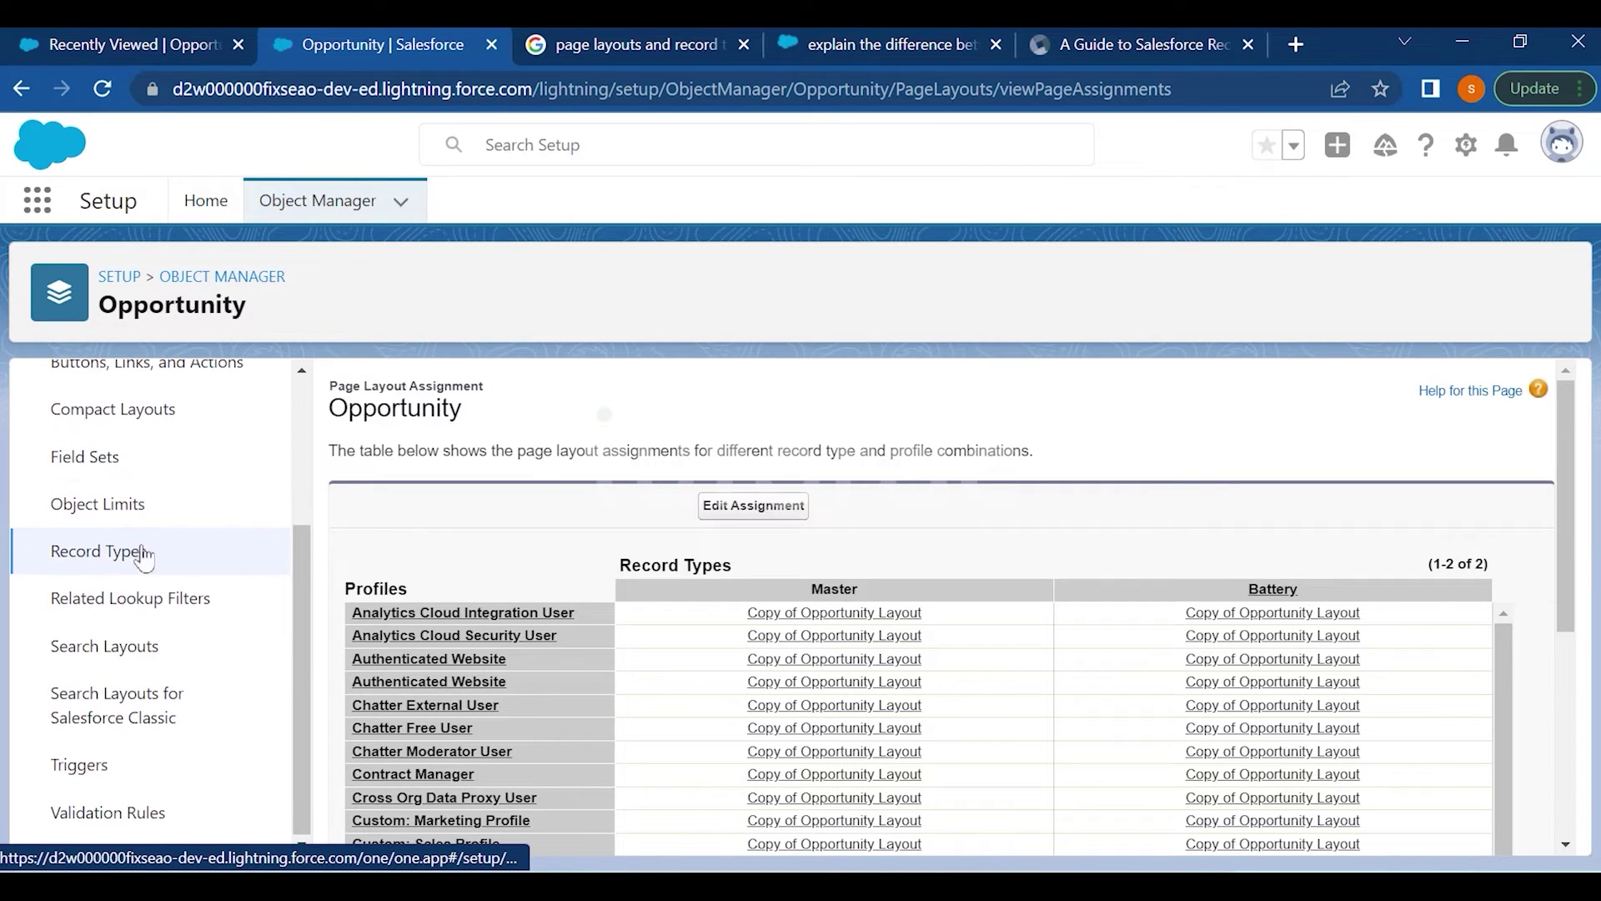
pyautogui.click(130, 550)
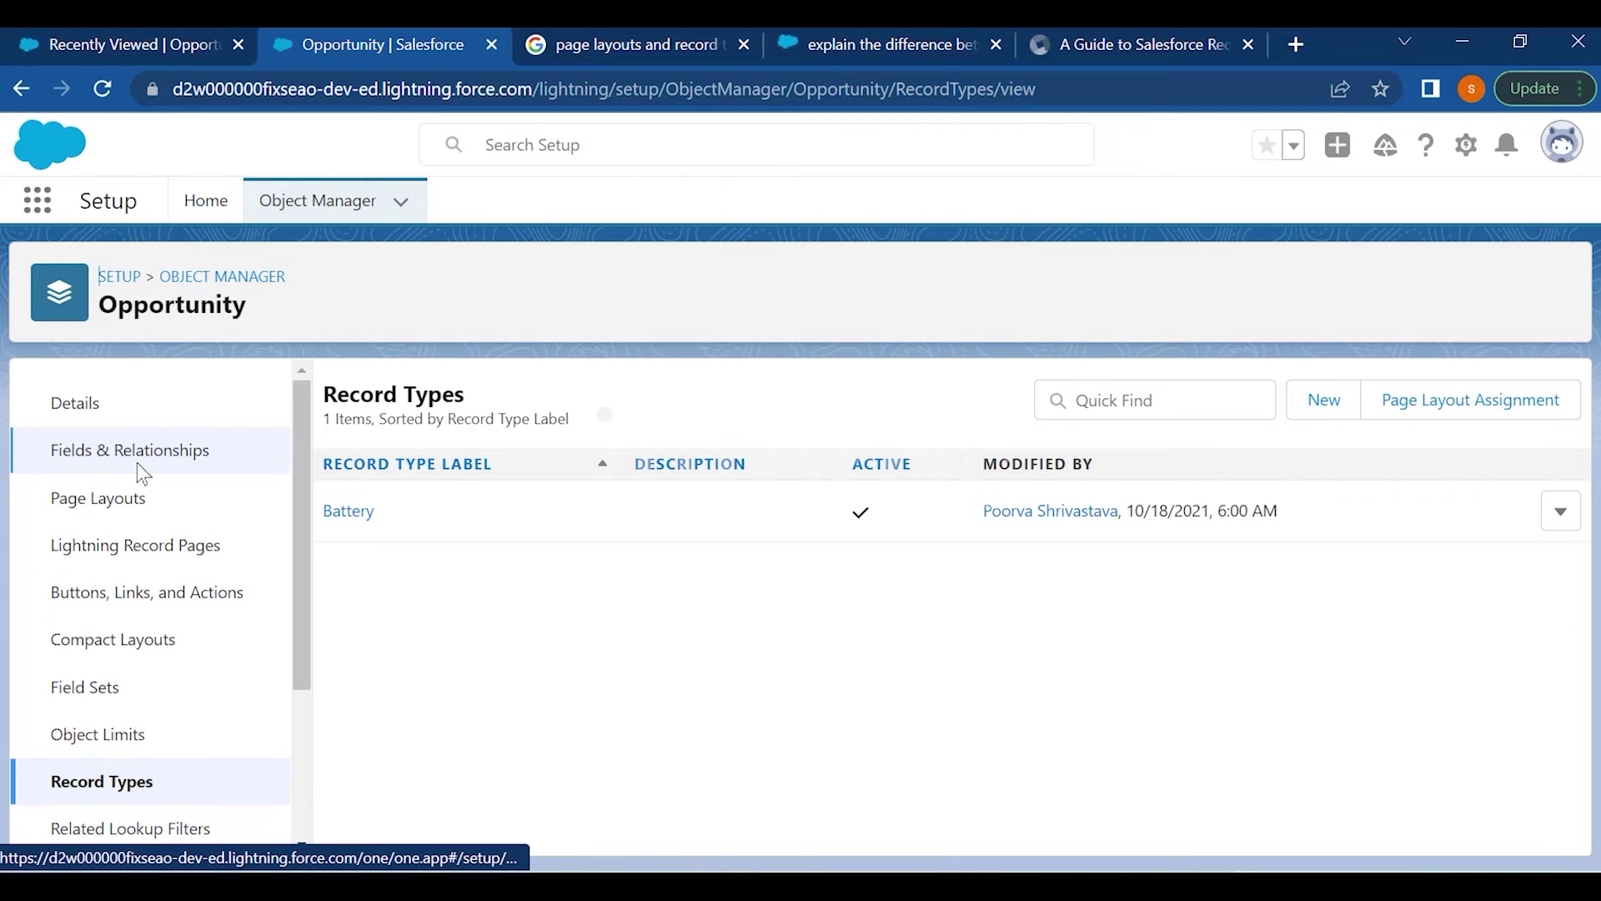
pyautogui.click(1559, 512)
pyautogui.click(1506, 608)
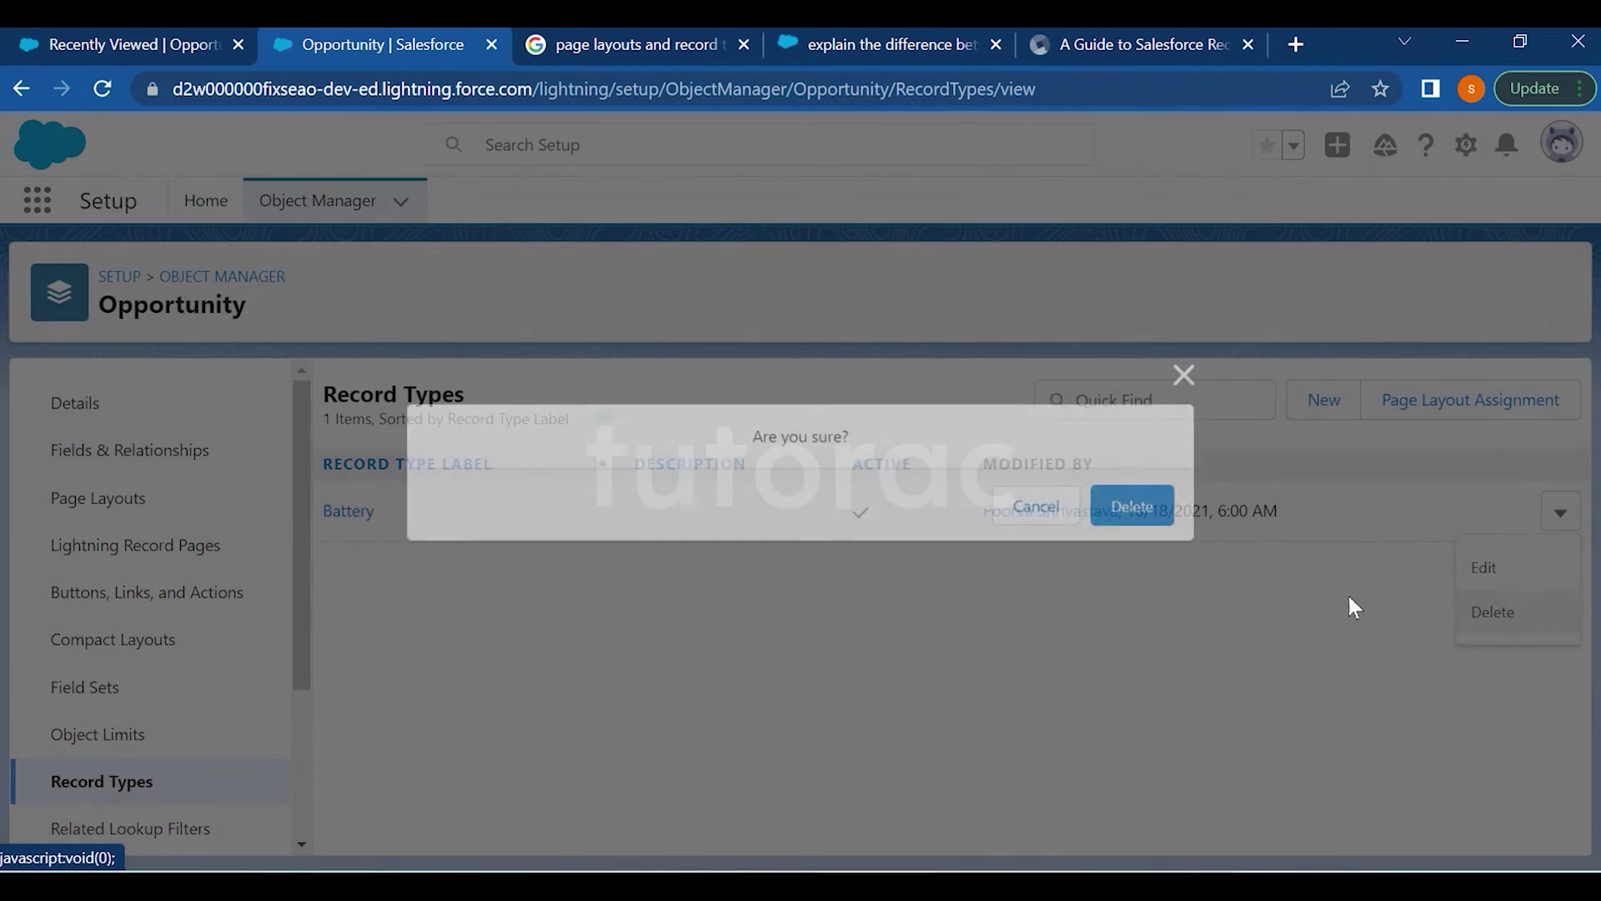
pyautogui.click(1133, 510)
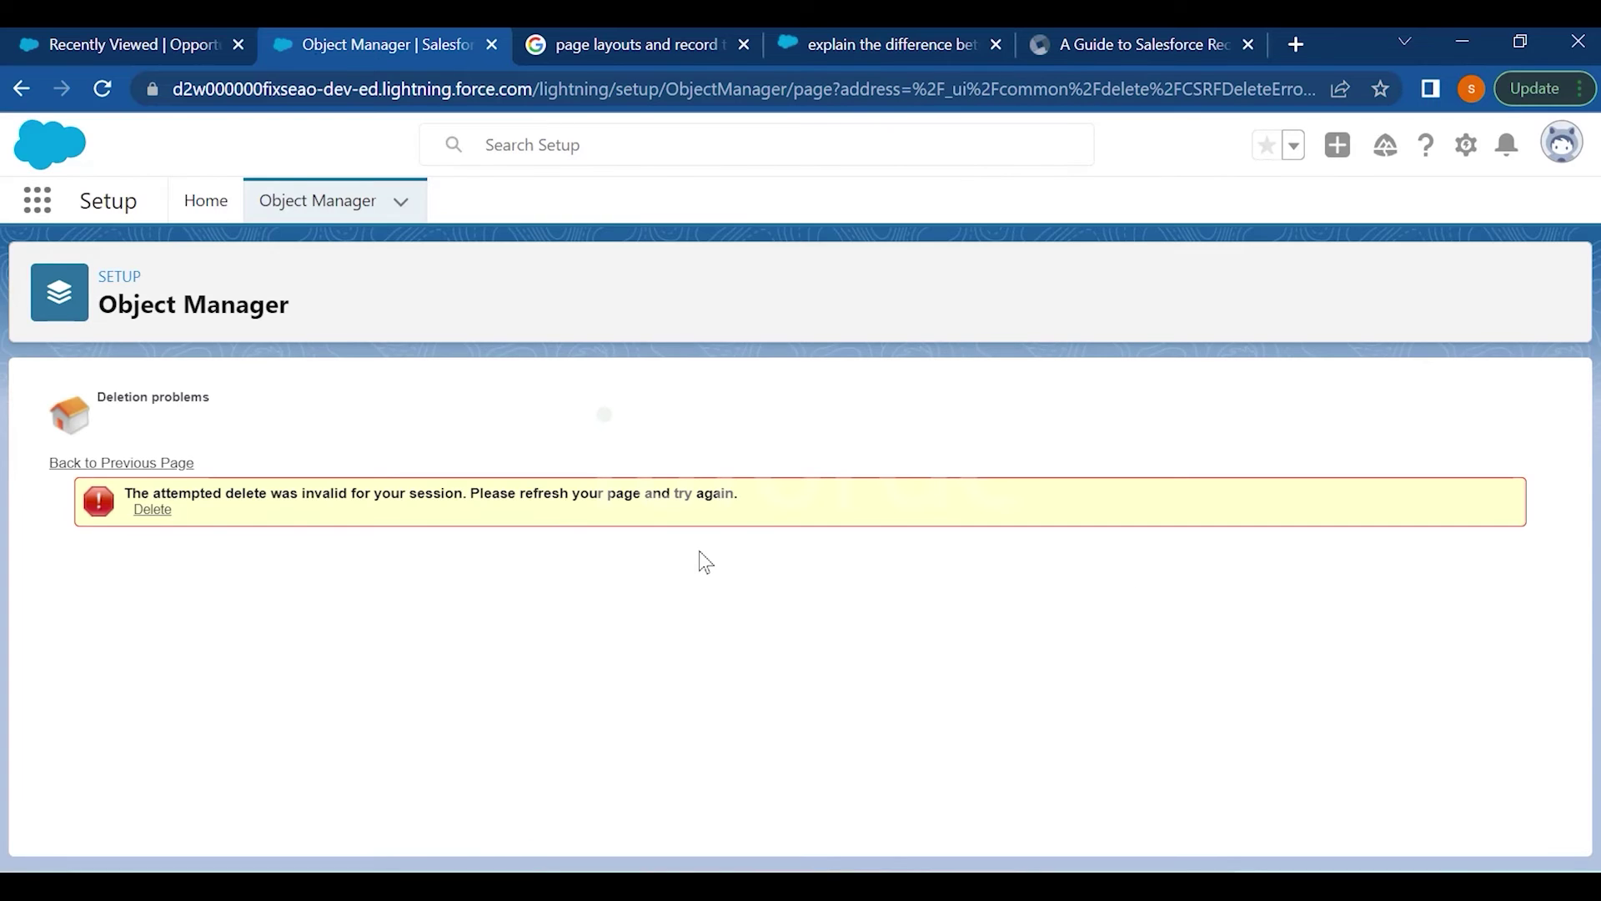
pyautogui.click(154, 509)
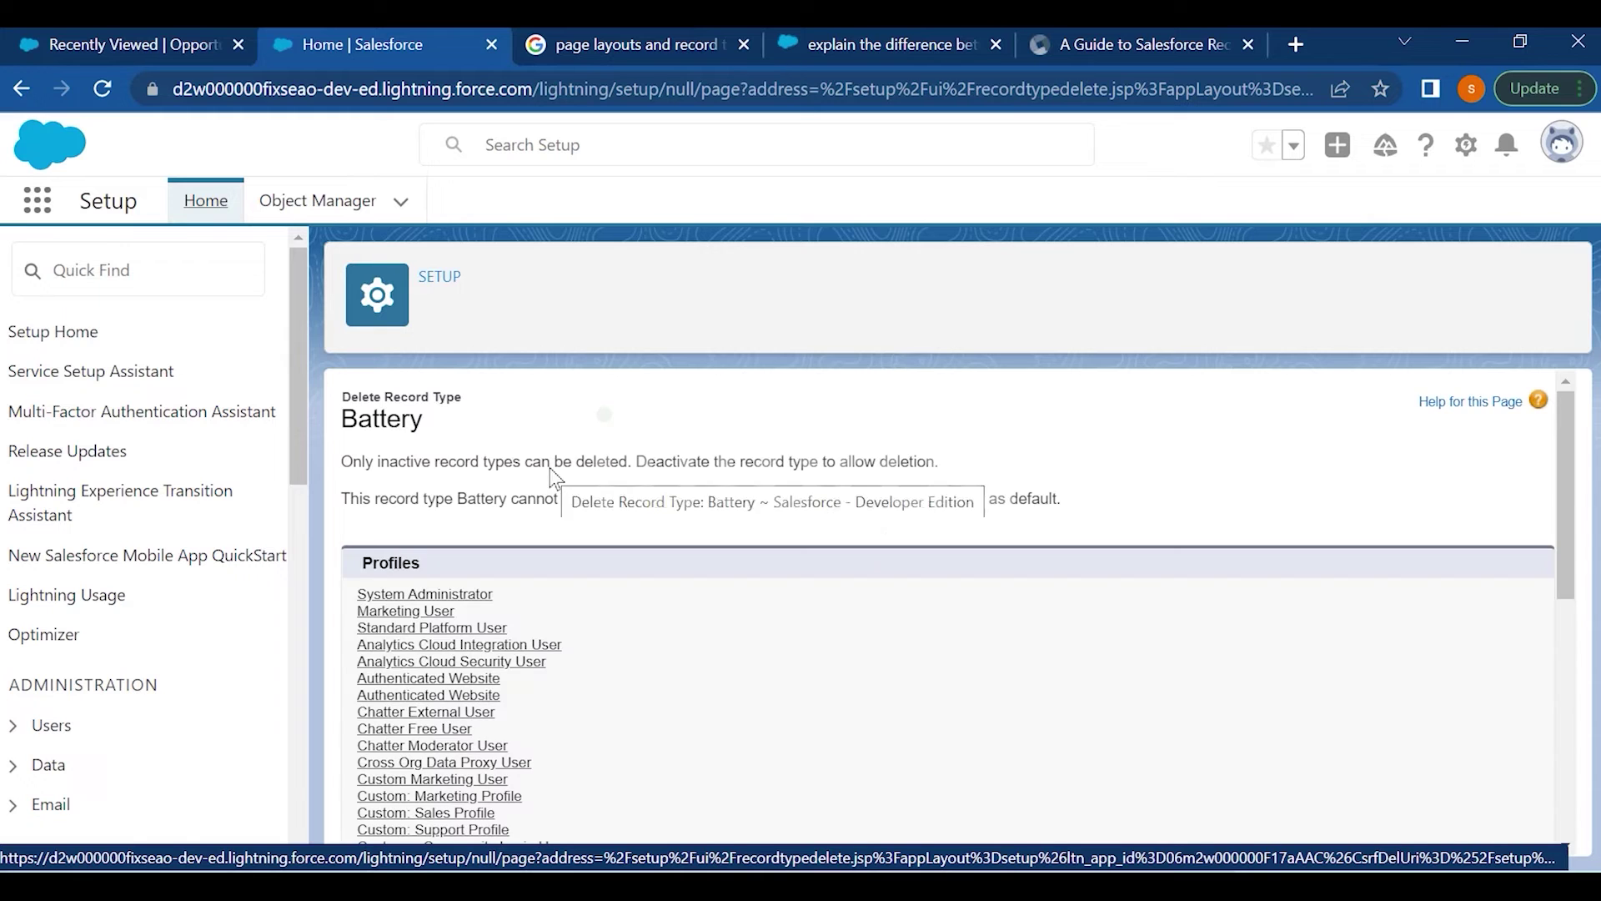
pyautogui.scroll(-5, 430, 492)
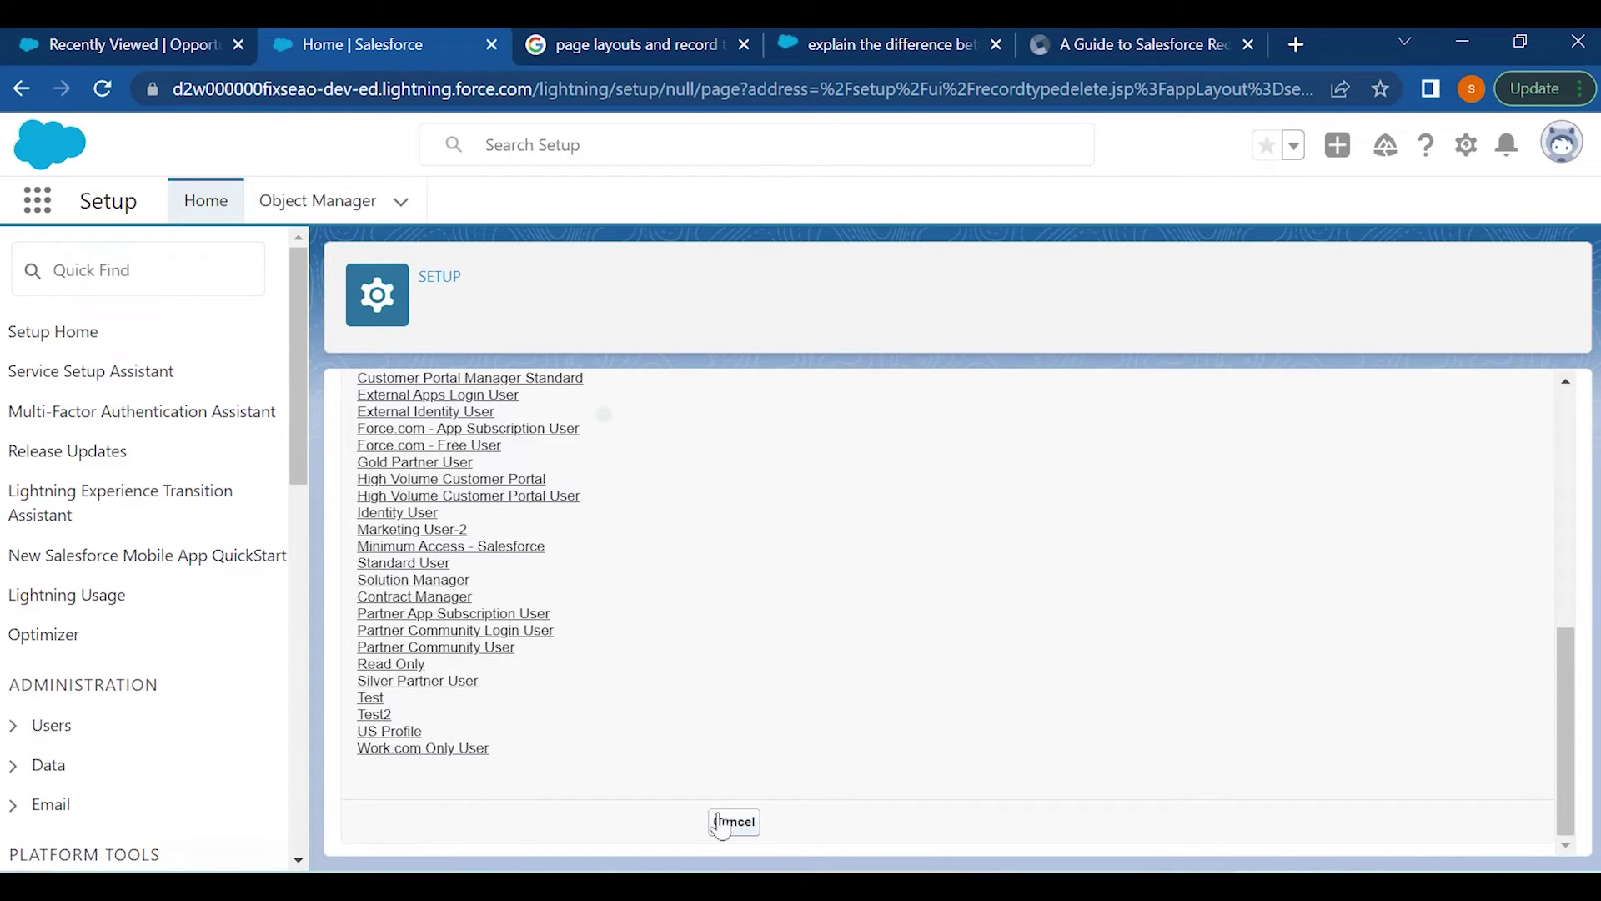
pyautogui.click(451, 590)
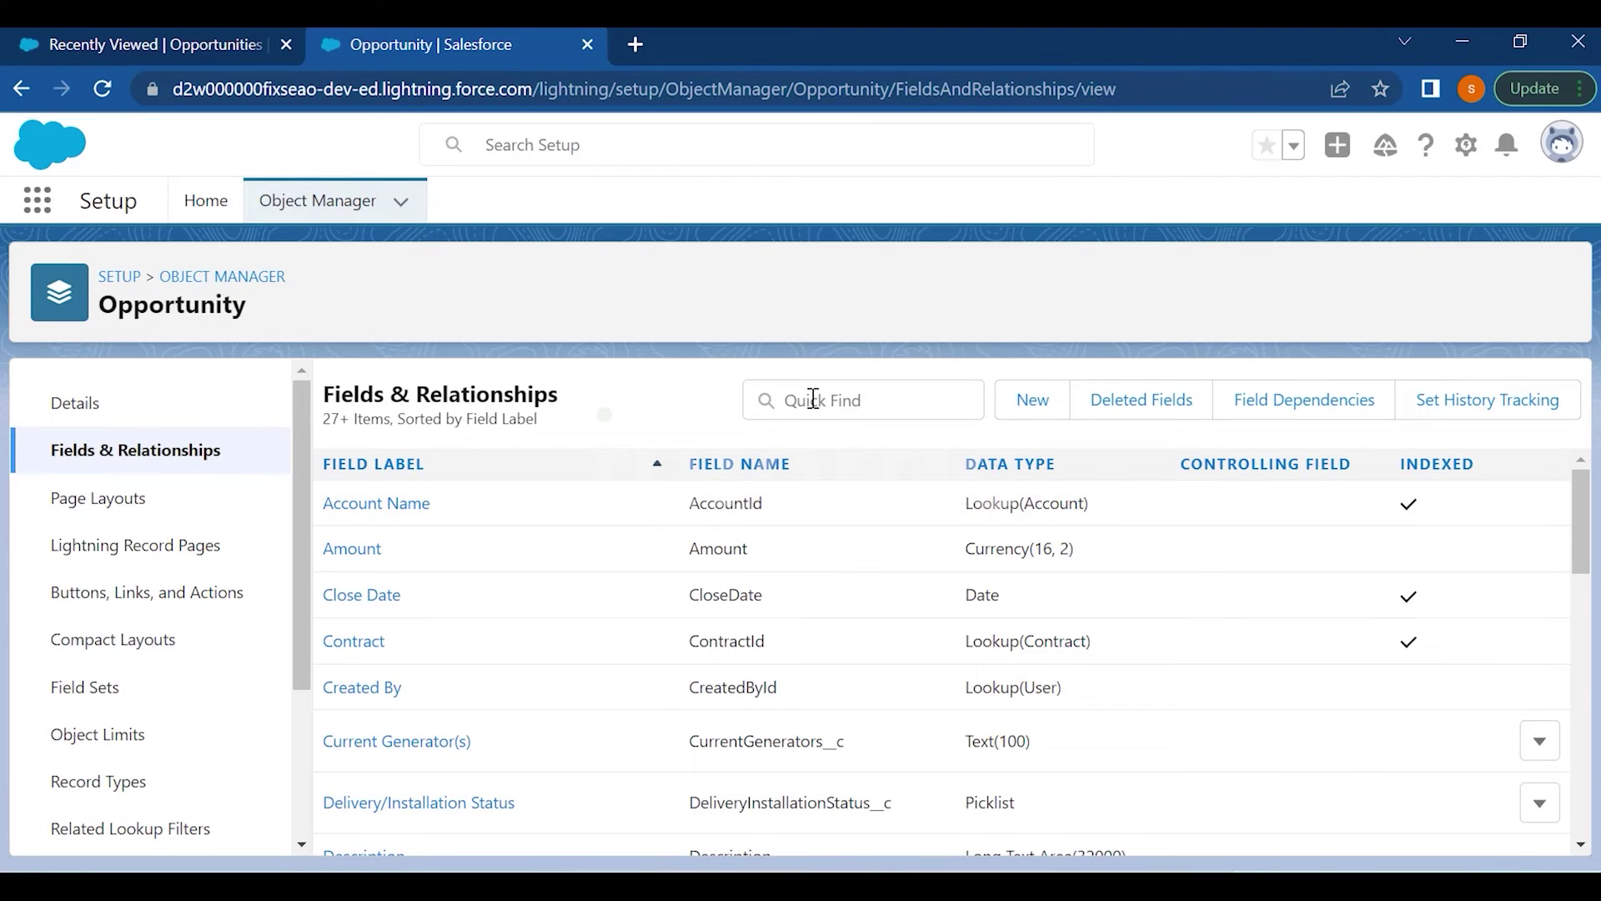
pyautogui.click(813, 400)
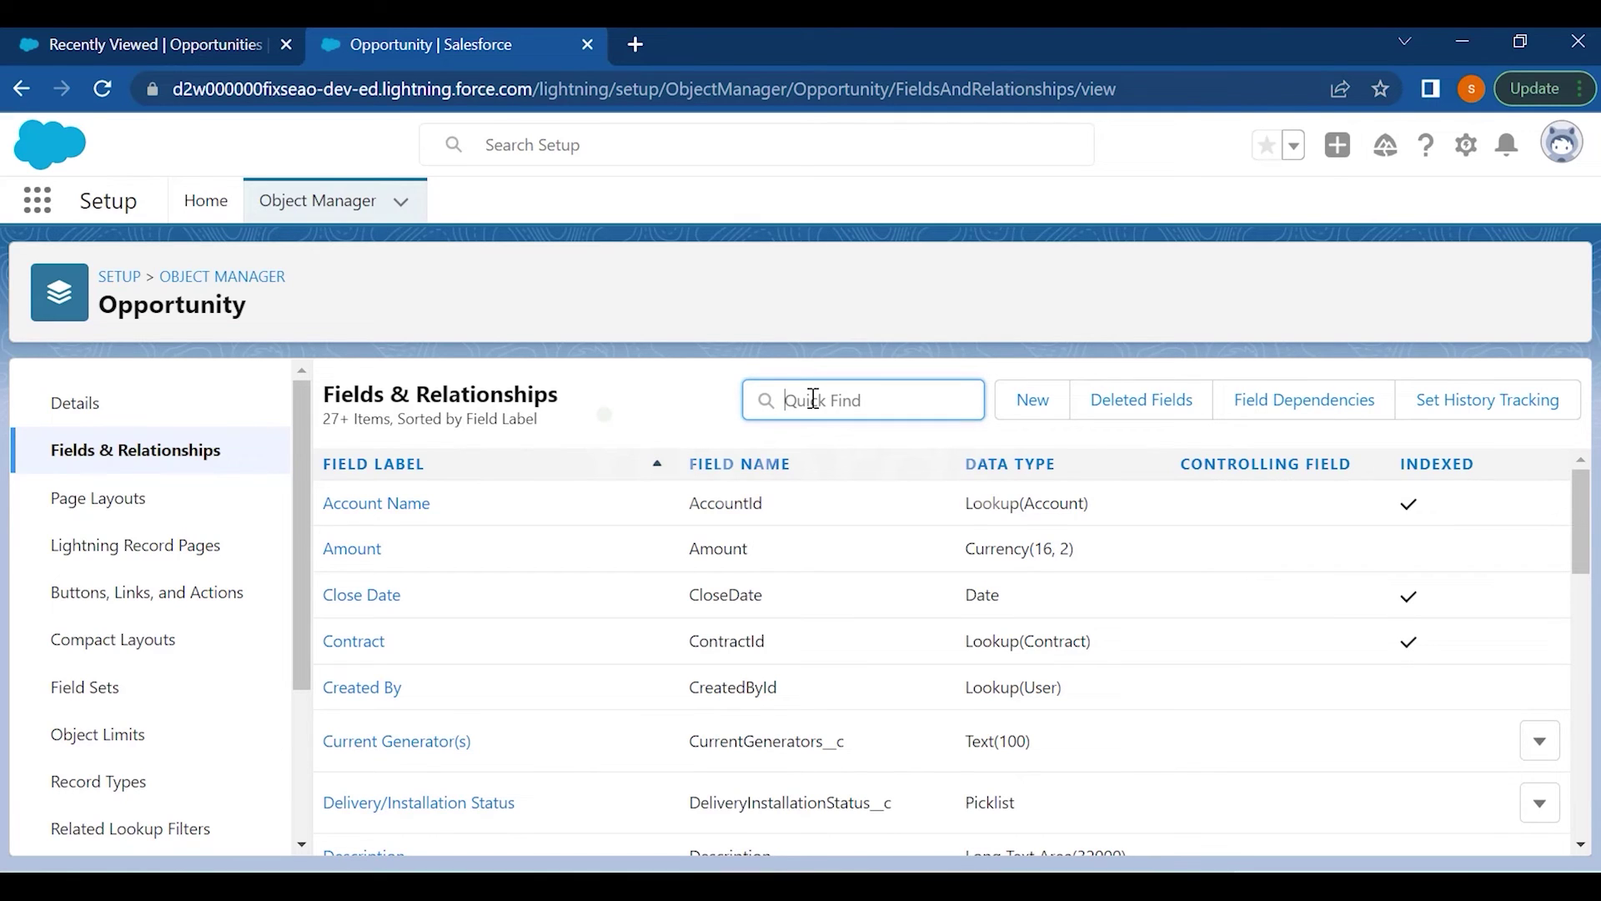
pyautogui.write('l')
pyautogui.press('BackSpace')
pyautogui.press('BackSpace')
pyautogui.press('BackSpace')
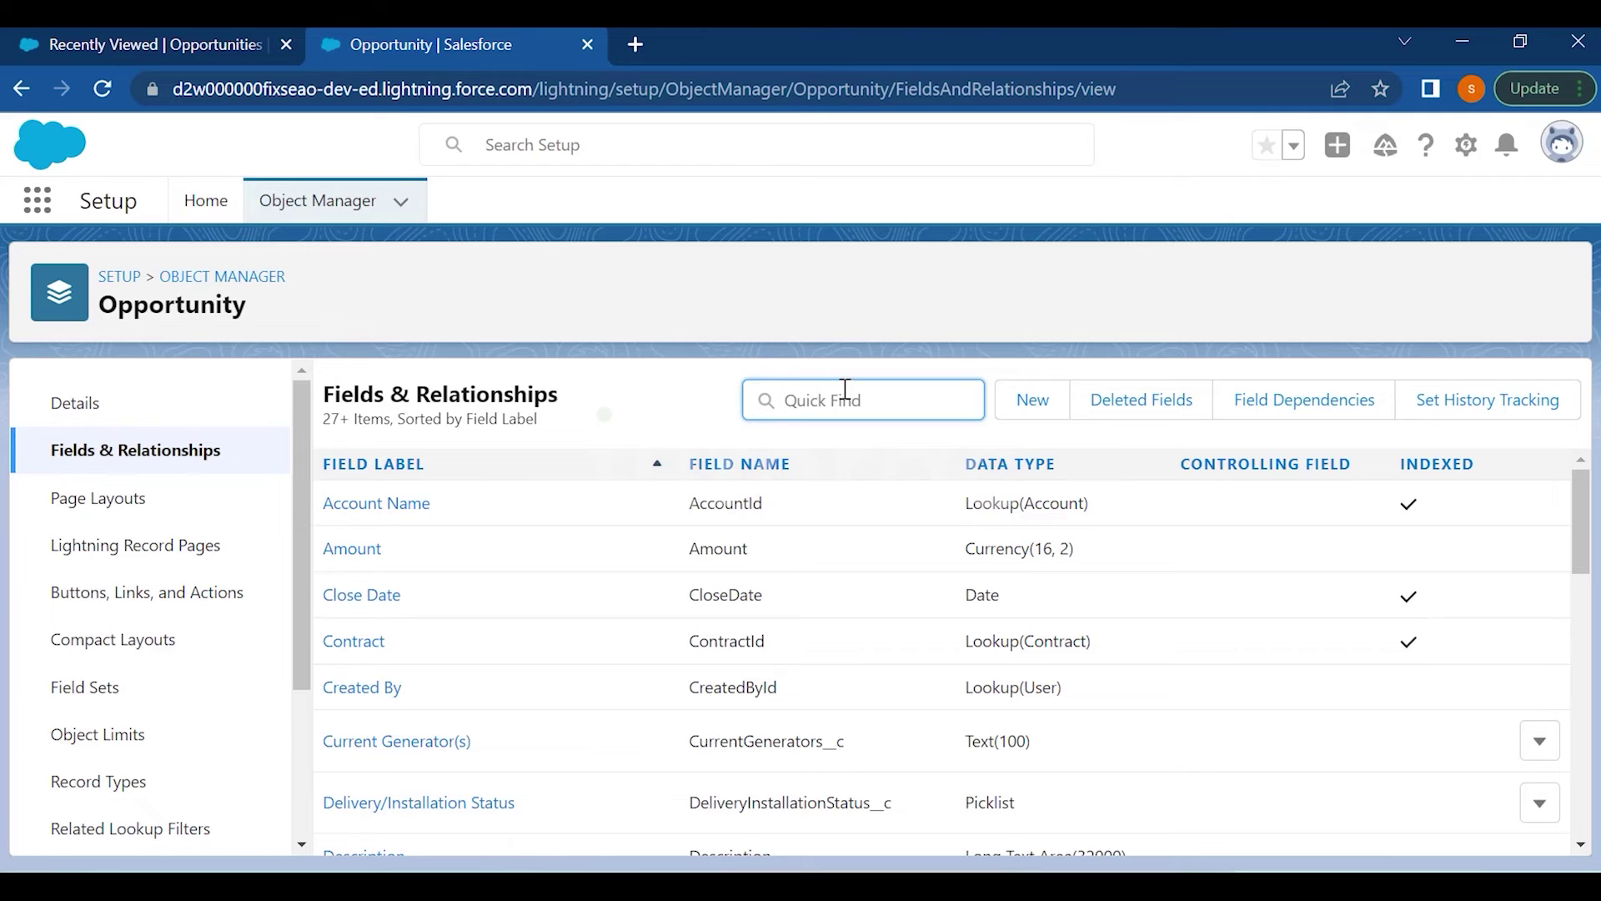
# Start a new custom field on the Opportunity object with the Picklist data type and continue to its details
pyautogui.click(1009, 405)
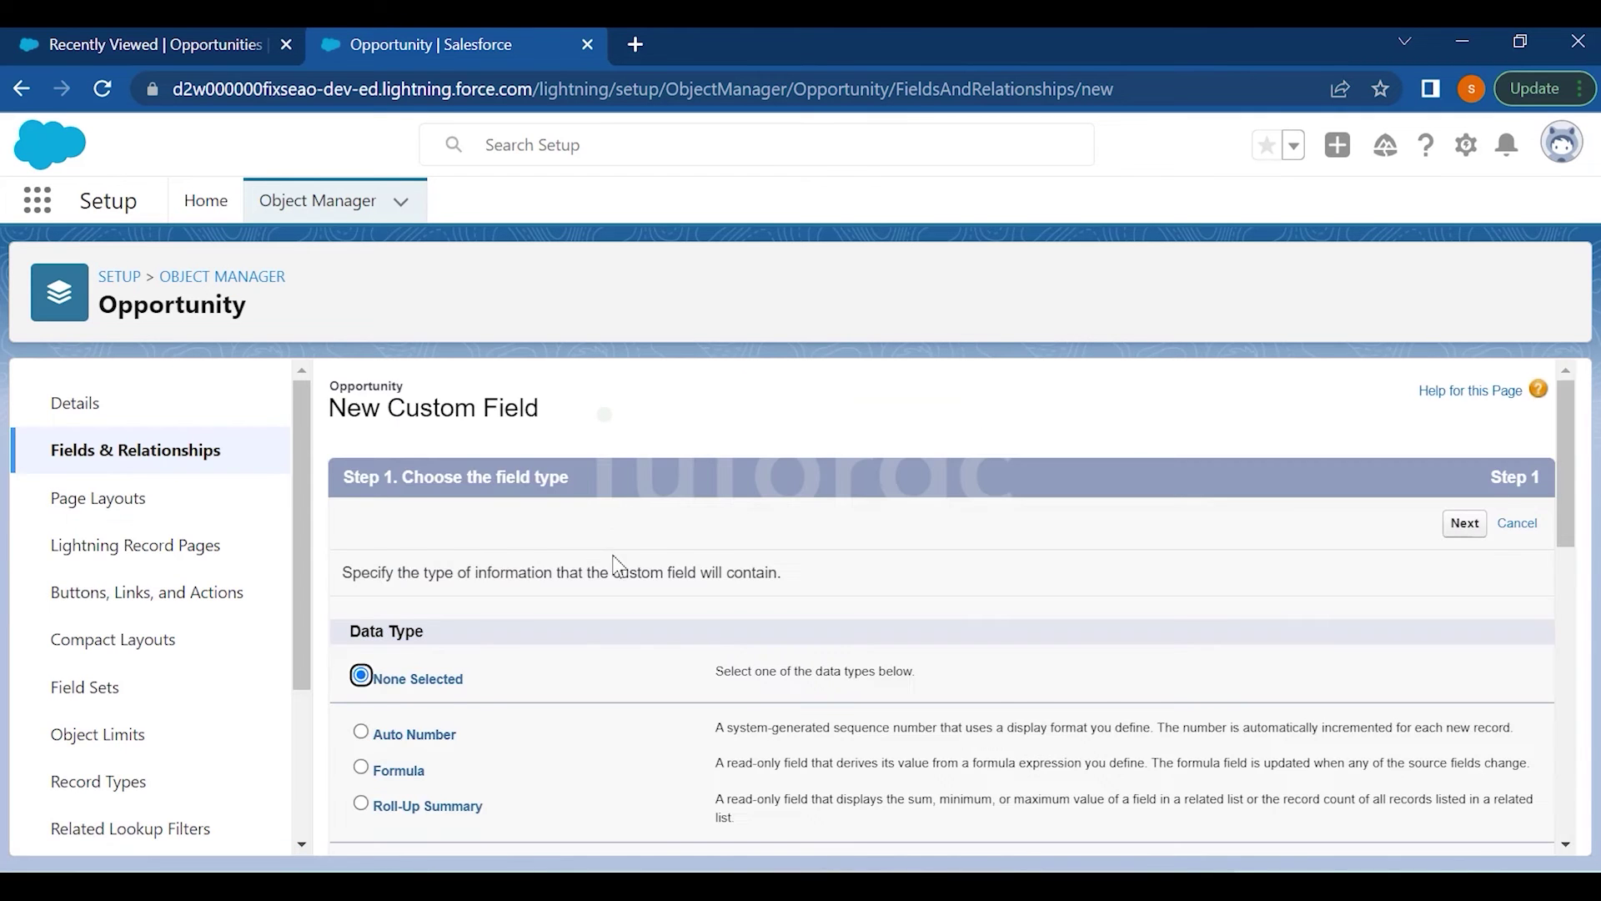
pyautogui.scroll(-10, 615, 563)
pyautogui.scroll(2, 512, 567)
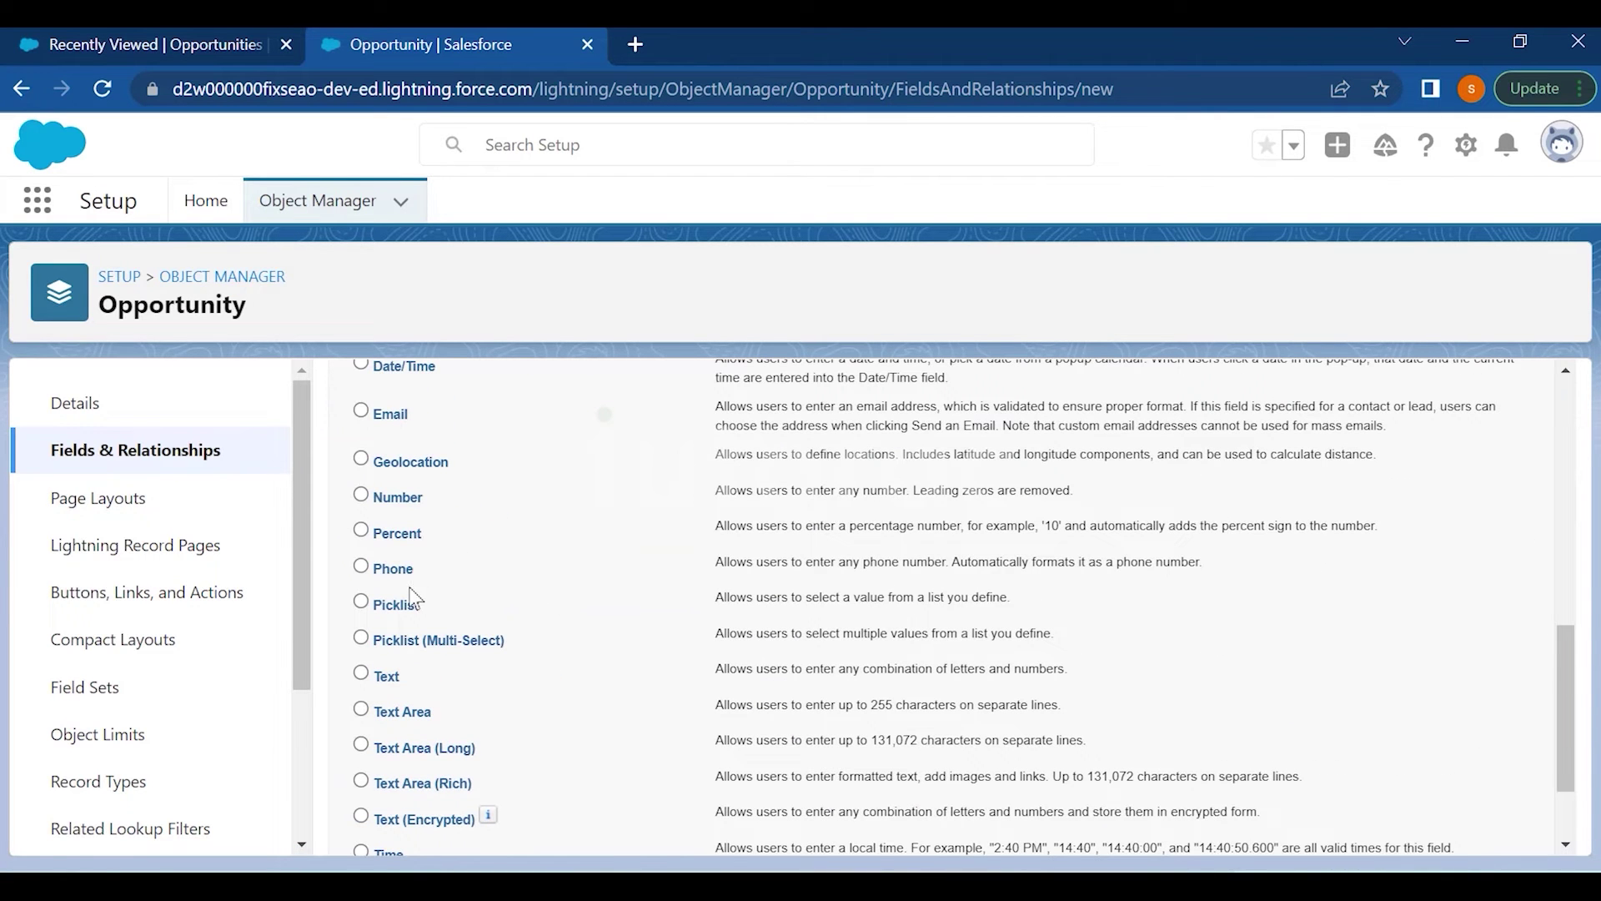
pyautogui.click(366, 603)
pyautogui.scroll(-2, 1048, 561)
pyautogui.click(1462, 826)
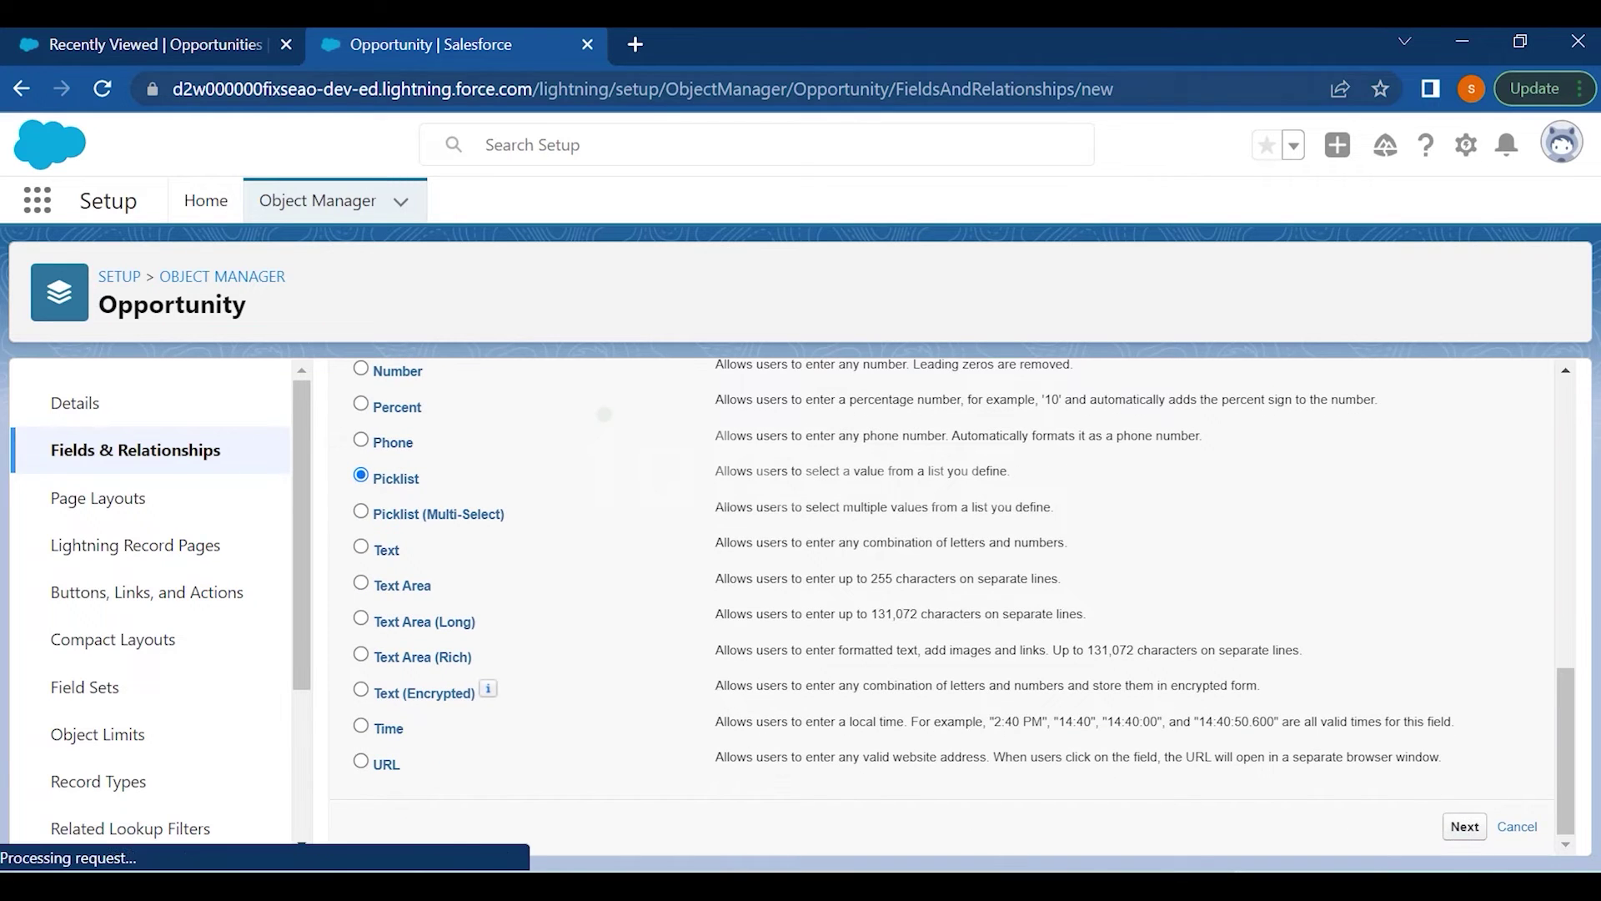
# Label the picklist field Indian Brands and enter its own values A, B, C and D on separate lines
pyautogui.click(599, 573)
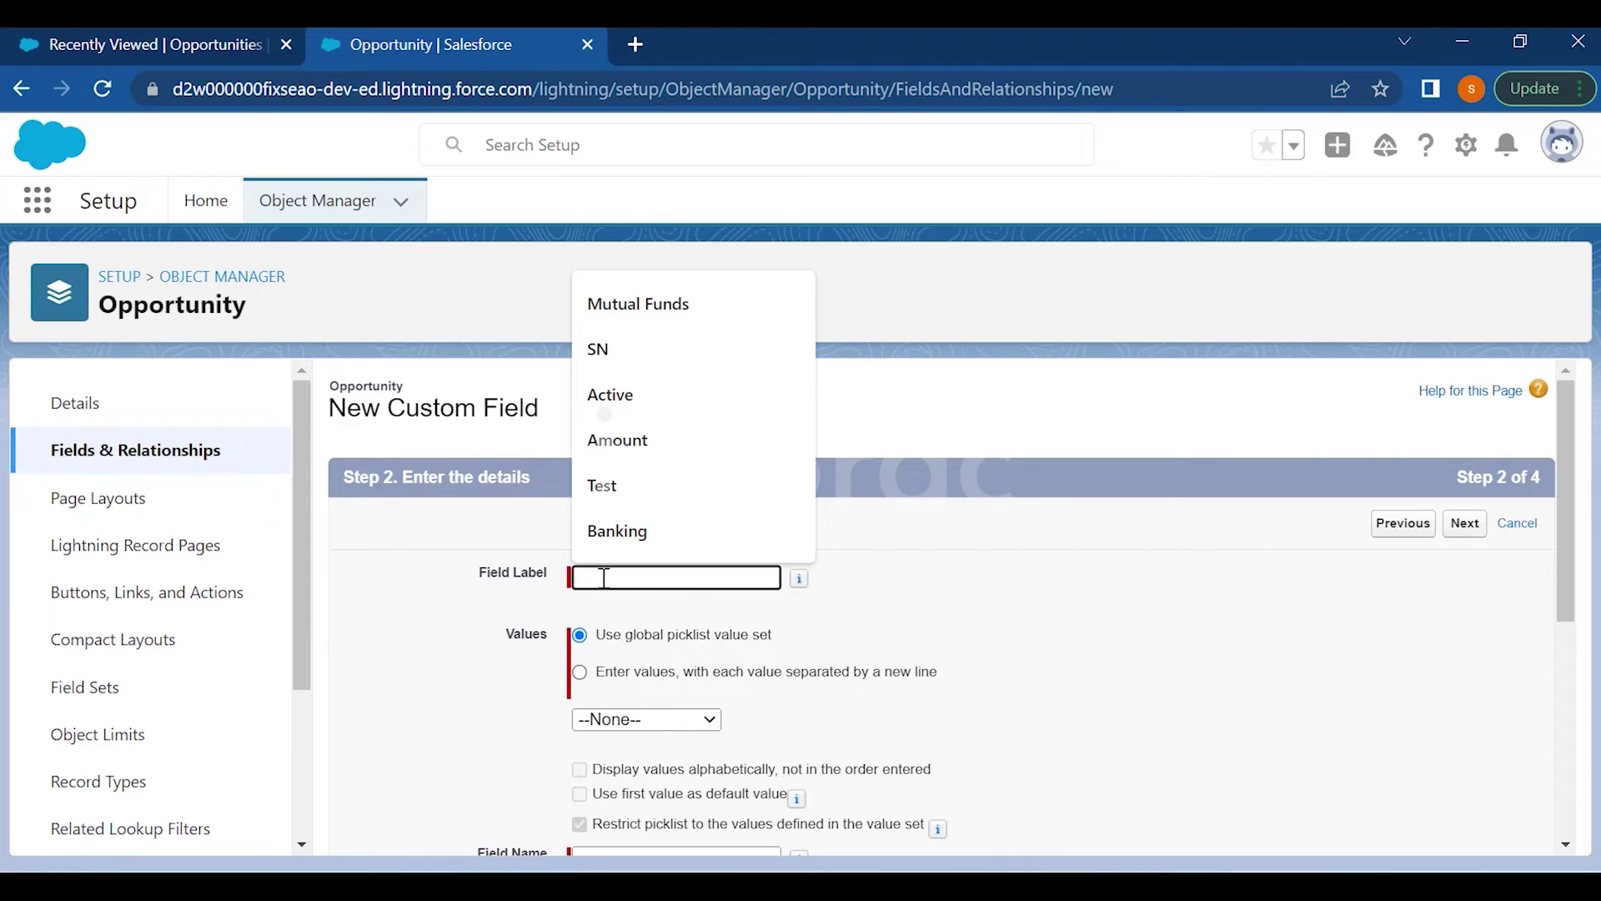
pyautogui.write('Indian Brands')
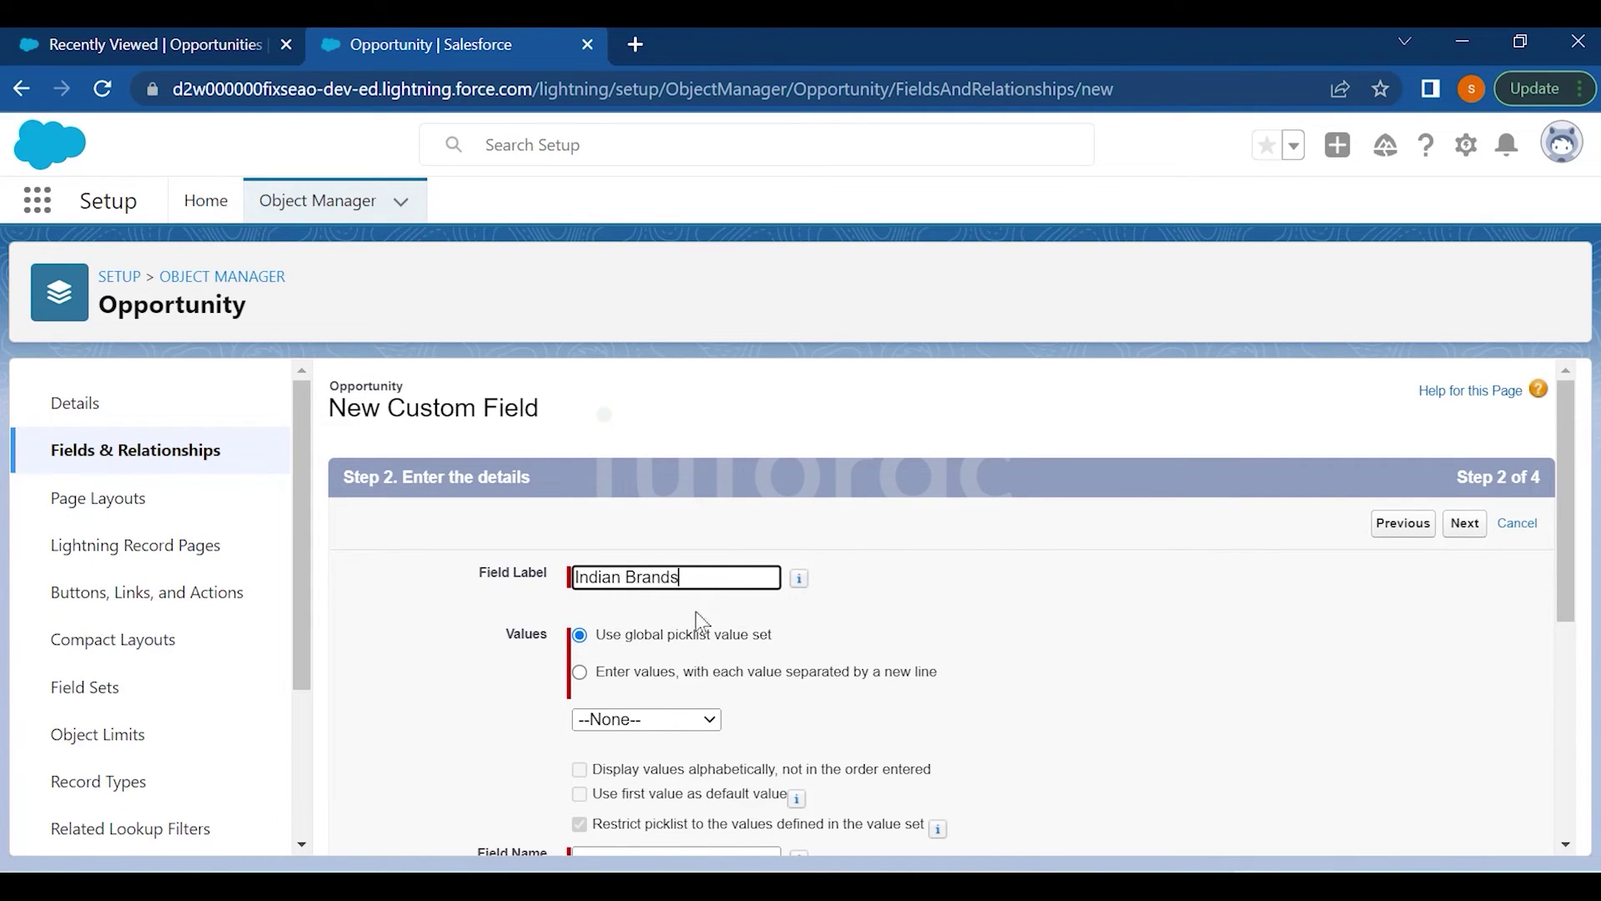
pyautogui.click(740, 671)
pyautogui.scroll(-3, 708, 651)
pyautogui.click(637, 555)
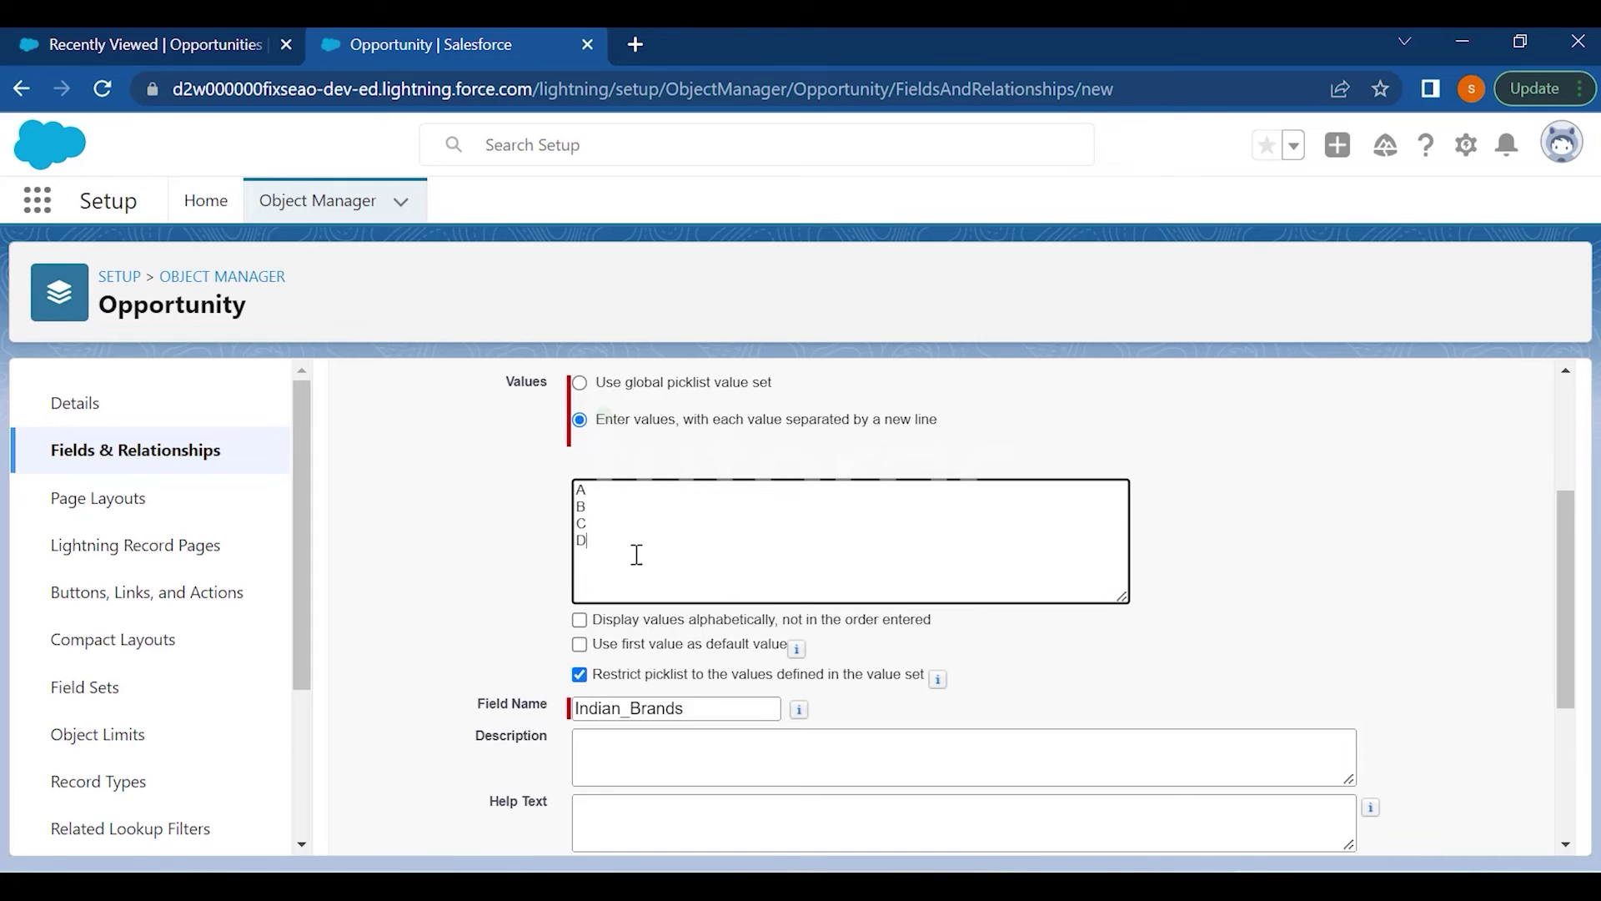
# Accept the default field-level security and page layout settings, then save the Indian Brands field and start another custom field
pyautogui.scroll(3, 1516, 427)
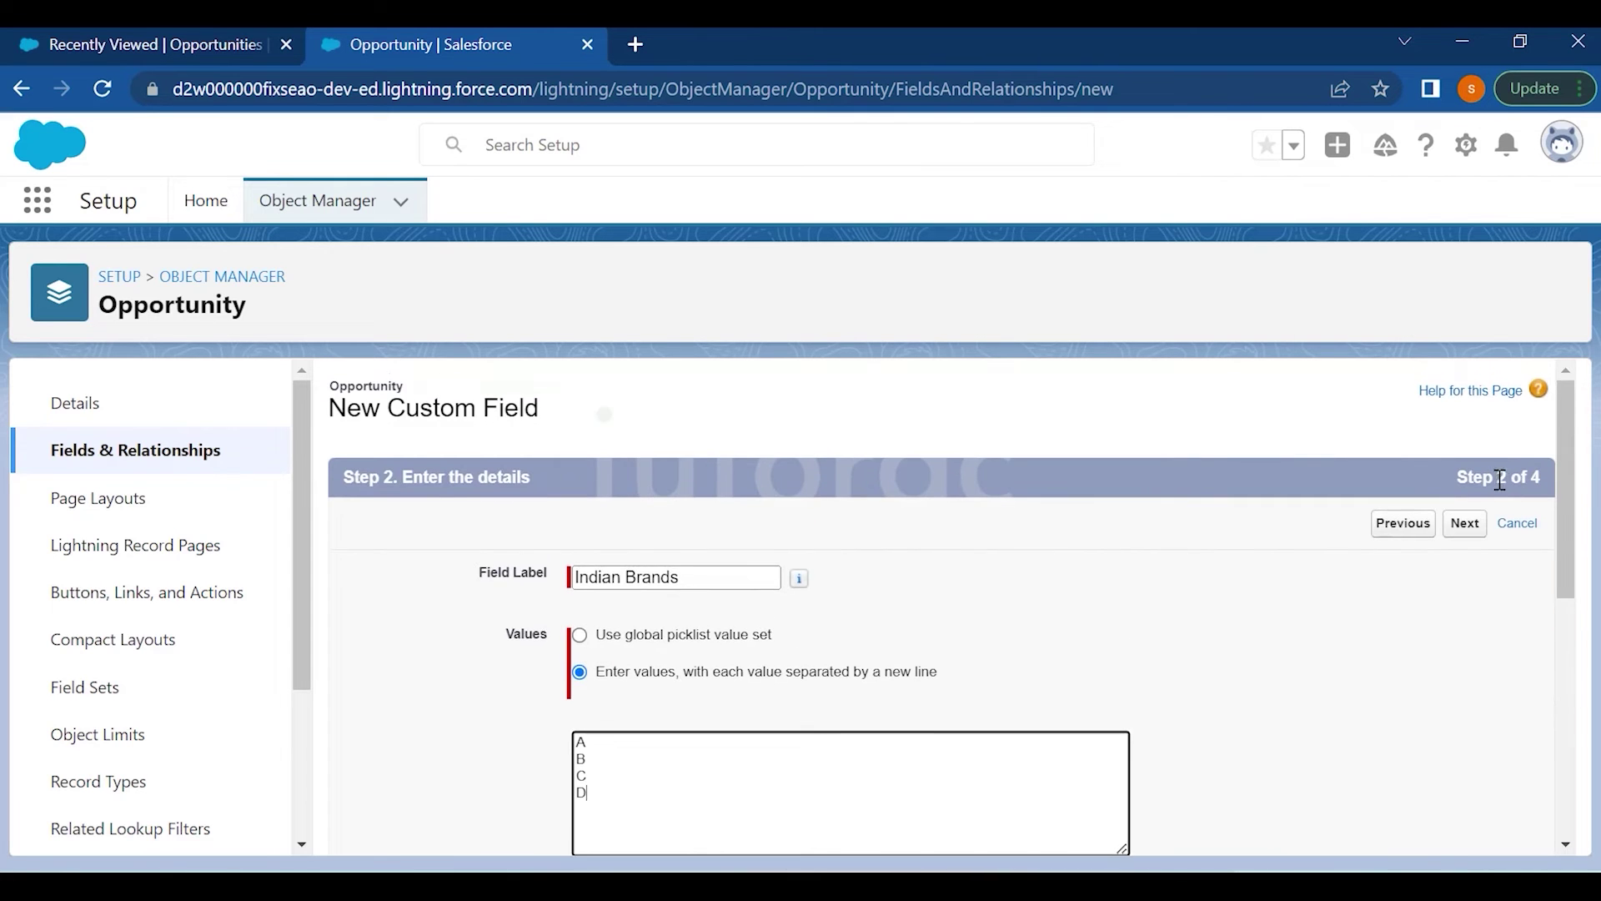
pyautogui.click(1465, 523)
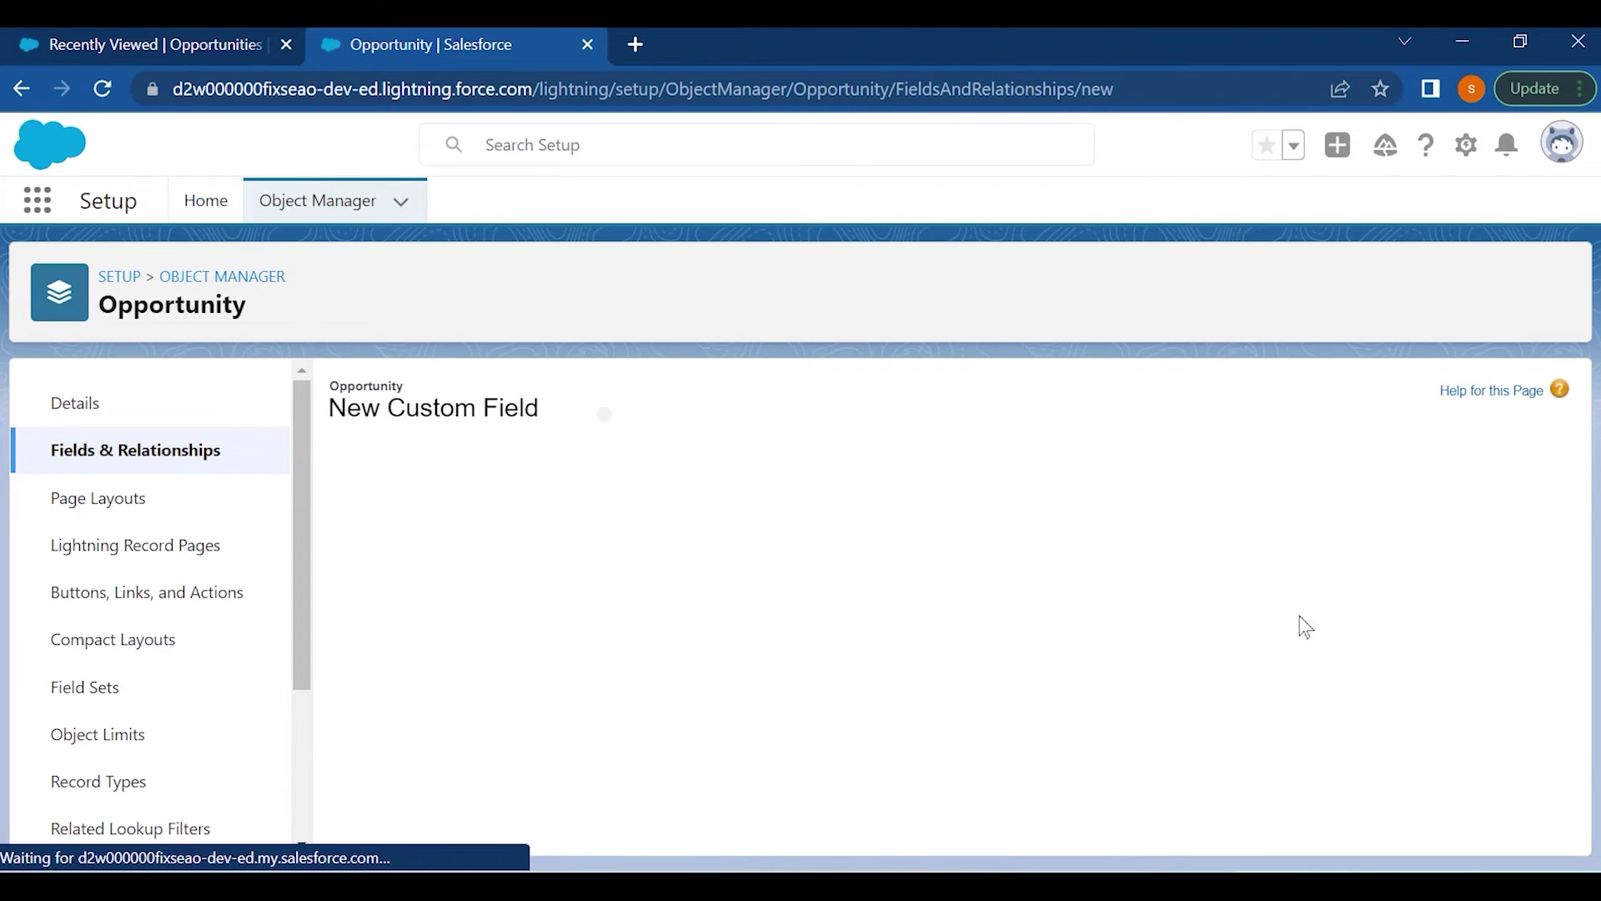
pyautogui.click(1465, 541)
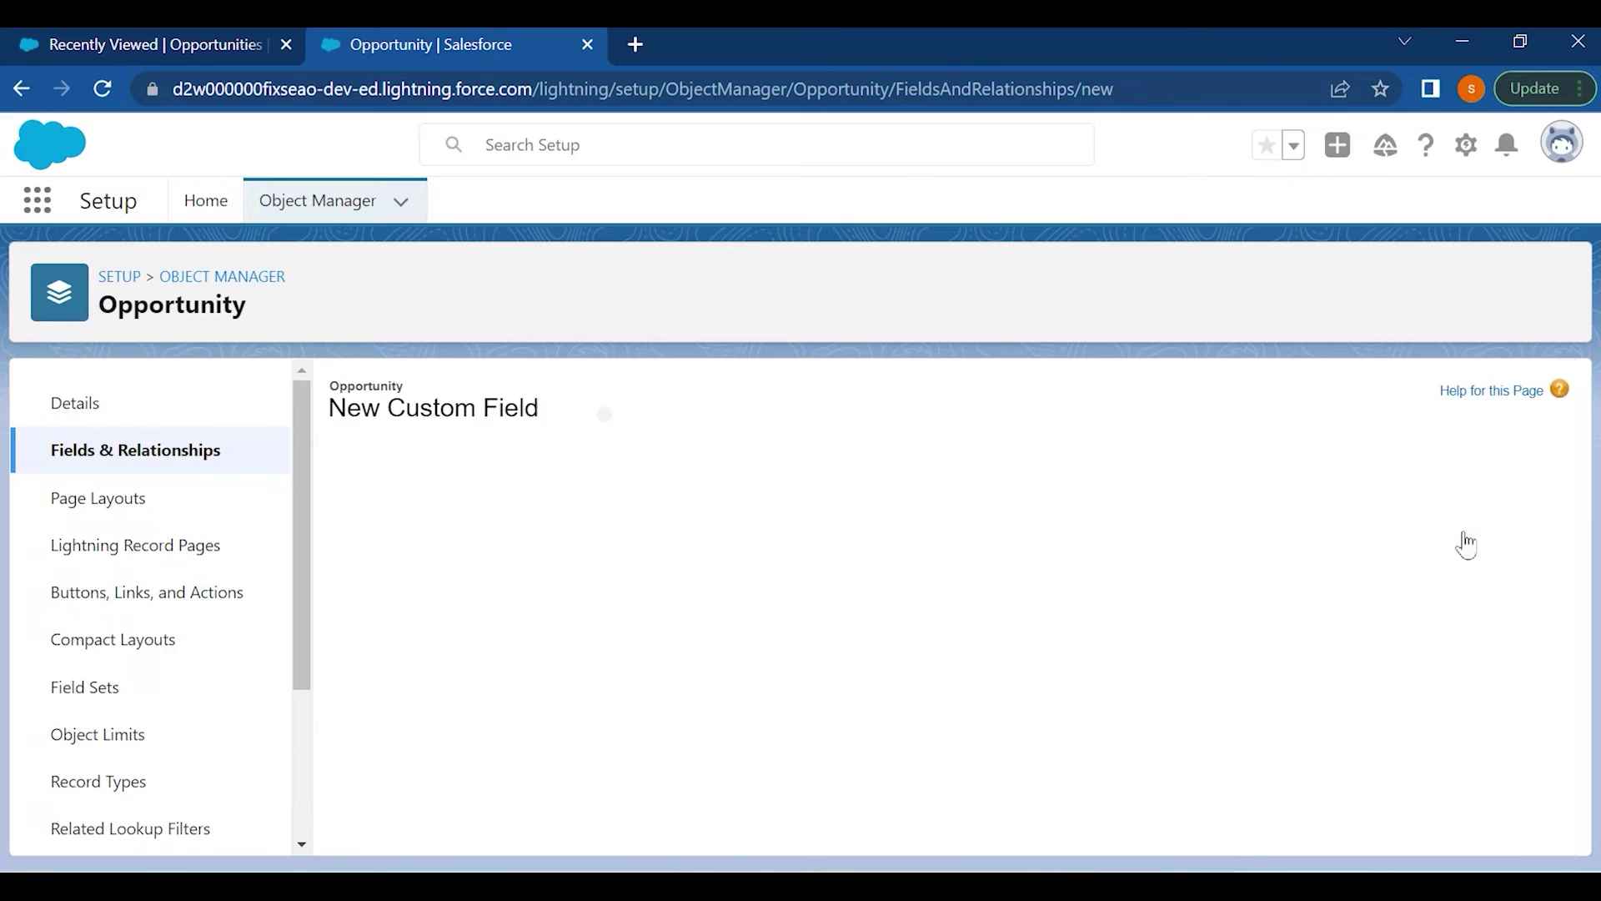
pyautogui.click(1320, 537)
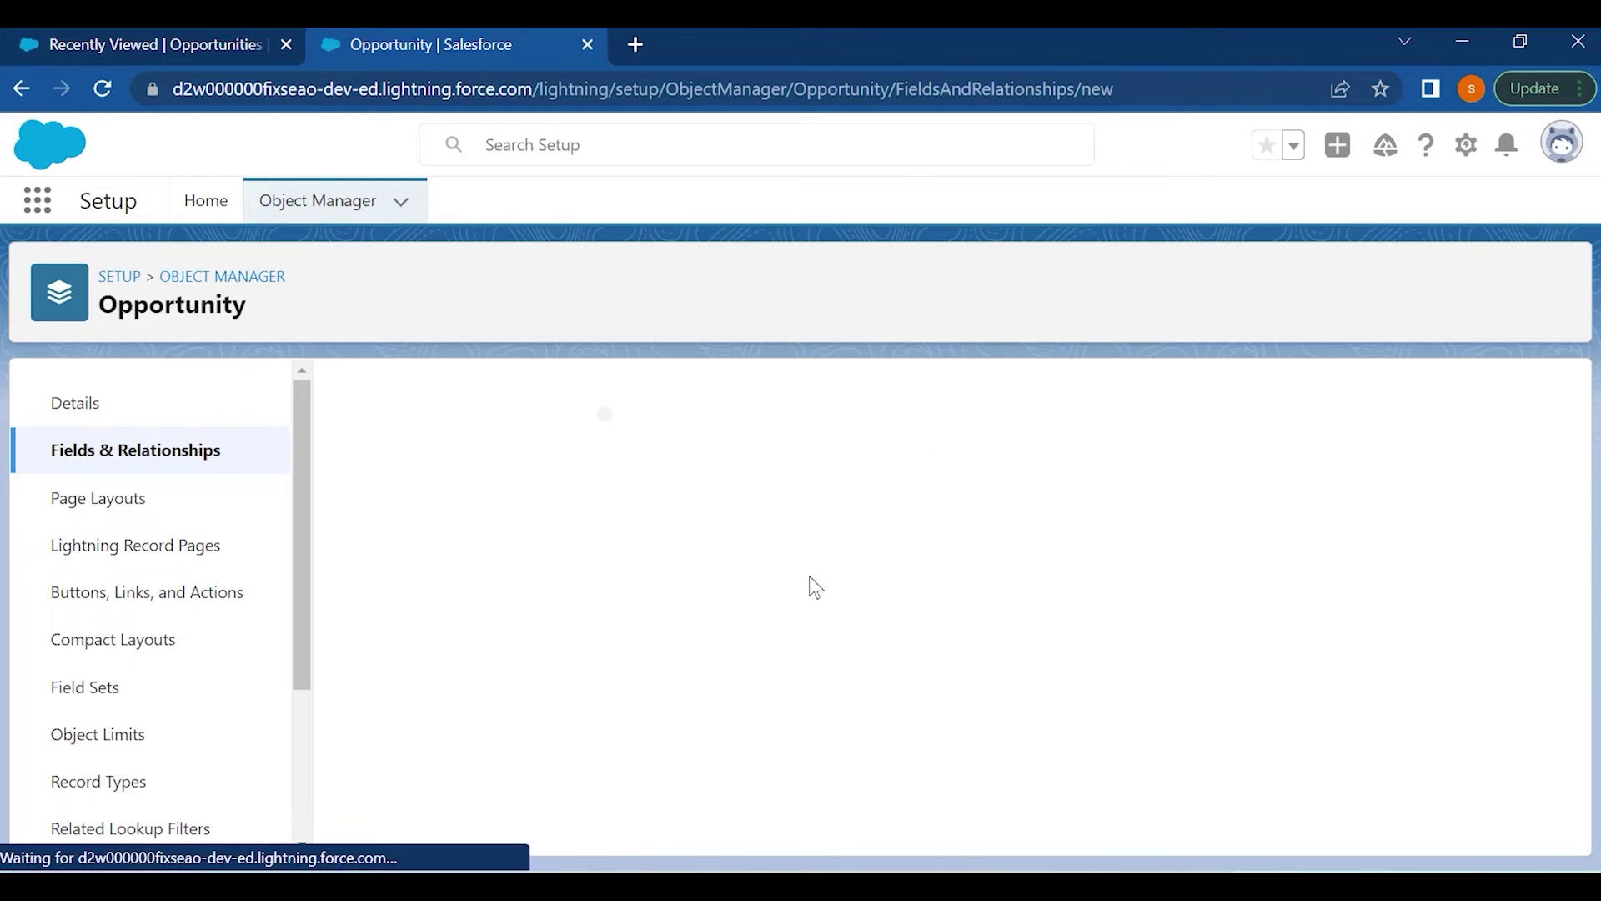
pyautogui.scroll(-2, 667, 584)
pyautogui.scroll(-5, 658, 592)
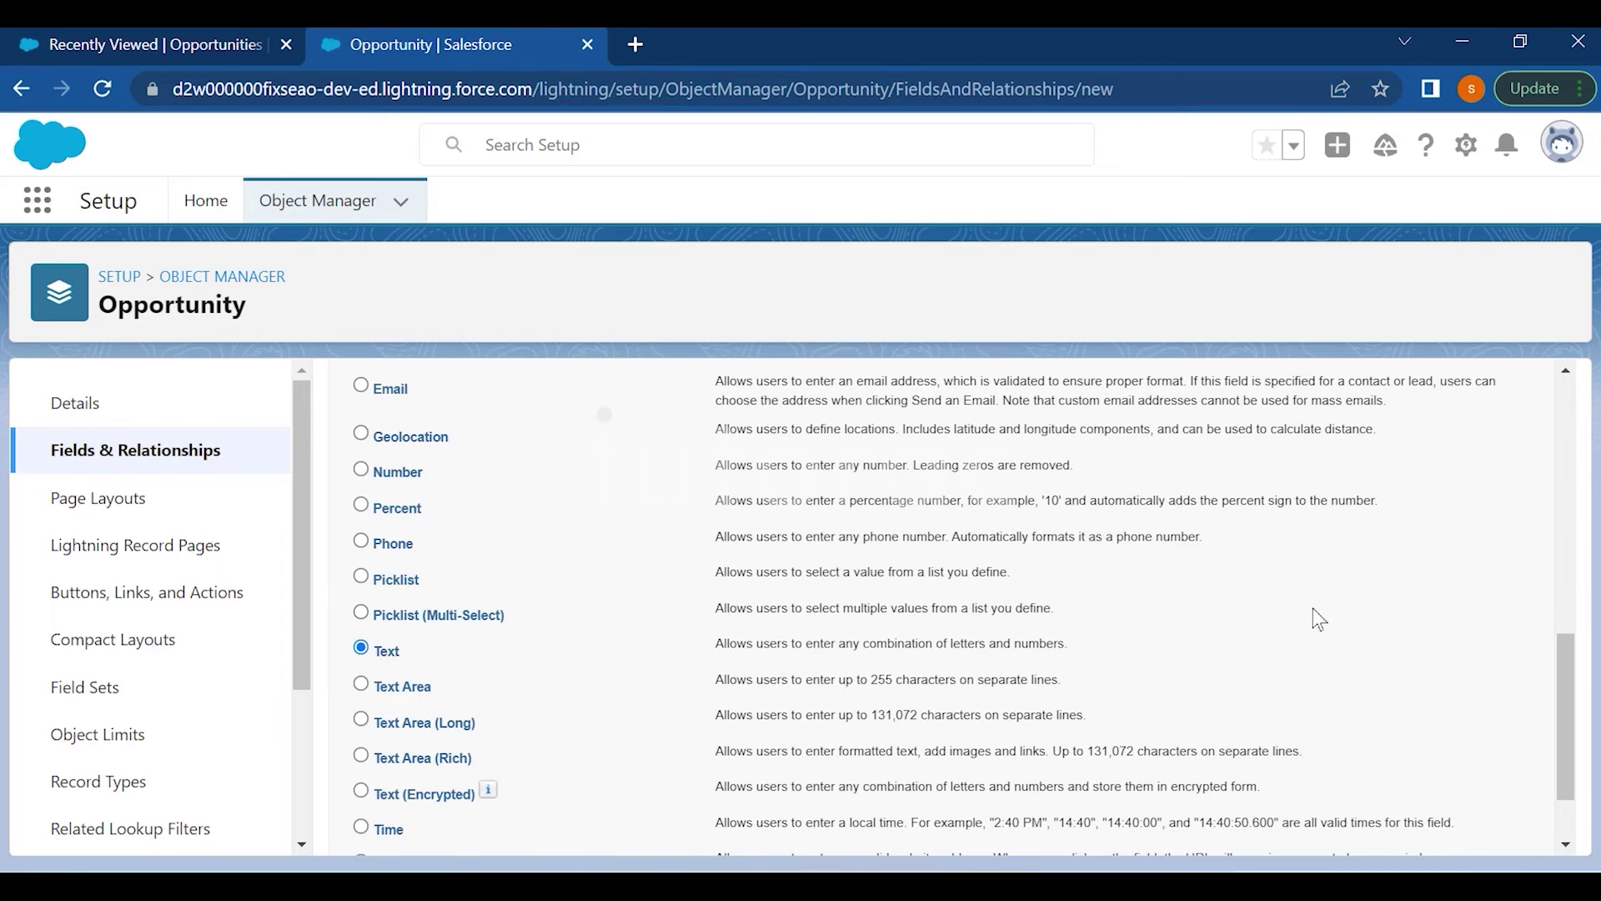
pyautogui.scroll(8, 1318, 619)
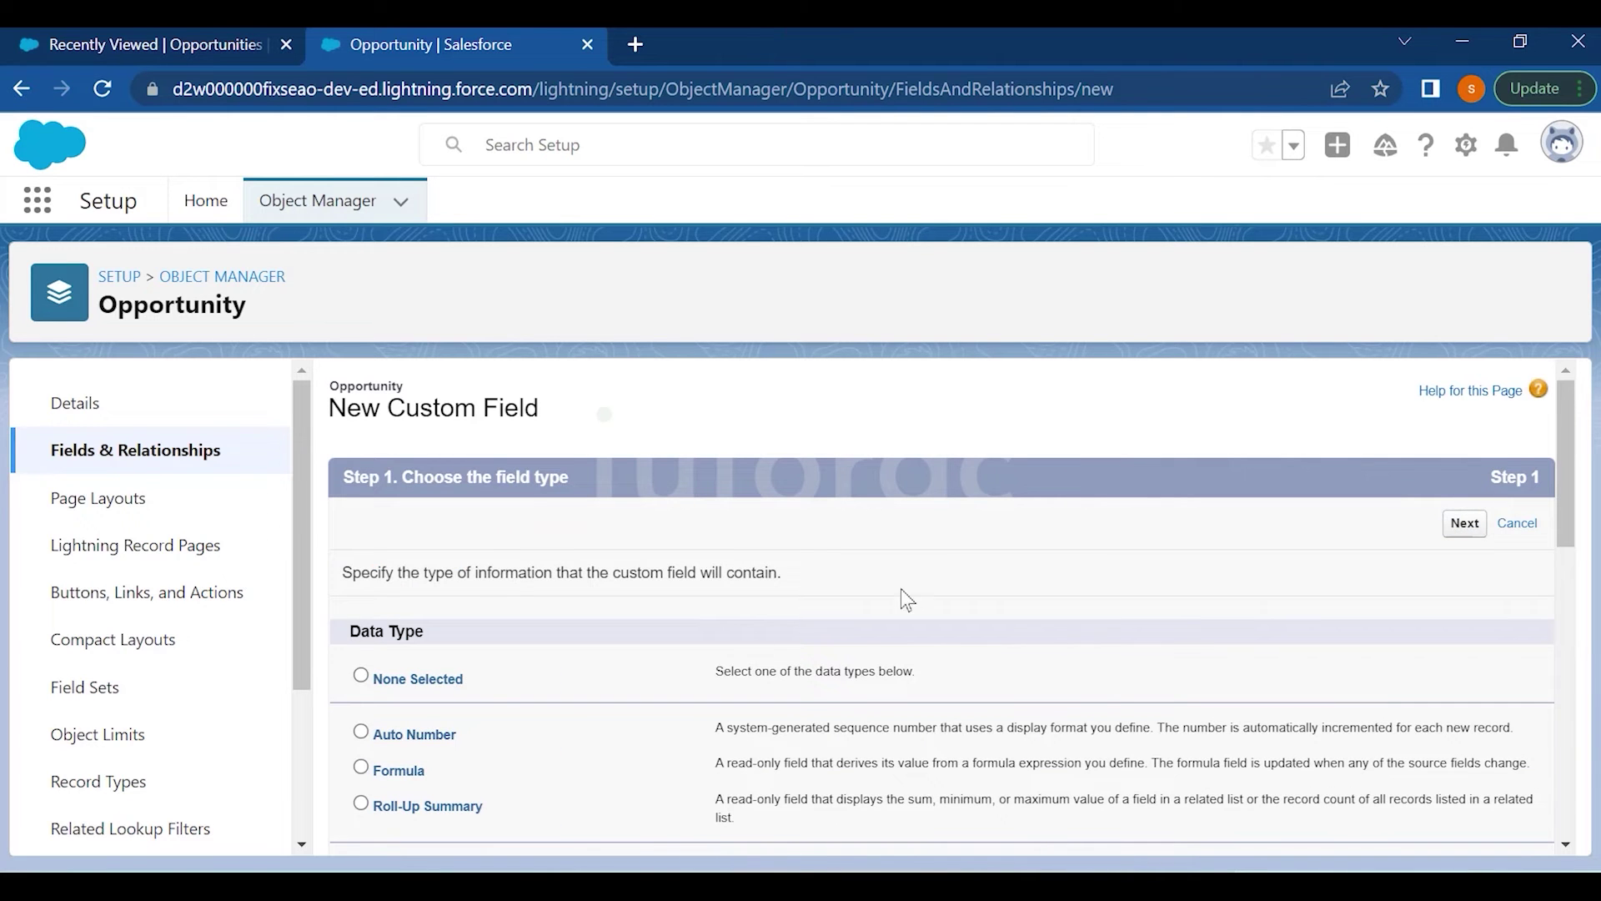
pyautogui.write('International Brand')
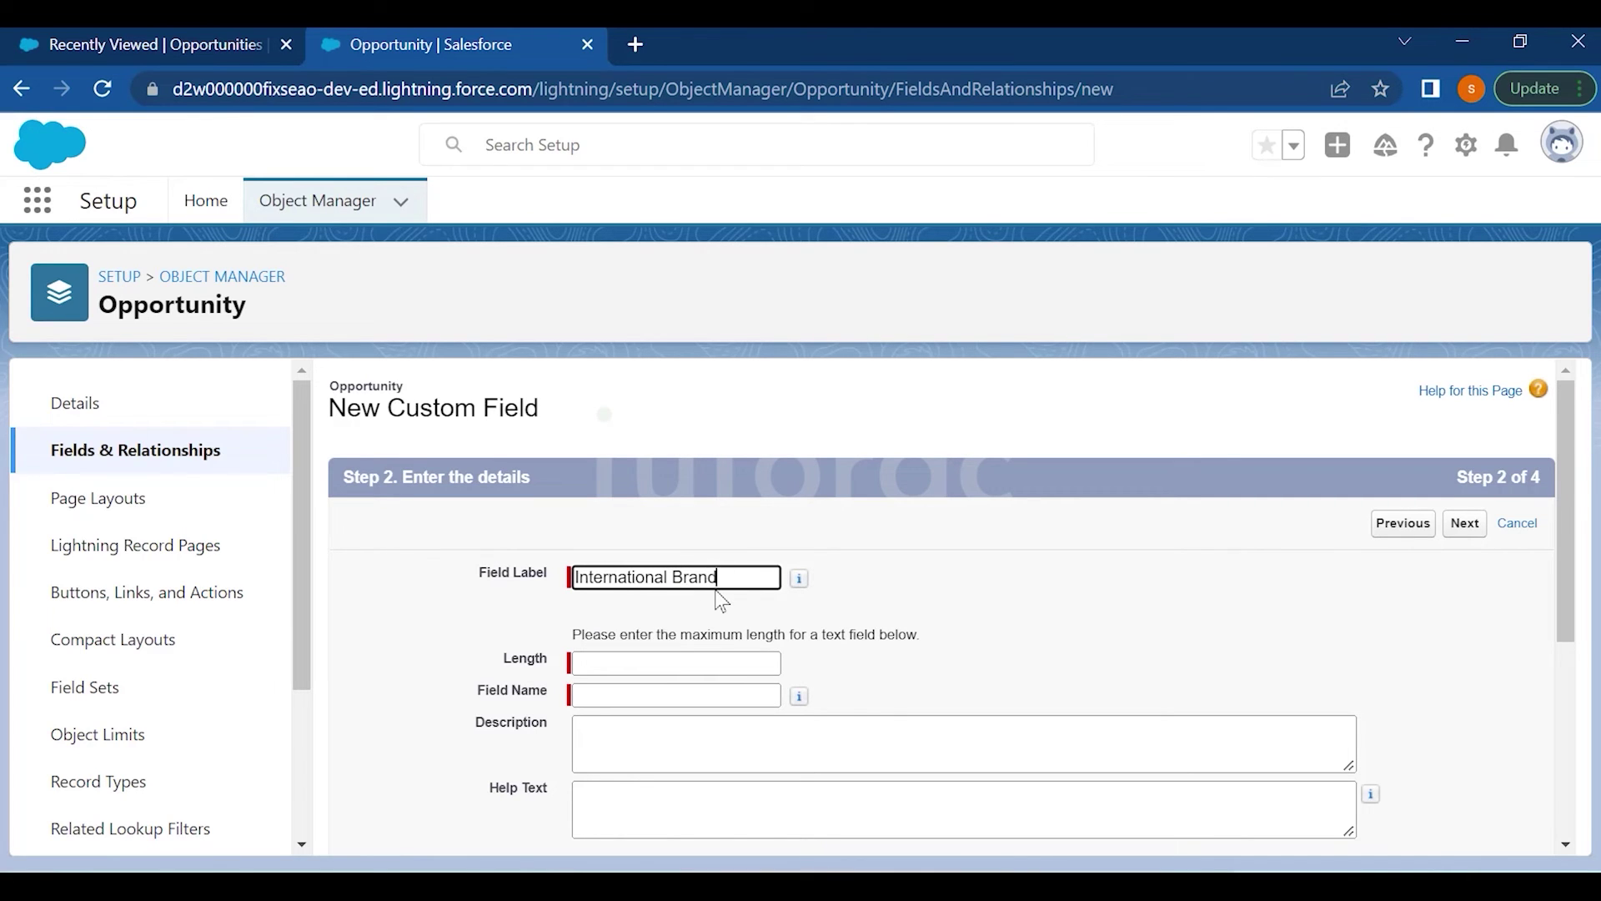
pyautogui.click(681, 664)
pyautogui.click(682, 709)
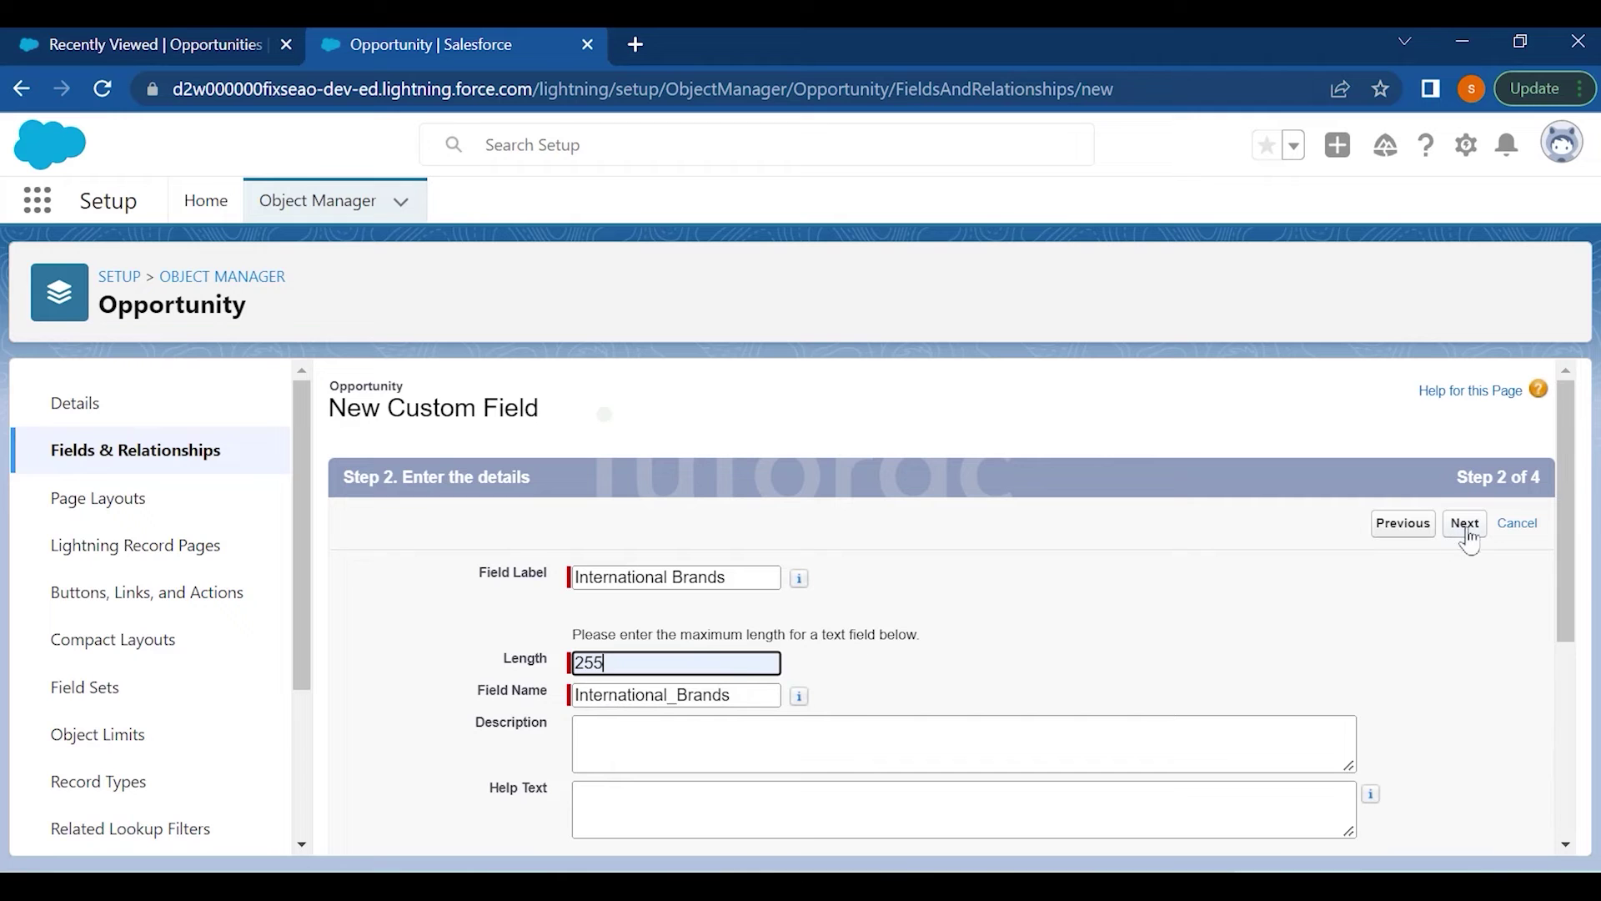
pyautogui.click(21, 88)
# Choose Picklist as the data type of the second custom Opportunity field and continue to its details
pyautogui.scroll(-5, 669, 648)
pyautogui.scroll(-5, 670, 650)
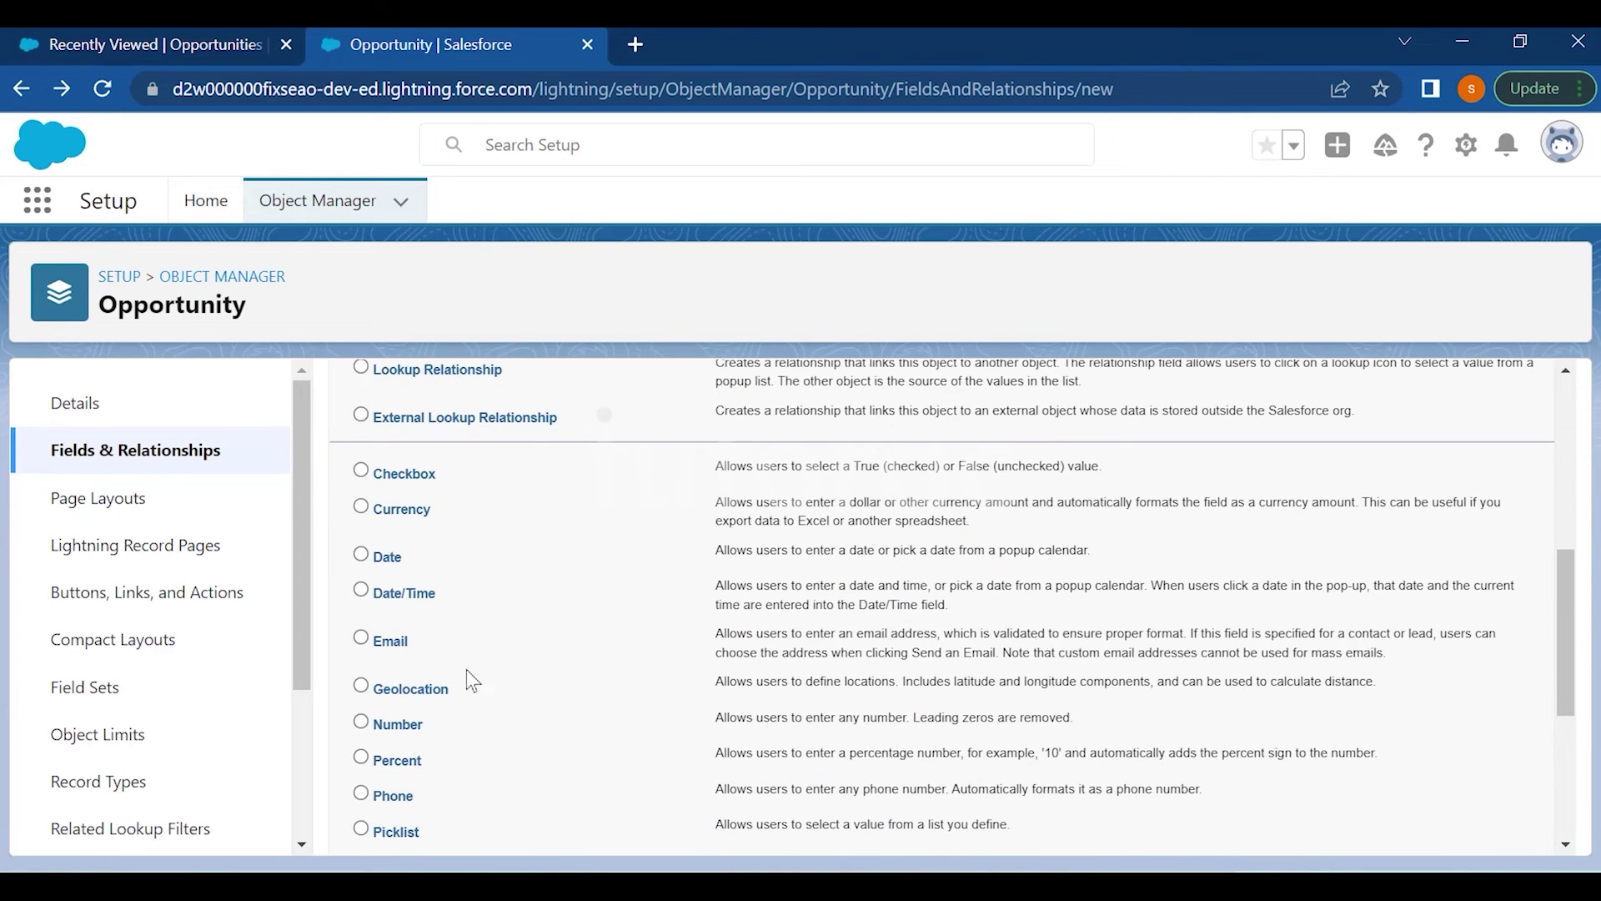
pyautogui.click(391, 579)
pyautogui.scroll(10, 1435, 619)
pyautogui.click(1470, 523)
# Set the second picklist field's label to International Brands
pyautogui.write('Indian Brands')
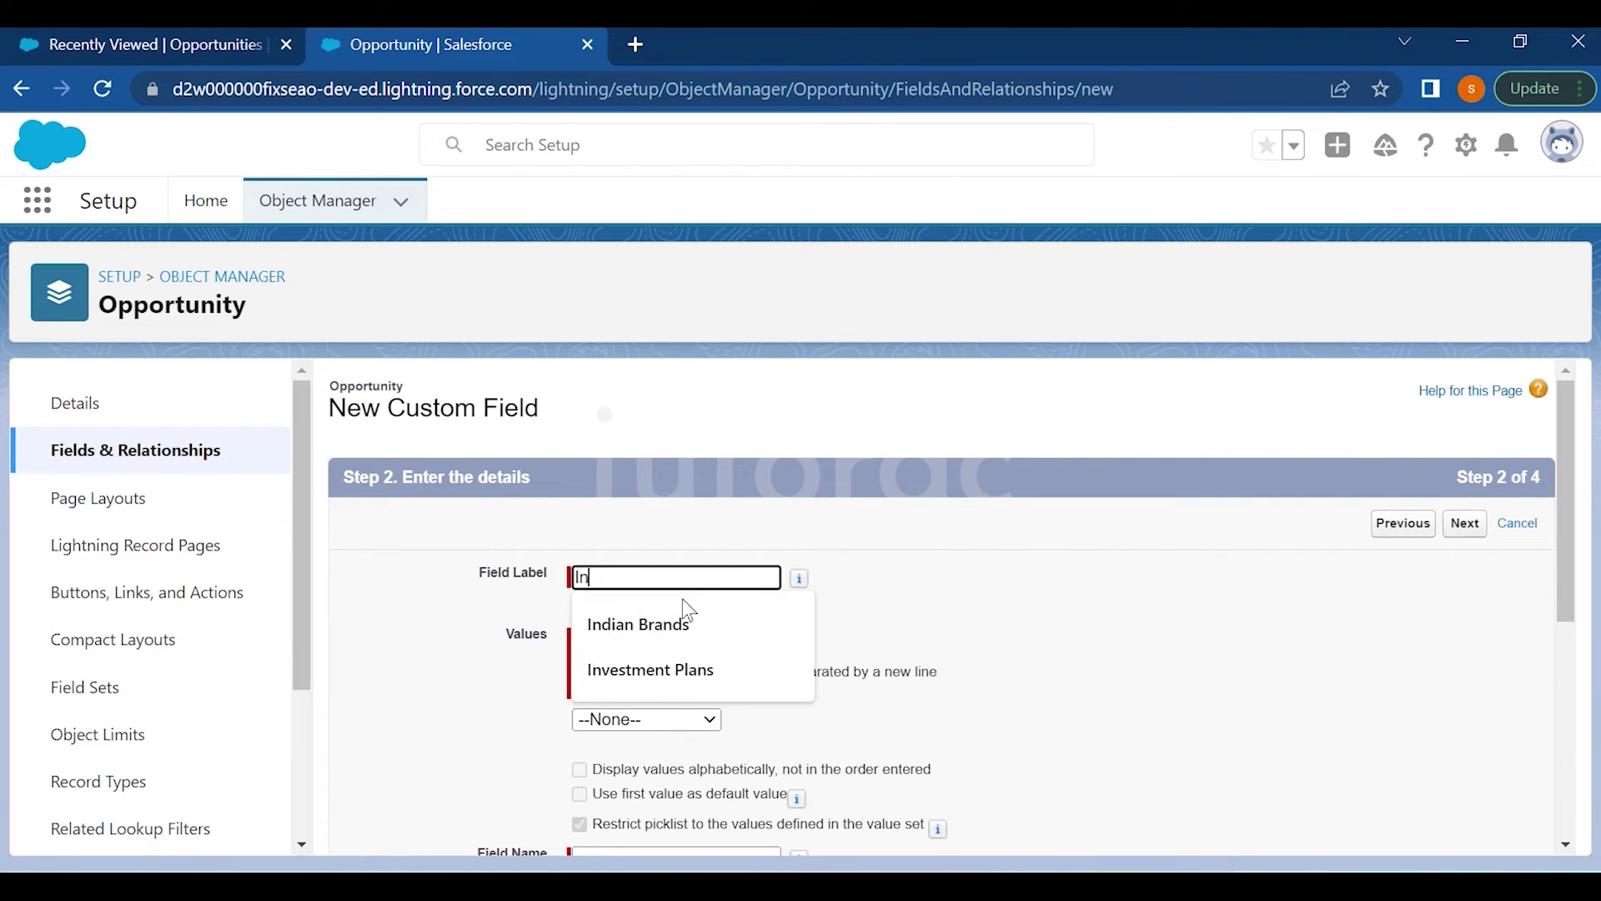
pyautogui.click(642, 621)
pyautogui.click(622, 577)
pyautogui.press('BackSpace')
pyautogui.press('BackSpace')
pyautogui.press('BackSpace')
pyautogui.press('BackSpace')
pyautogui.press('BackSpace')
pyautogui.write('ternational')
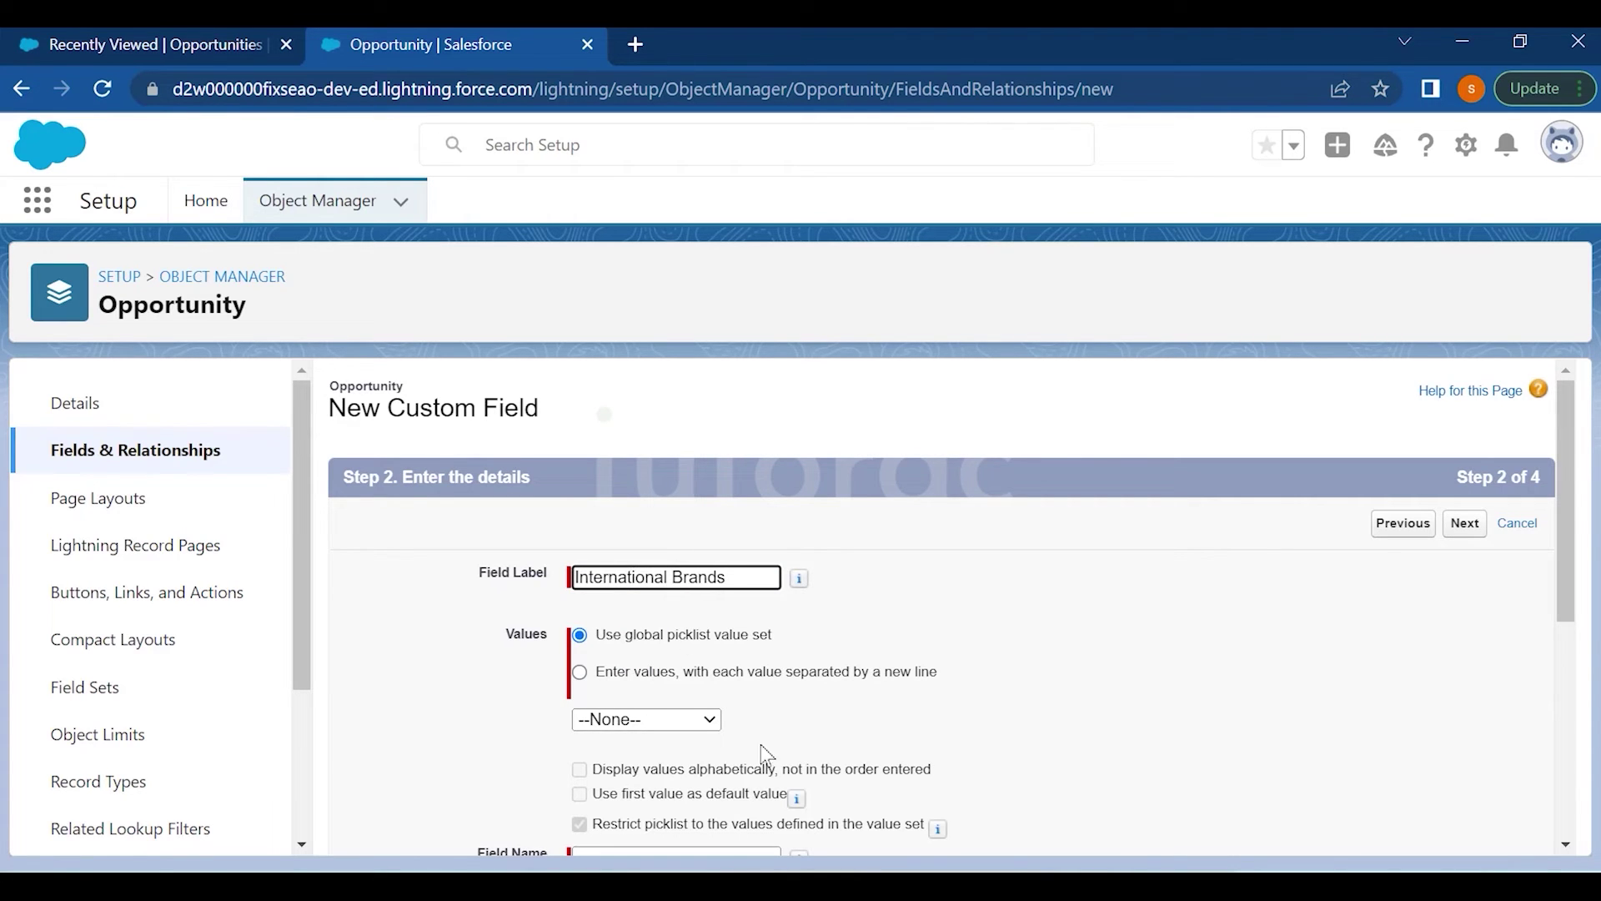
# Enter 1, 2, 3, 4 and 5 as the International Brands picklist's own values on separate lines and continue the wizard
pyautogui.click(679, 674)
pyautogui.scroll(-3, 634, 634)
pyautogui.click(630, 521)
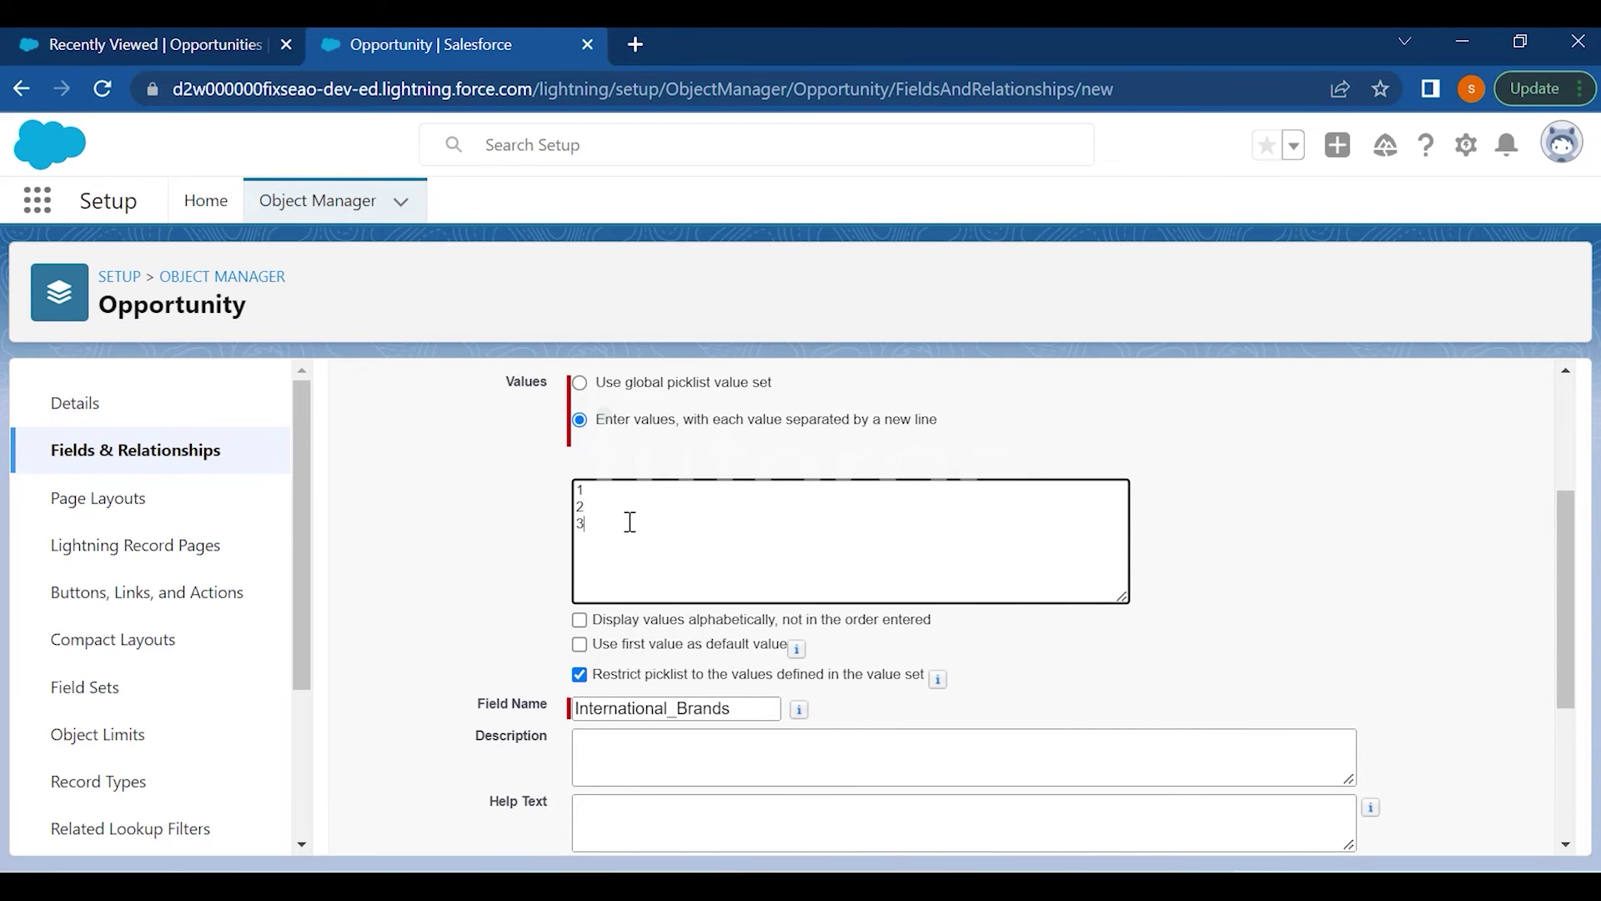
pyautogui.scroll(3, 1259, 499)
pyautogui.click(1465, 522)
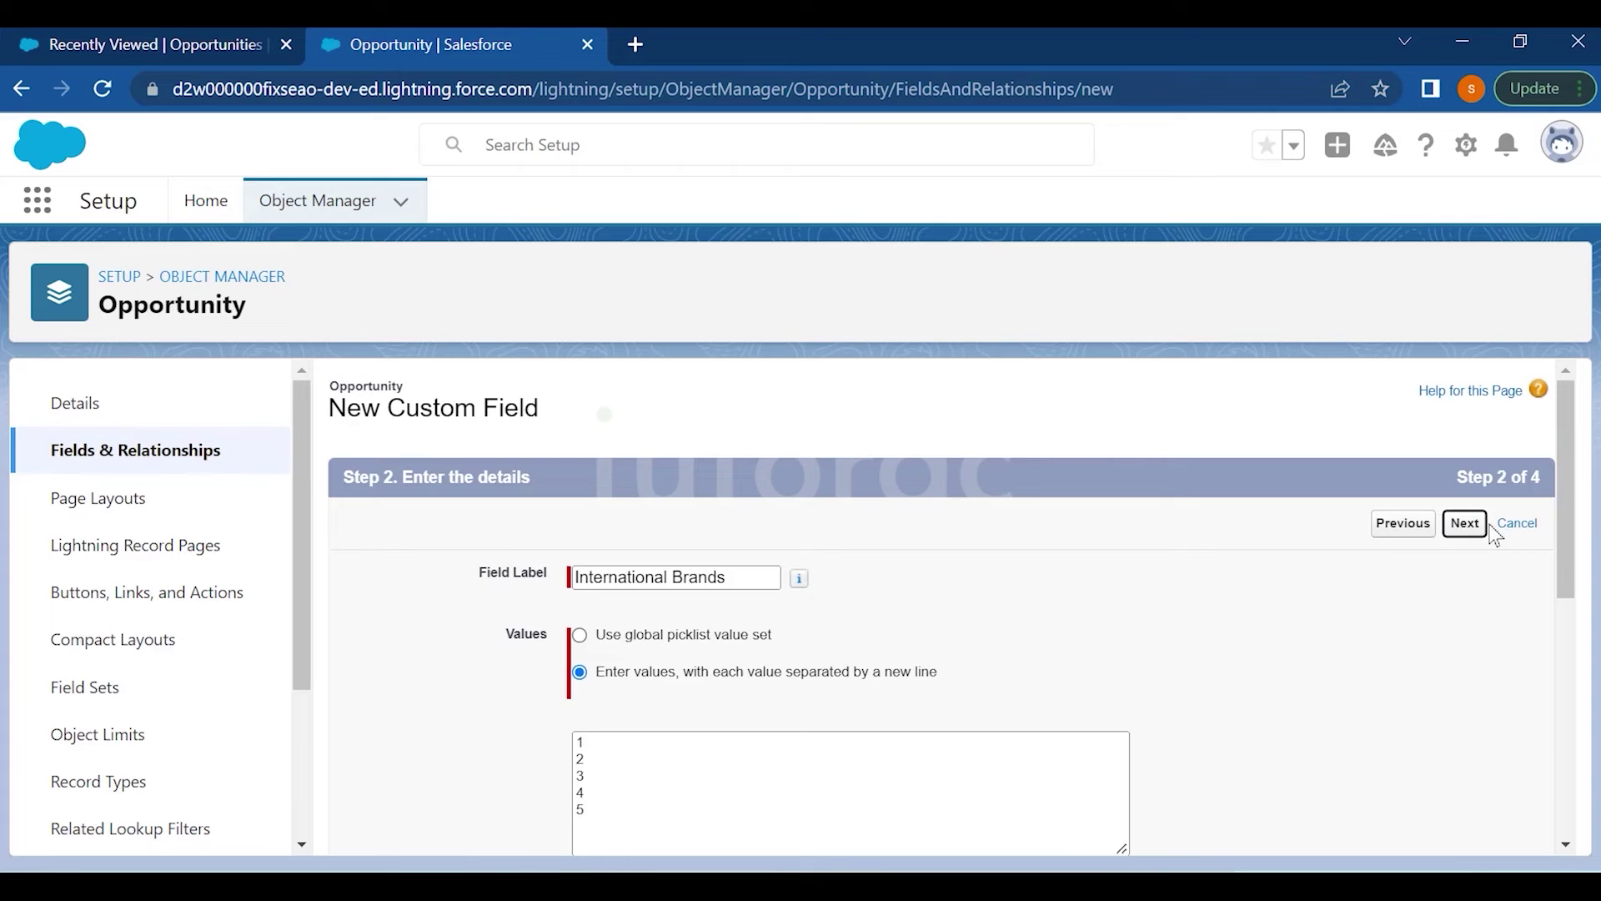
# Accept the default field-level security and page layout settings, then save the International Brands field
pyautogui.click(1471, 530)
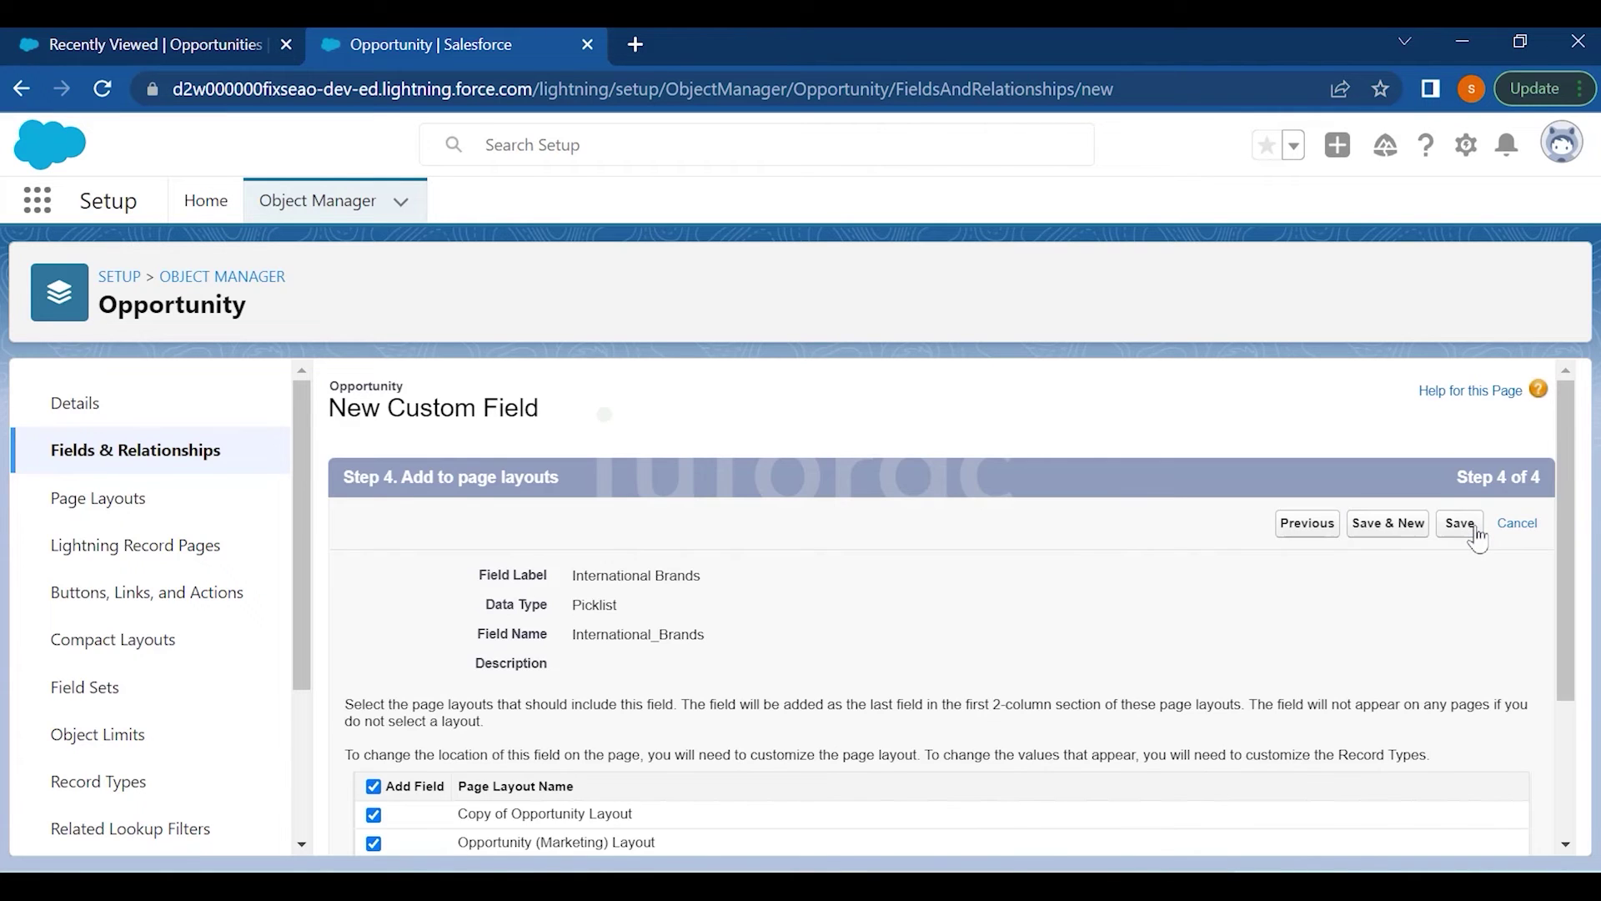
pyautogui.click(1475, 535)
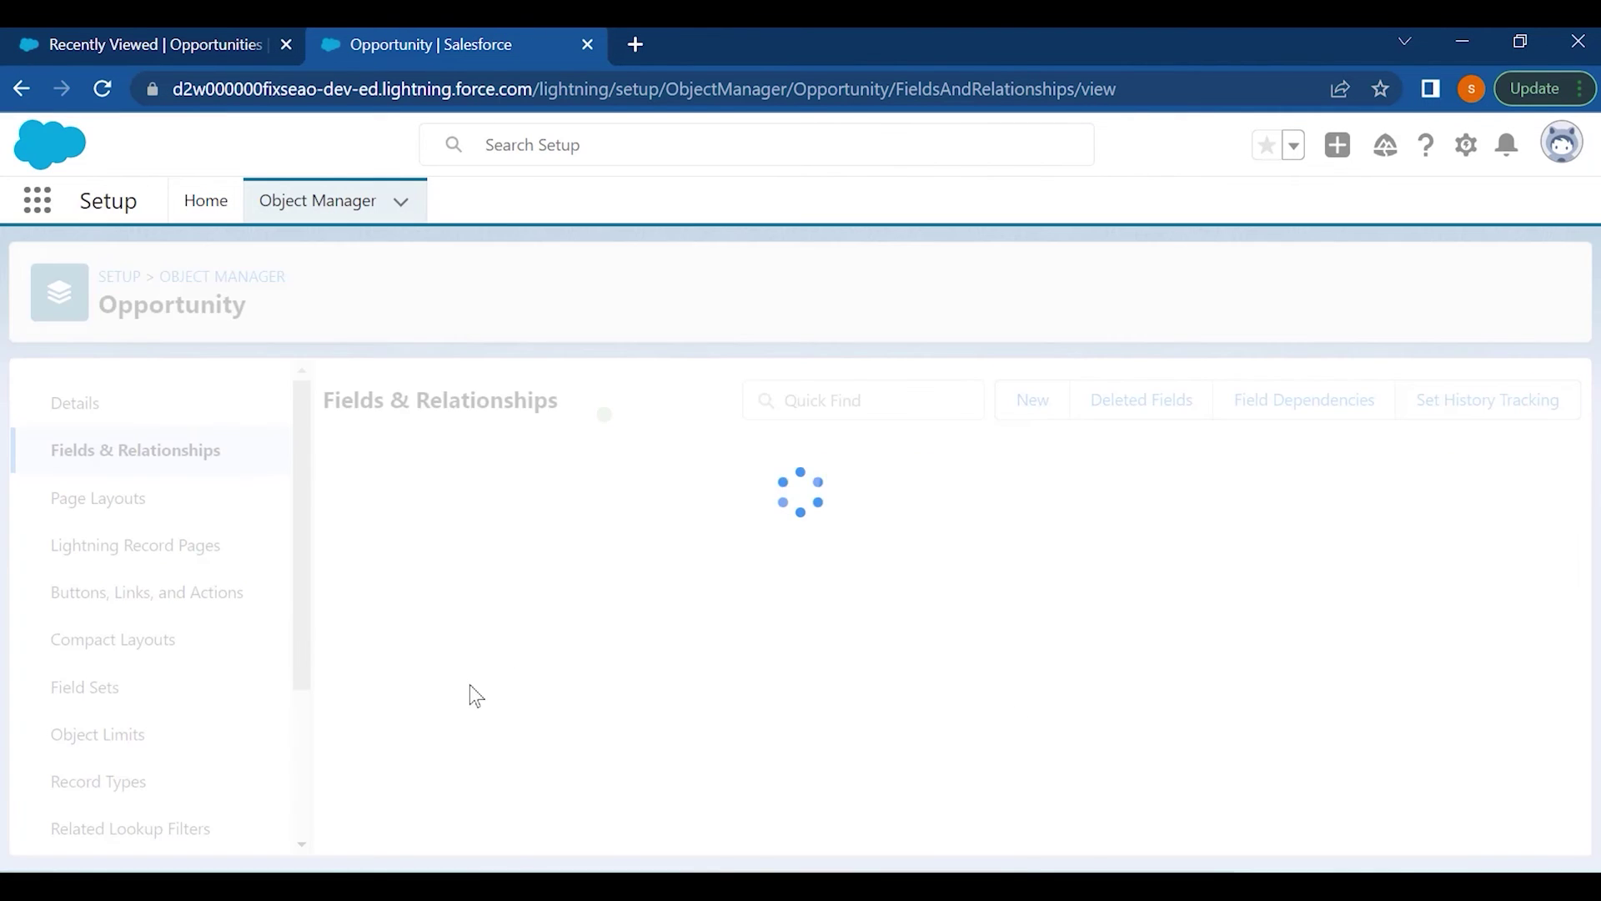
# Create an Opportunity page layout named India Users, cloned from Copy of Opportunity Layout
pyautogui.click(158, 512)
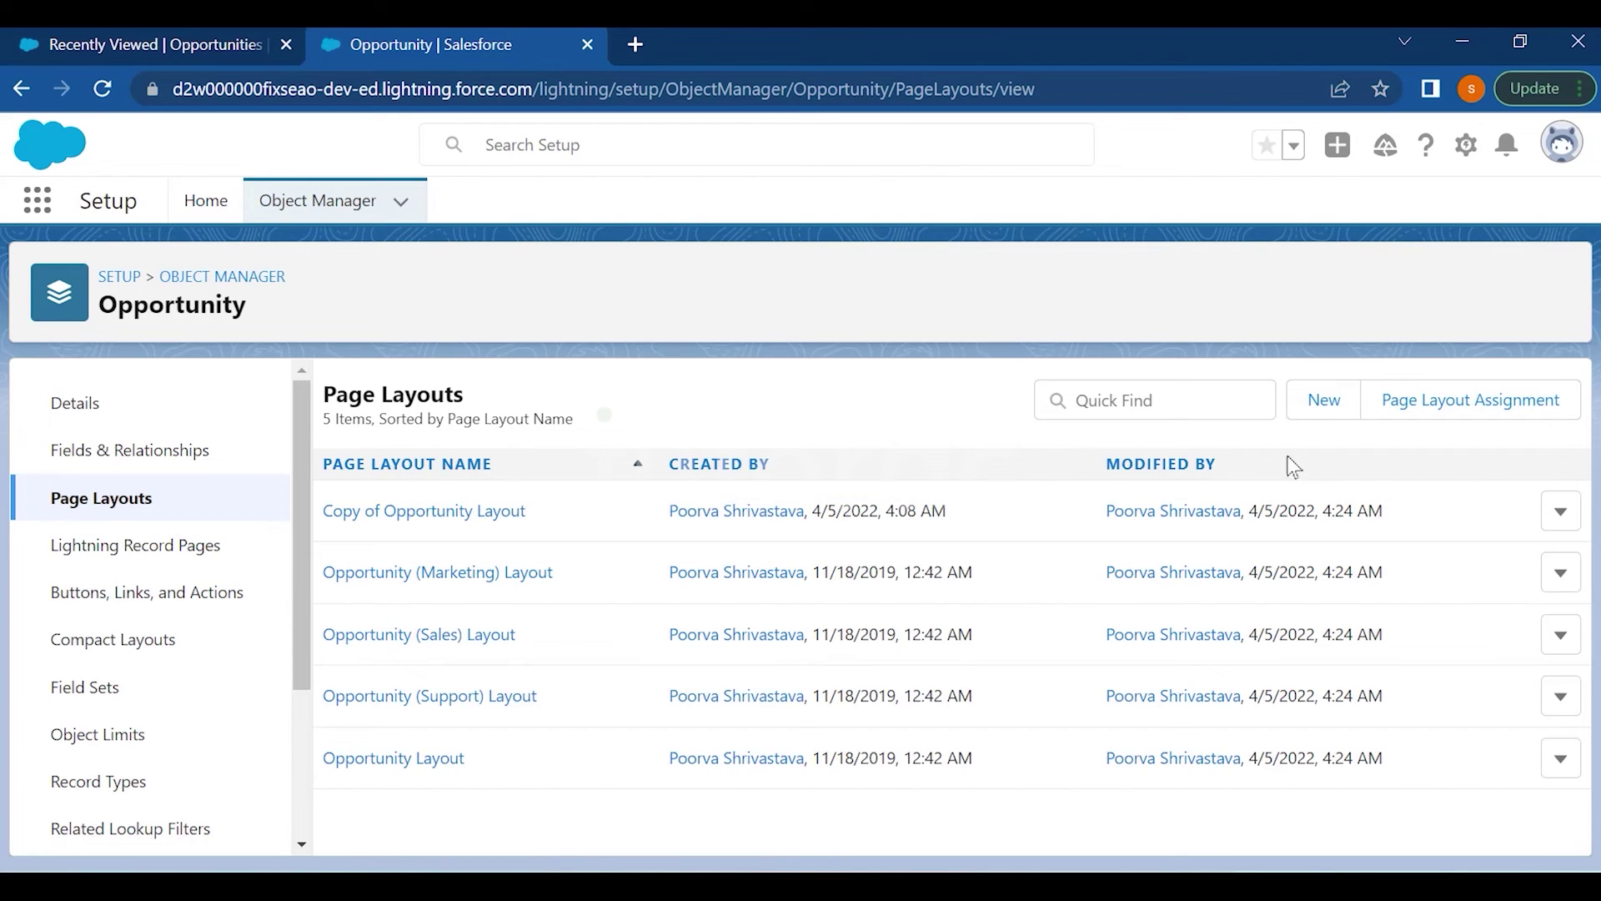
pyautogui.click(1319, 413)
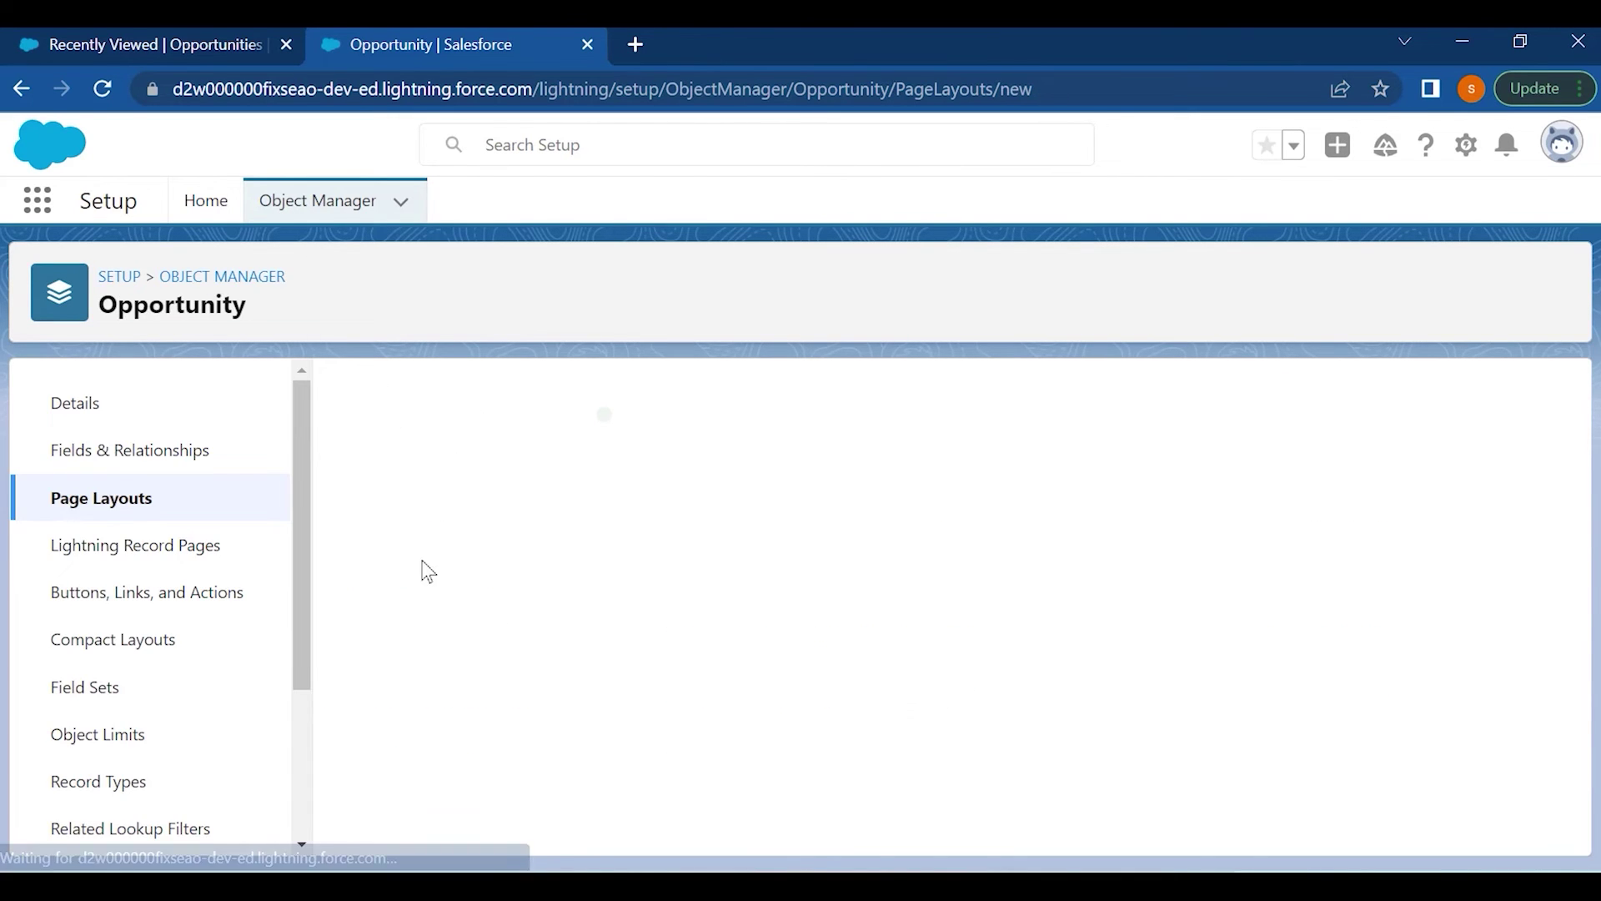
pyautogui.click(609, 542)
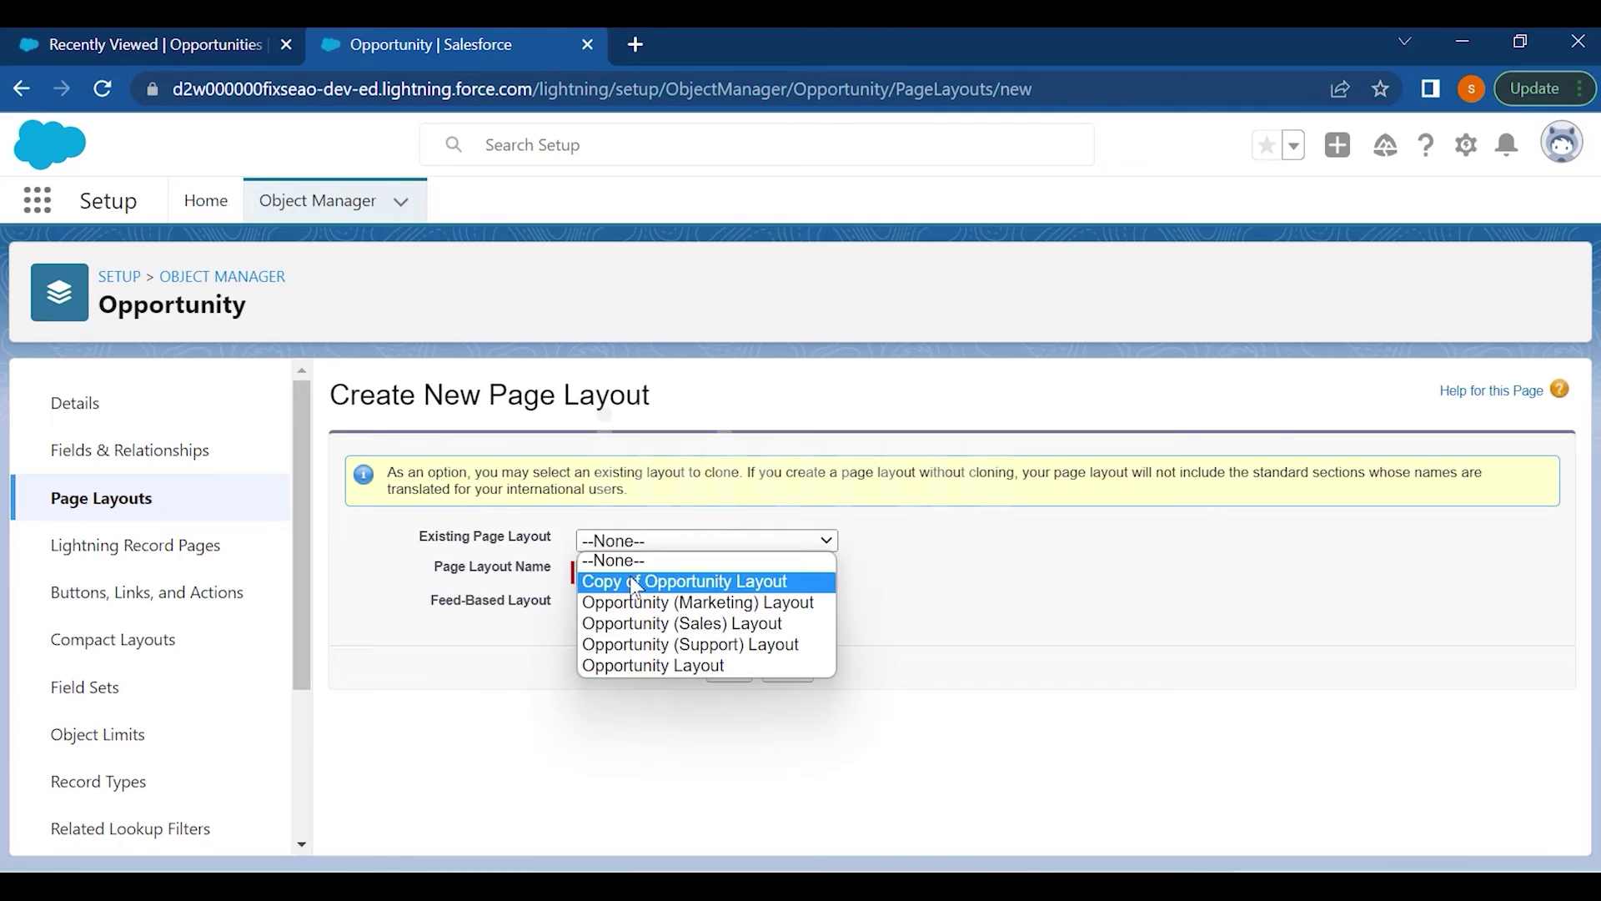
pyautogui.click(636, 581)
pyautogui.click(621, 573)
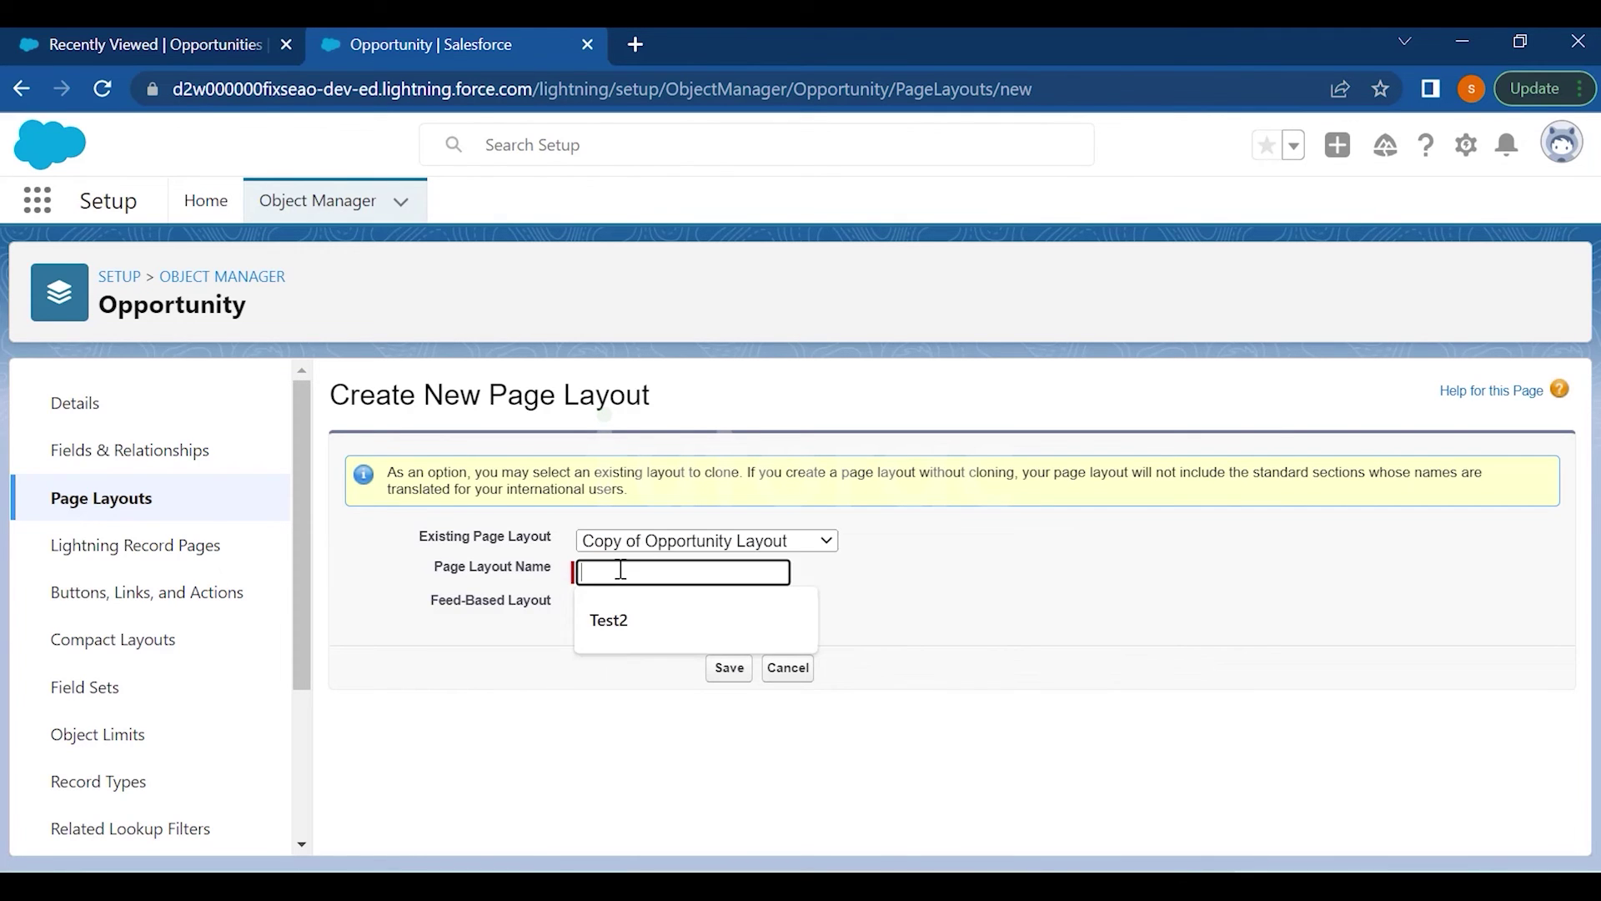
pyautogui.write('India Users')
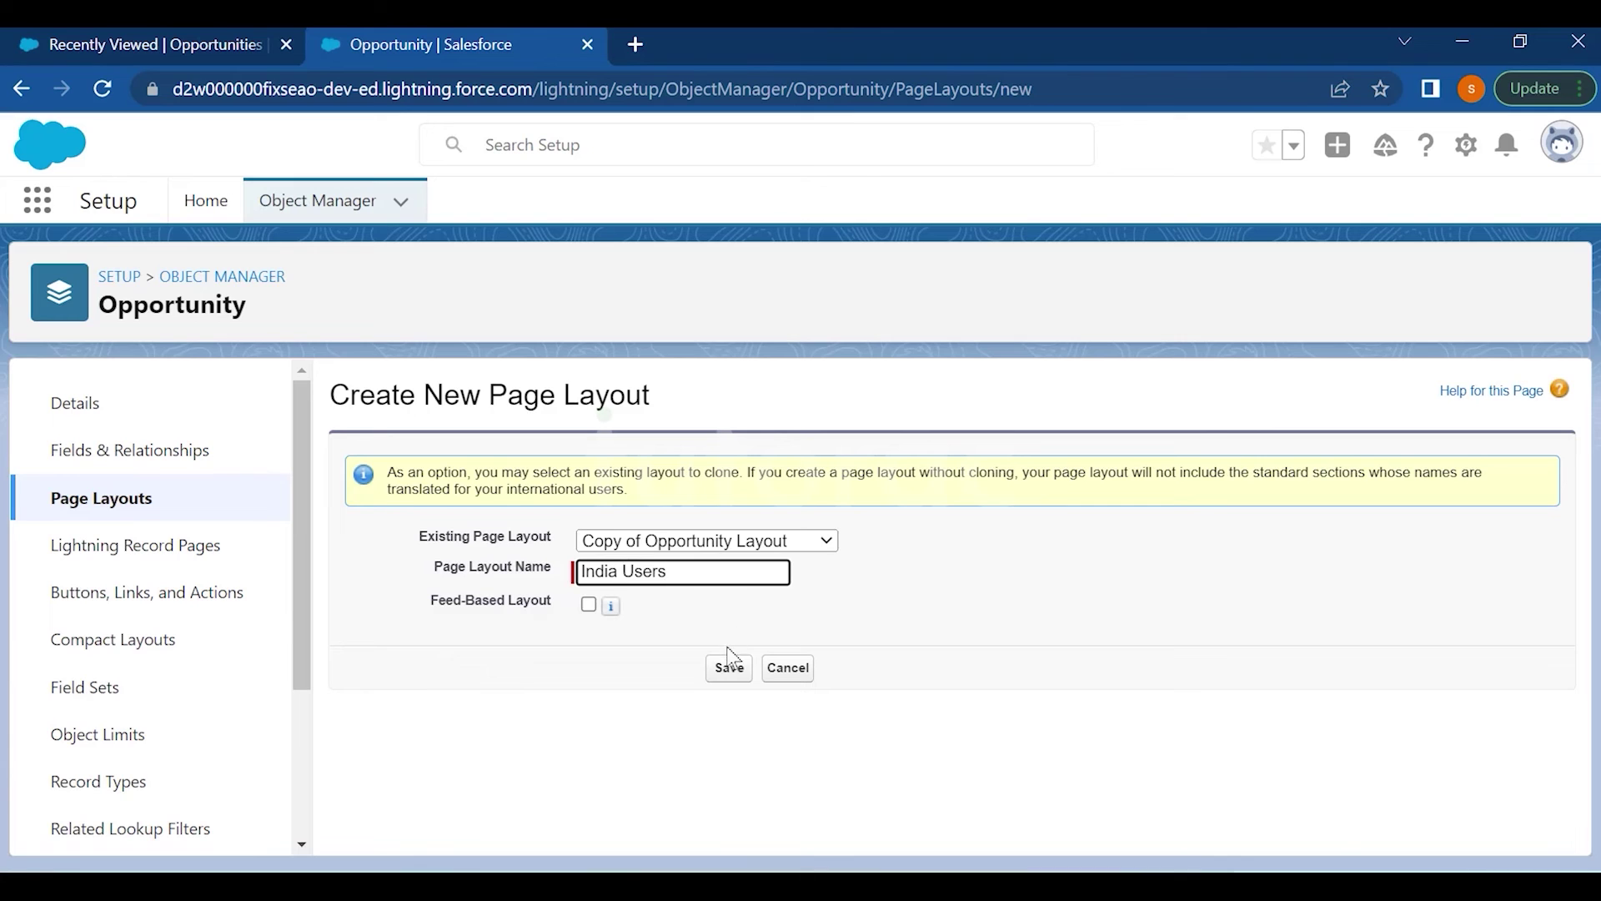
pyautogui.click(729, 667)
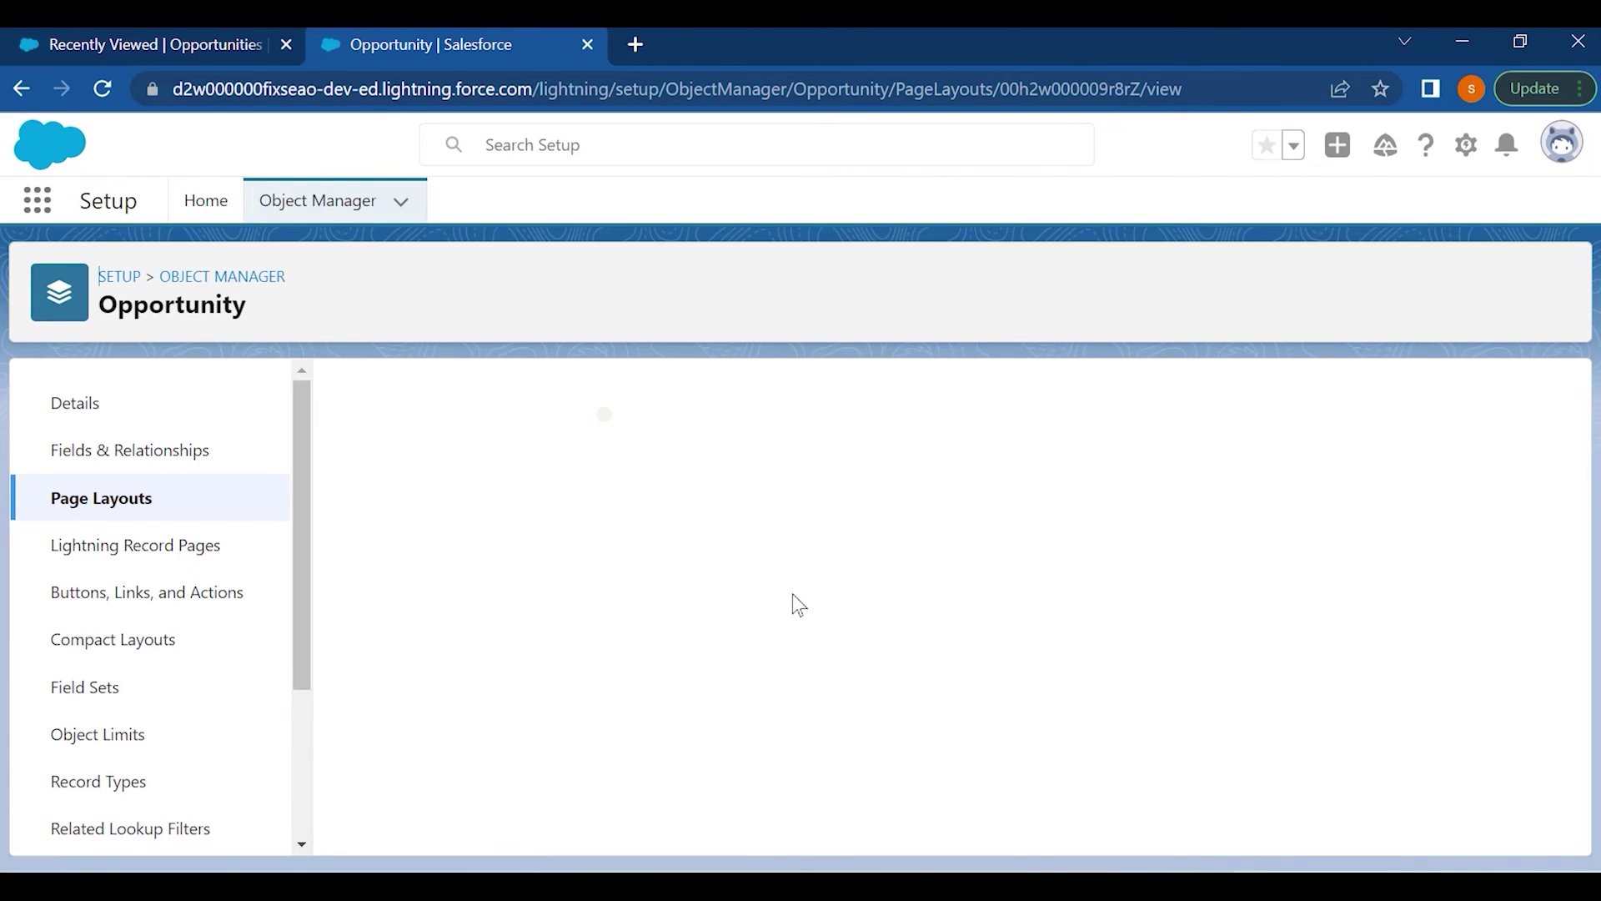
# Remove the International Brands field from the Opportunity Information section of the India Users layout and save the layout
pyautogui.scroll(-10, 702, 667)
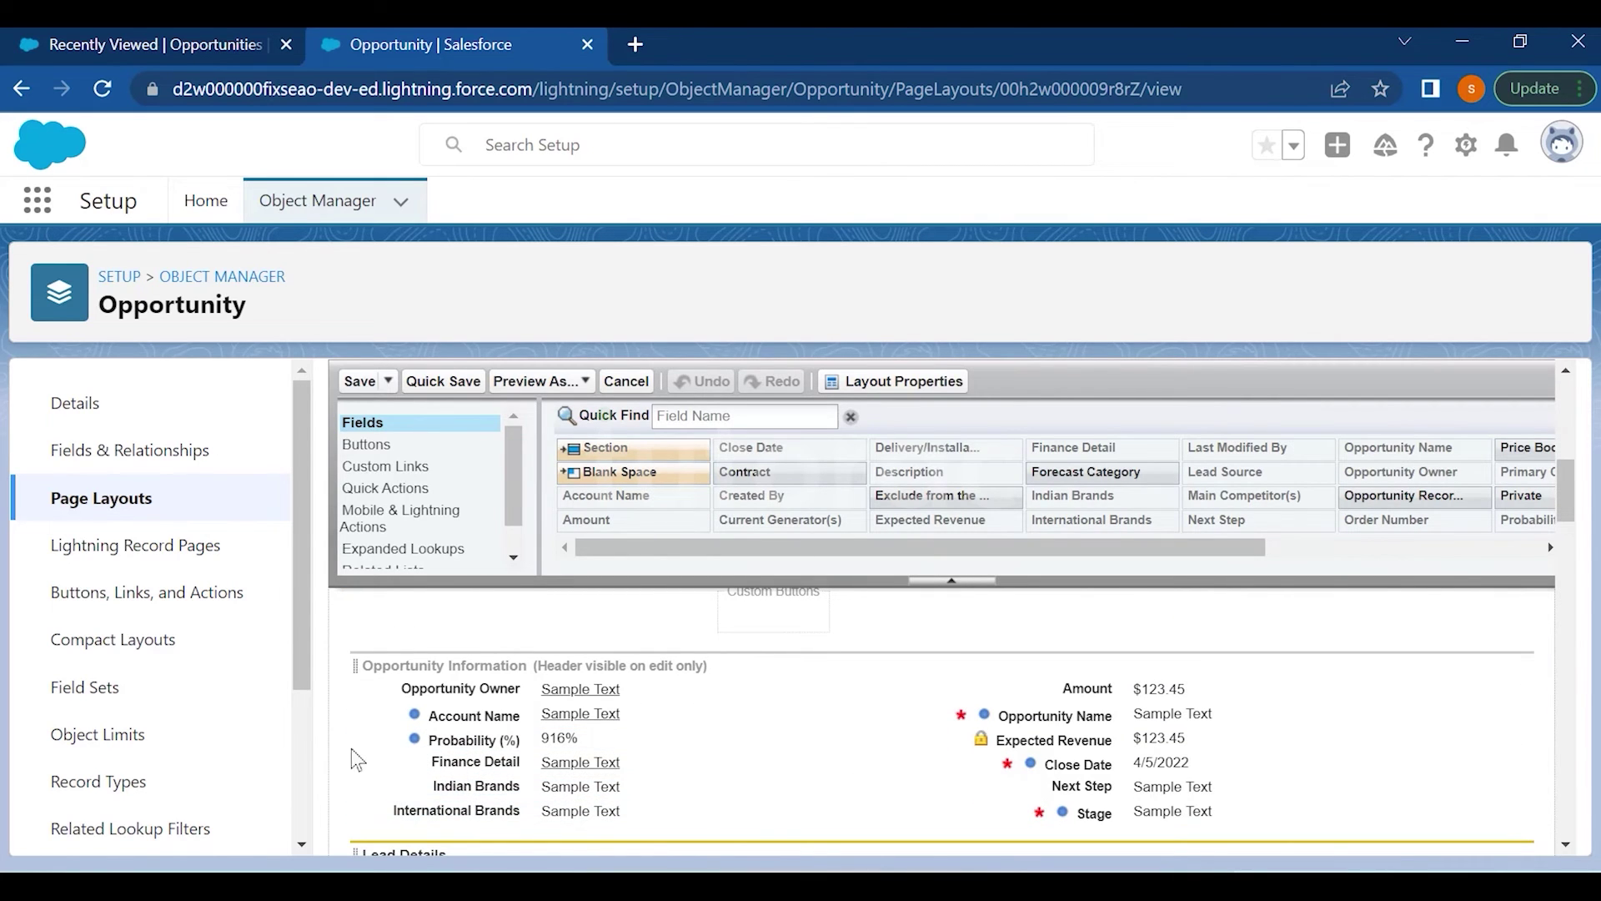
pyautogui.moveTo(434, 811); pyautogui.dragTo(648, 517)
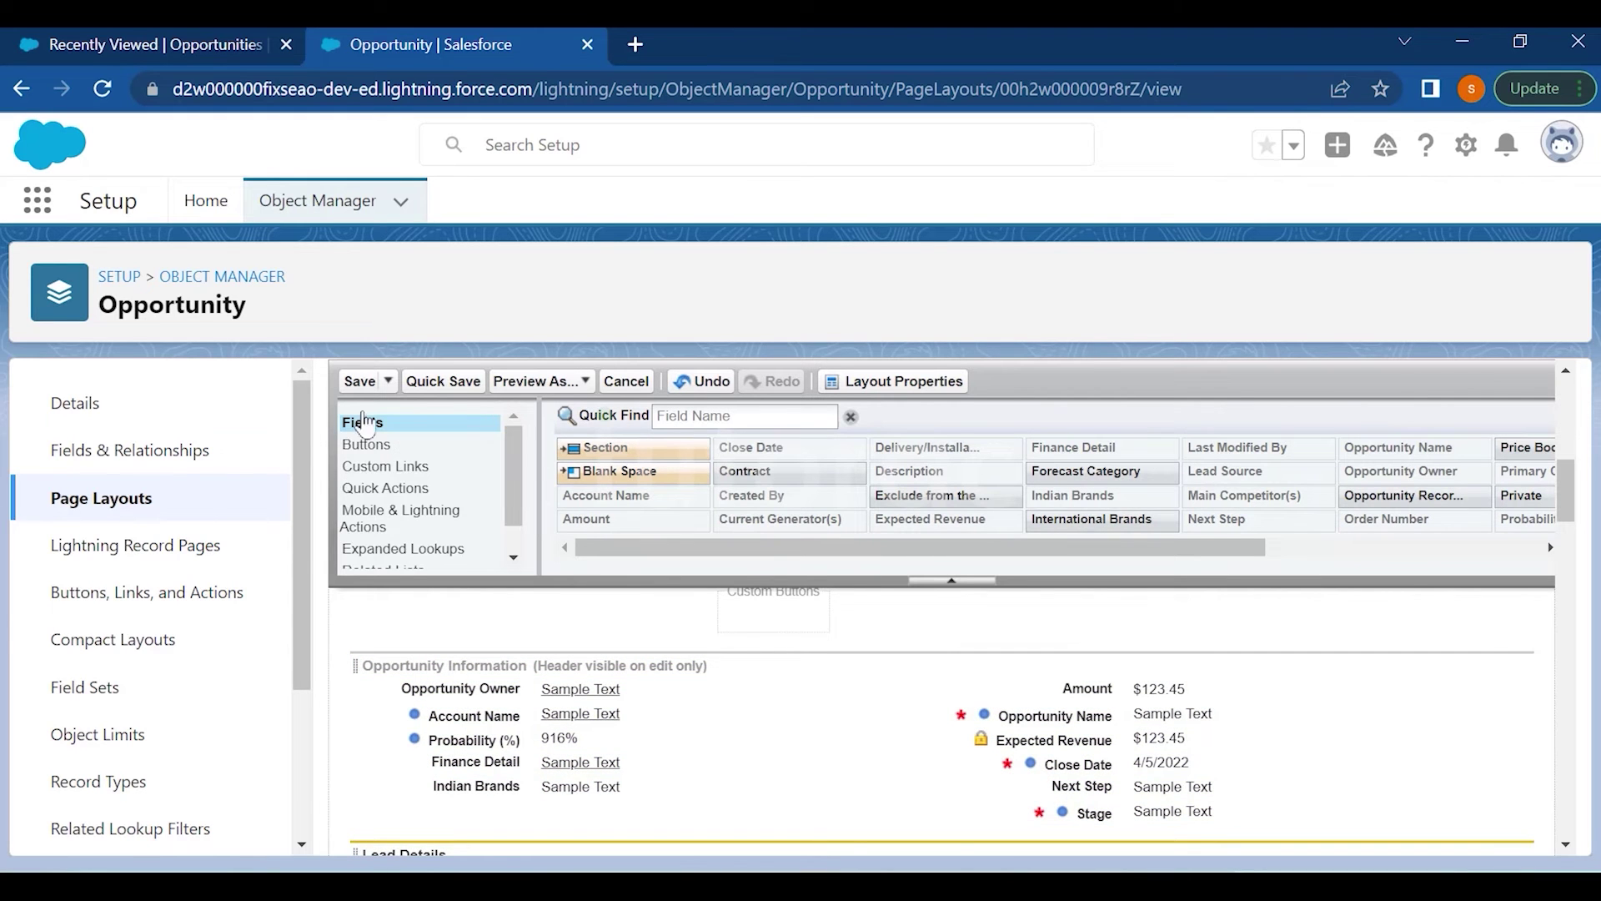
pyautogui.click(359, 381)
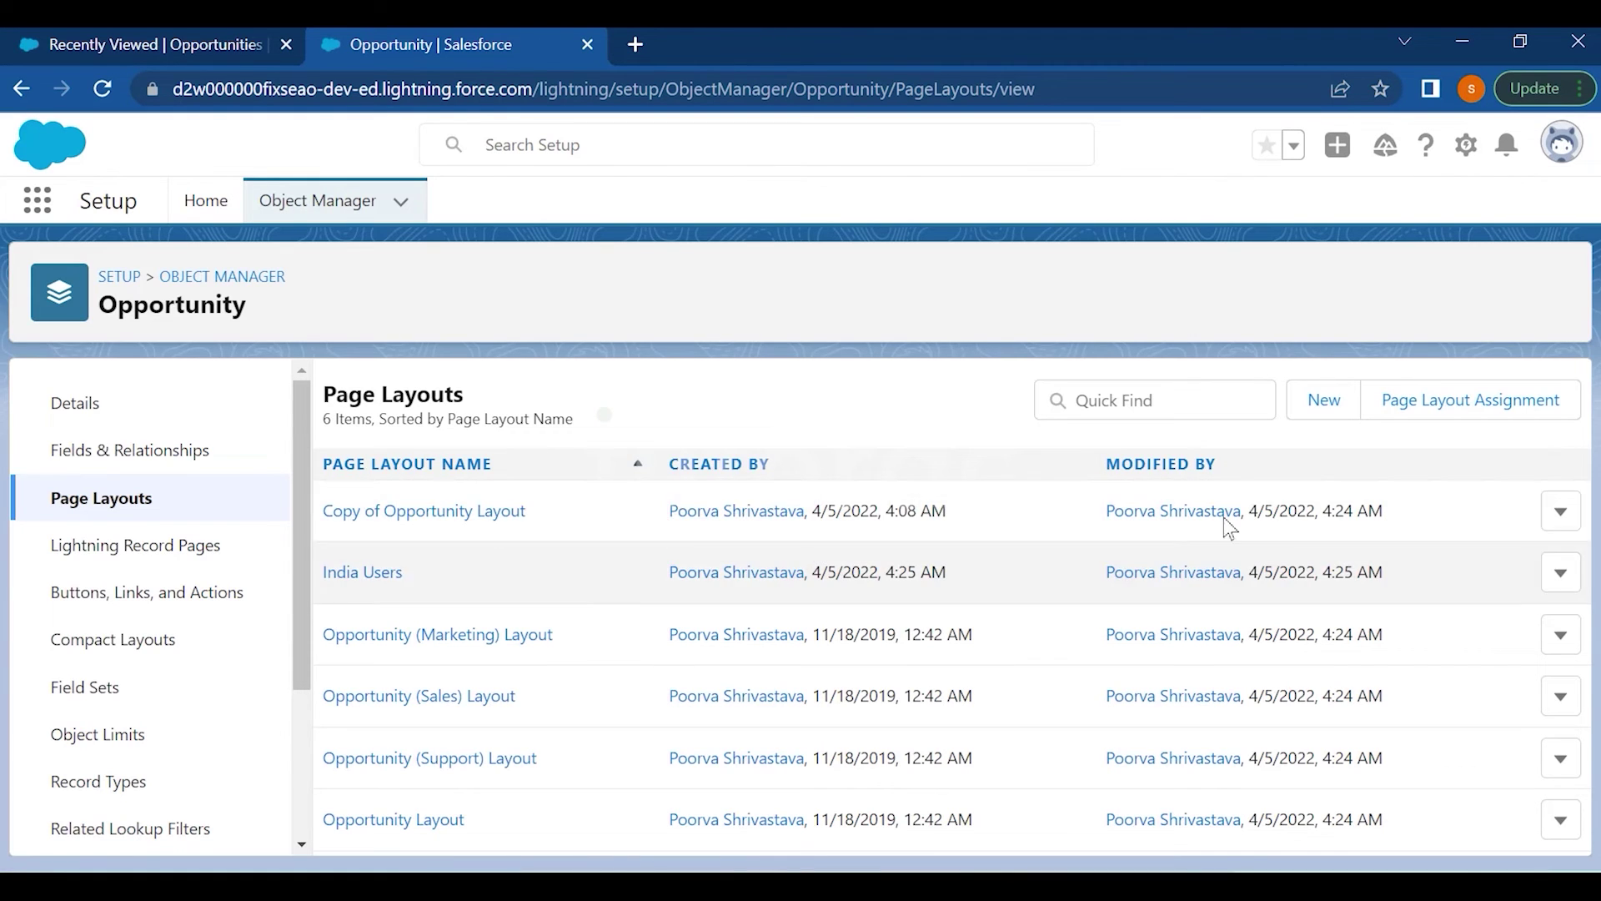
# Create another Opportunity page layout named International, cloned from Copy of Opportunity Layout
pyautogui.click(1322, 402)
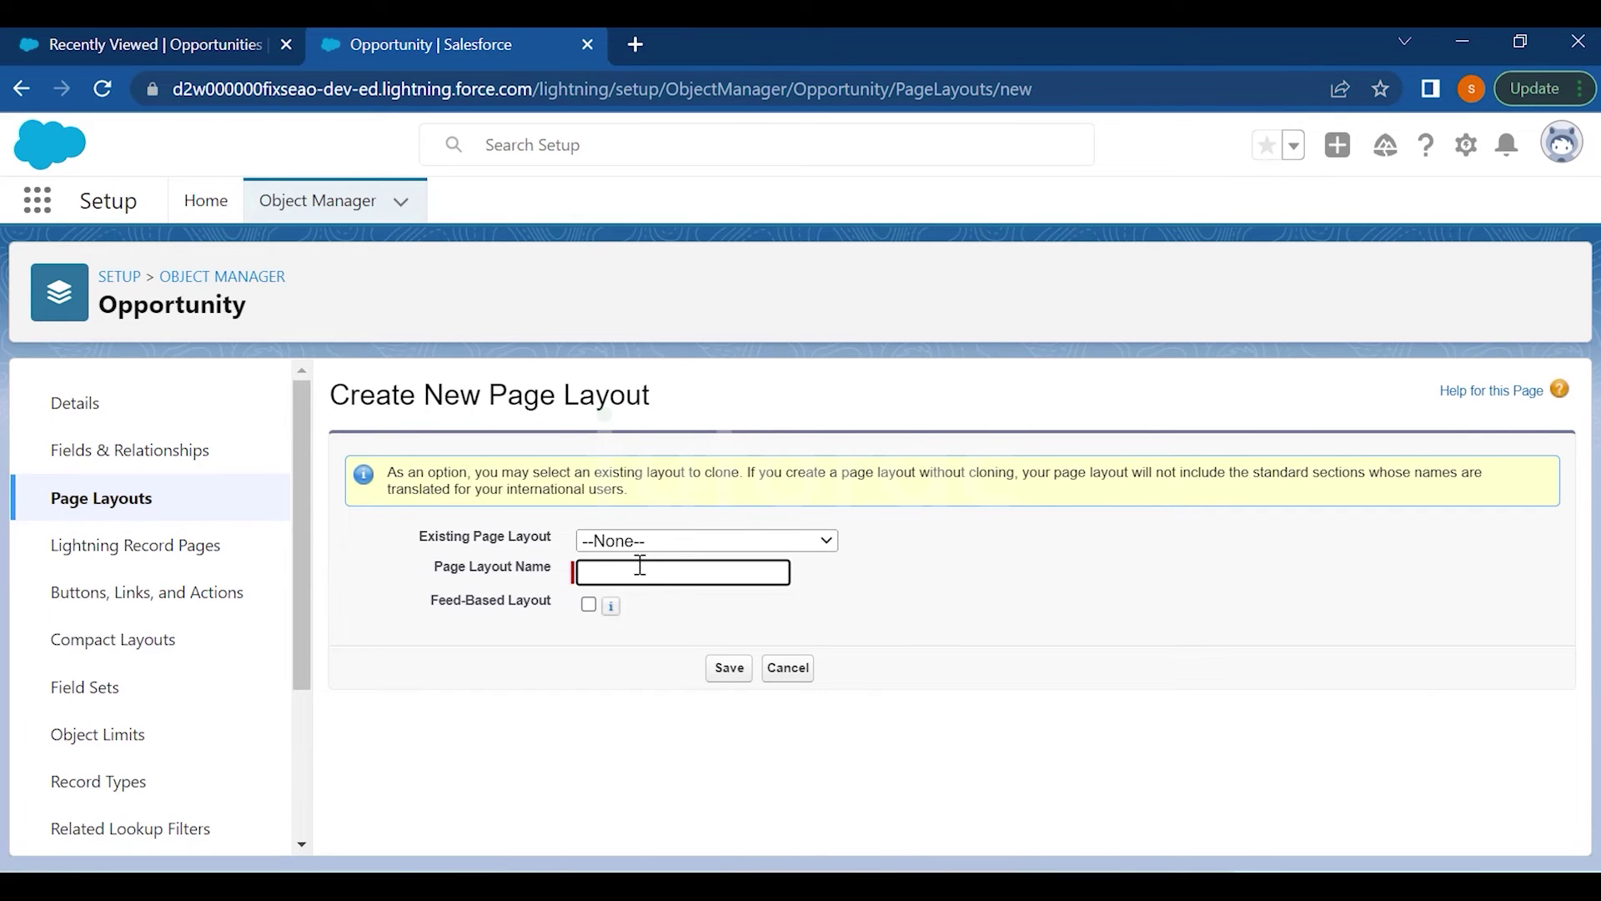
pyautogui.click(634, 542)
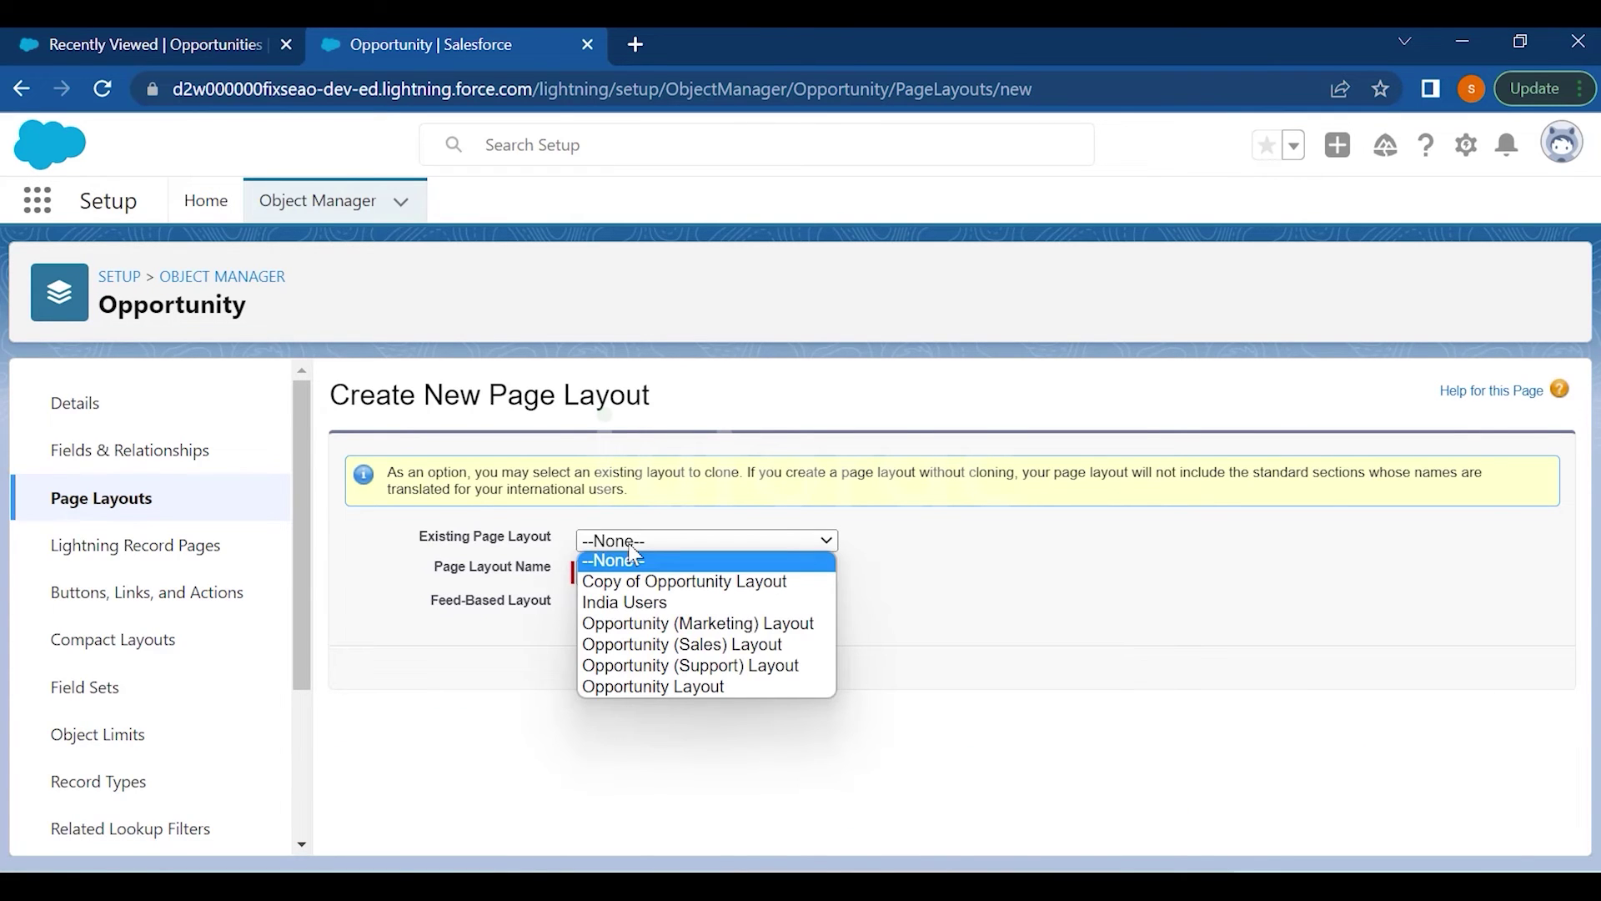
pyautogui.click(631, 557)
pyautogui.click(622, 542)
pyautogui.click(658, 582)
pyautogui.click(603, 569)
pyautogui.write('International')
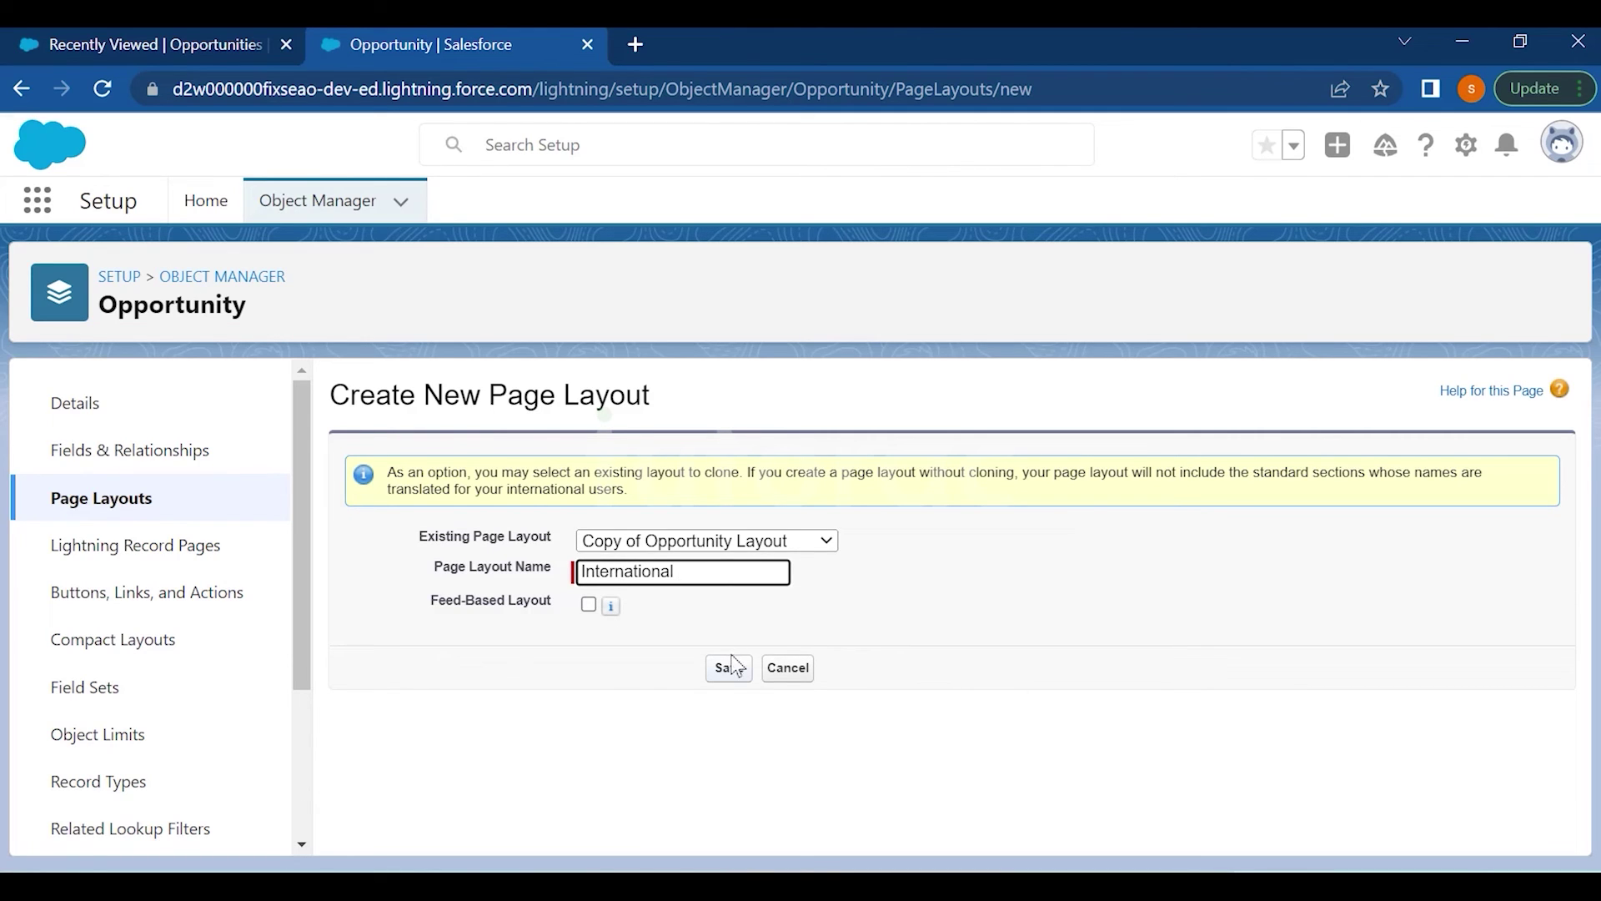
pyautogui.click(730, 667)
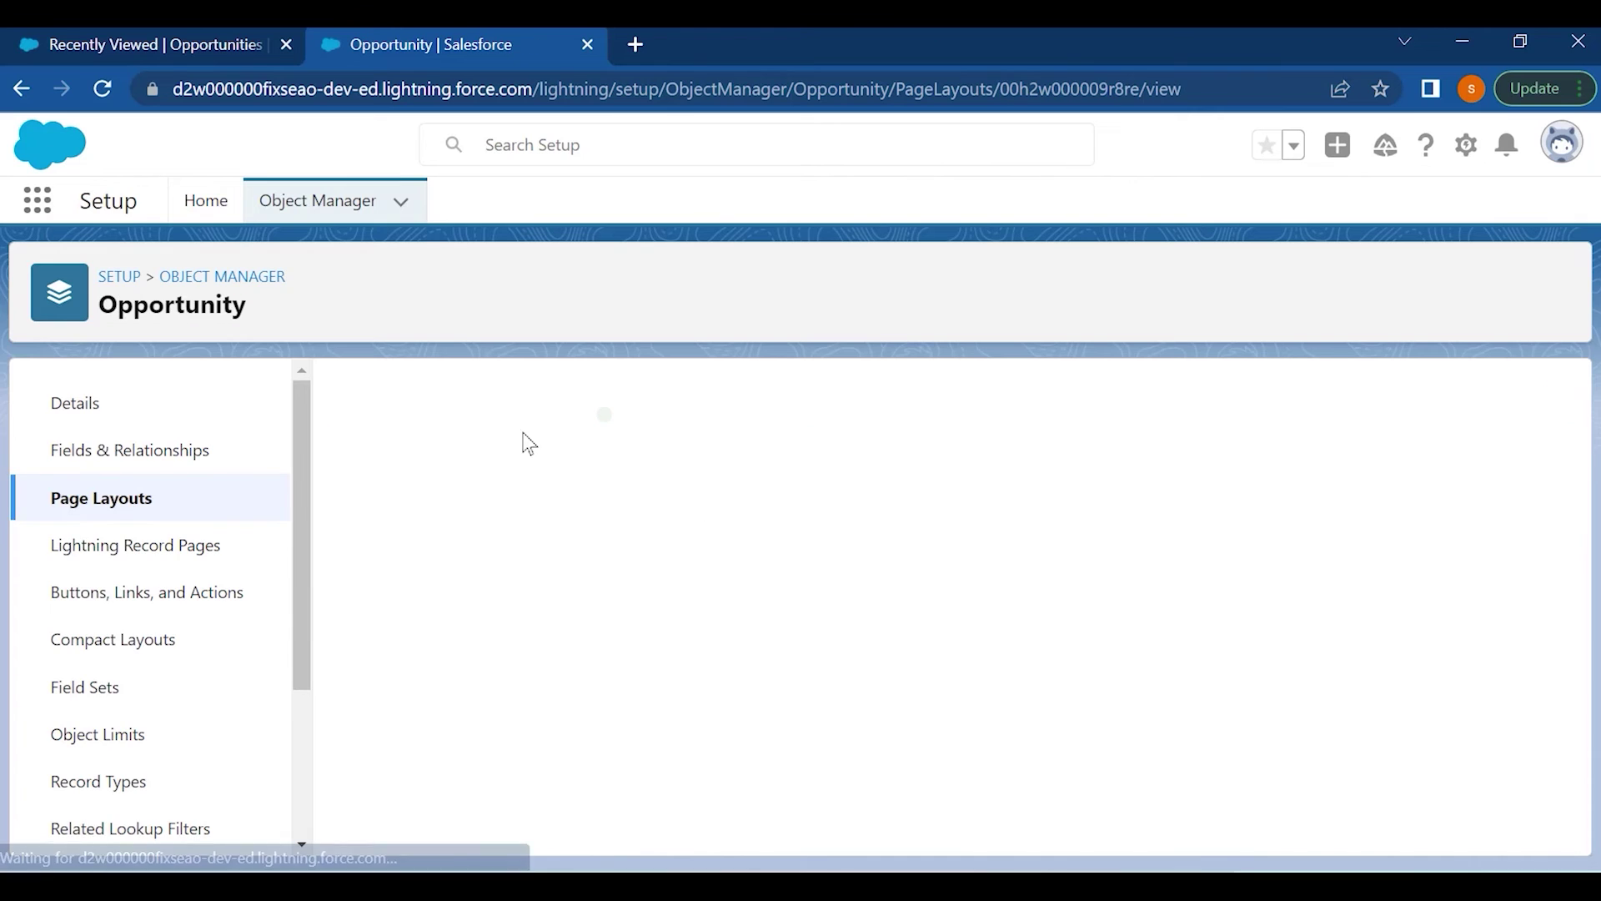
# Remove the Indian Brands field from the Opportunity Information section of the International layout and save the layout
pyautogui.scroll(-3, 501, 713)
pyautogui.moveTo(500, 662); pyautogui.dragTo(661, 575)
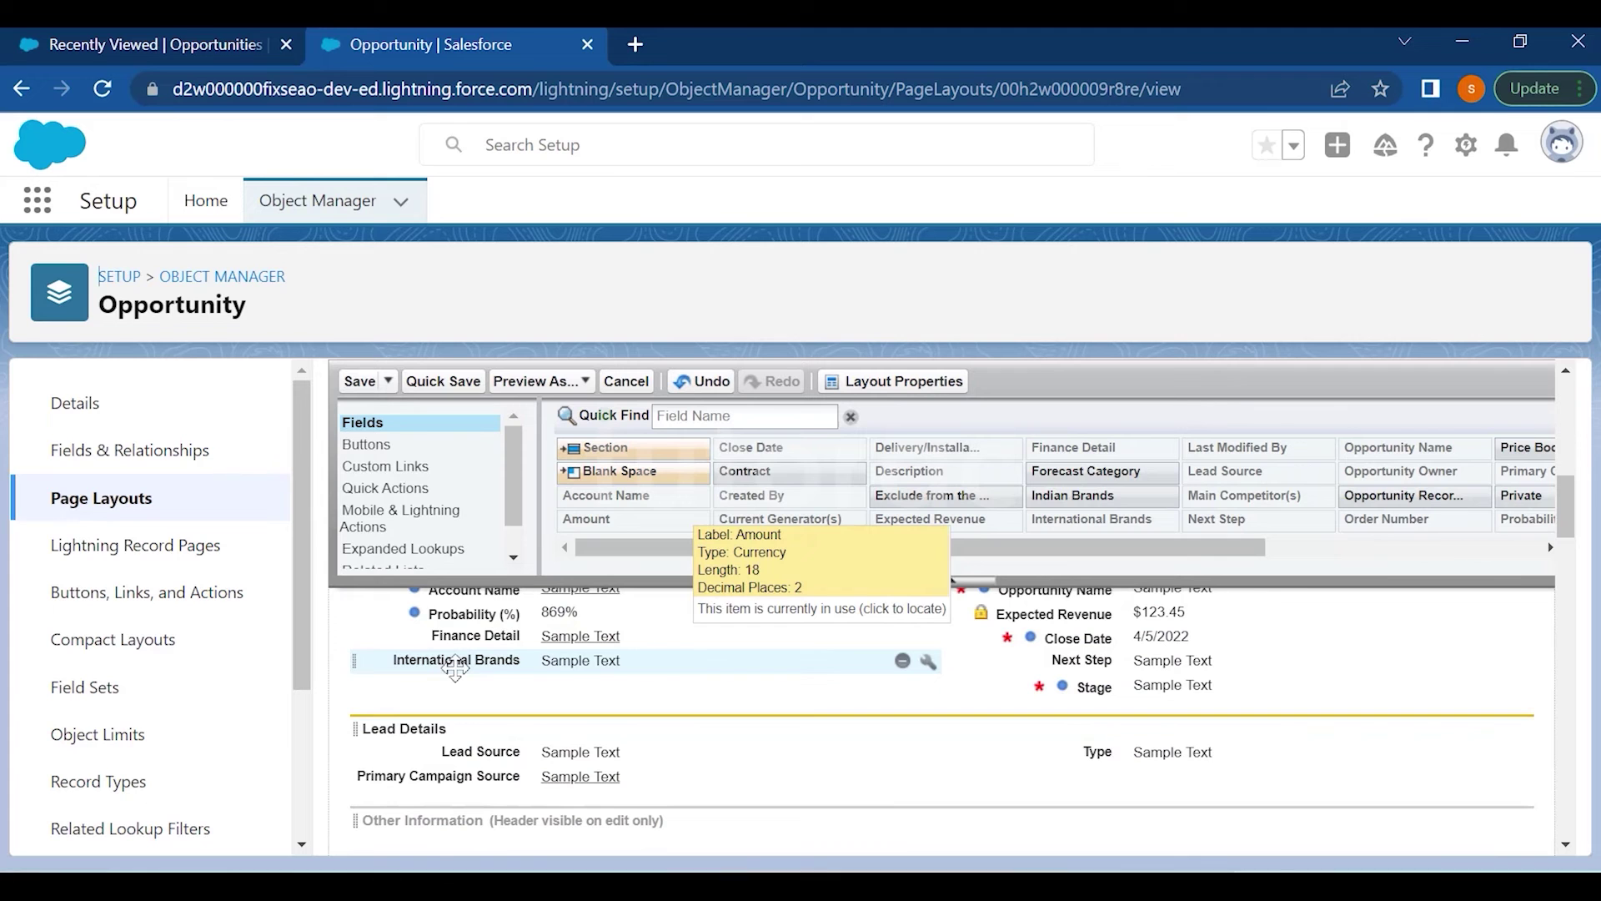
pyautogui.click(358, 381)
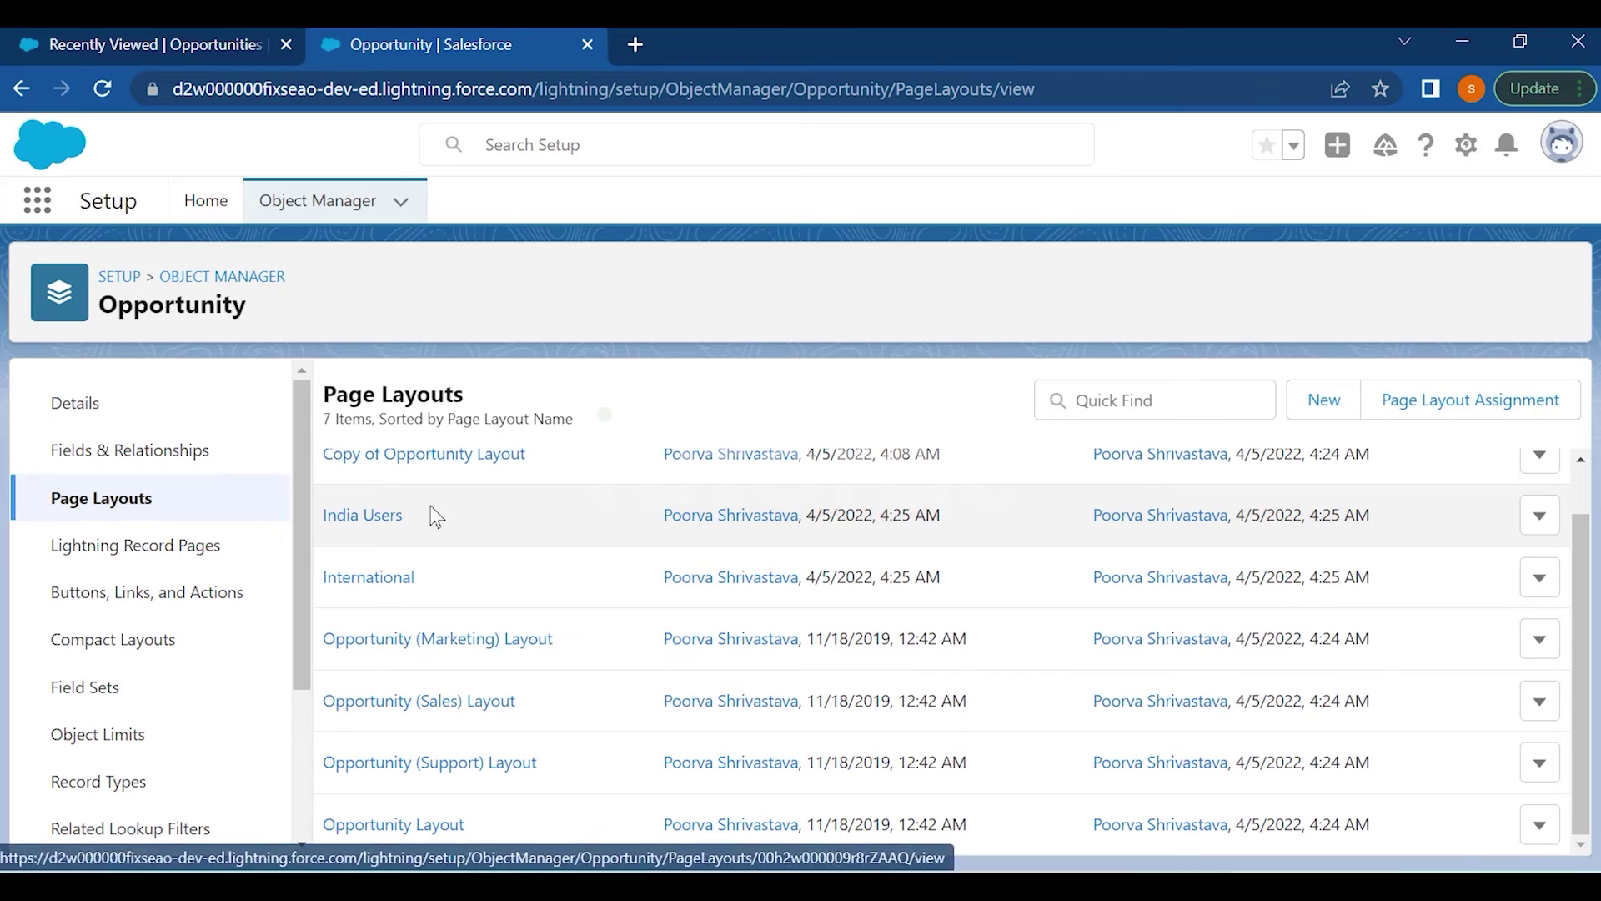
pyautogui.moveTo(421, 521); pyautogui.dragTo(331, 508)
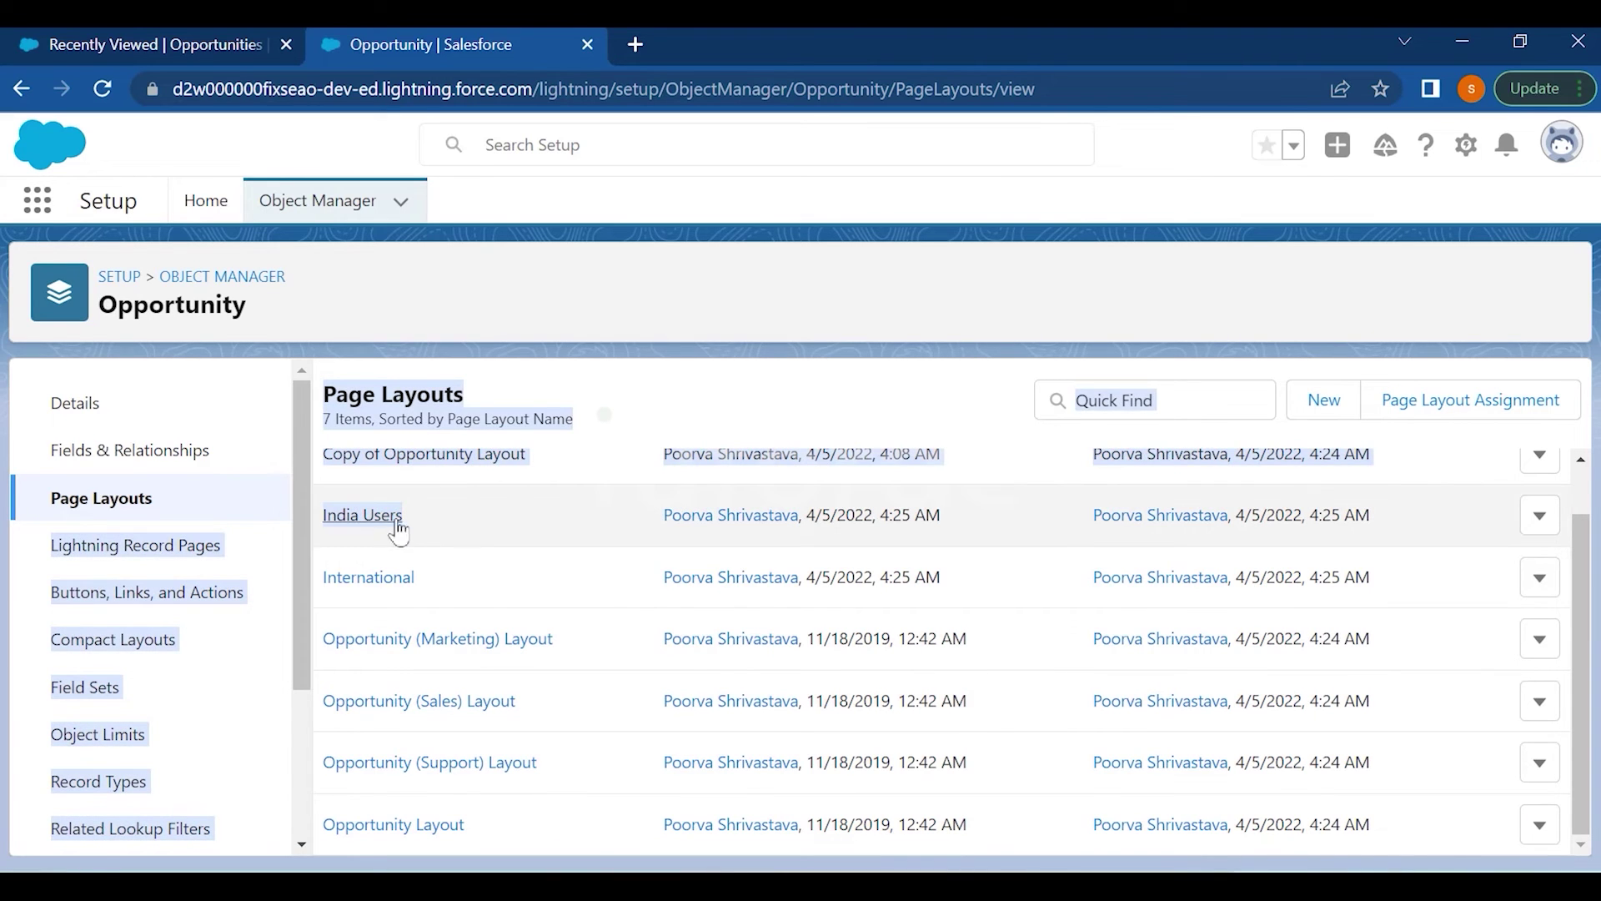
pyautogui.click(433, 517)
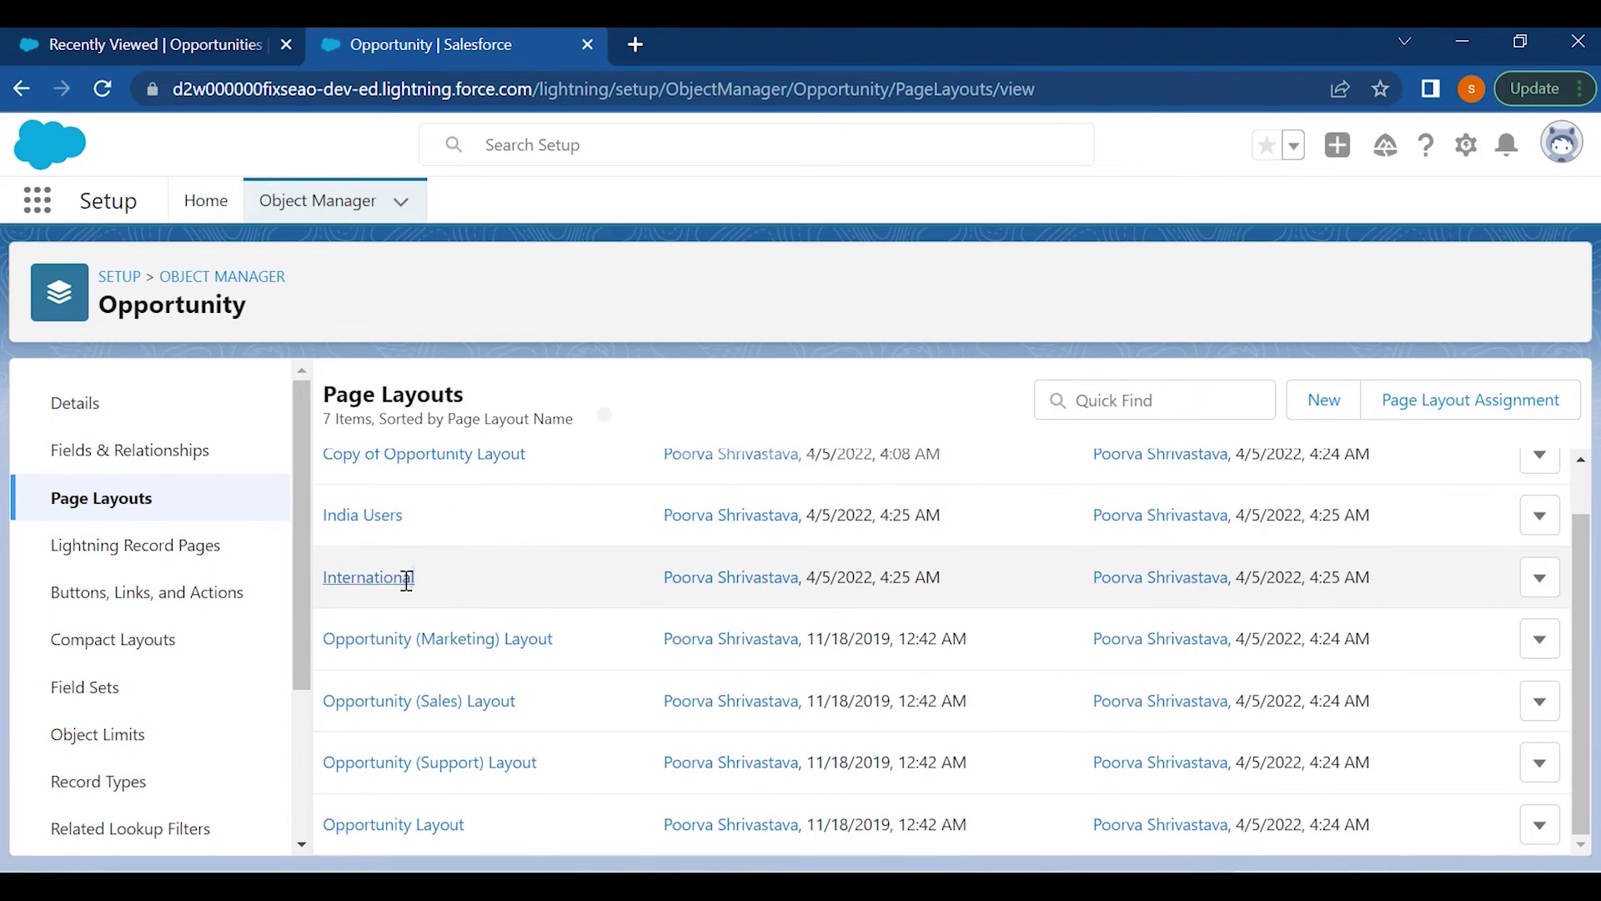
pyautogui.moveTo(412, 575); pyautogui.dragTo(336, 574)
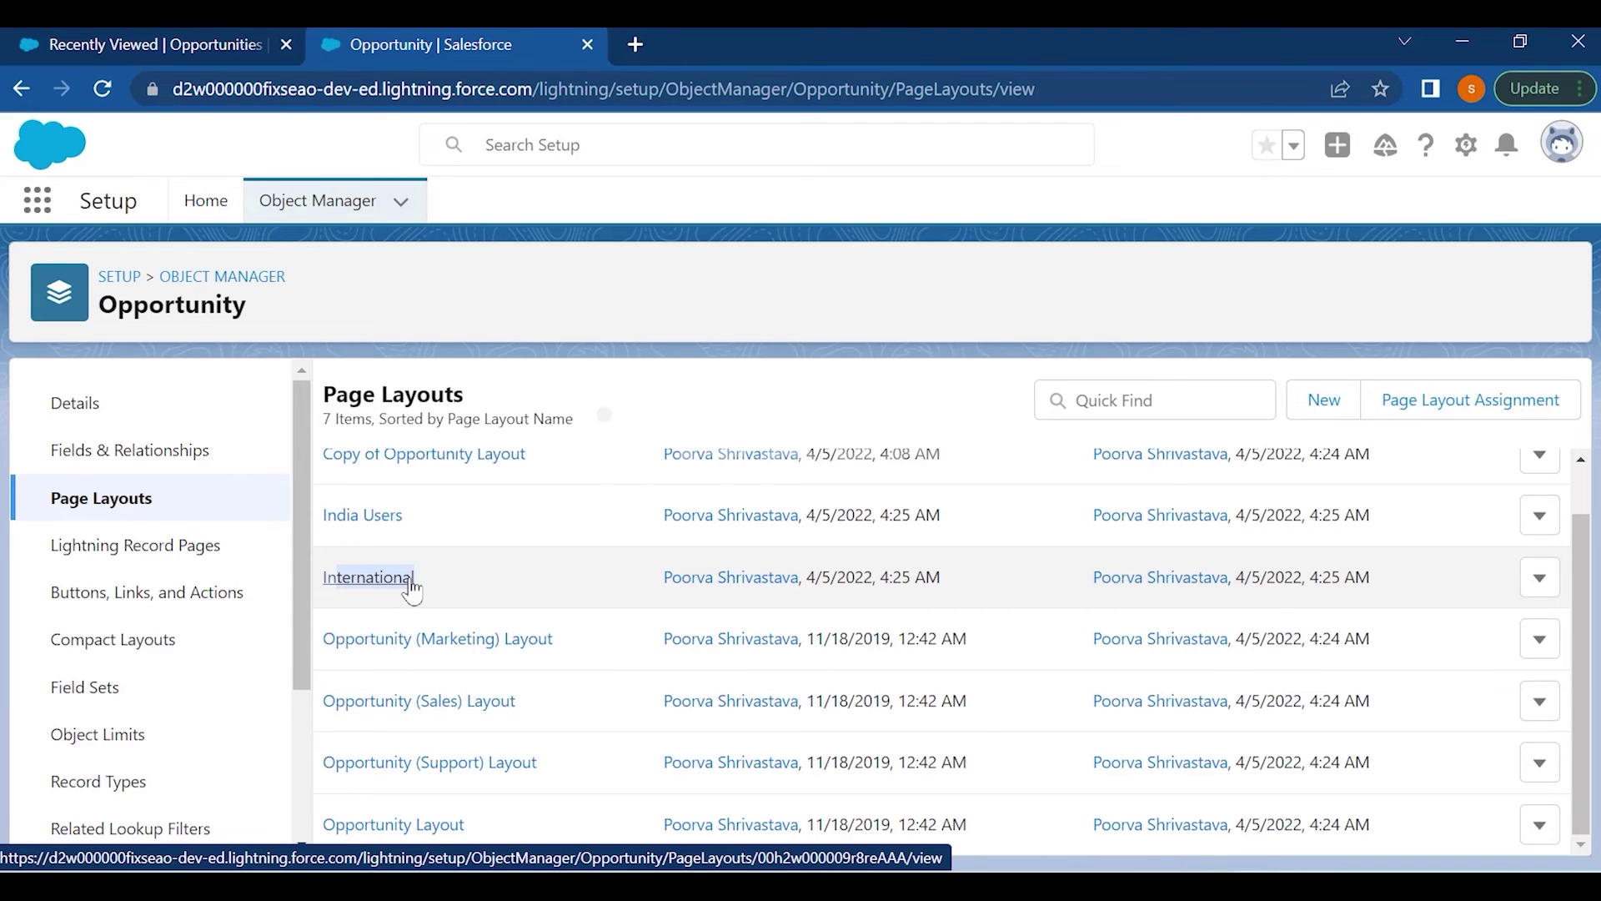
# Start a new Opportunity record type with Indian as its label and name, and mark it active
pyautogui.scroll(-3, 250, 675)
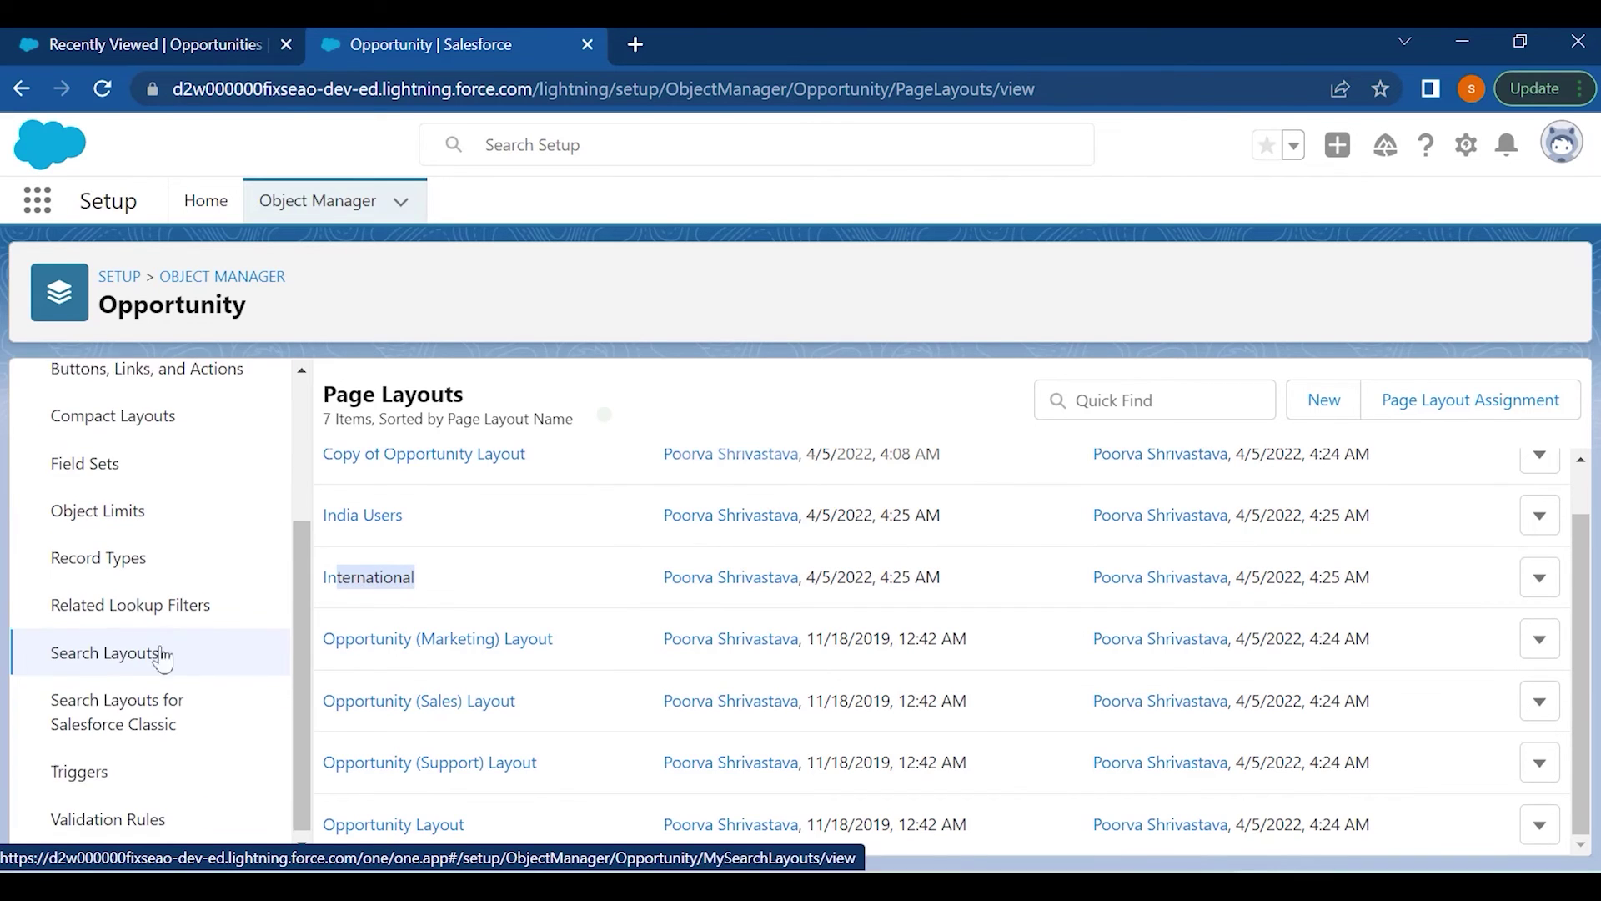
pyautogui.click(114, 557)
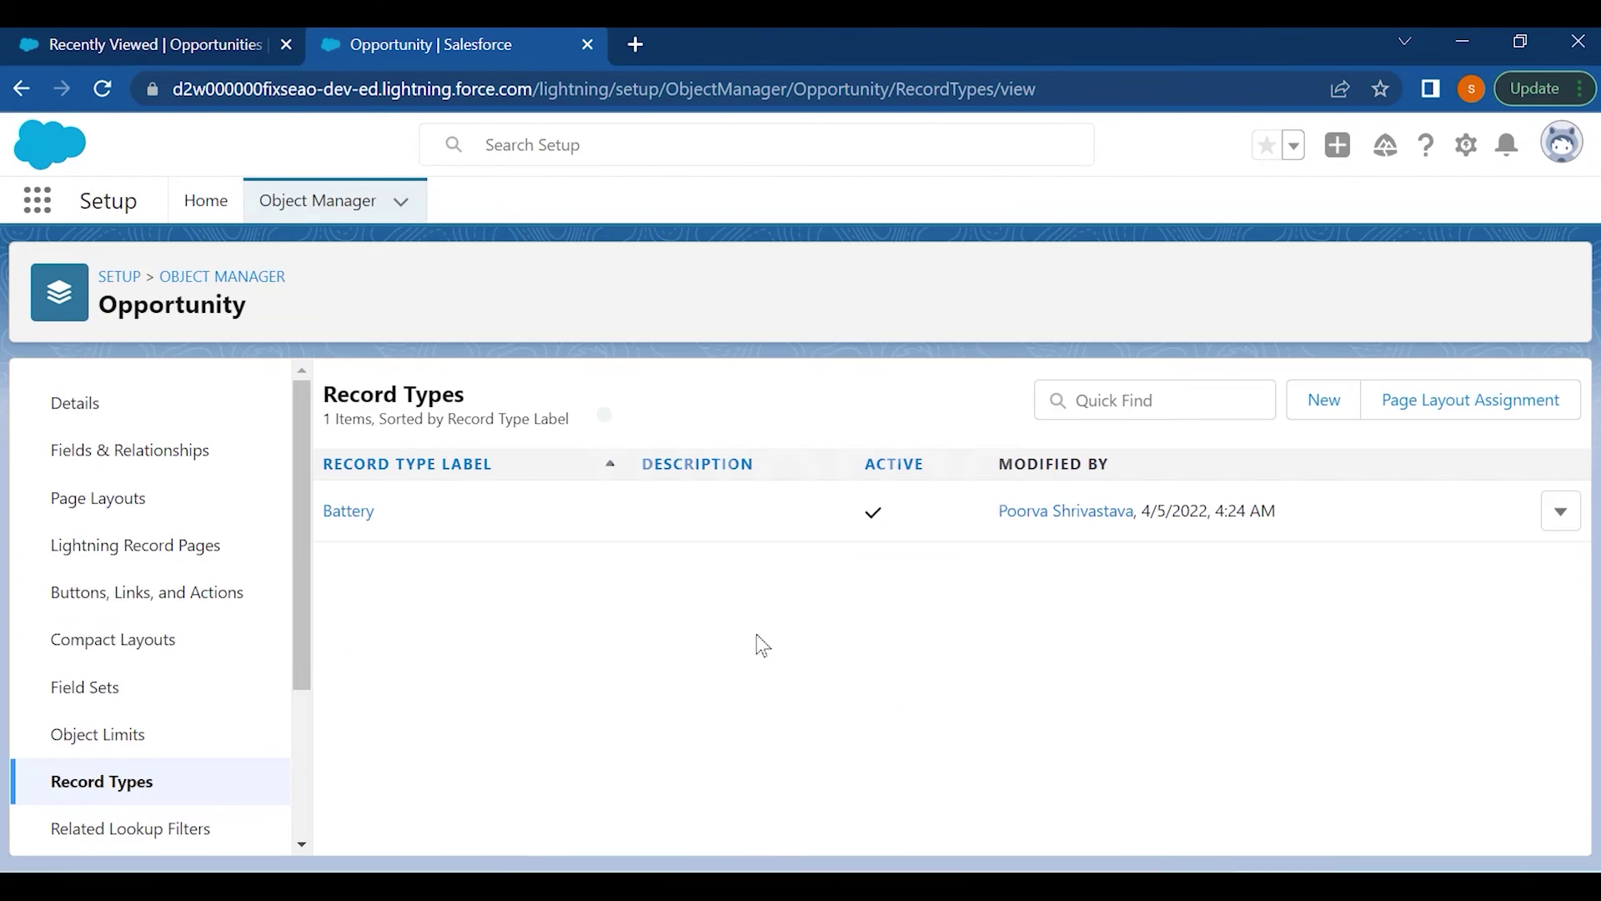
pyautogui.click(1323, 399)
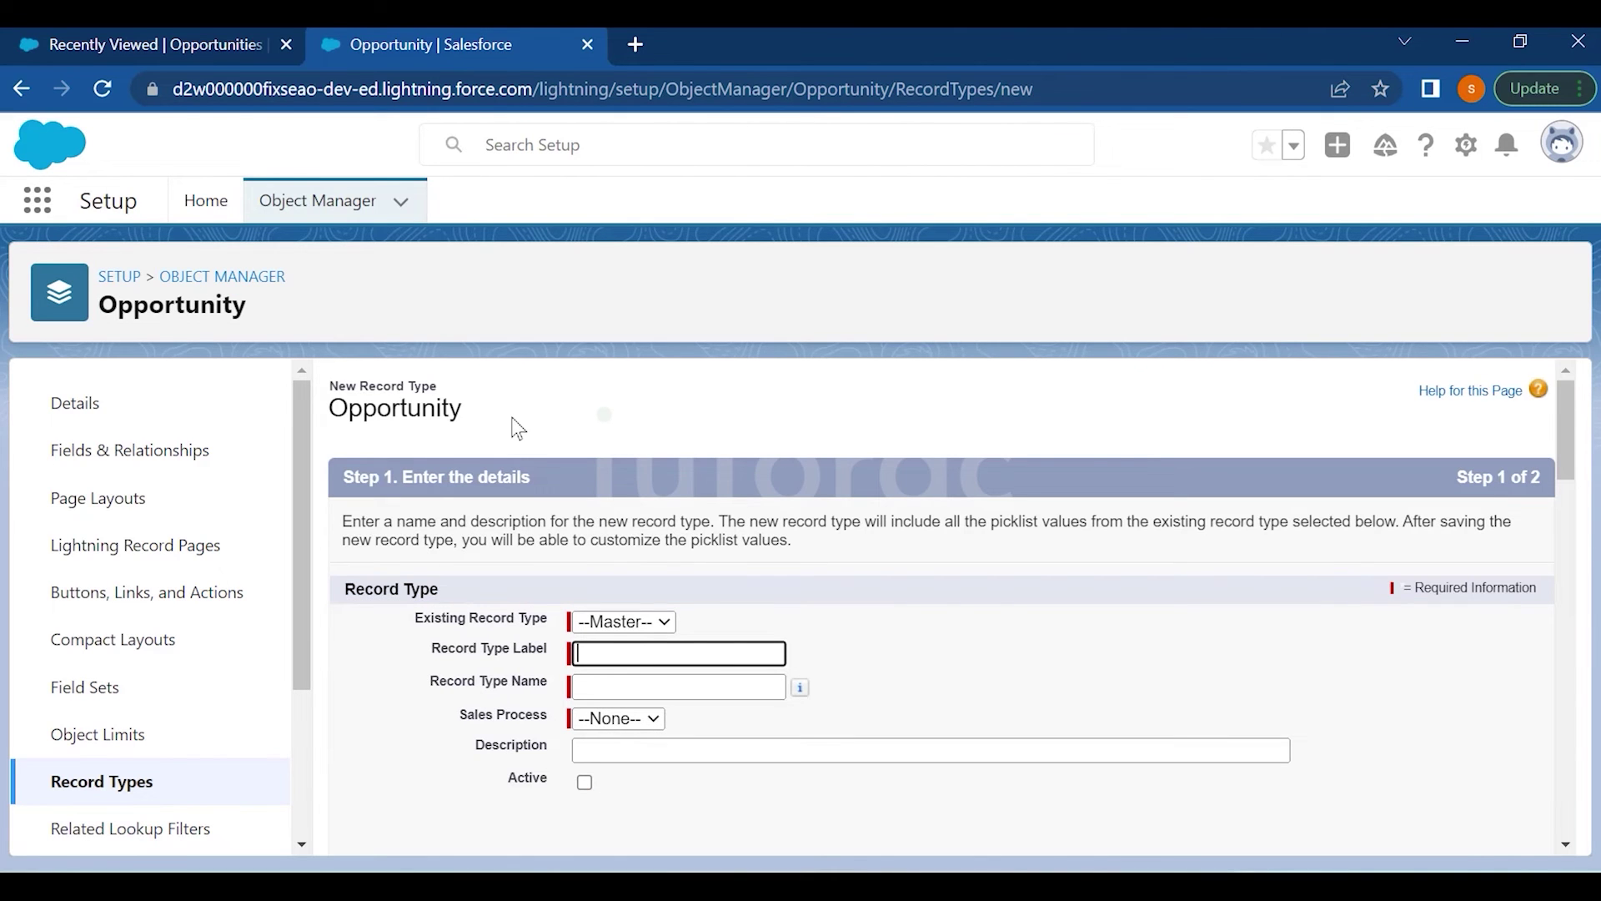
pyautogui.scroll(-2, 433, 665)
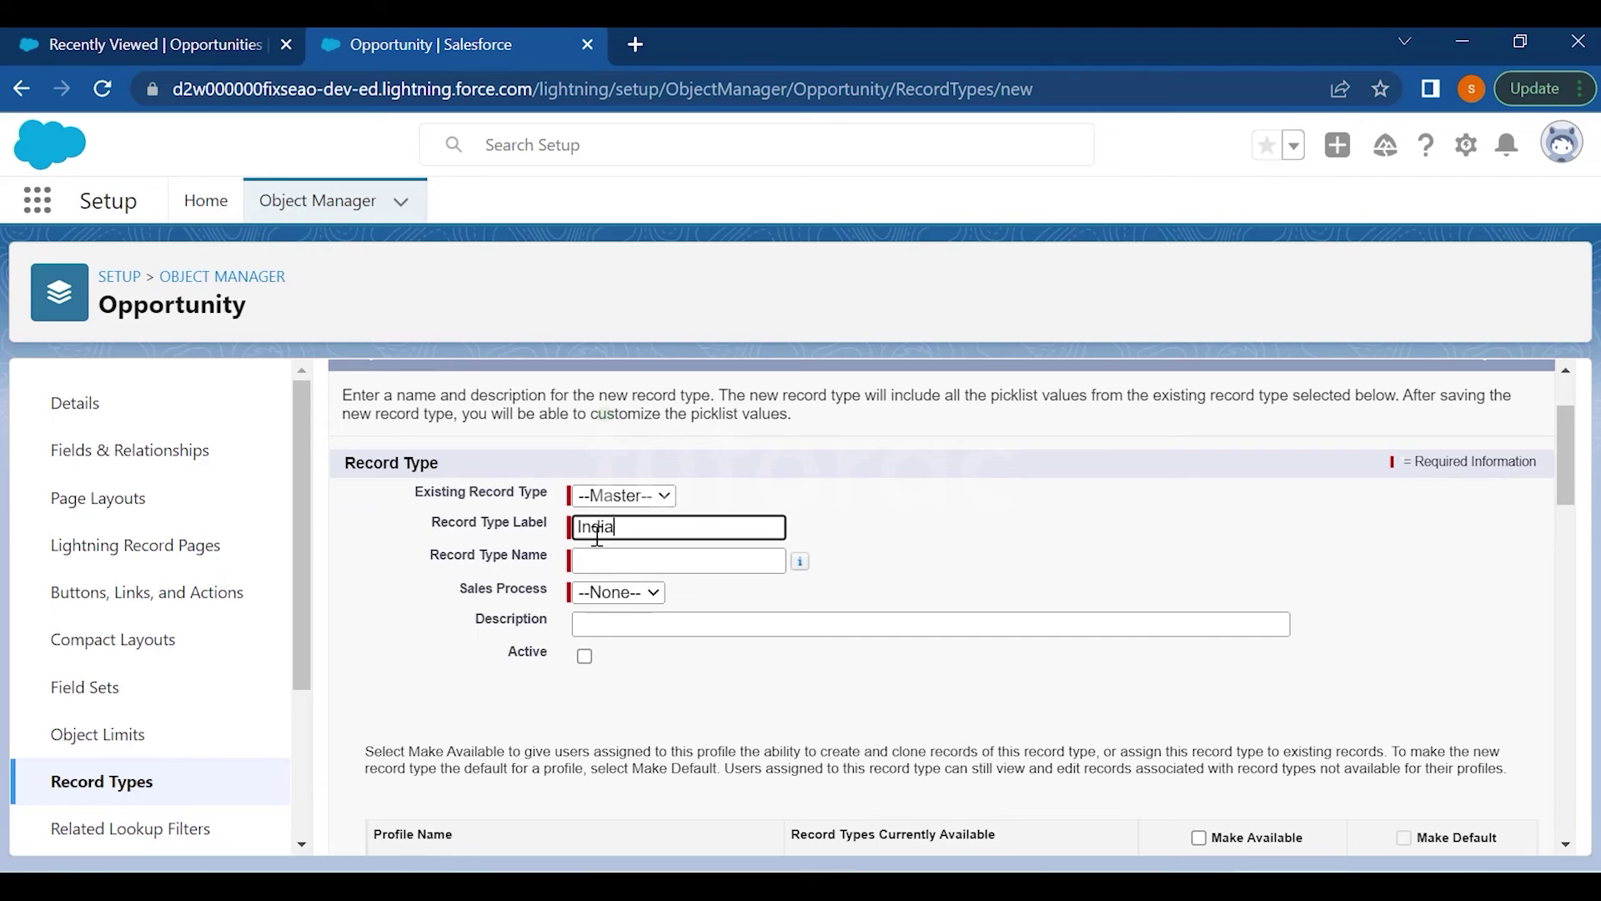
pyautogui.click(611, 563)
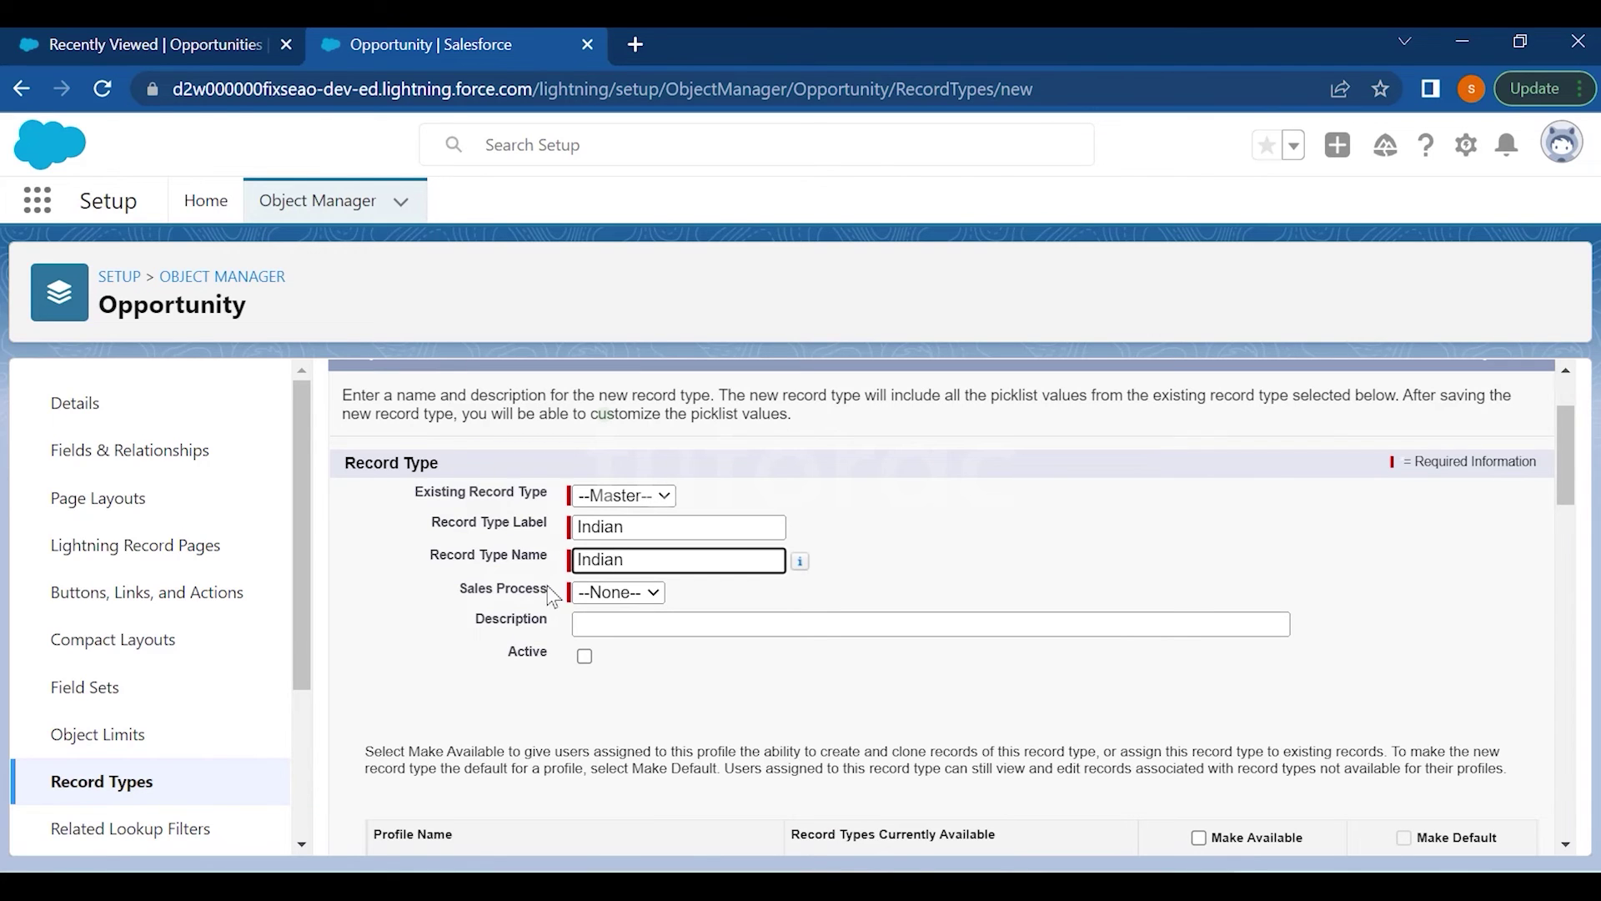
pyautogui.scroll(-2, 550, 596)
pyautogui.click(586, 531)
# Check which sales processes are available for the Indian record type
pyautogui.click(597, 472)
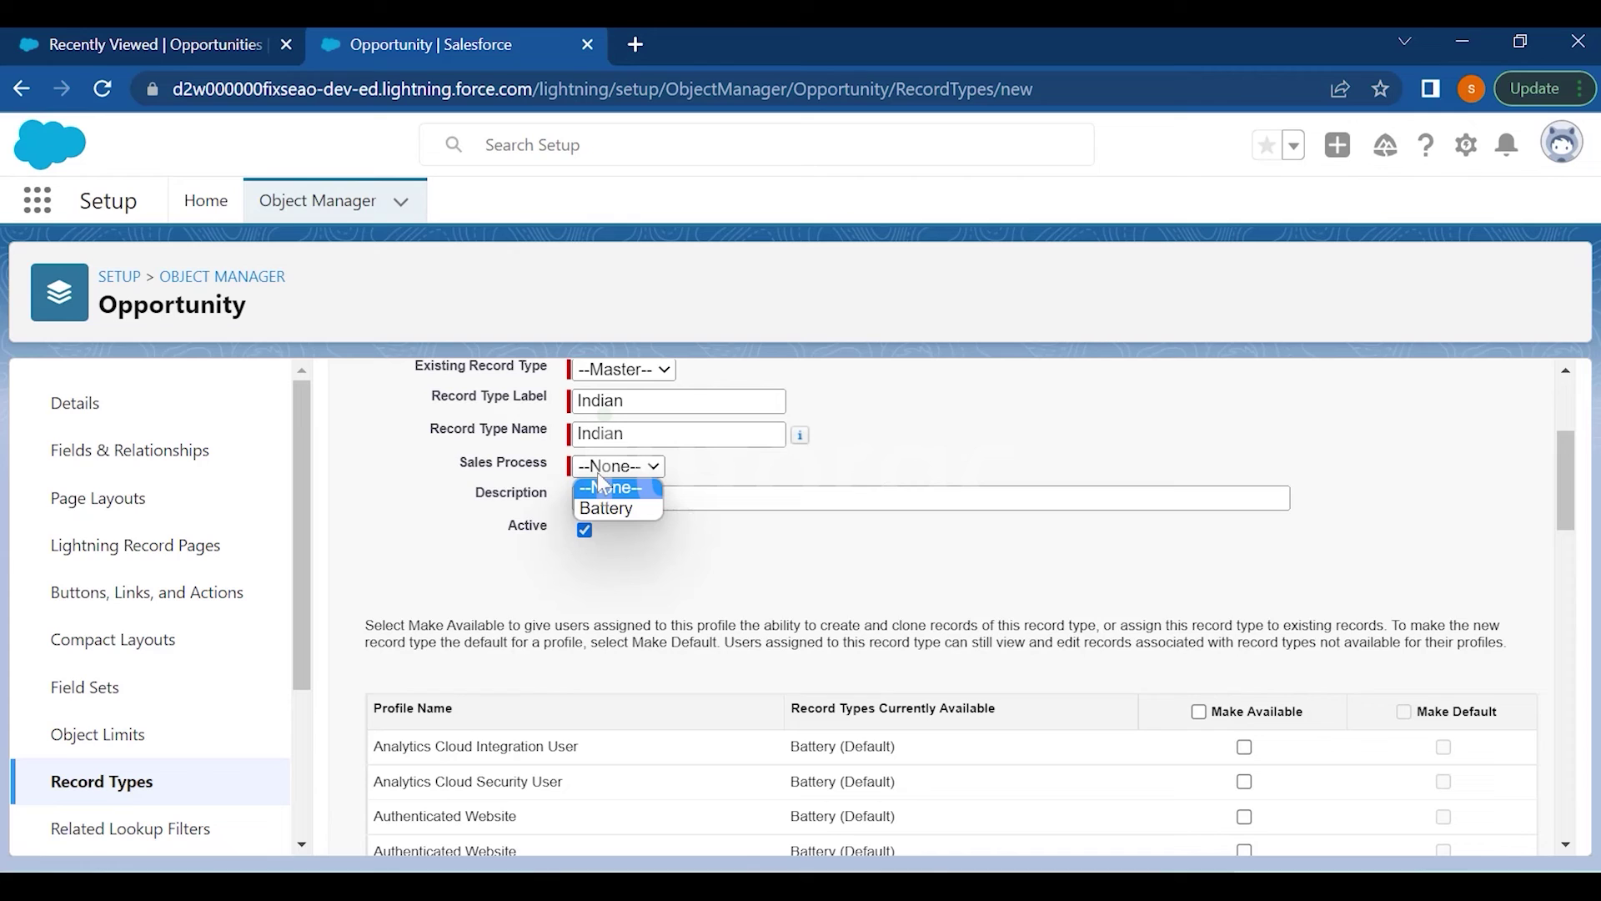
pyautogui.click(615, 469)
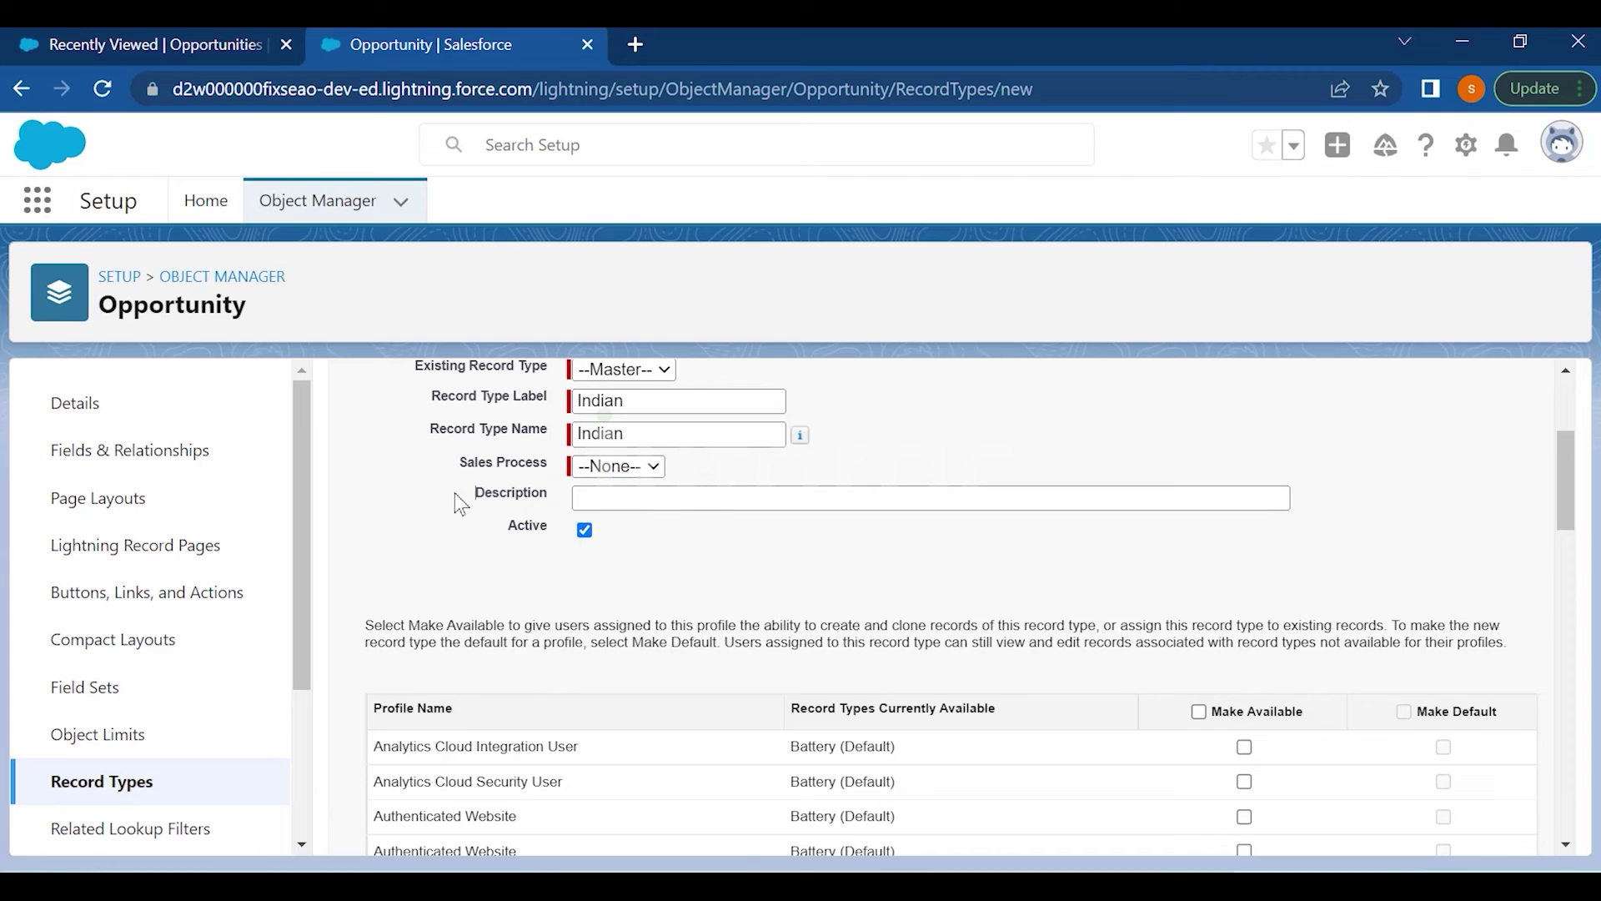
pyautogui.click(617, 470)
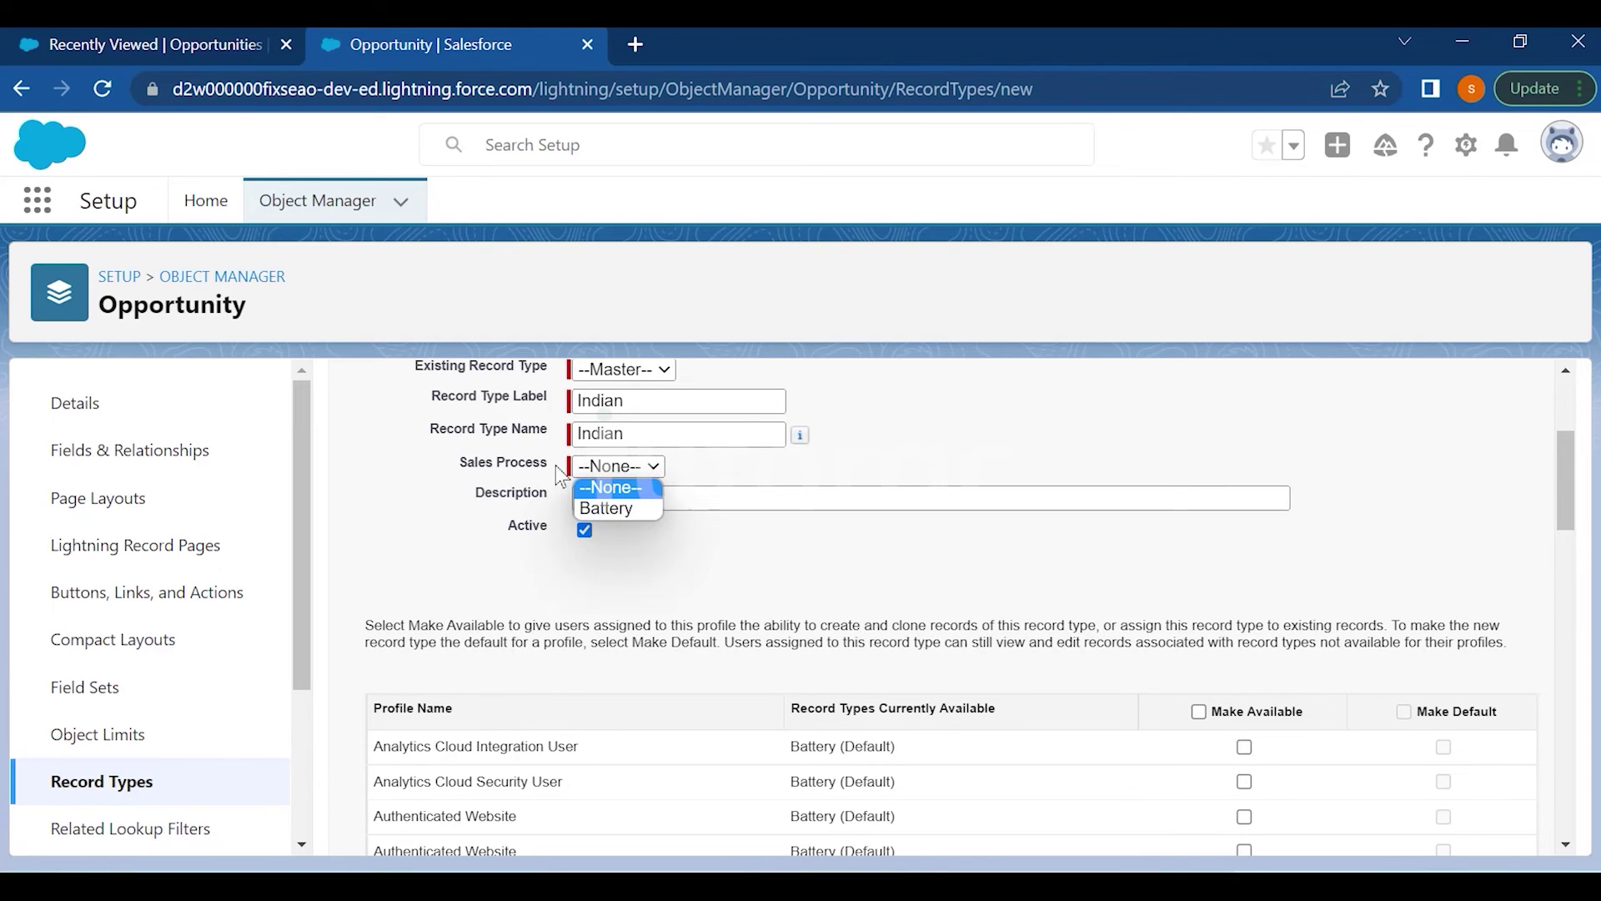
pyautogui.moveTo(557, 468); pyautogui.dragTo(467, 464)
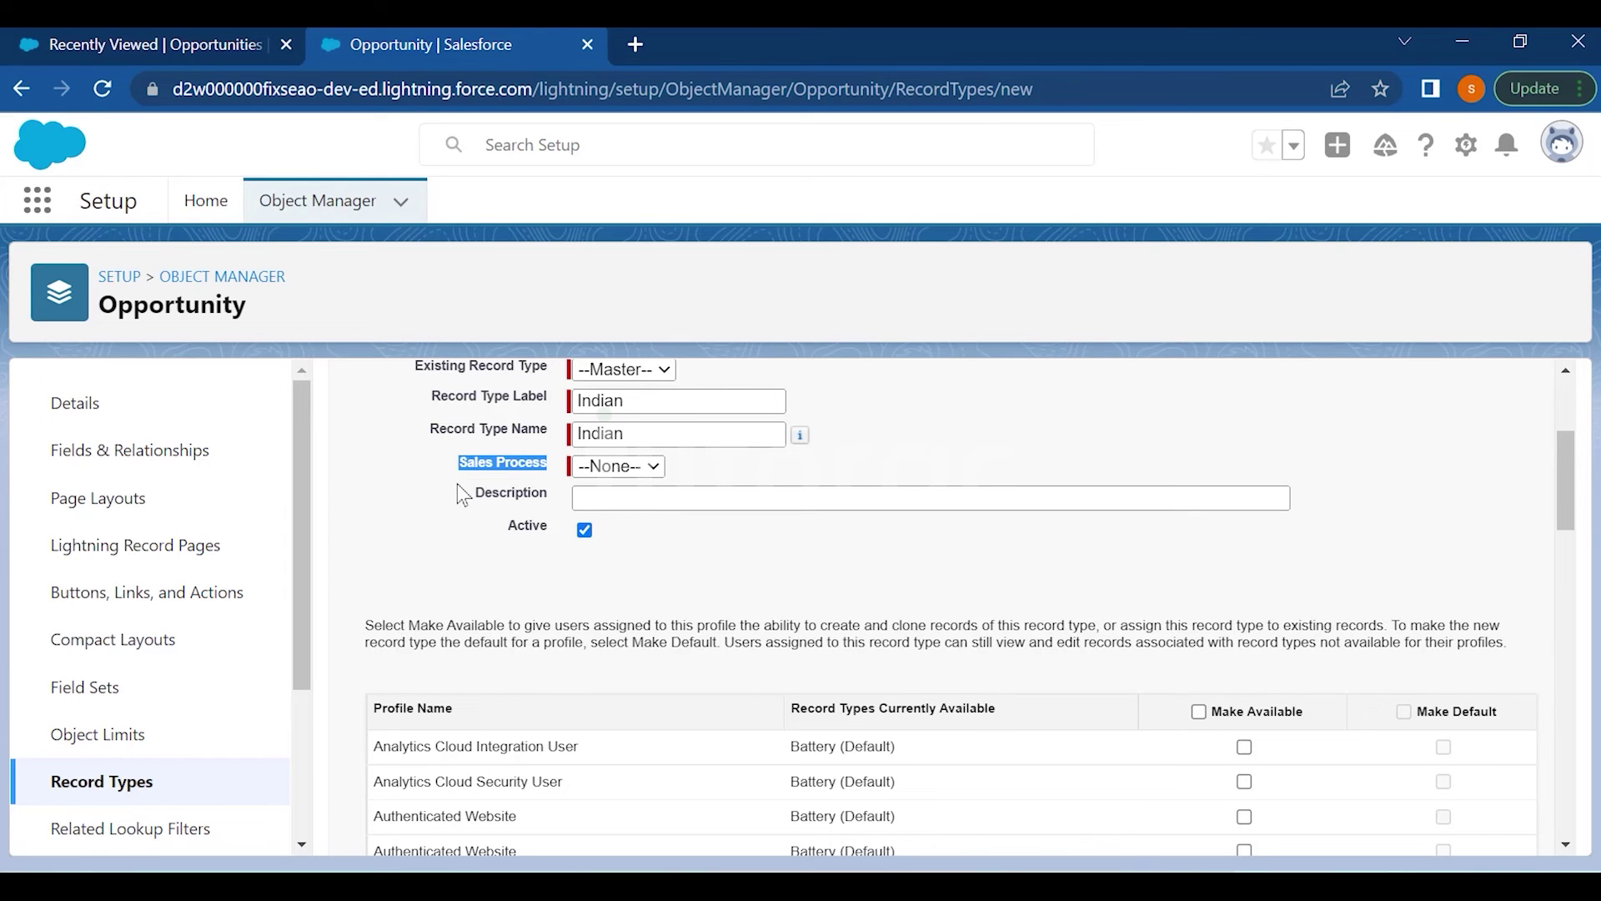
pyautogui.scroll(2, 460, 493)
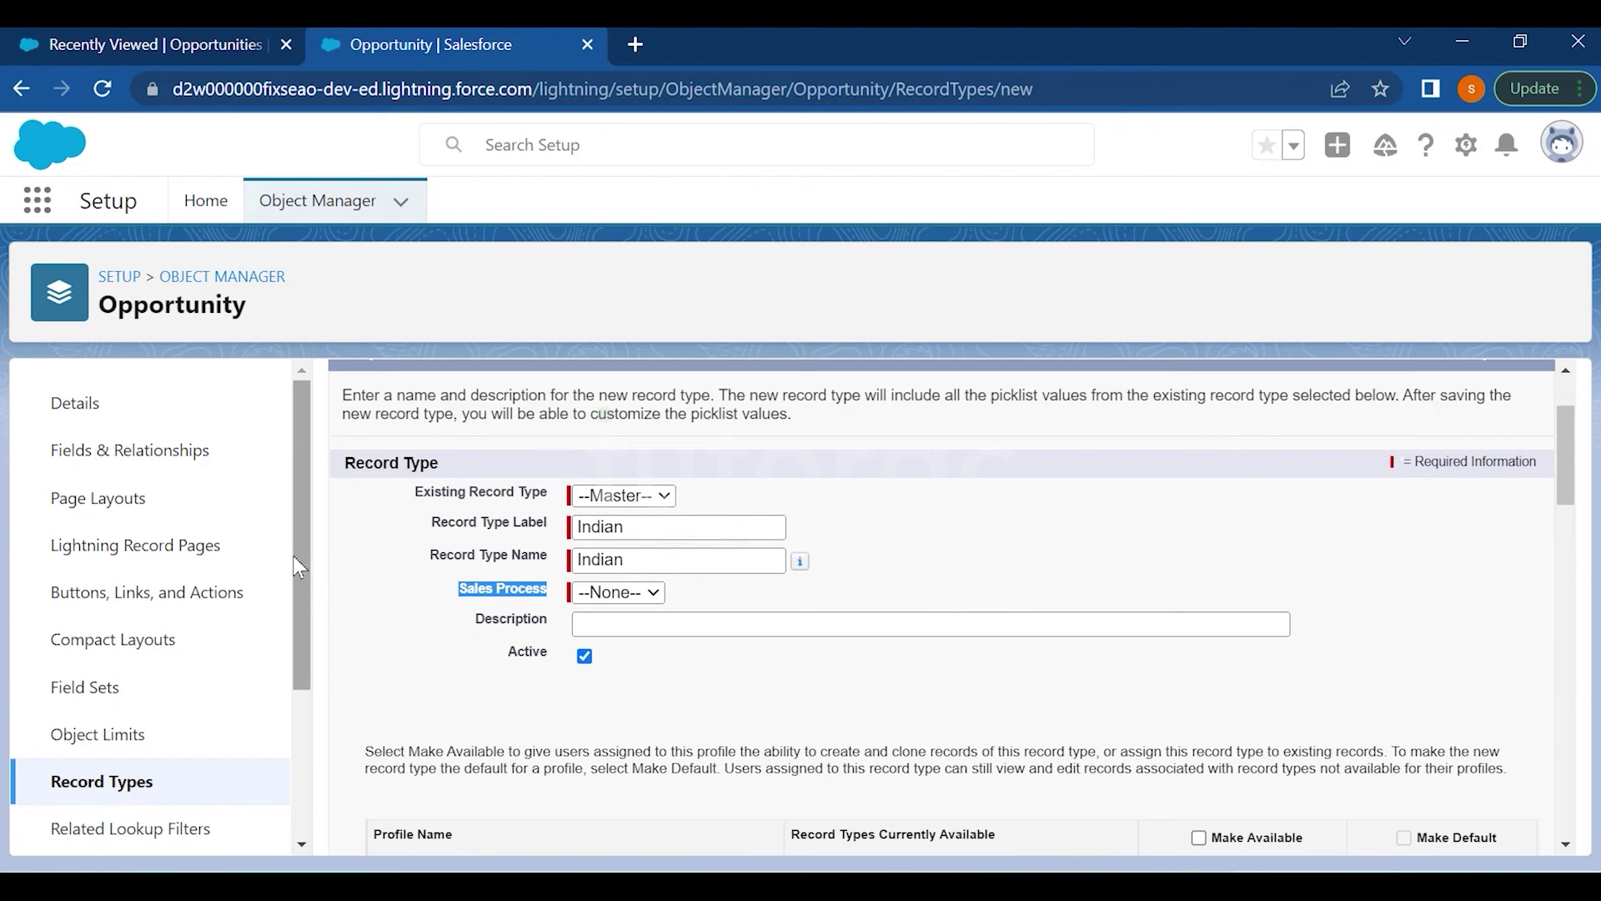
pyautogui.moveTo(302, 562); pyautogui.dragTo(326, 788)
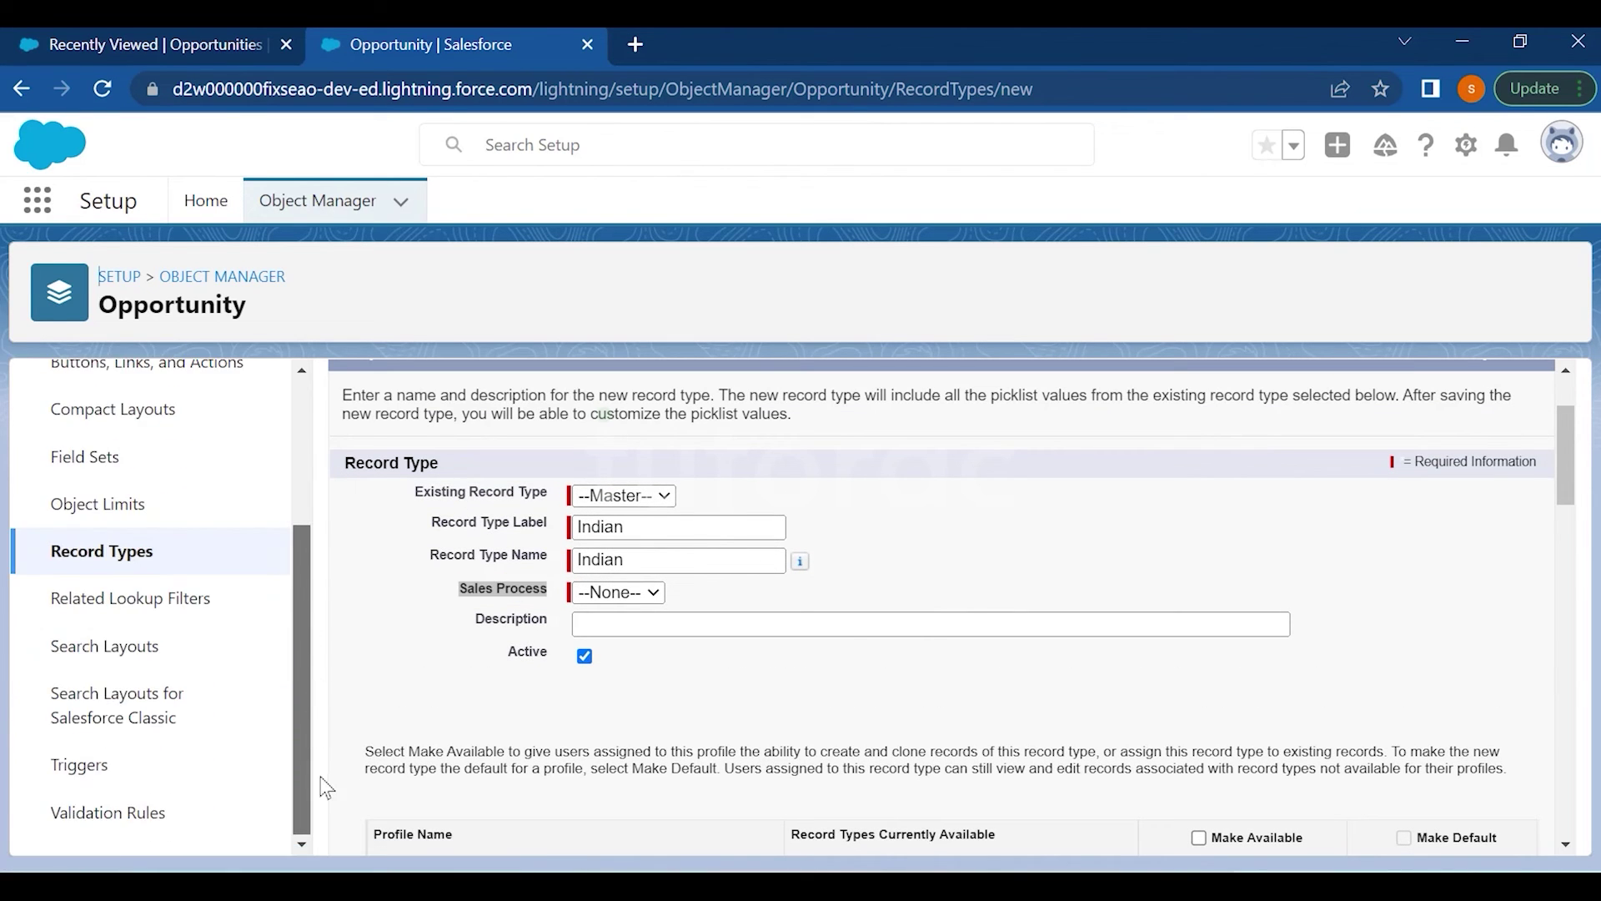
pyautogui.scroll(3, 318, 733)
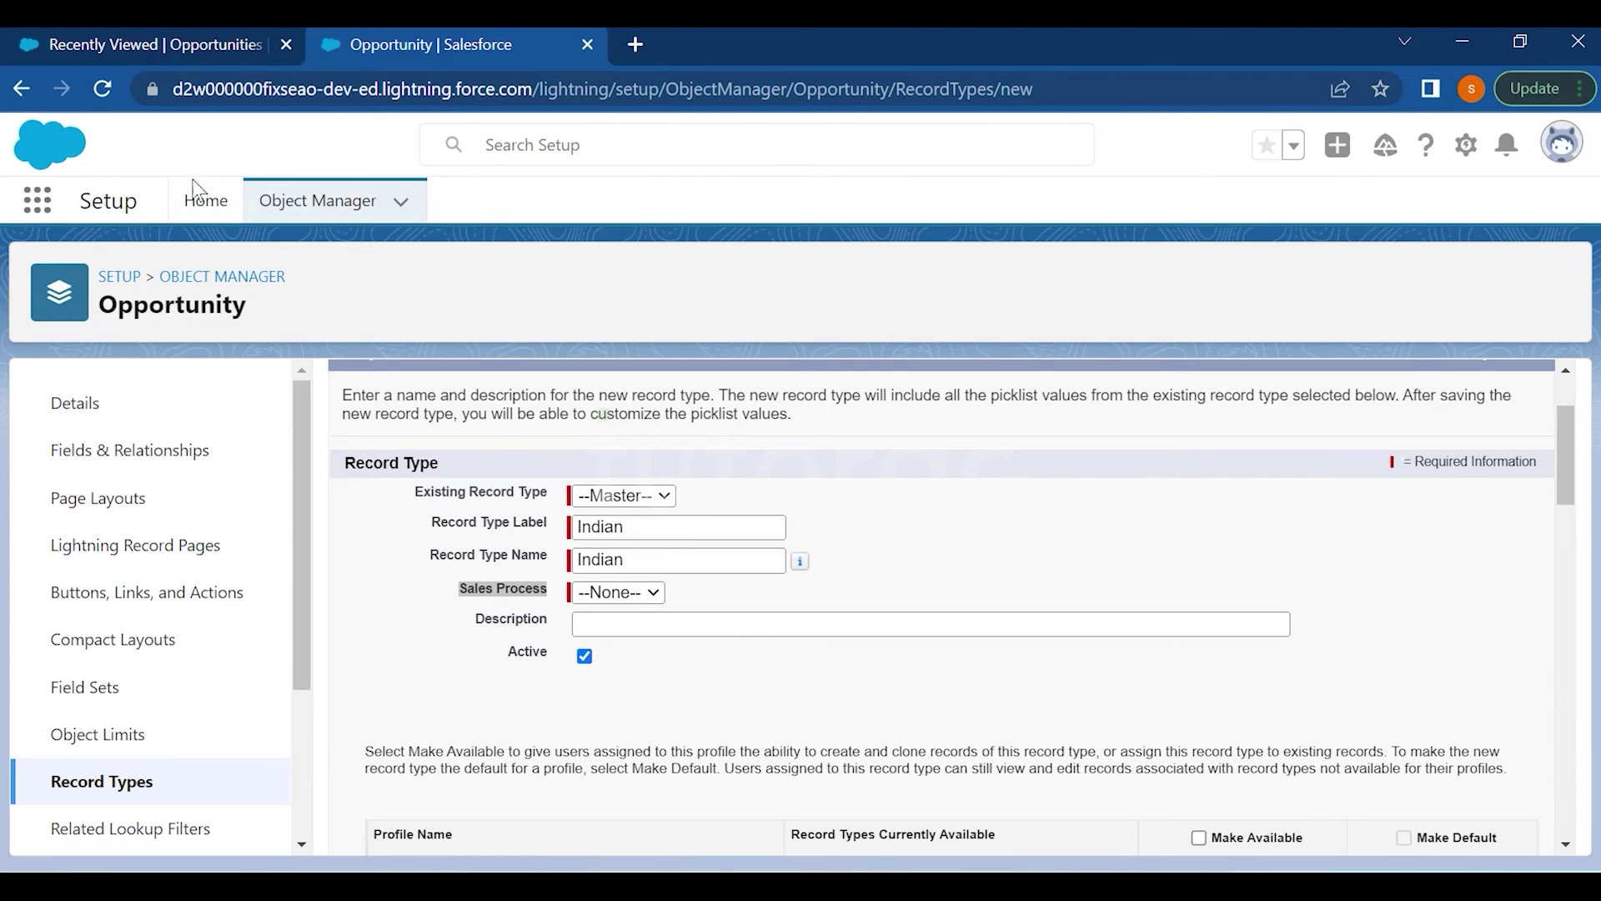
# Open the Sales Processes setup page in a separate browser tab, finding it with the search term "sales pr"
pyautogui.rightClick(191, 211)
pyautogui.click(275, 220)
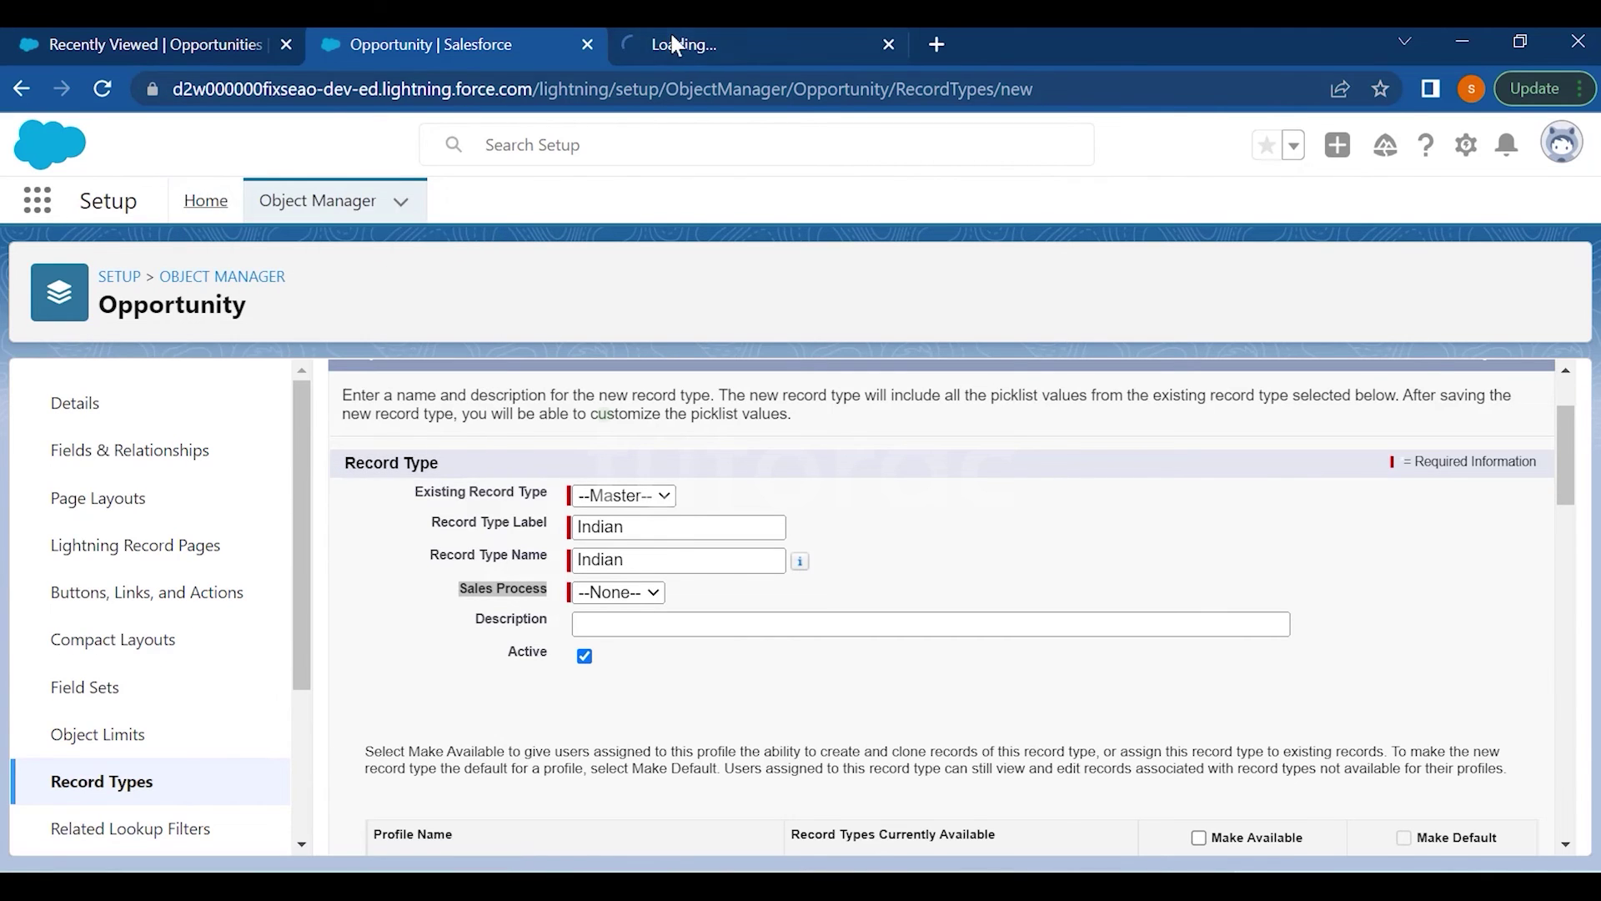
pyautogui.click(669, 38)
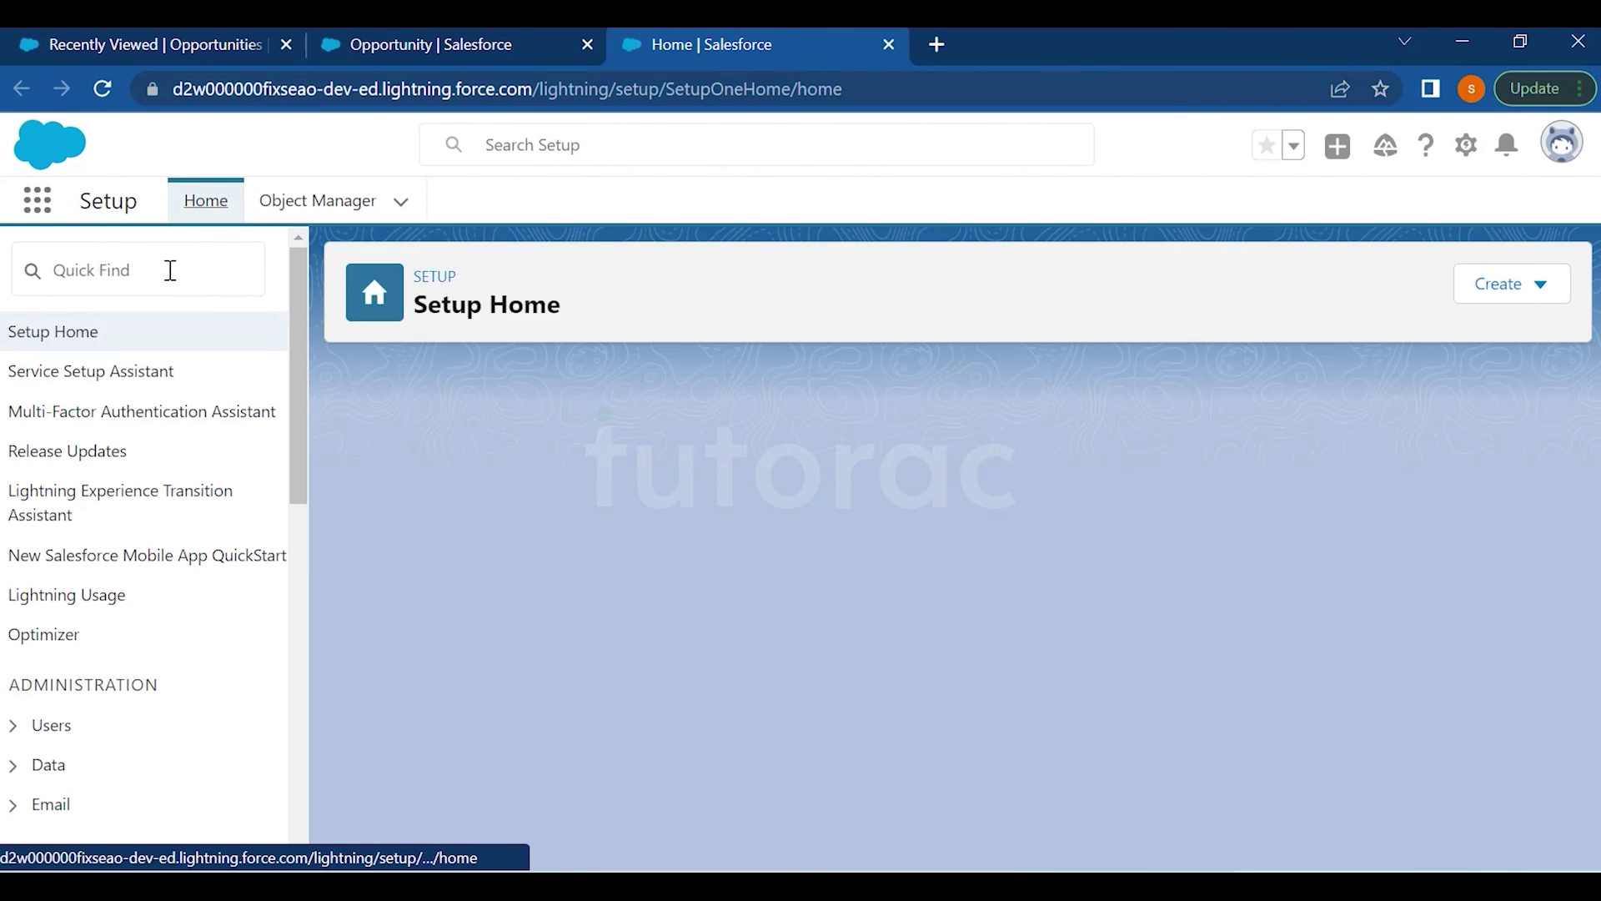
pyautogui.click(169, 270)
pyautogui.write('sales ')
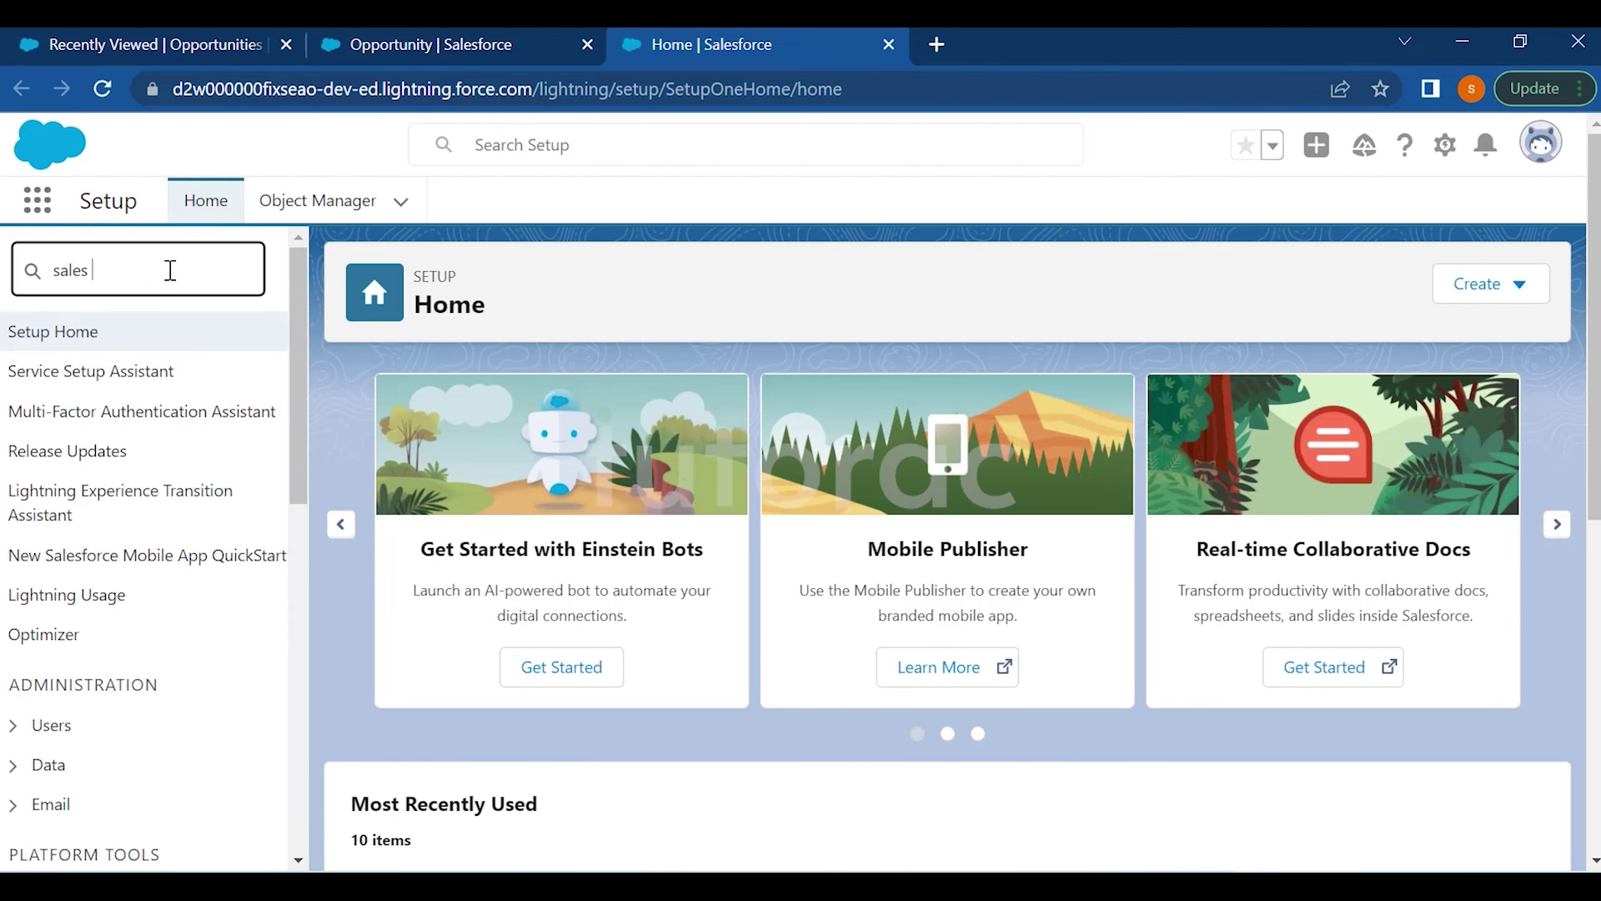
pyautogui.write('pr')
pyautogui.click(154, 425)
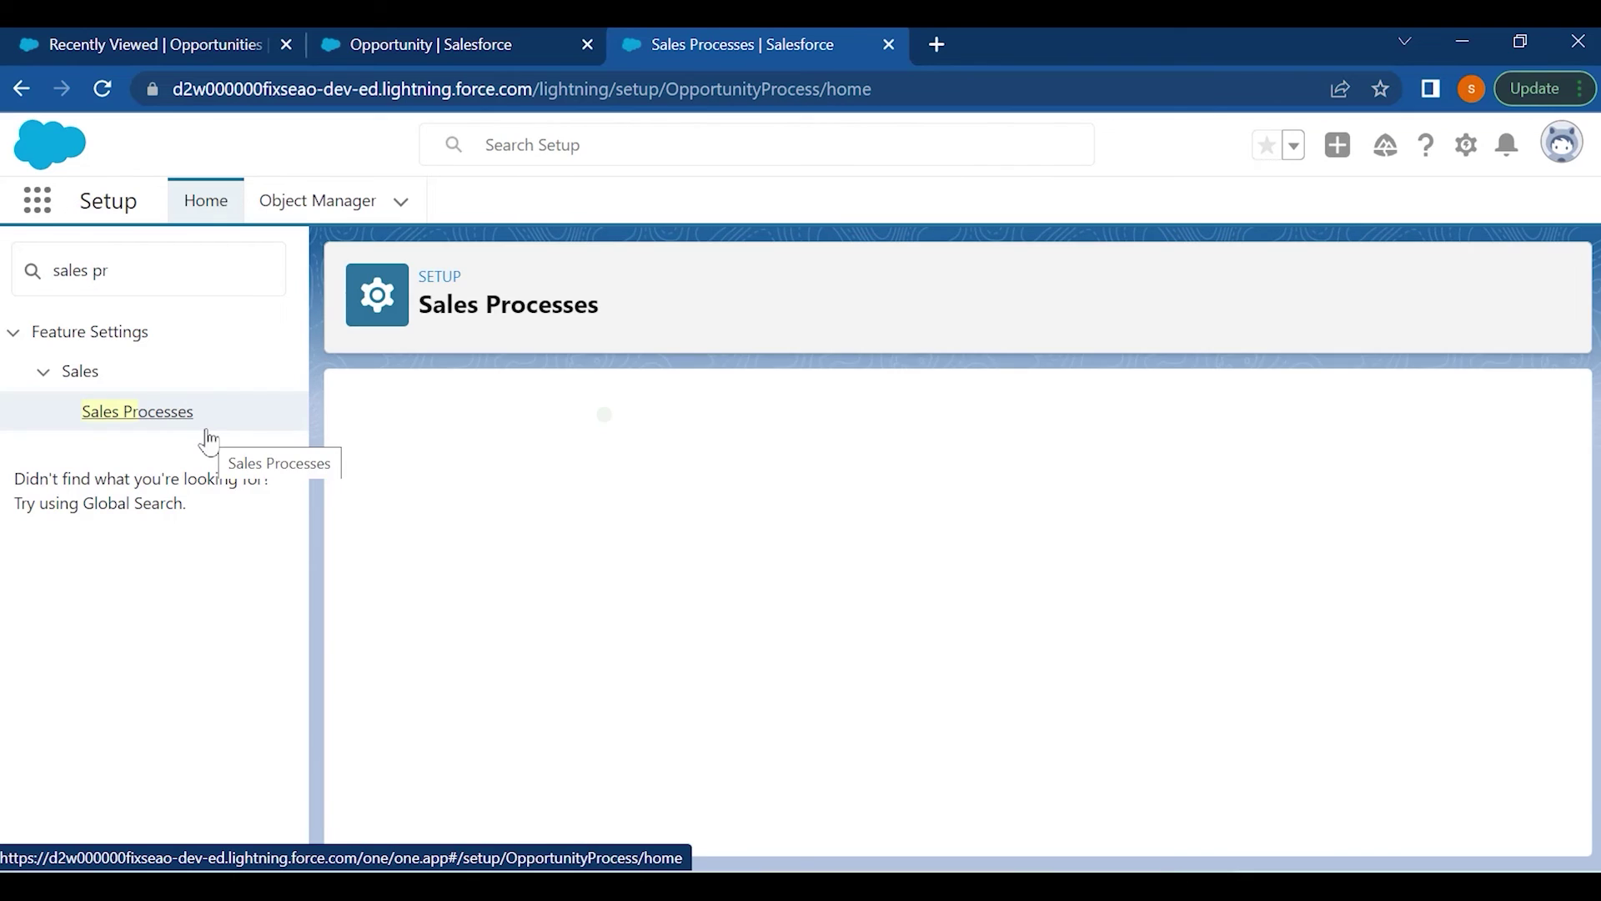
# Create a sales process named Indian from the Master process, keeping all its opportunity stages, and save it
pyautogui.click(749, 541)
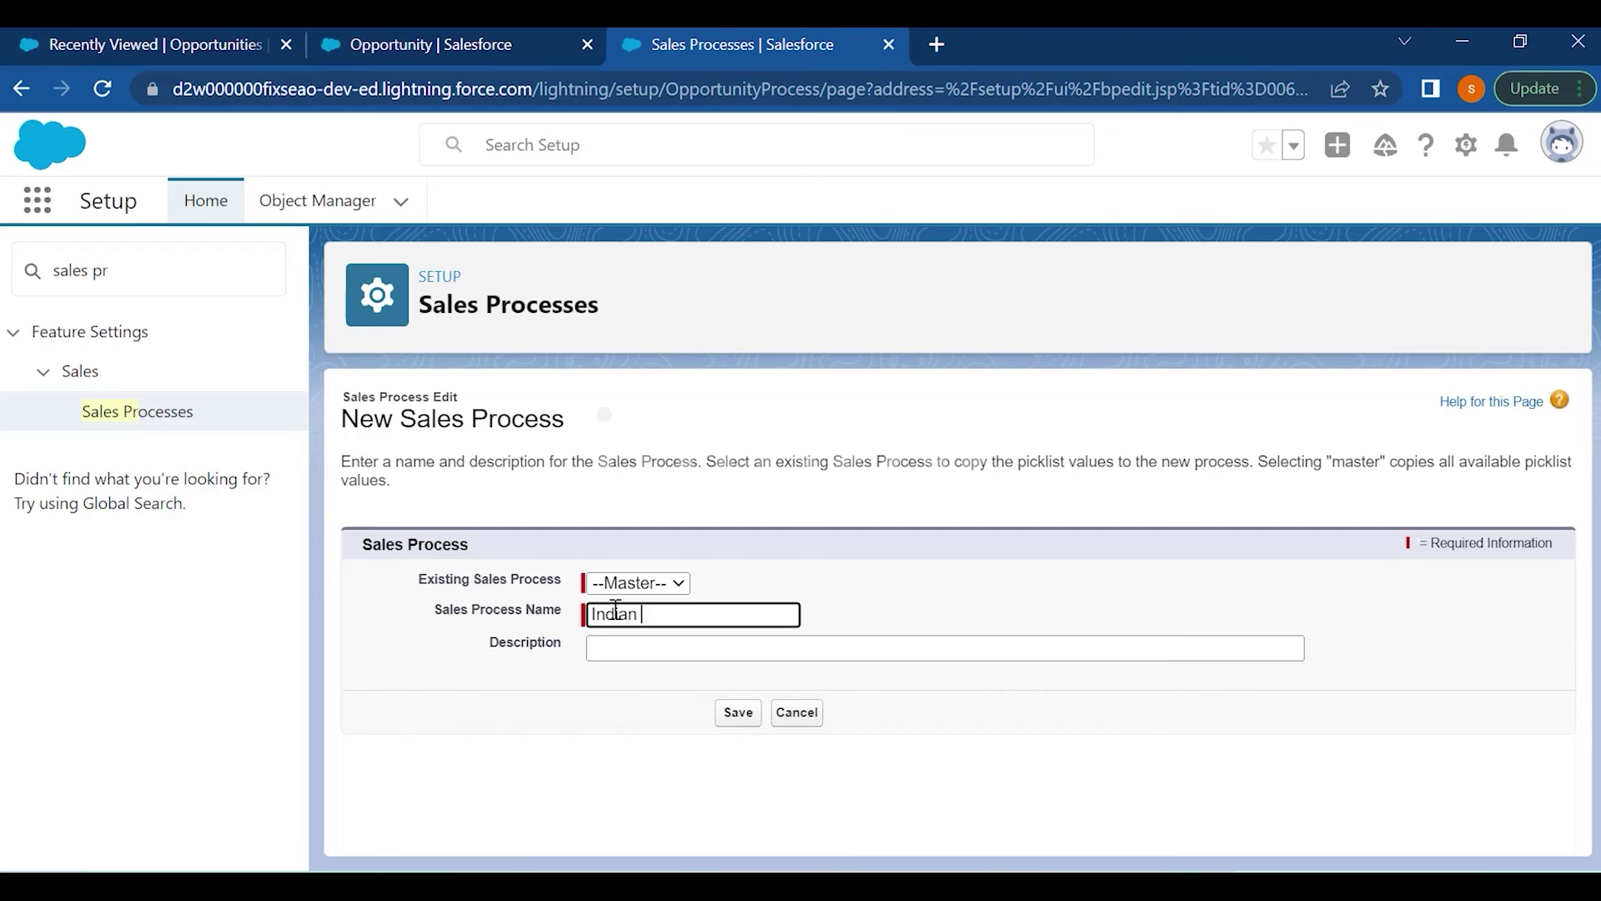
pyautogui.click(739, 714)
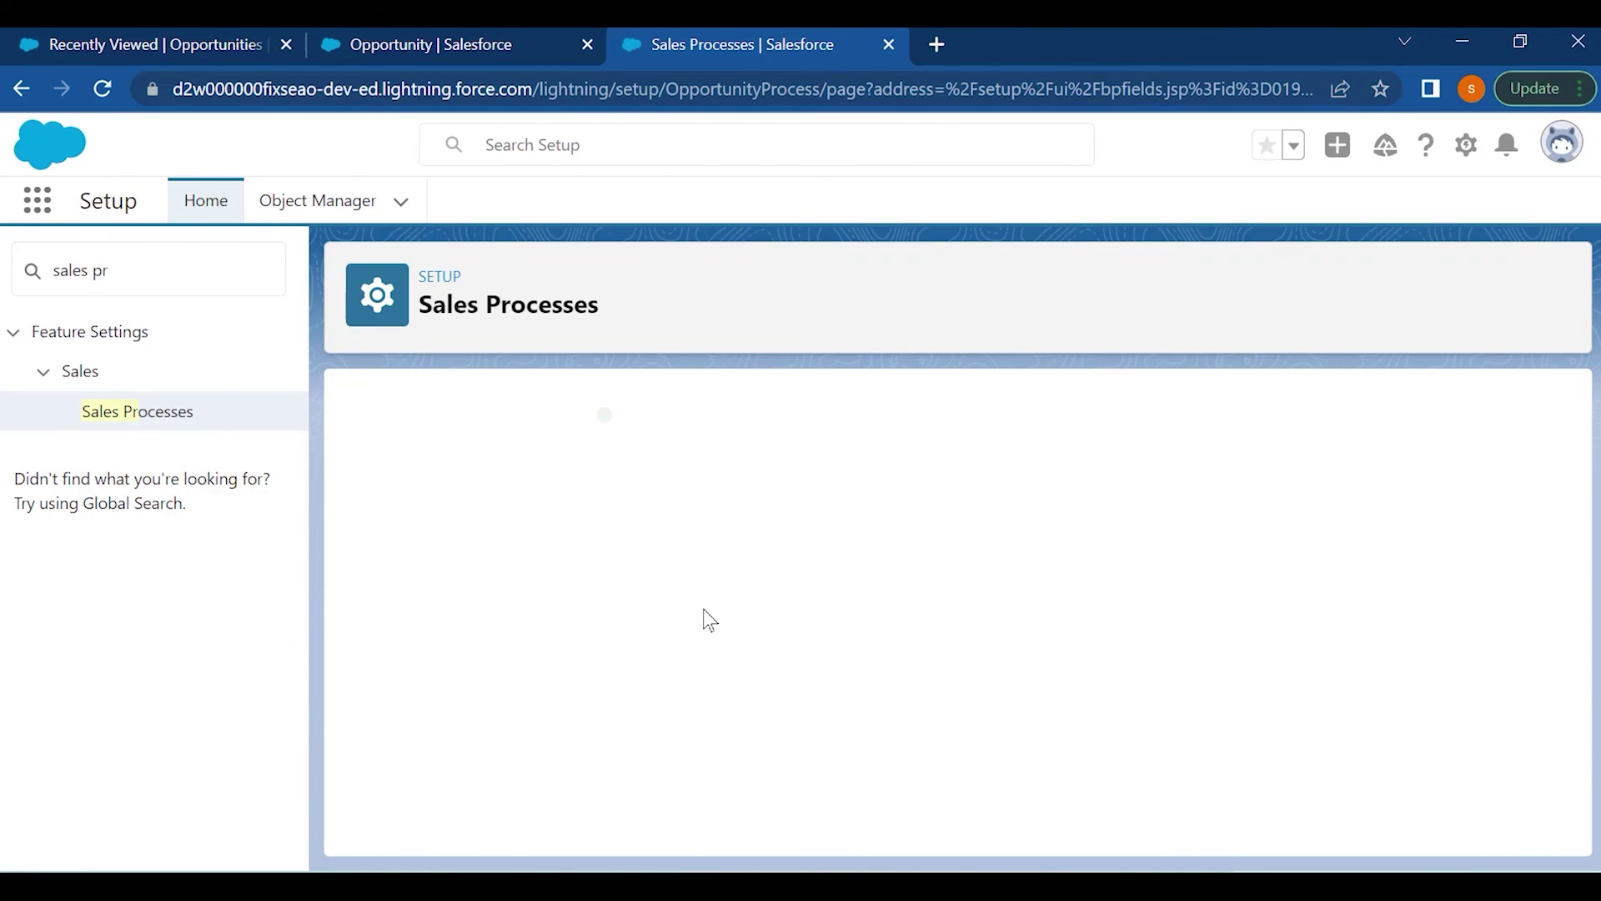
pyautogui.scroll(-3, 704, 613)
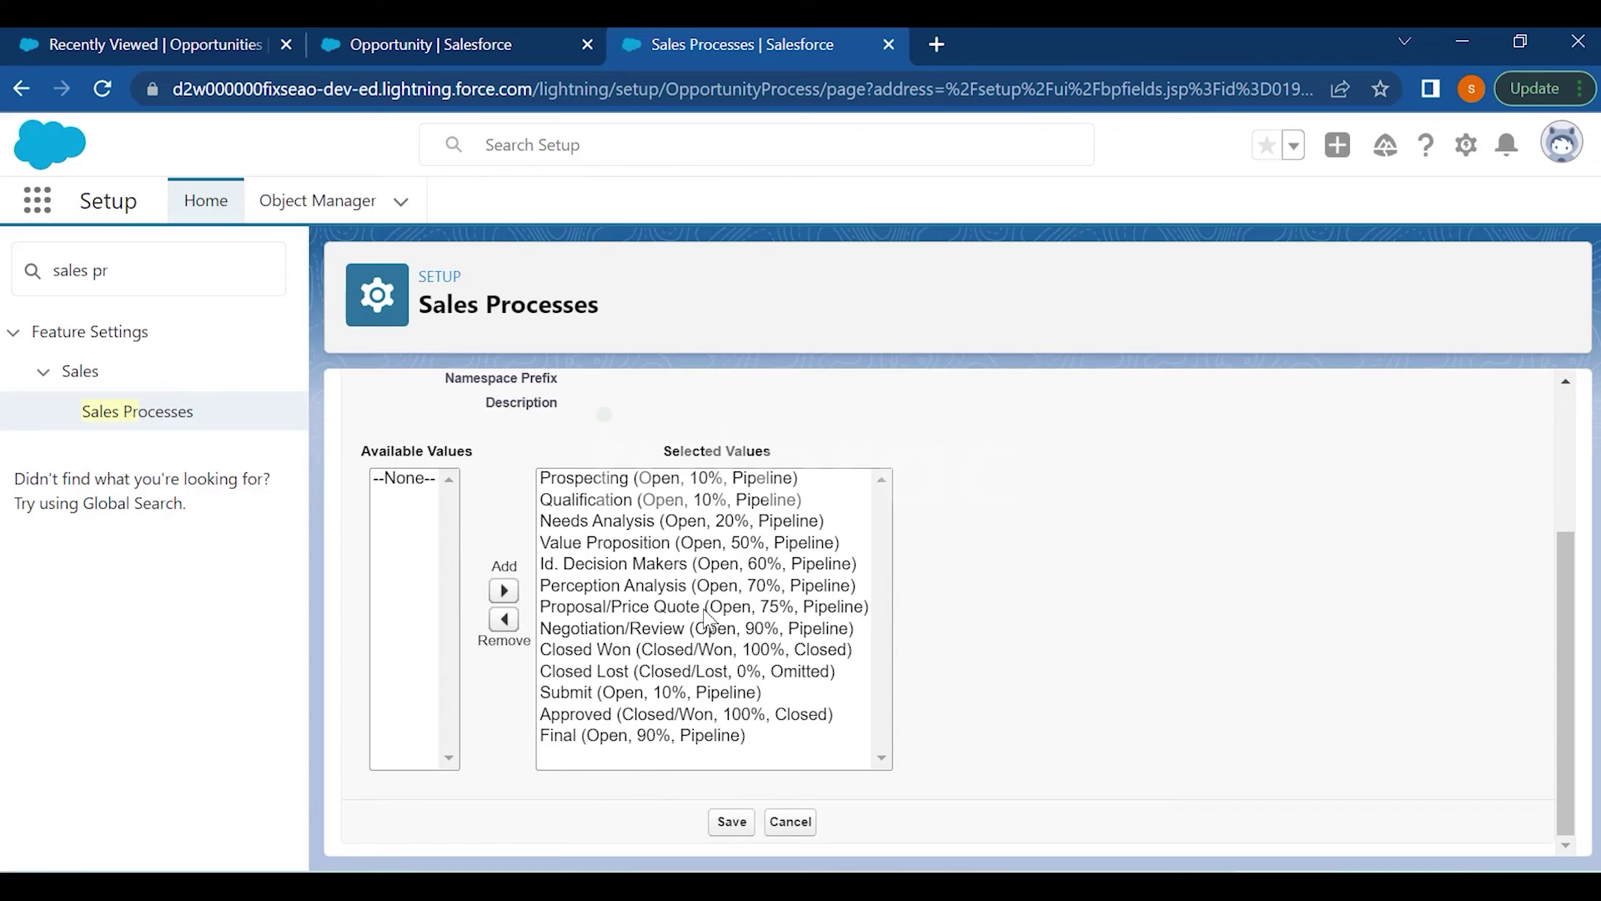
pyautogui.click(730, 821)
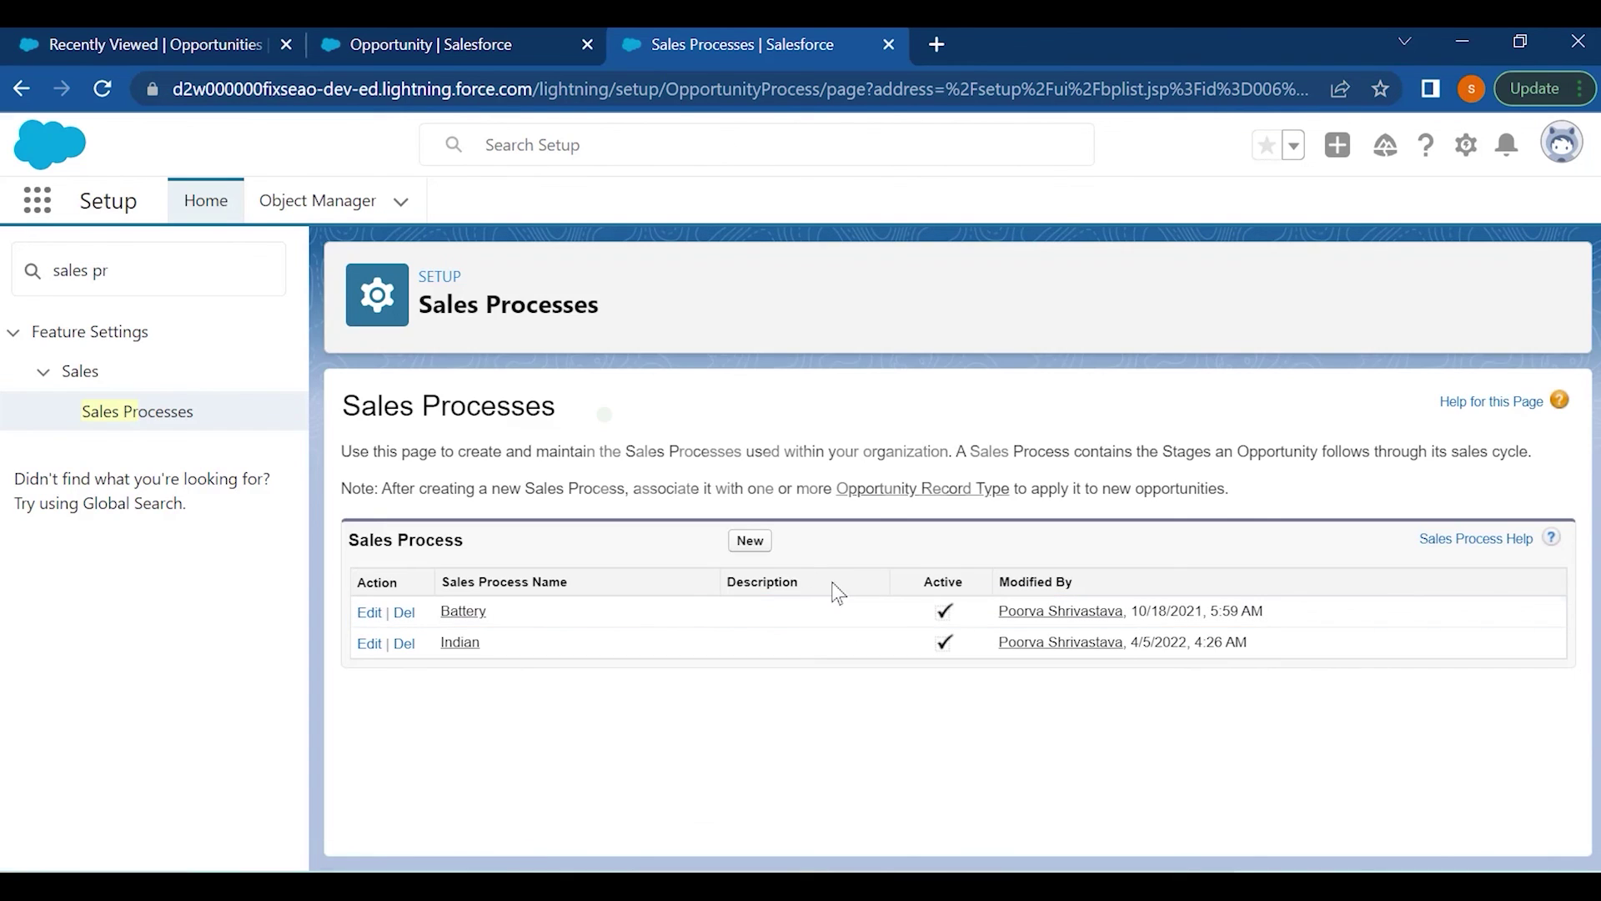
# Create another sales process named International based on the Master process and save it
pyautogui.click(754, 540)
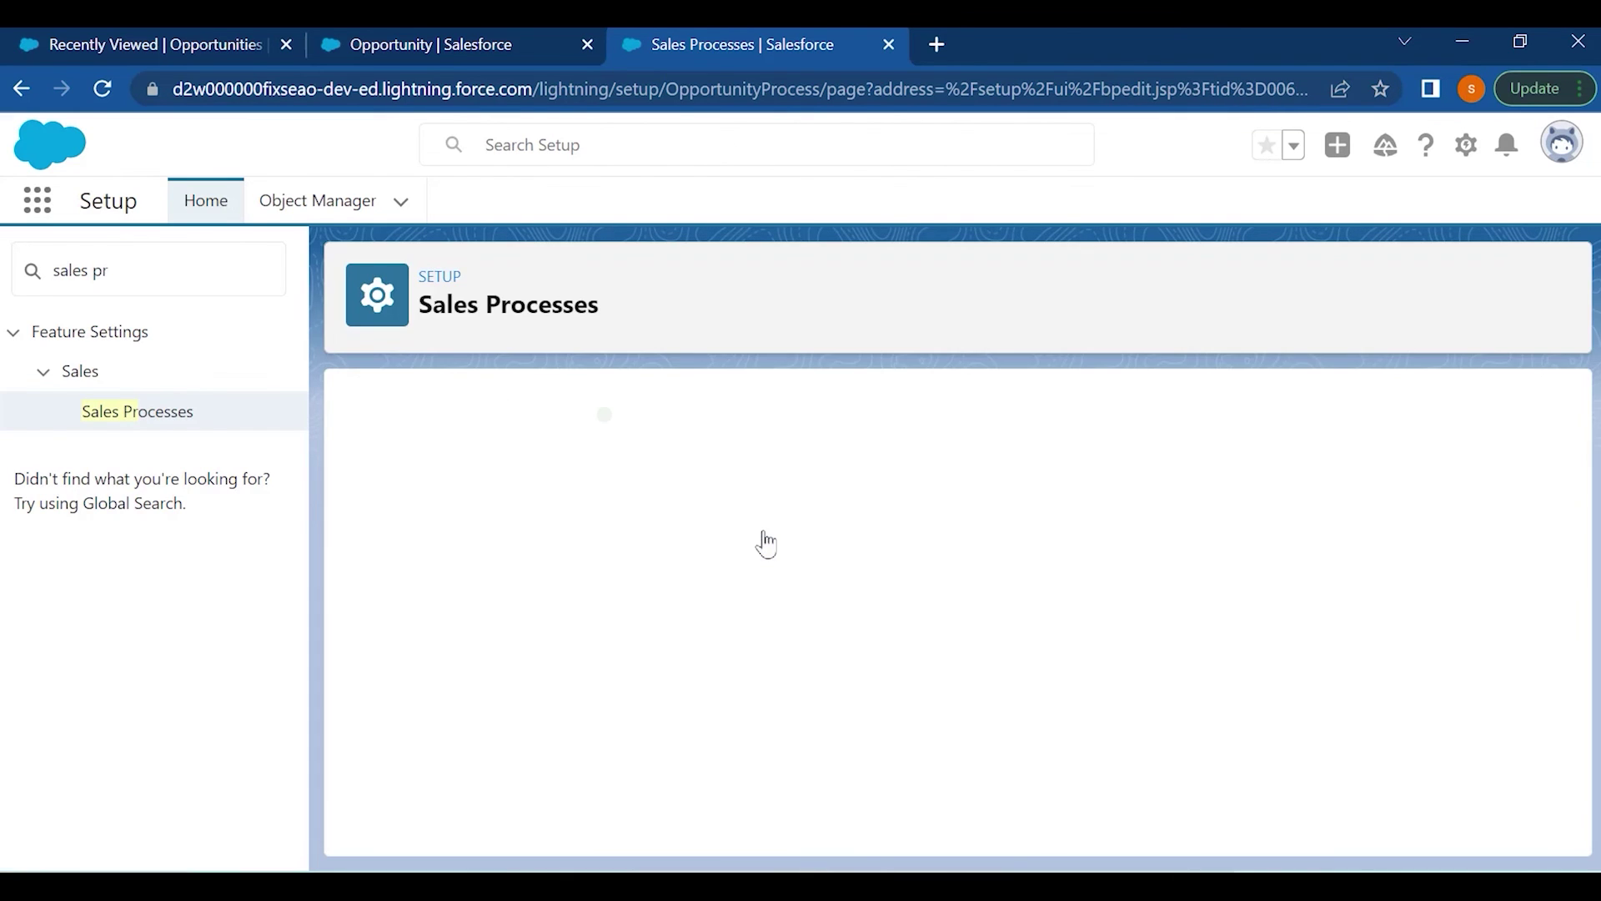
pyautogui.write('International')
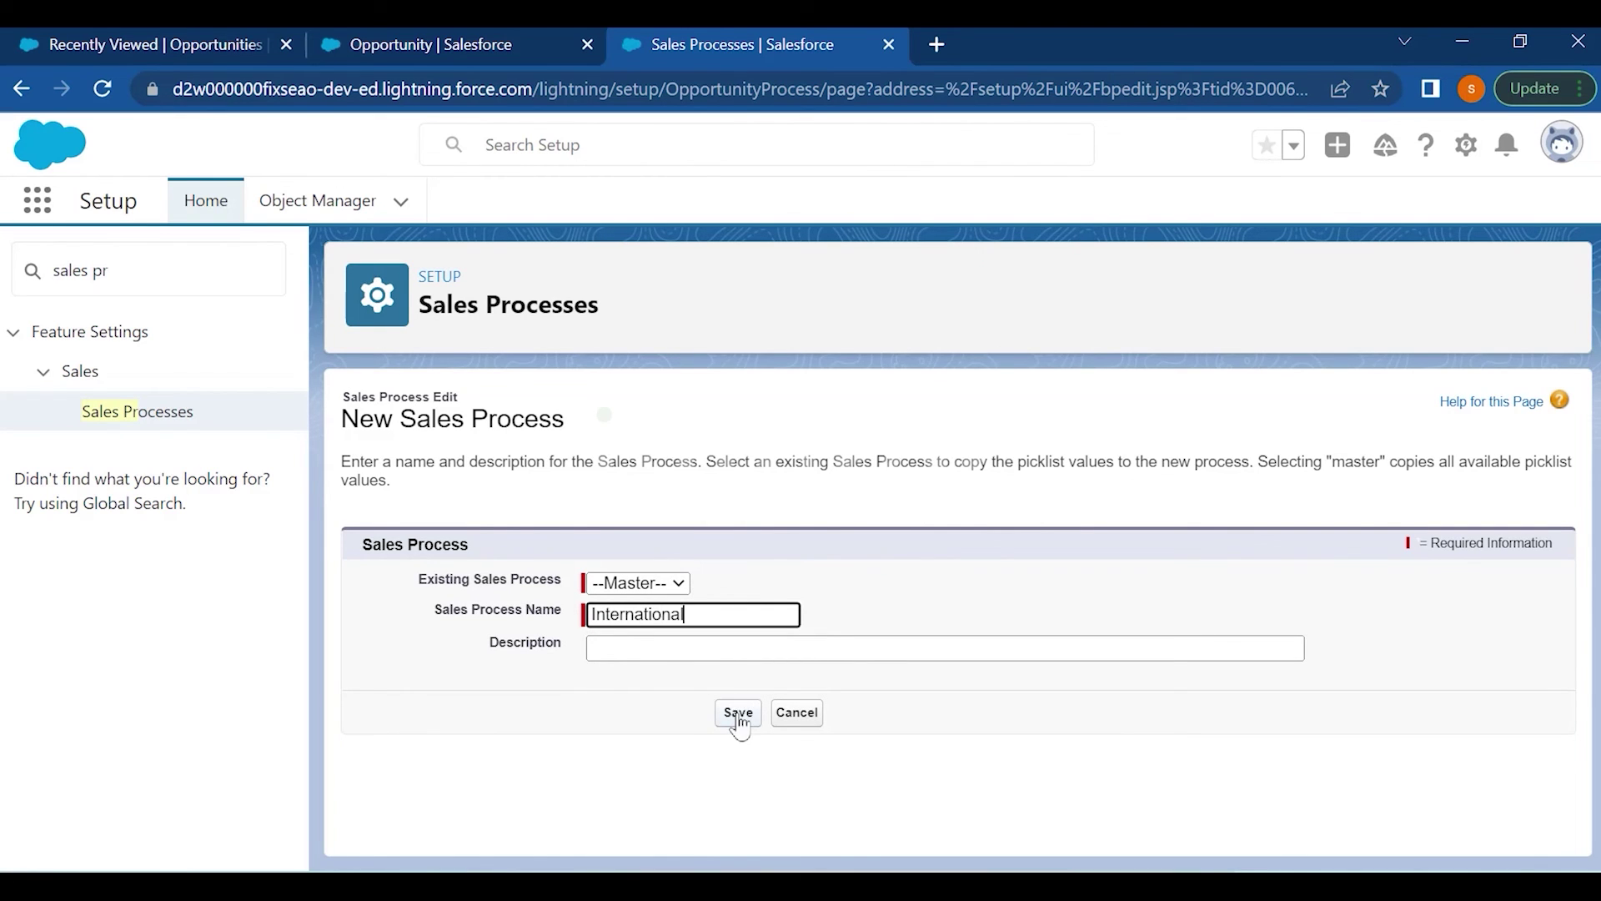
pyautogui.click(738, 712)
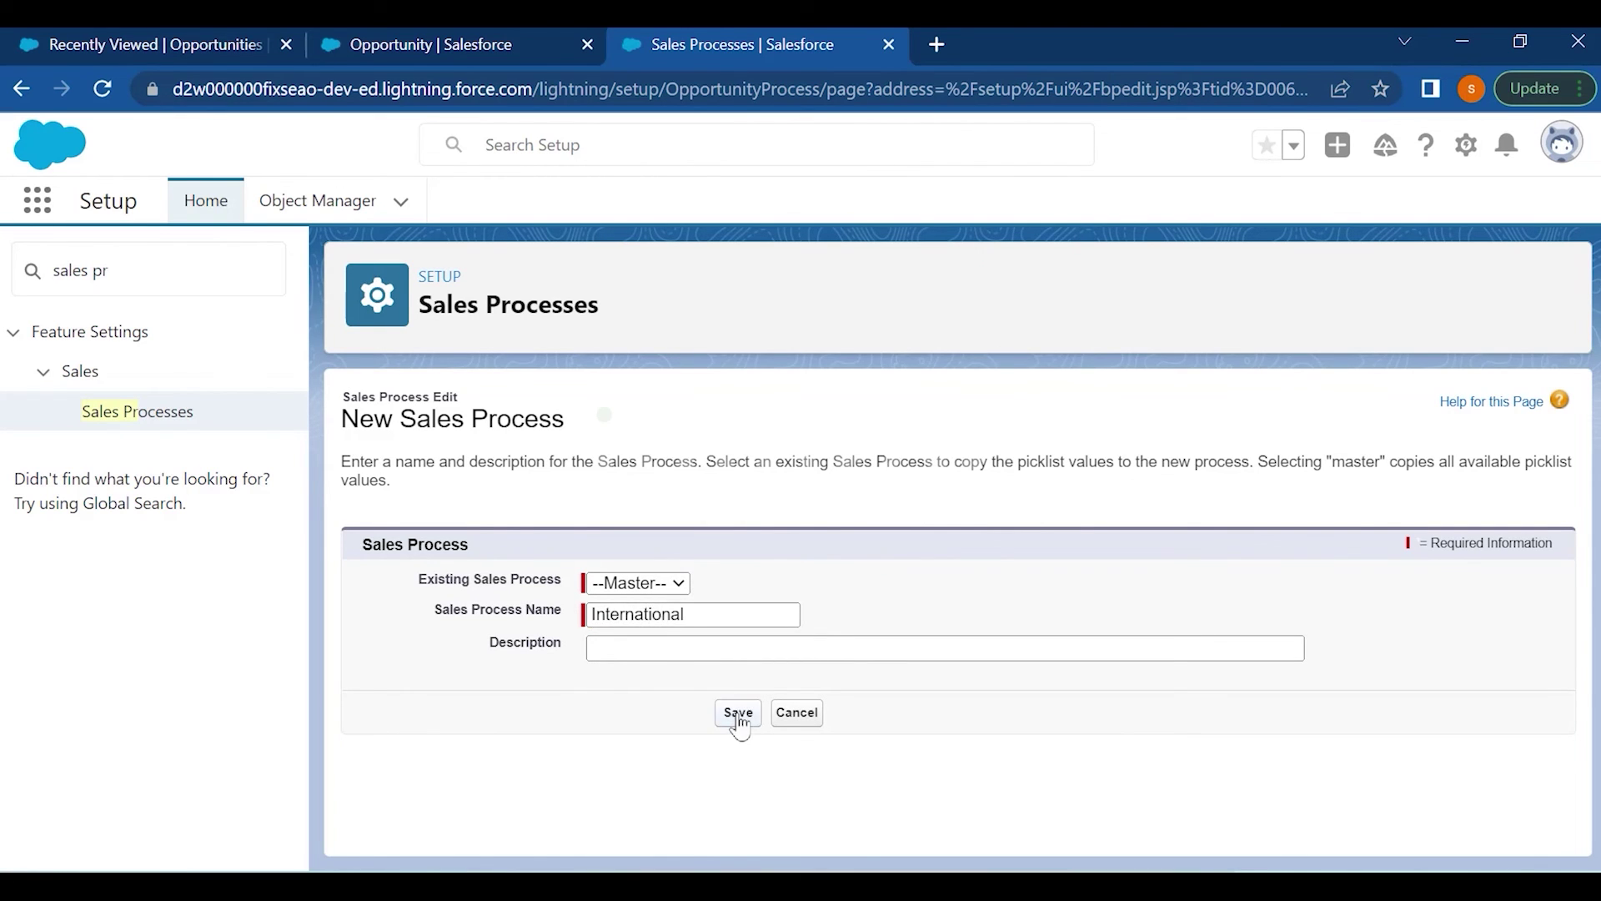
# Reload the new Opportunity record type form, enter Indian as label and name, assign the Indian sales process, and mark it active
pyautogui.click(415, 37)
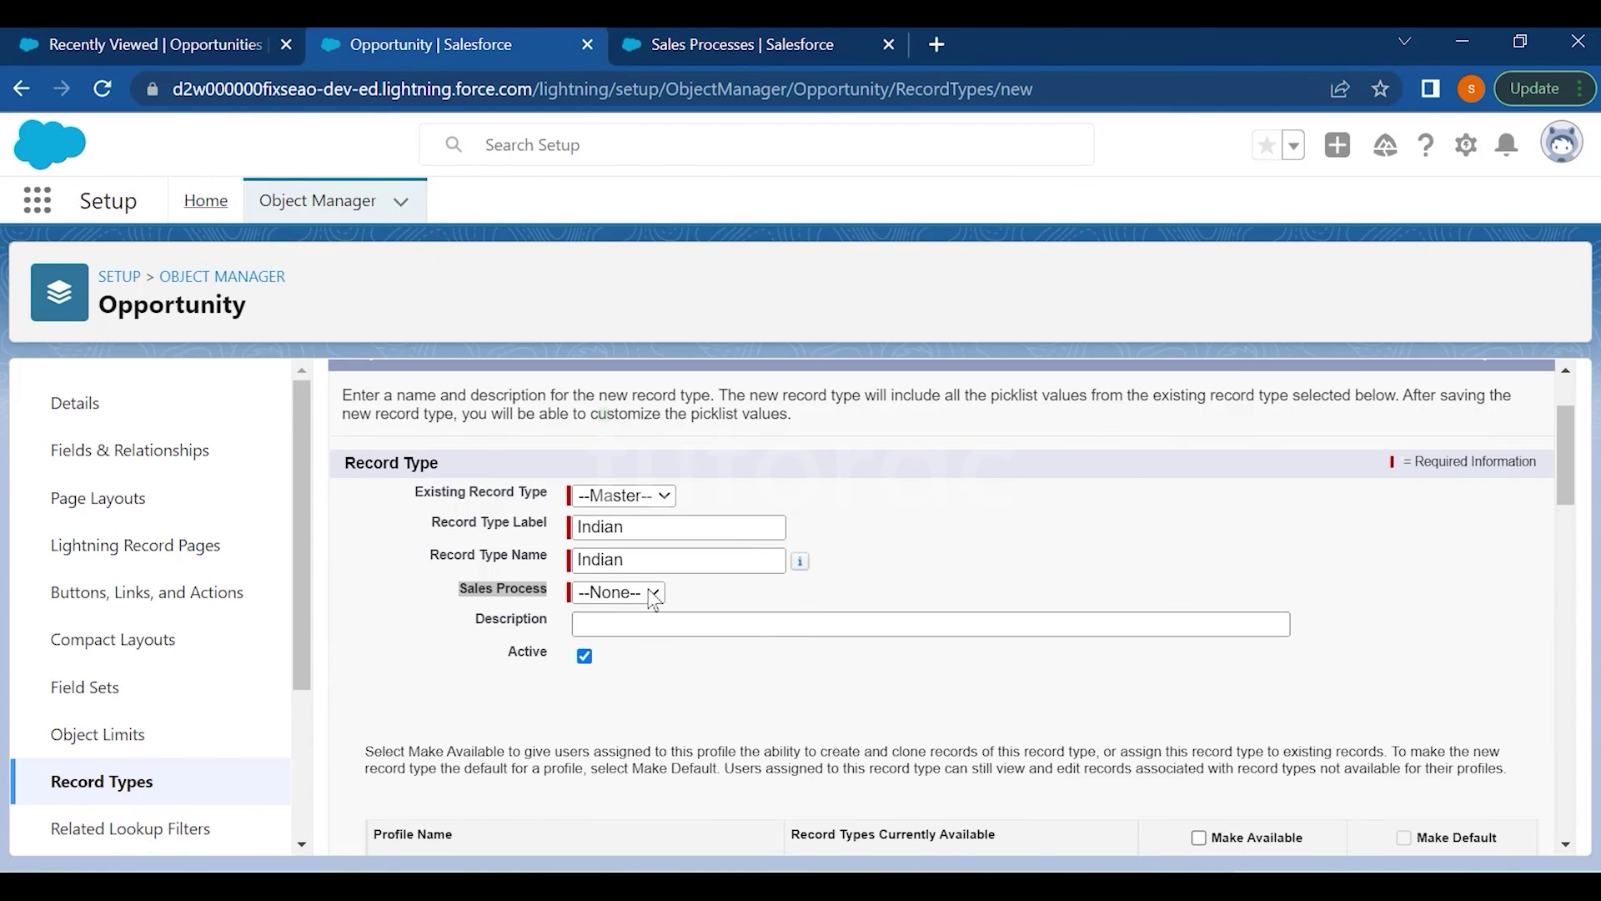
pyautogui.click(572, 89)
pyautogui.press('Return')
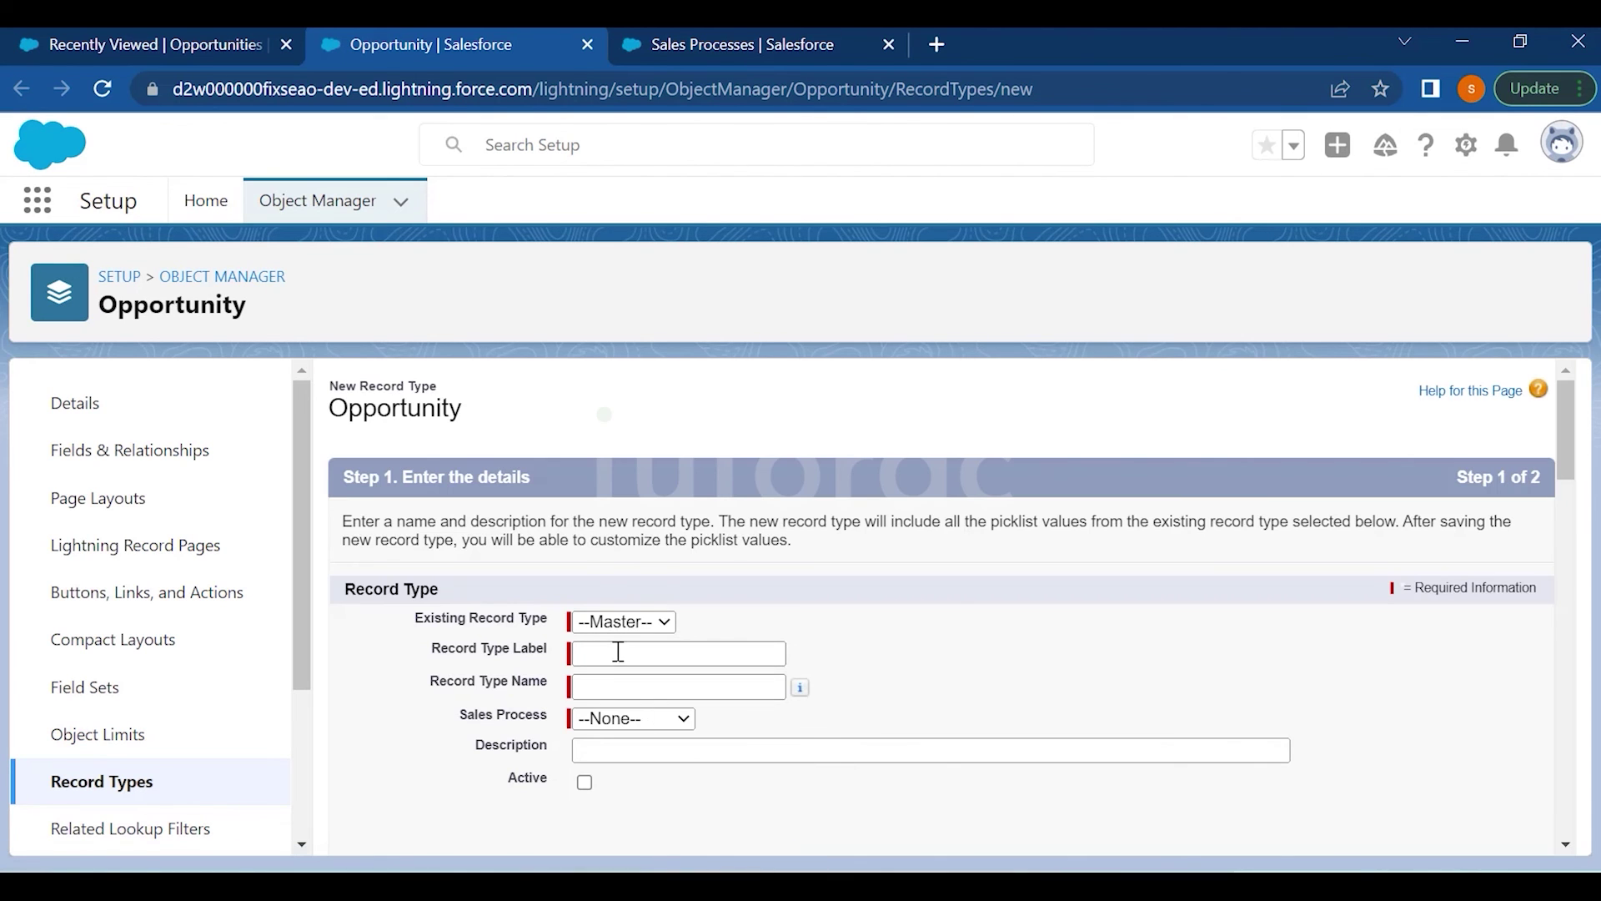
pyautogui.click(617, 652)
pyautogui.write('Indian')
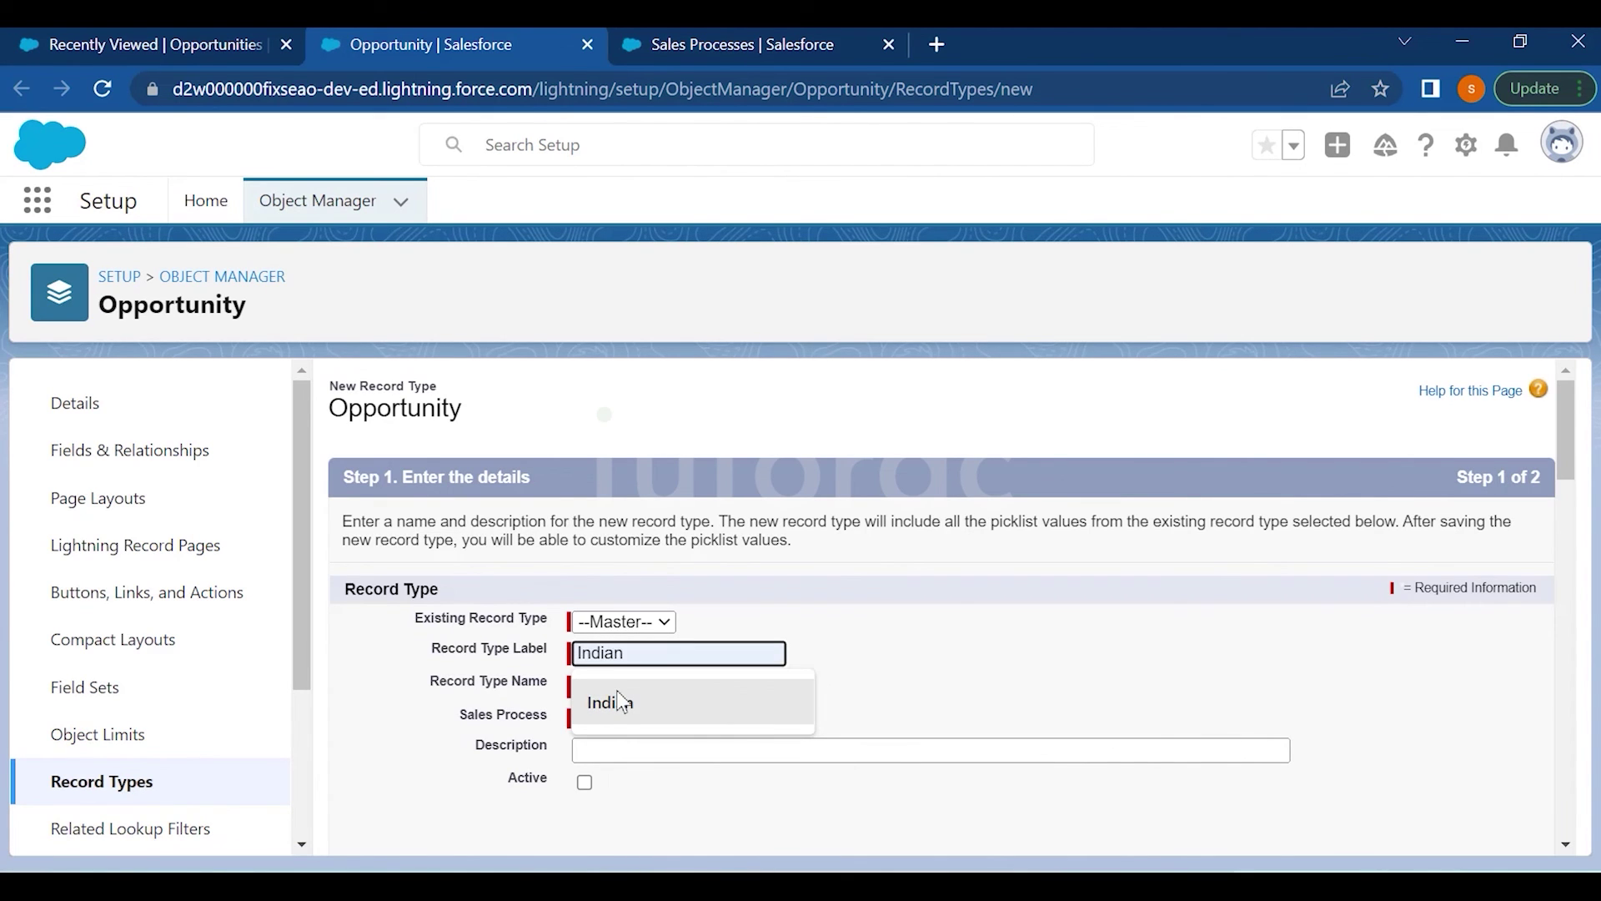
pyautogui.click(614, 702)
pyautogui.click(618, 688)
pyautogui.click(621, 719)
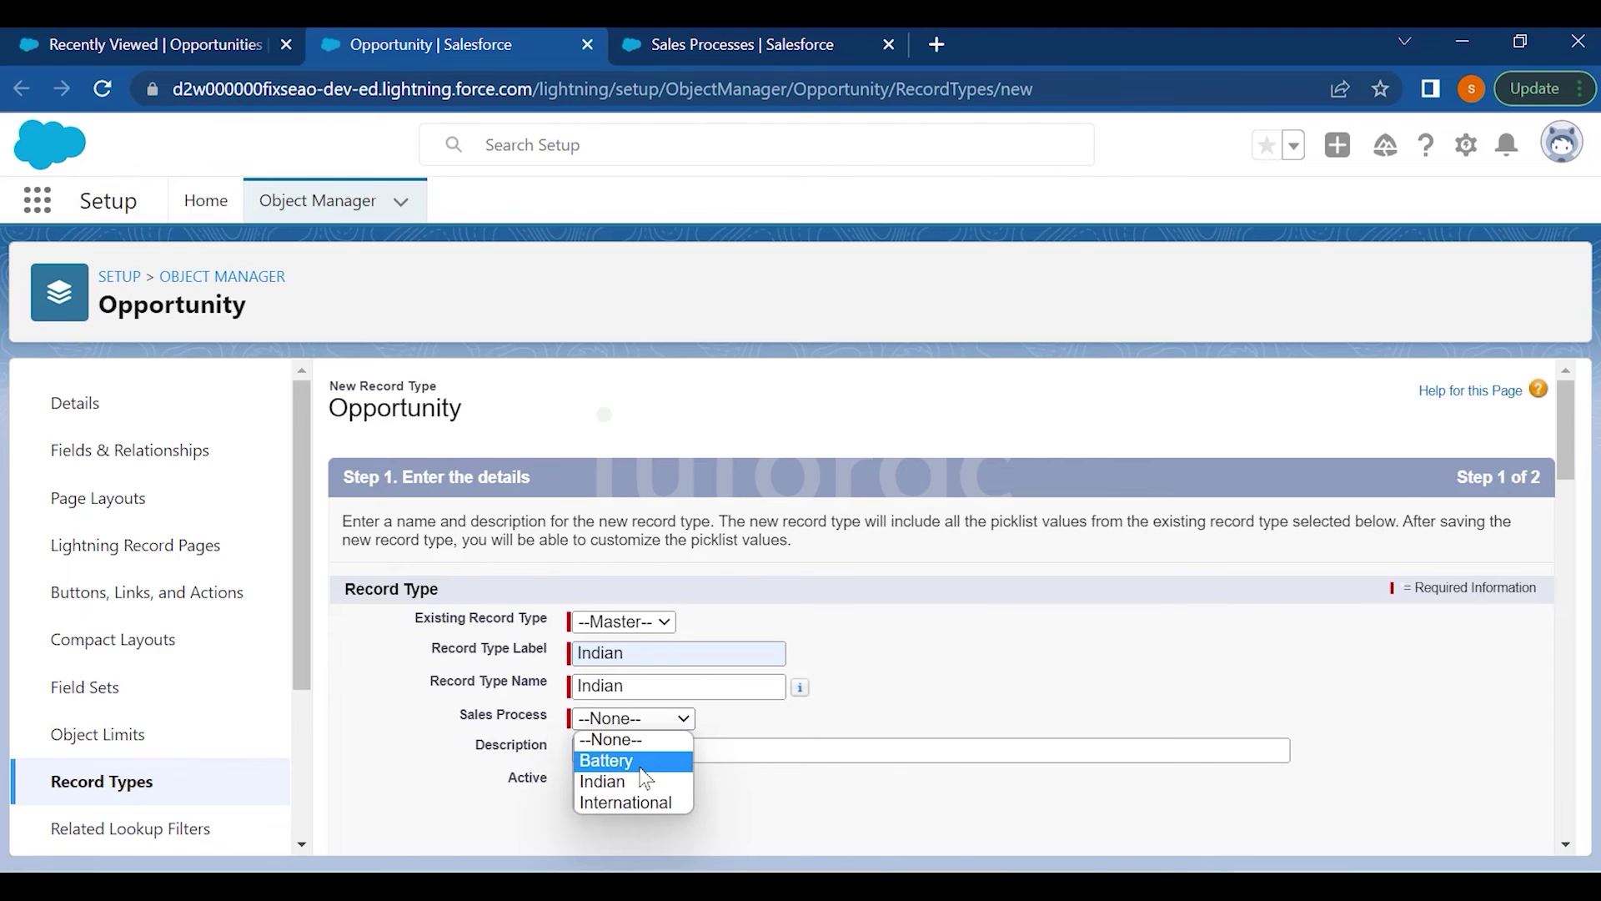
pyautogui.click(639, 781)
pyautogui.click(585, 782)
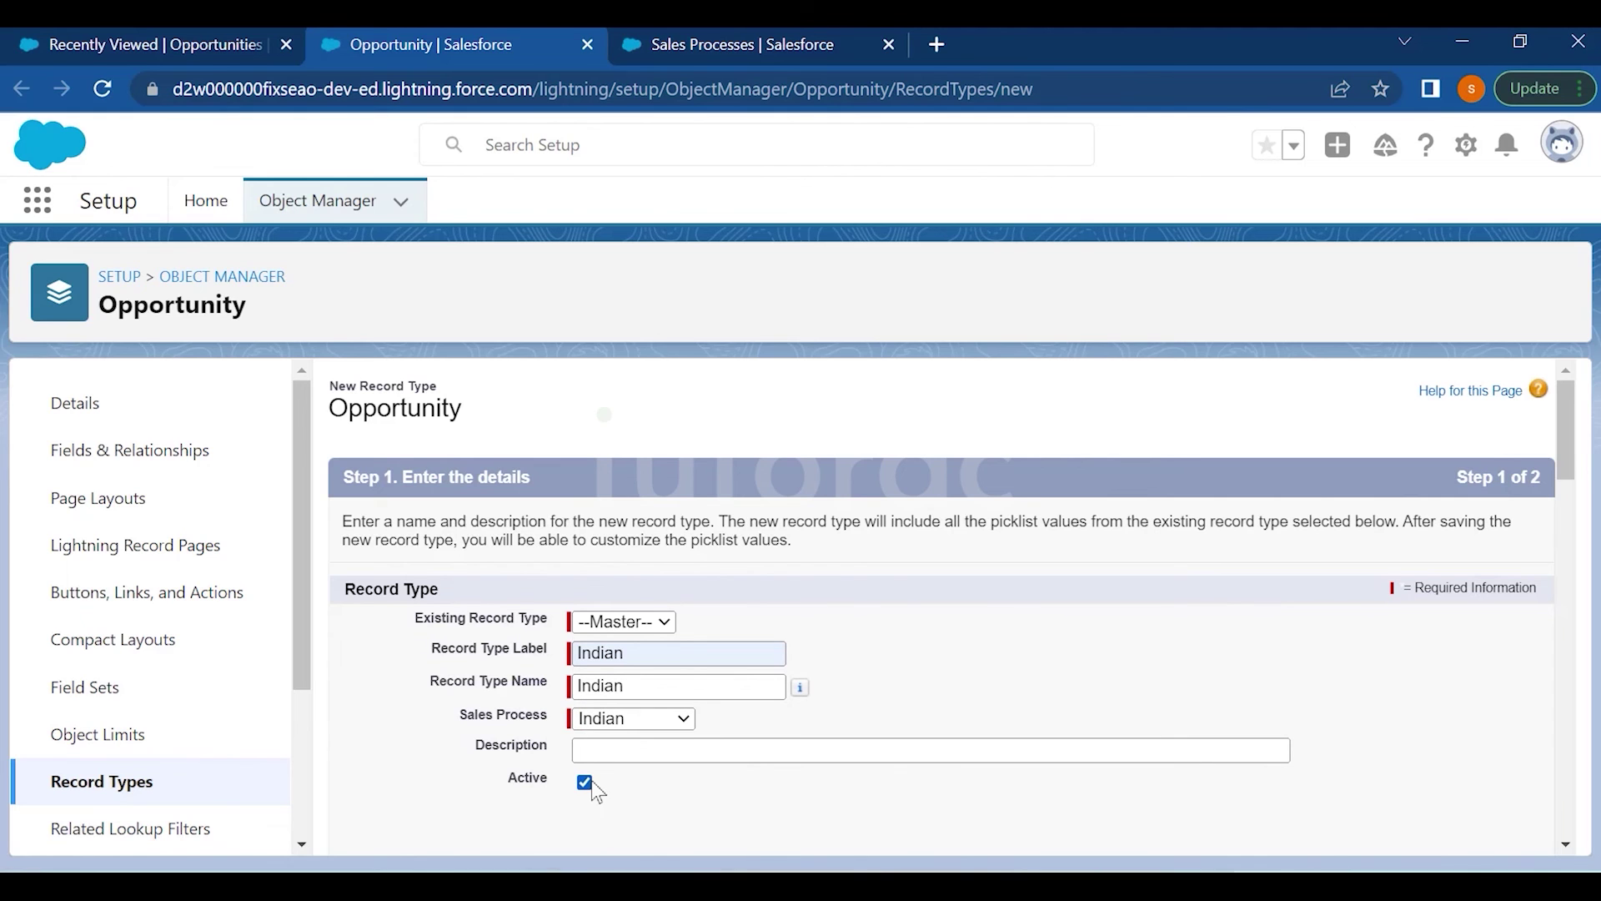
# Make the Indian record type available to all profiles and continue to the page layout assignment
pyautogui.scroll(-6, 414, 597)
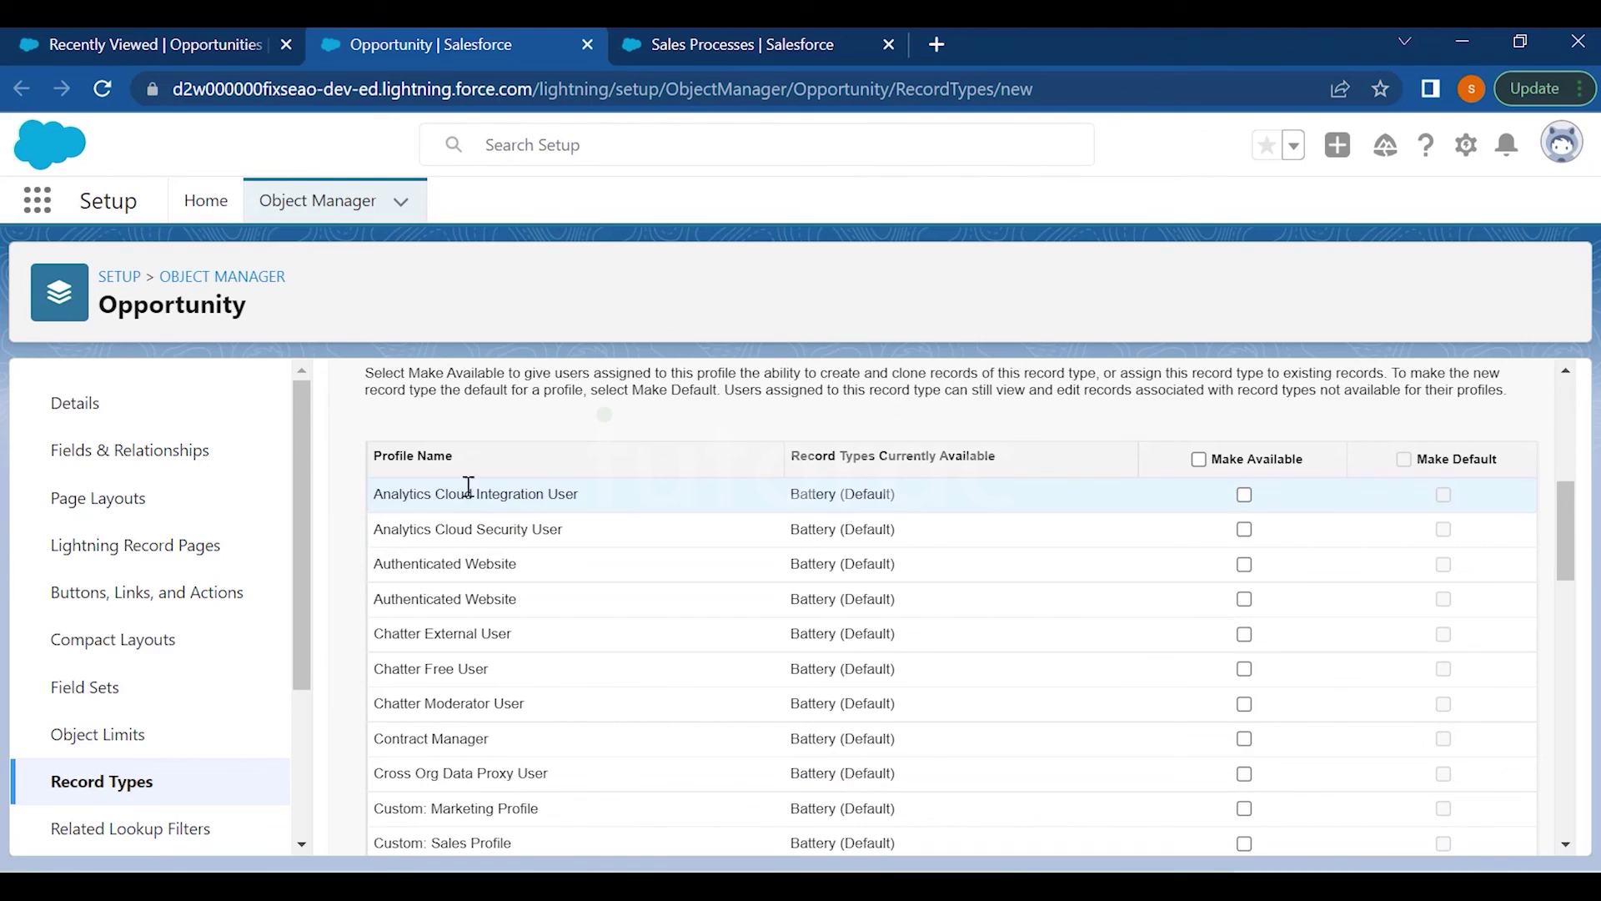
pyautogui.scroll(-1, 511, 597)
pyautogui.scroll(2, 570, 601)
pyautogui.click(1199, 585)
pyautogui.scroll(-15, 998, 592)
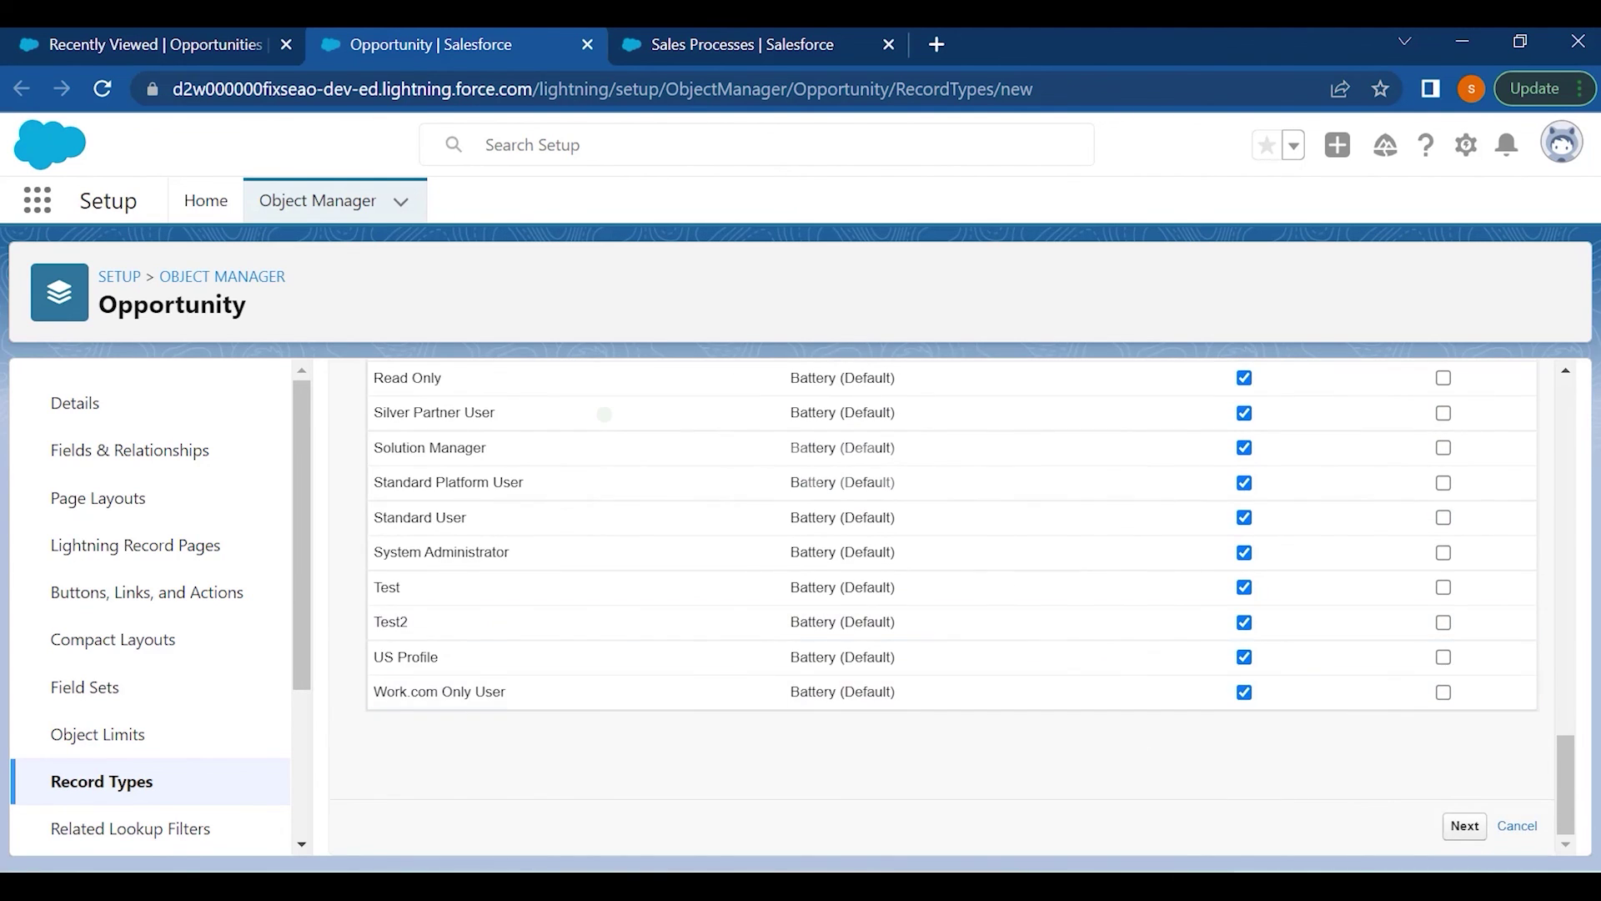
pyautogui.click(1455, 826)
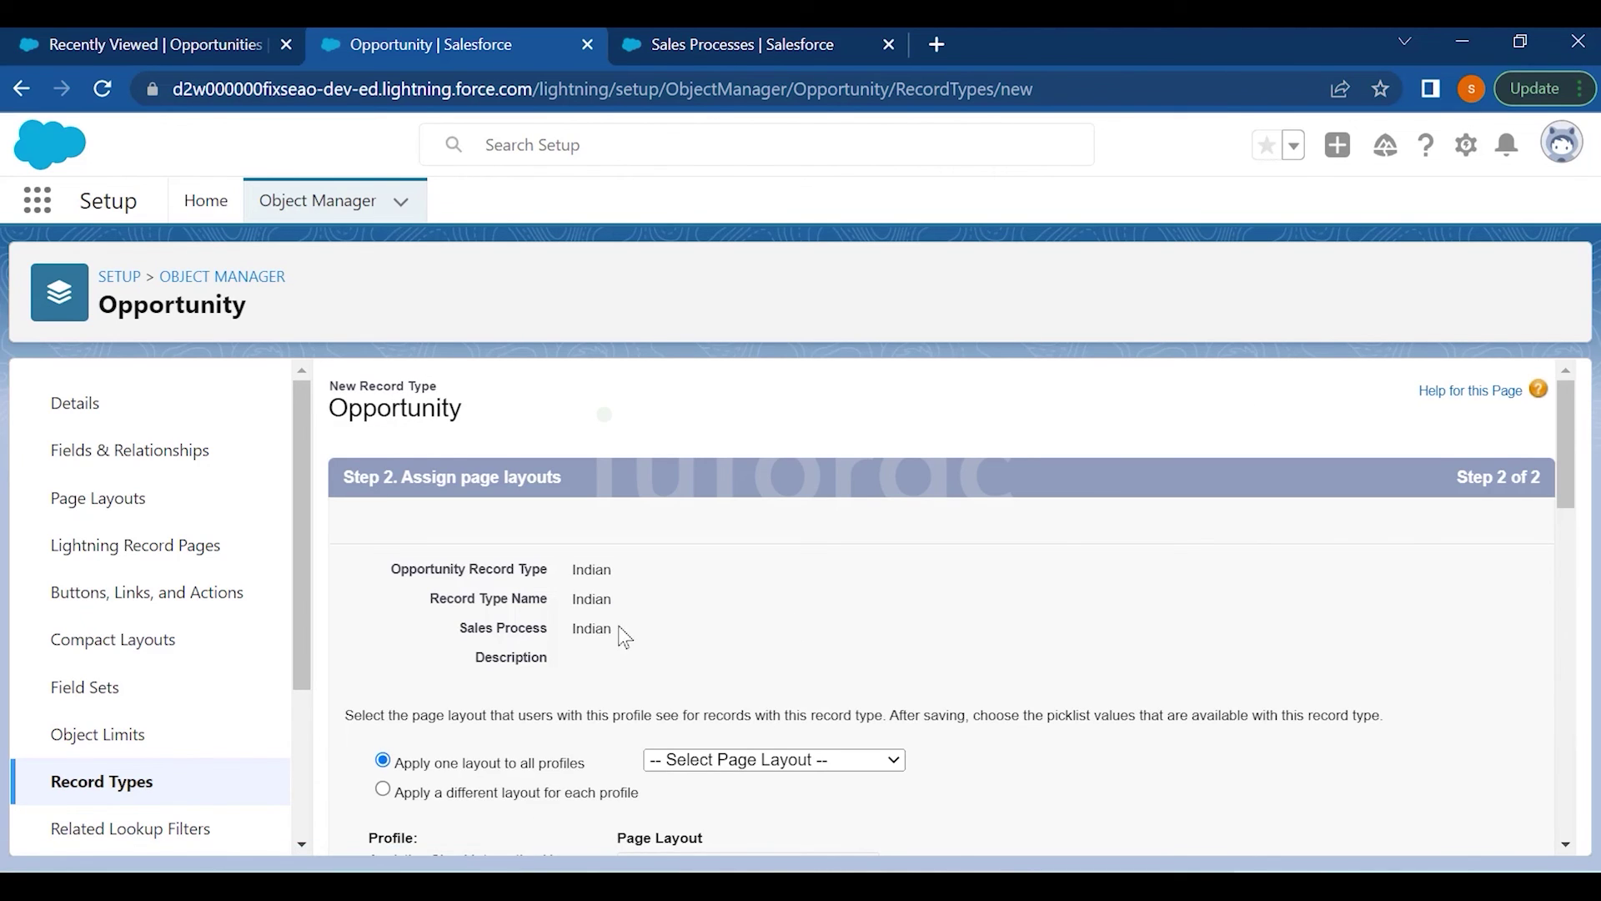
# Apply the India Users page layout to all profiles for the Indian record type and save it
pyautogui.scroll(-3, 618, 634)
pyautogui.click(713, 511)
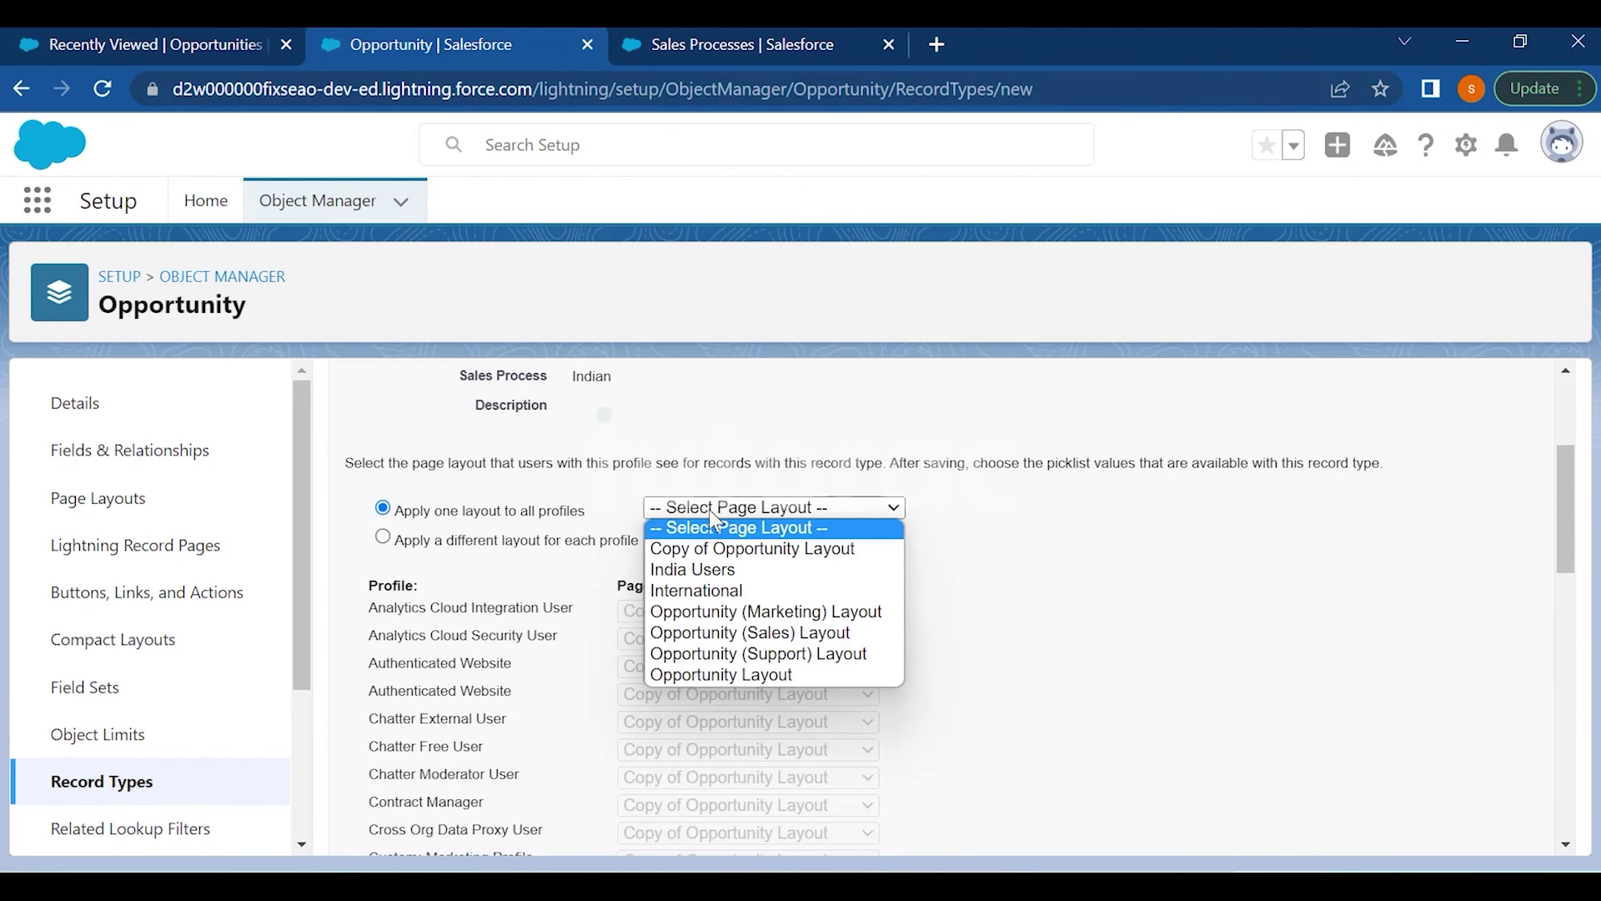
pyautogui.click(713, 571)
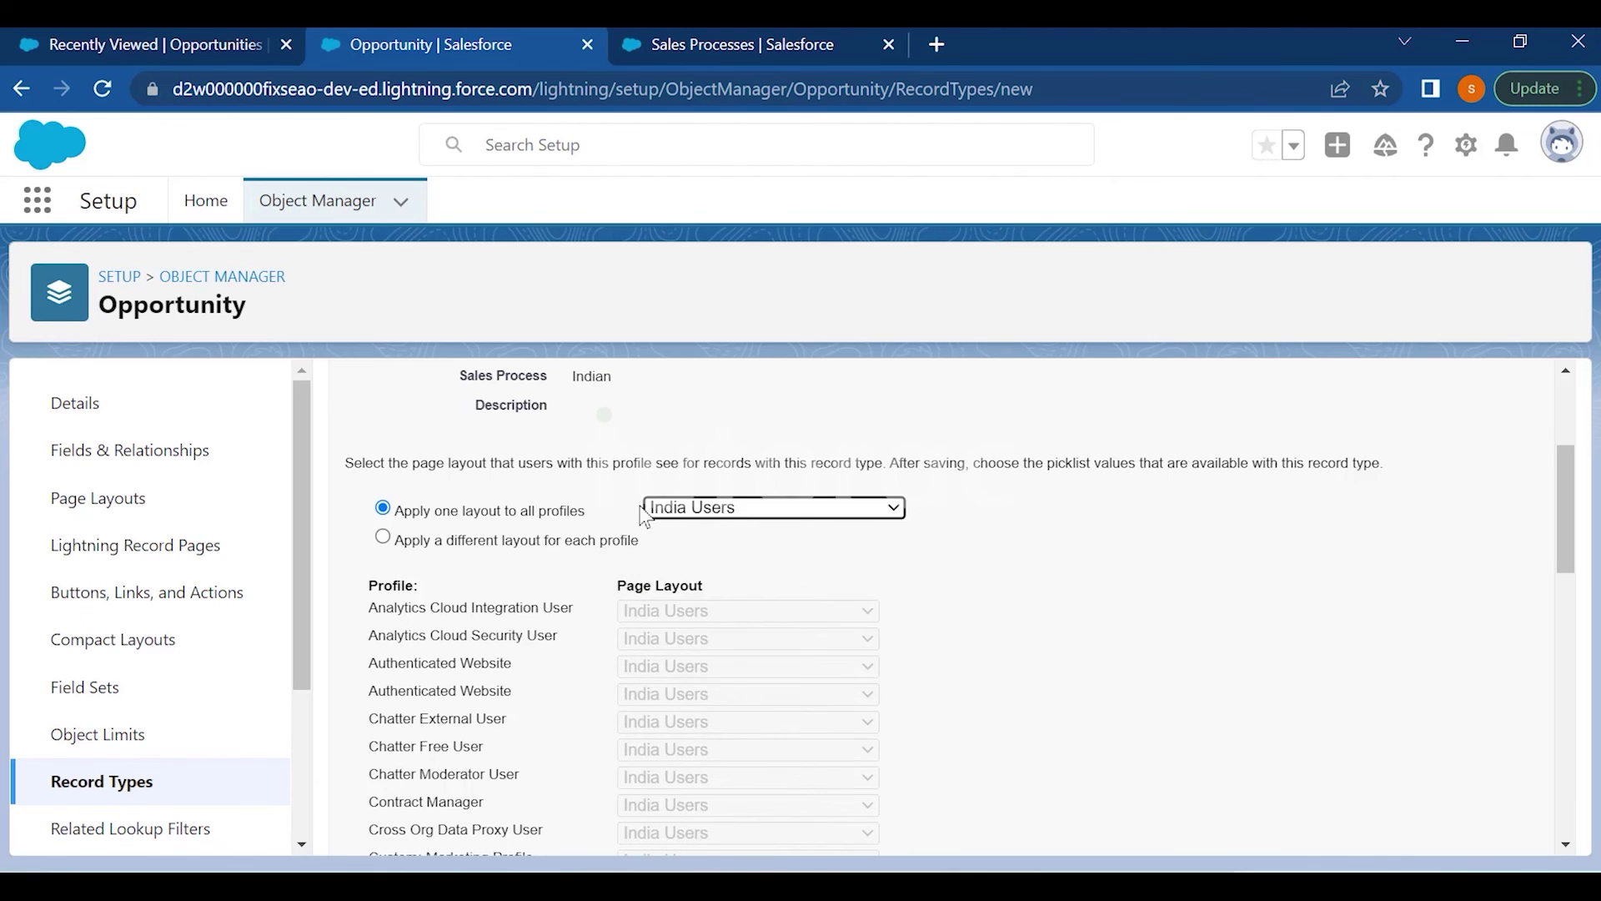
pyautogui.scroll(3, 625, 523)
pyautogui.doubleClick(600, 569)
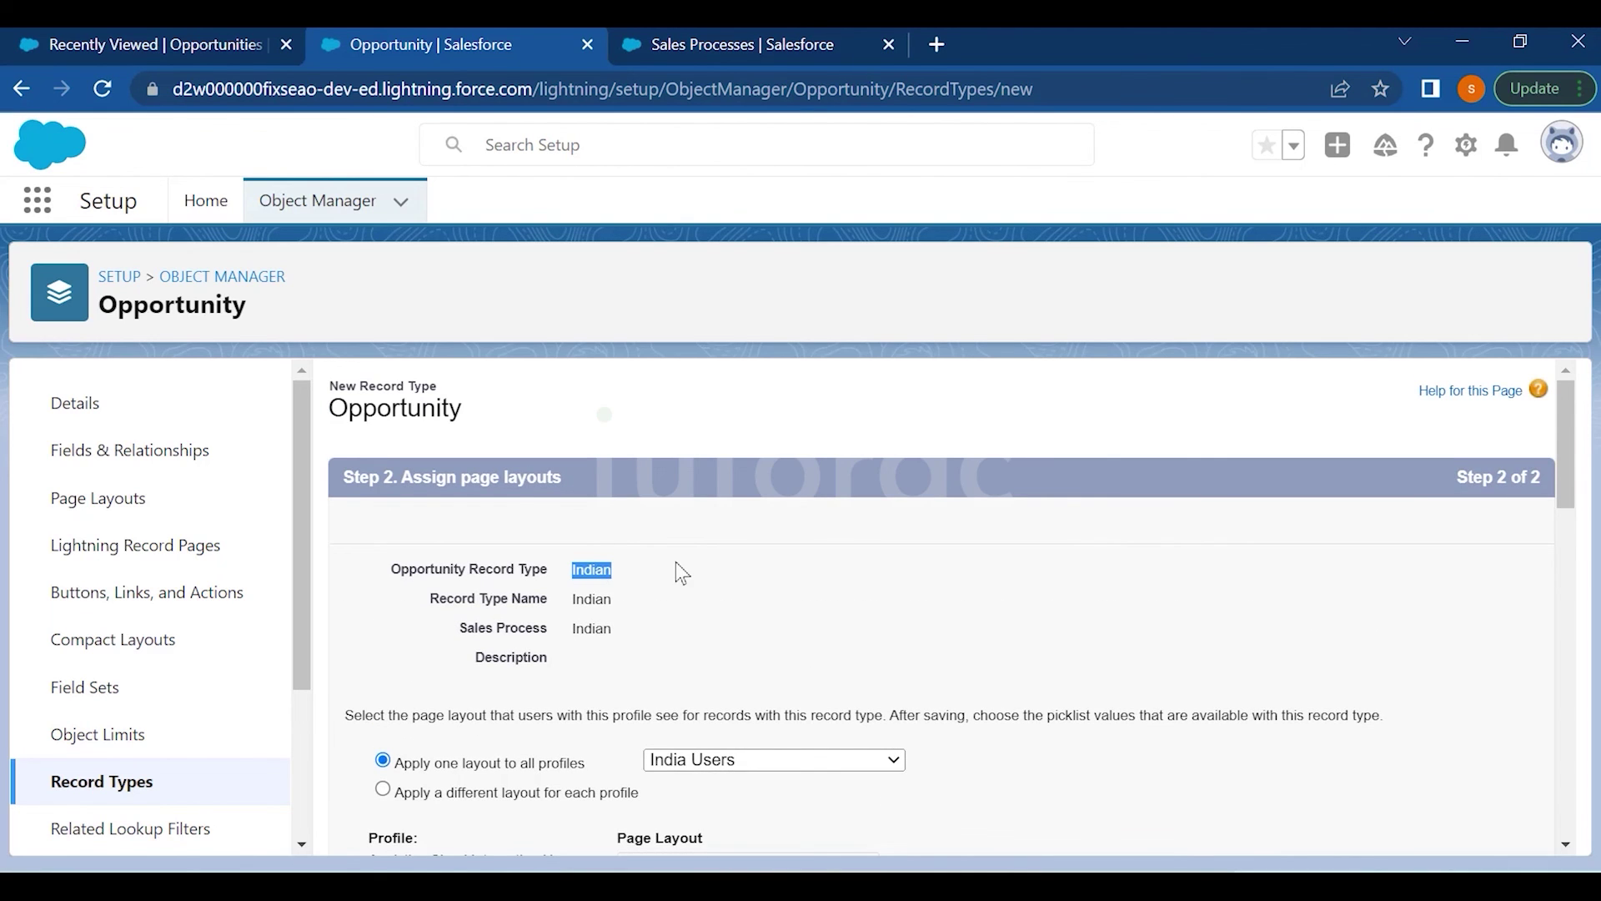
pyautogui.scroll(-2, 676, 564)
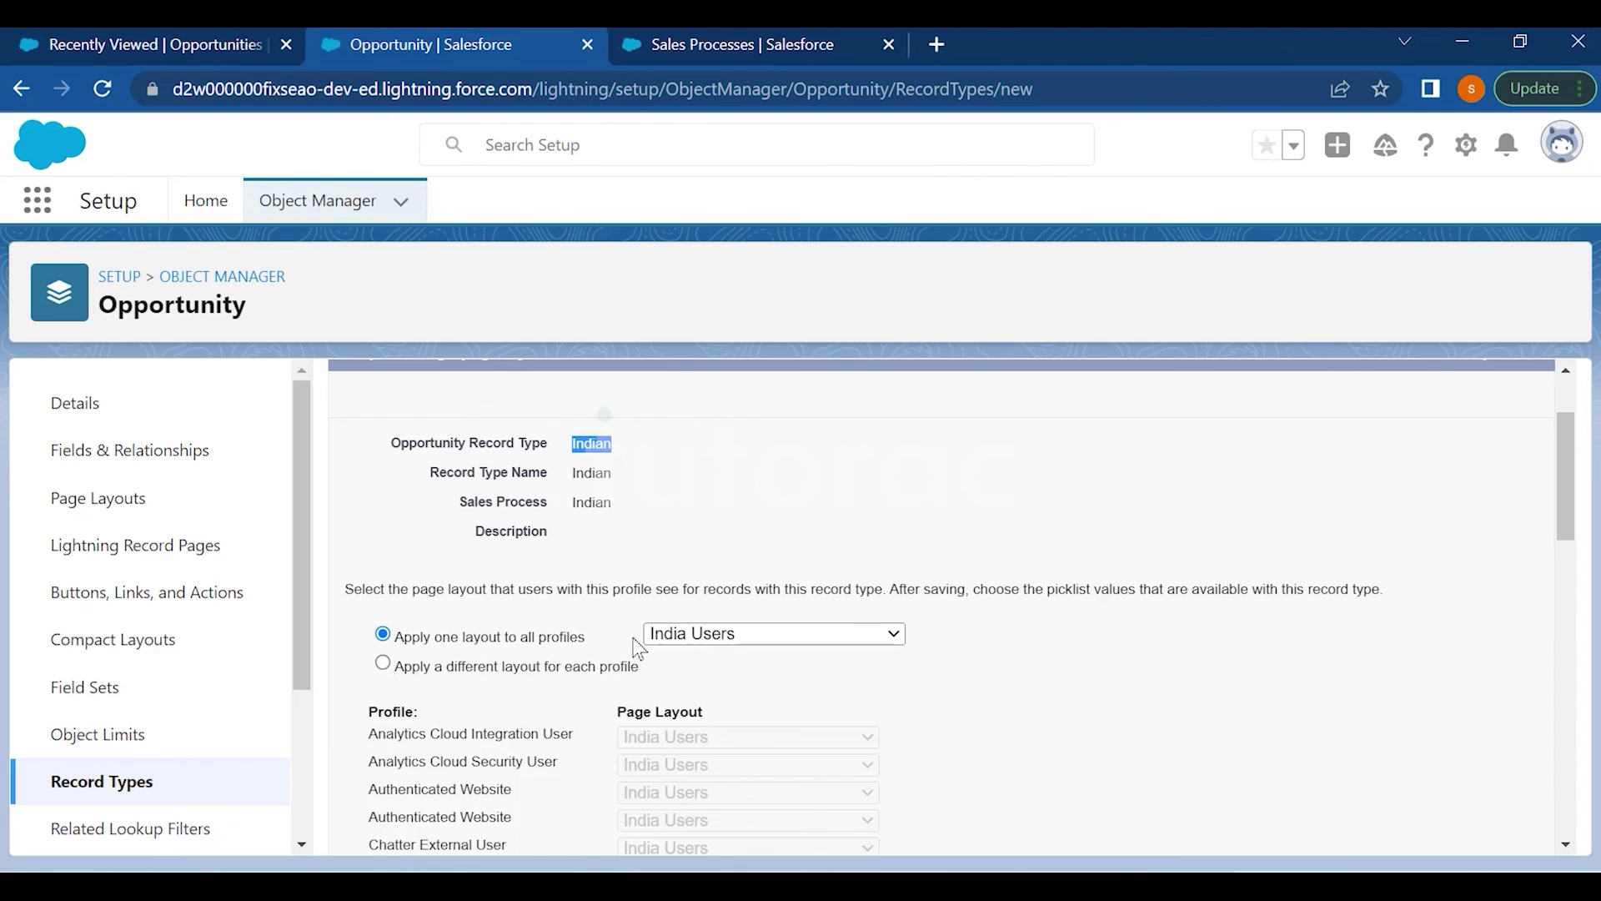
pyautogui.scroll(-15, 1133, 624)
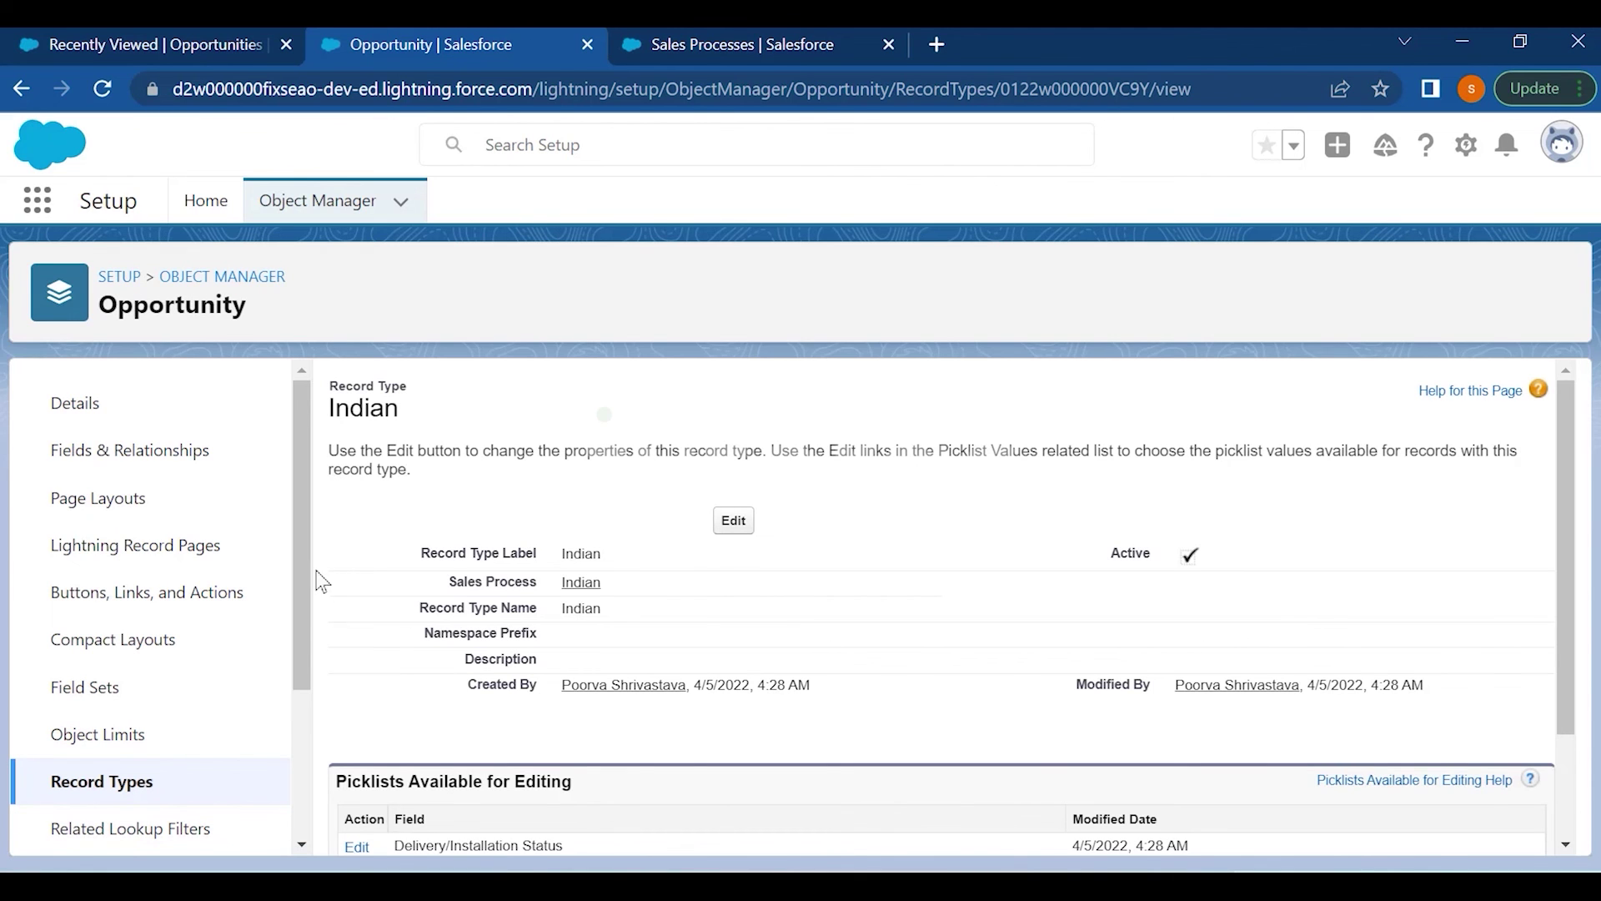
# Start another Opportunity record type with International as label, name and sales process, and mark it active
pyautogui.click(101, 780)
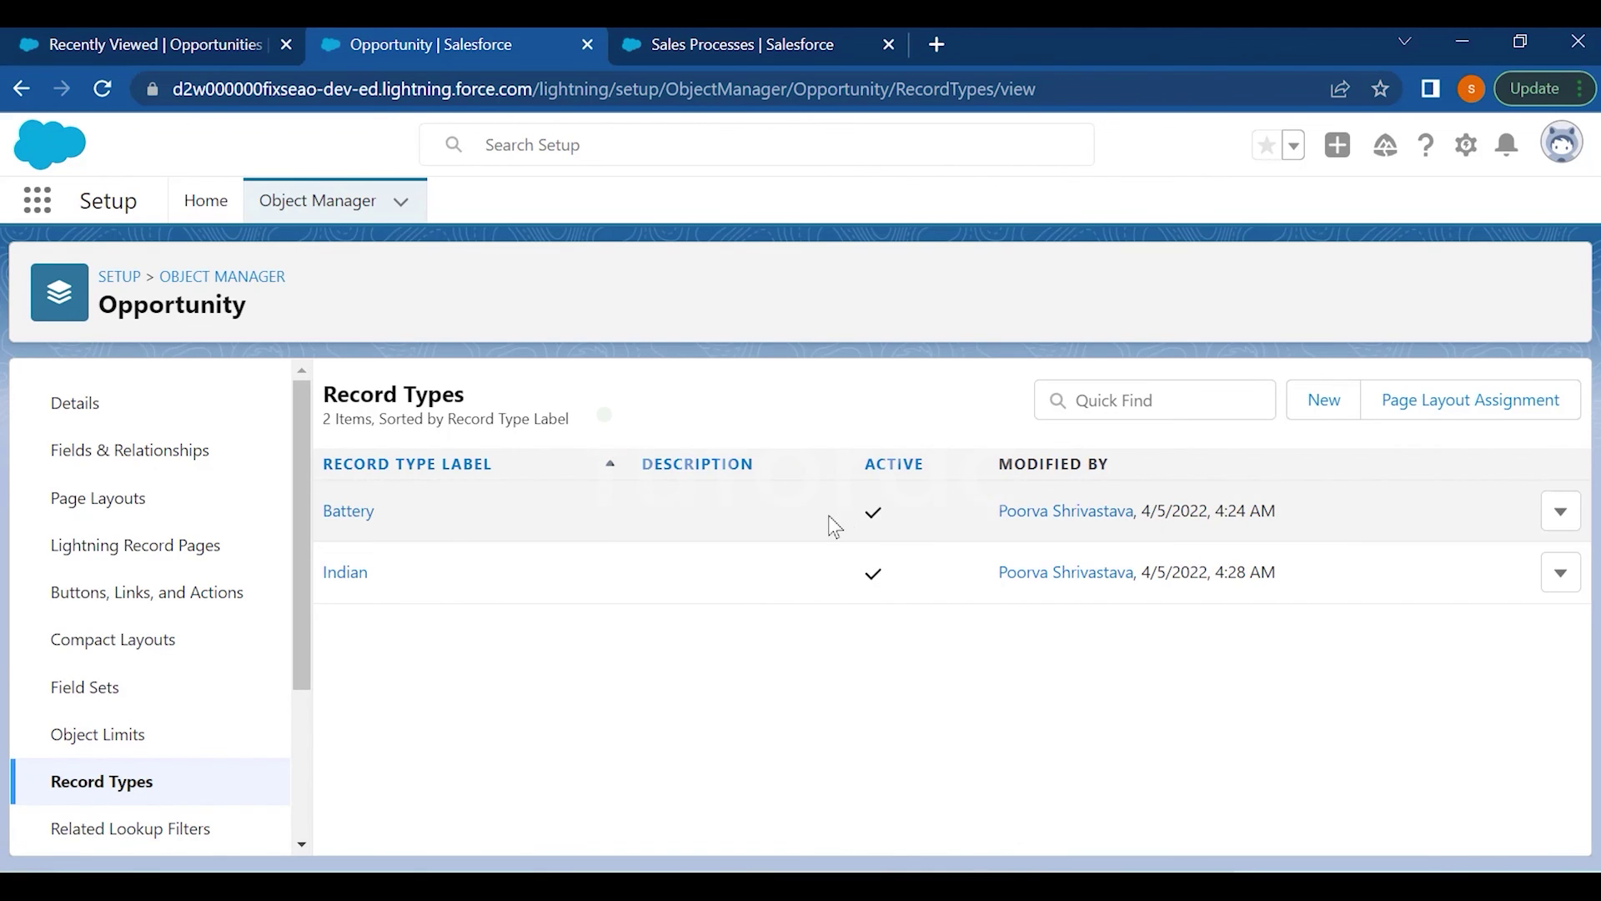
pyautogui.click(1315, 413)
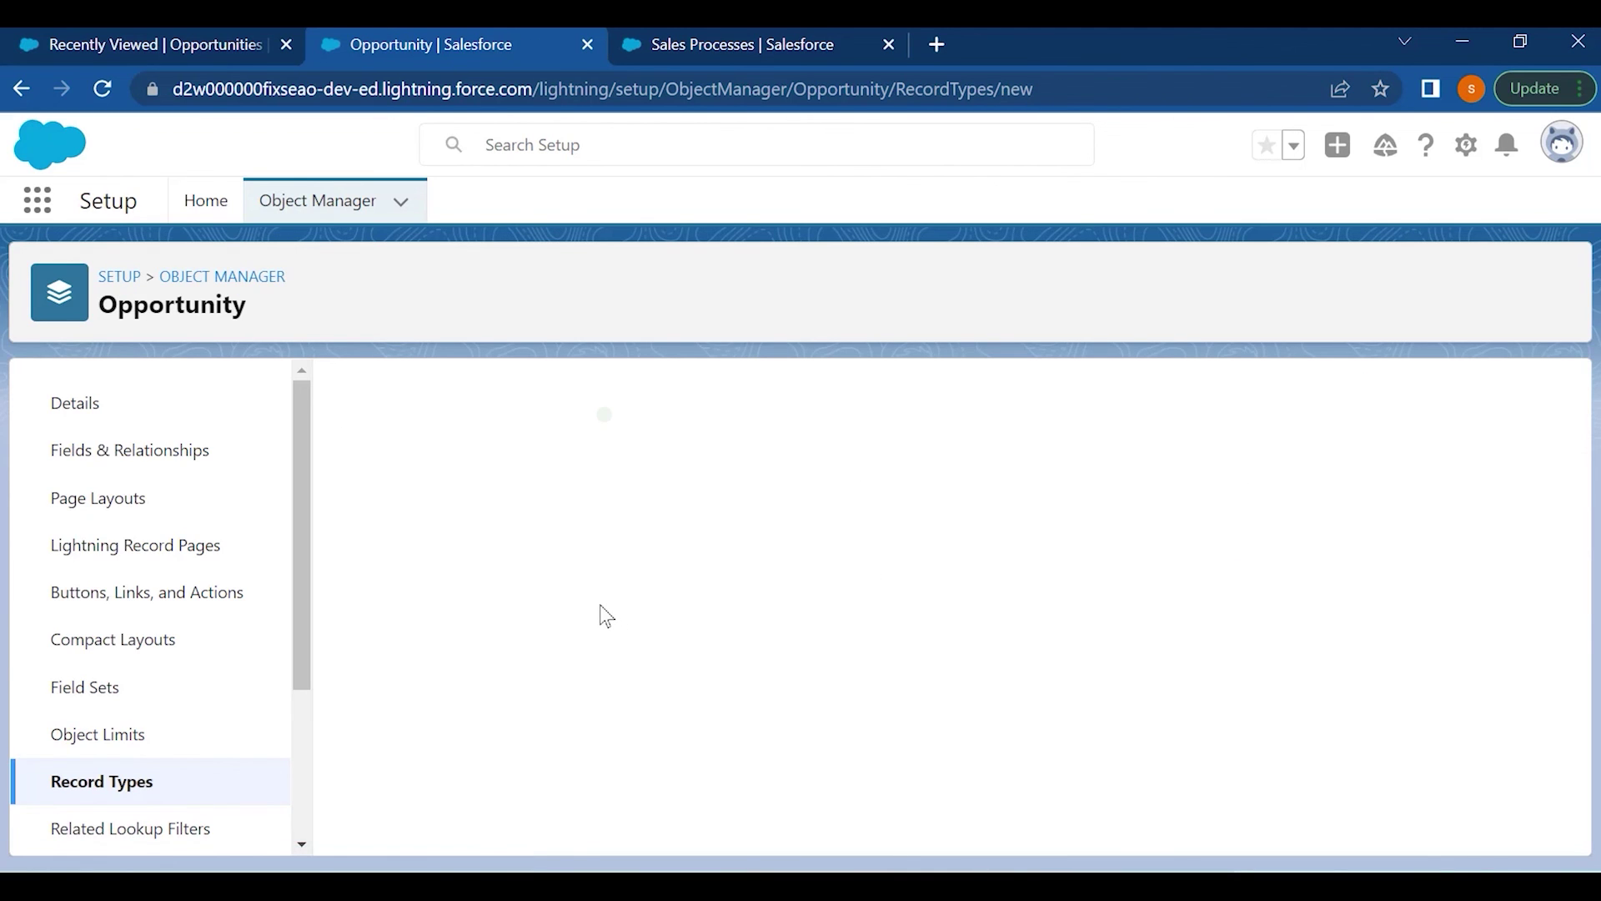
pyautogui.click(637, 654)
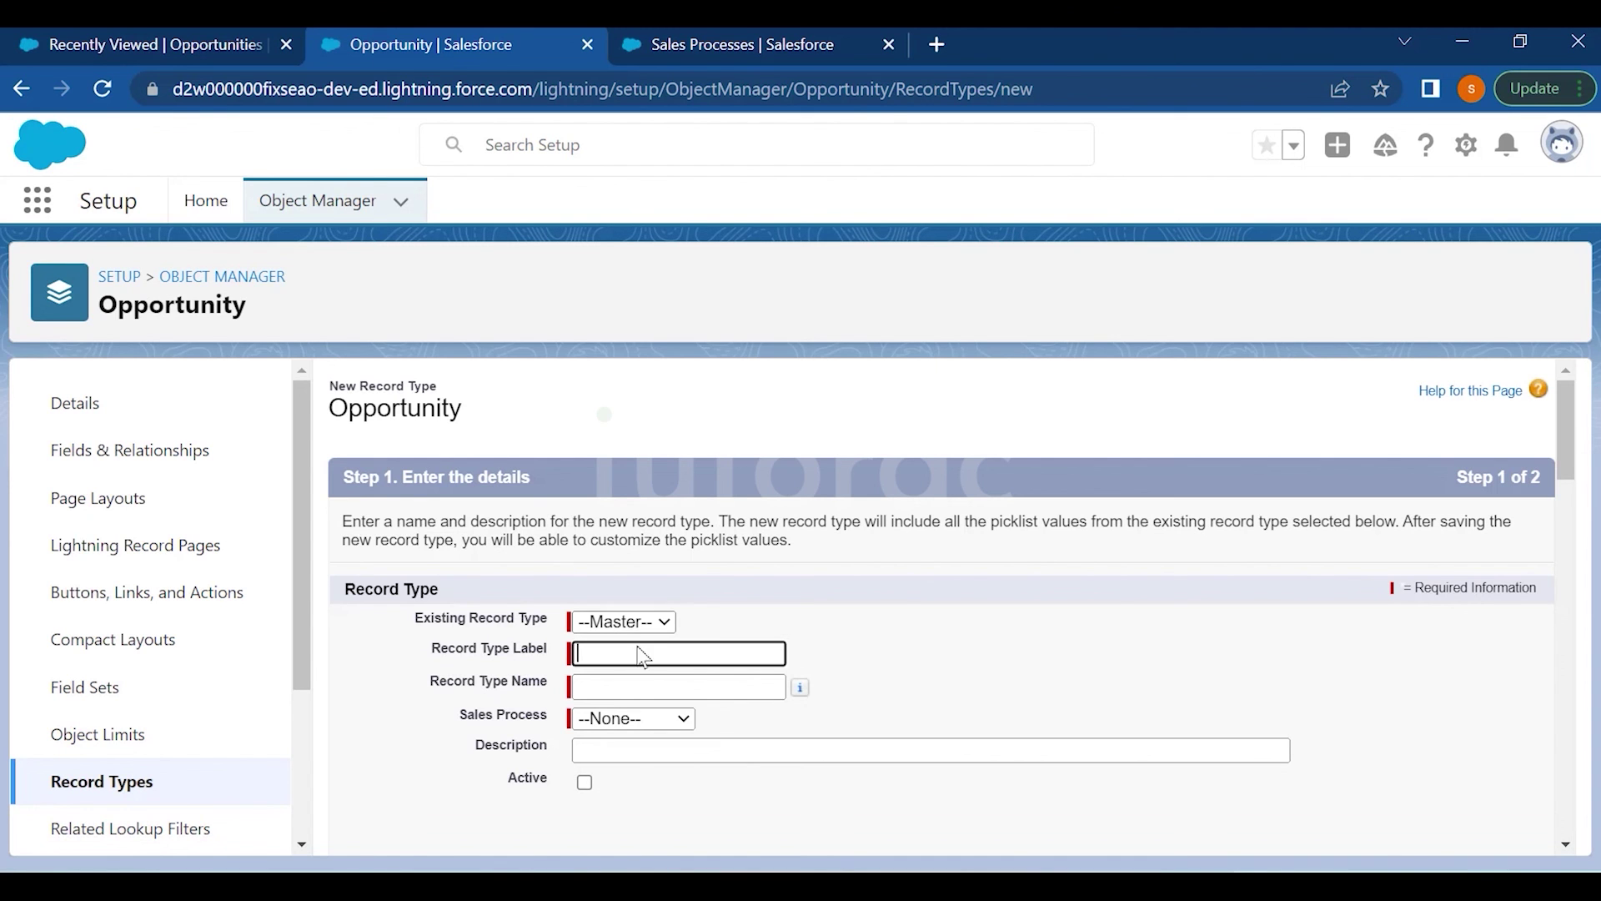
pyautogui.write('Intr')
pyautogui.click(667, 688)
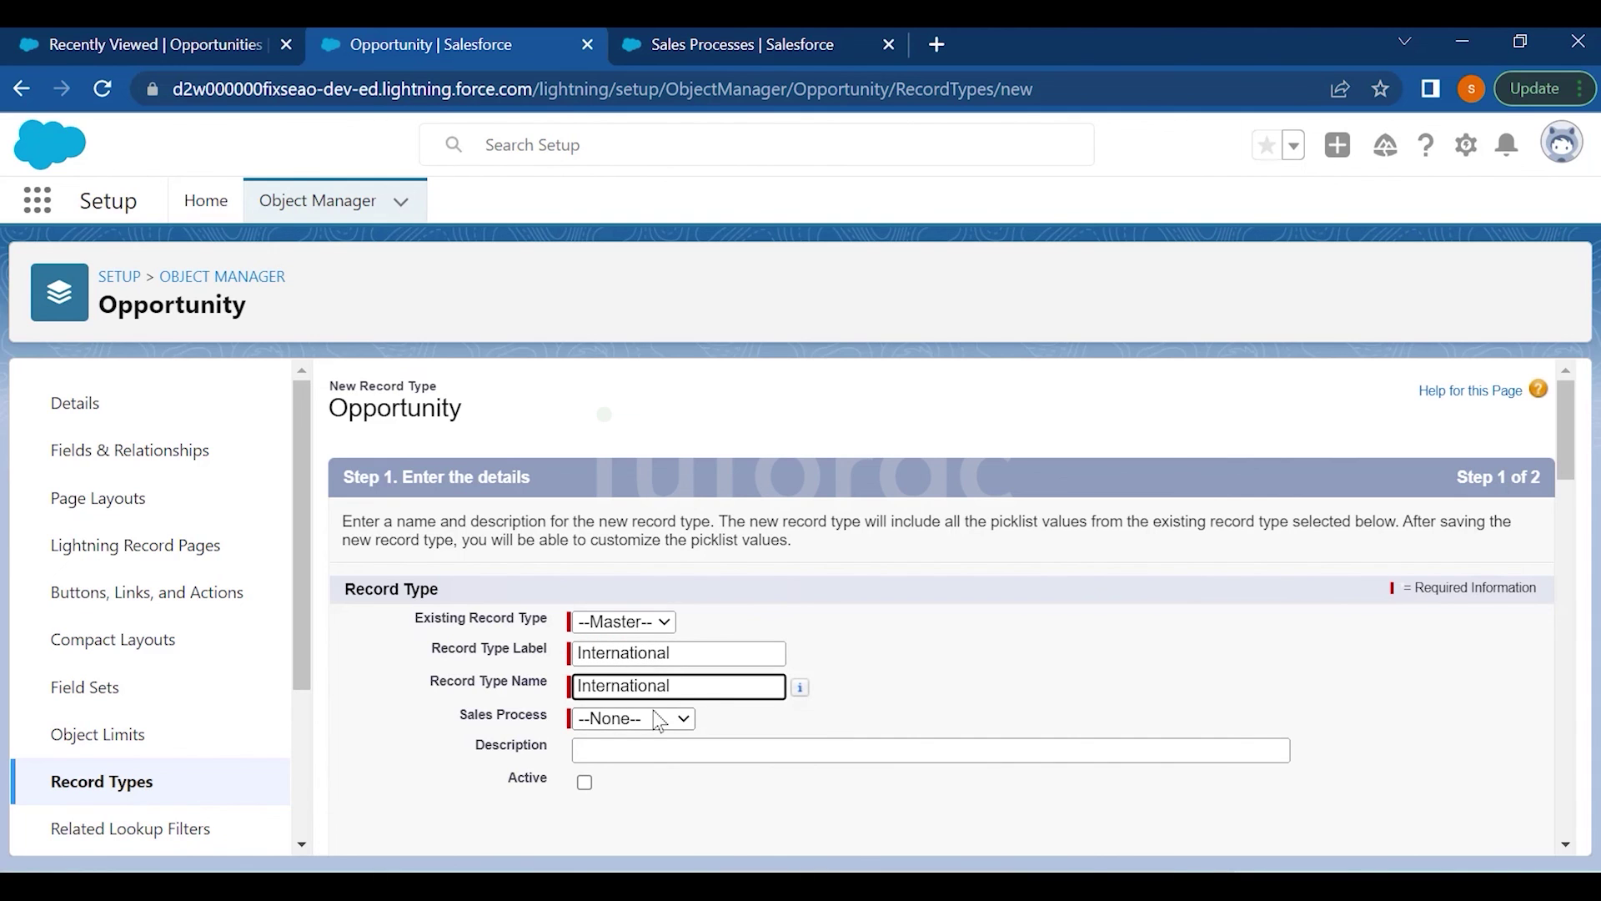
pyautogui.click(654, 717)
pyautogui.click(638, 802)
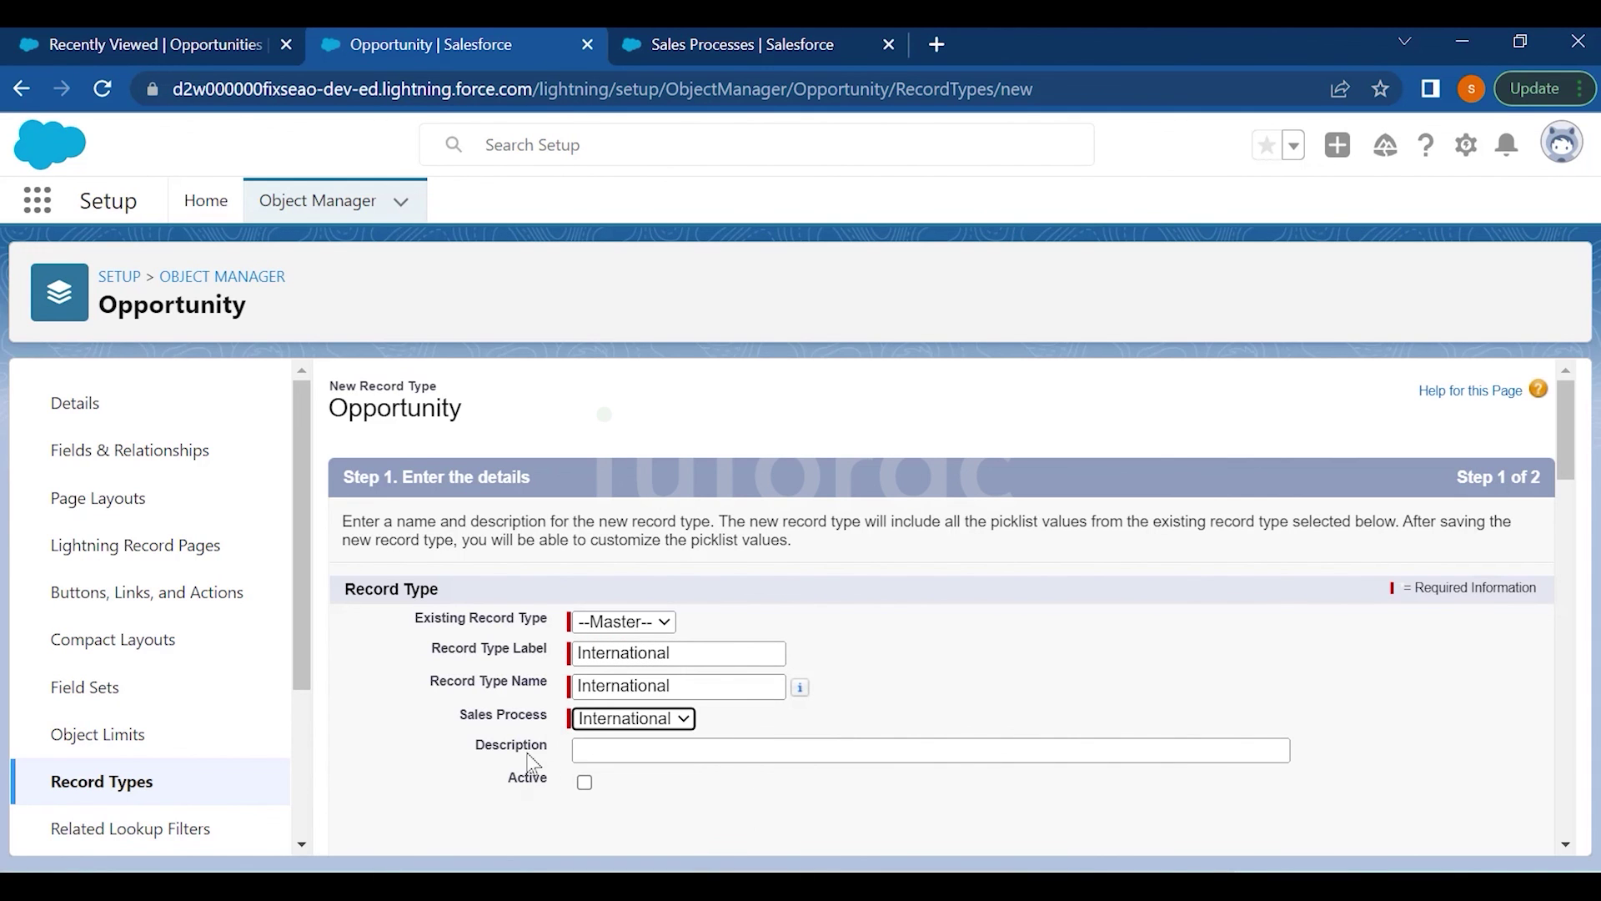
pyautogui.click(584, 783)
# Make the International record type available to all profiles and continue to assigning page layouts
pyautogui.scroll(-3, 1303, 589)
pyautogui.click(1248, 707)
pyautogui.scroll(-15, 1313, 589)
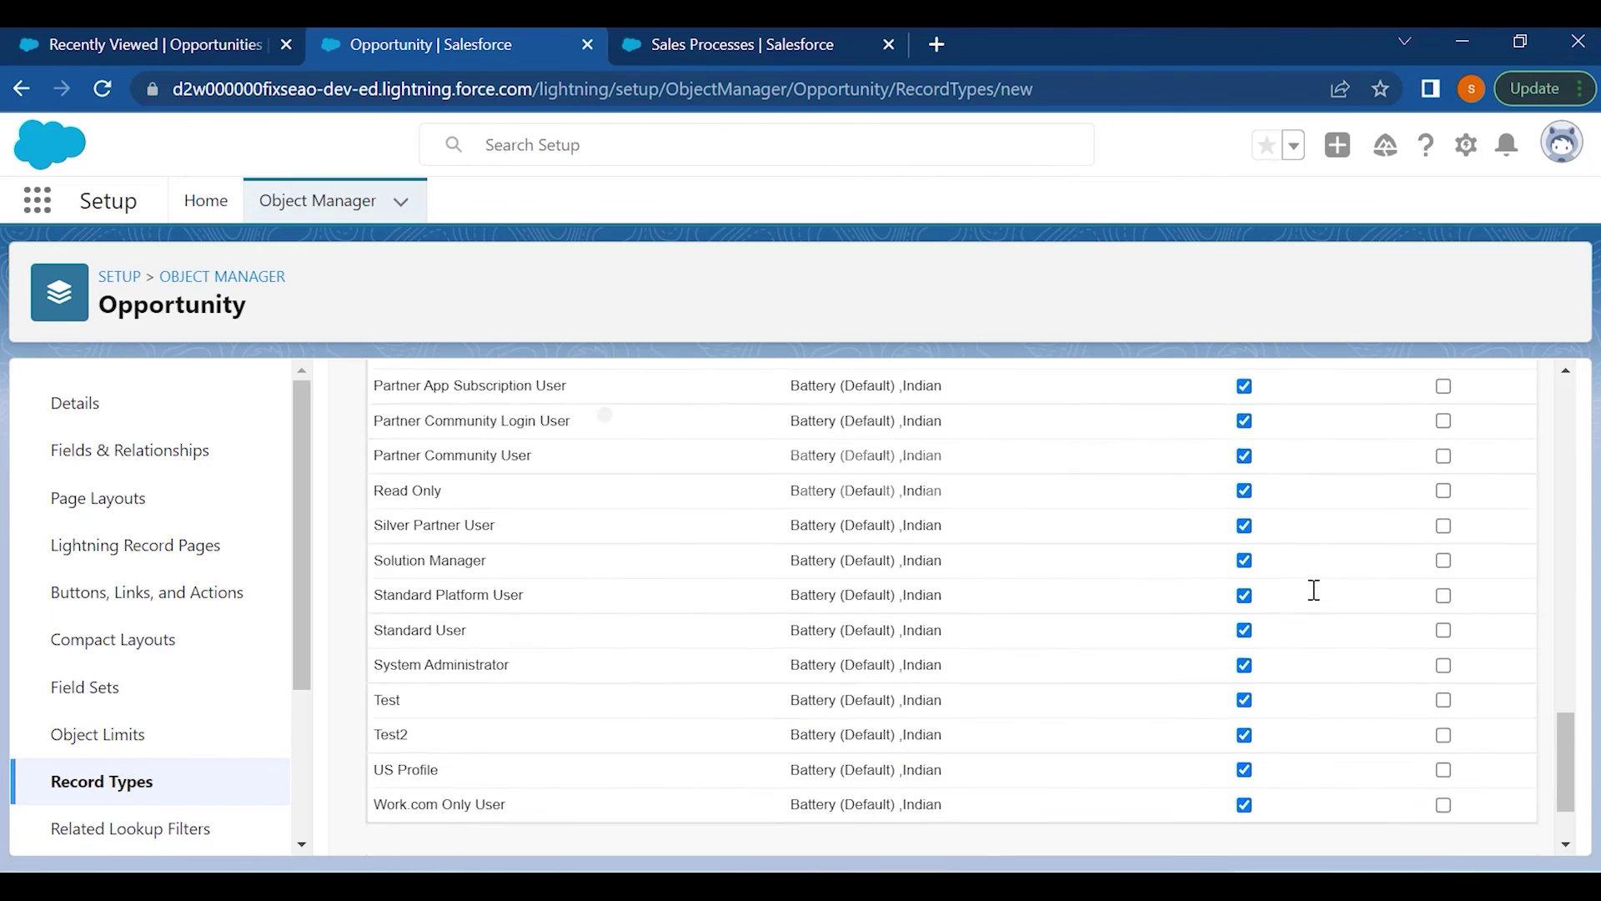
pyautogui.scroll(-2, 1314, 589)
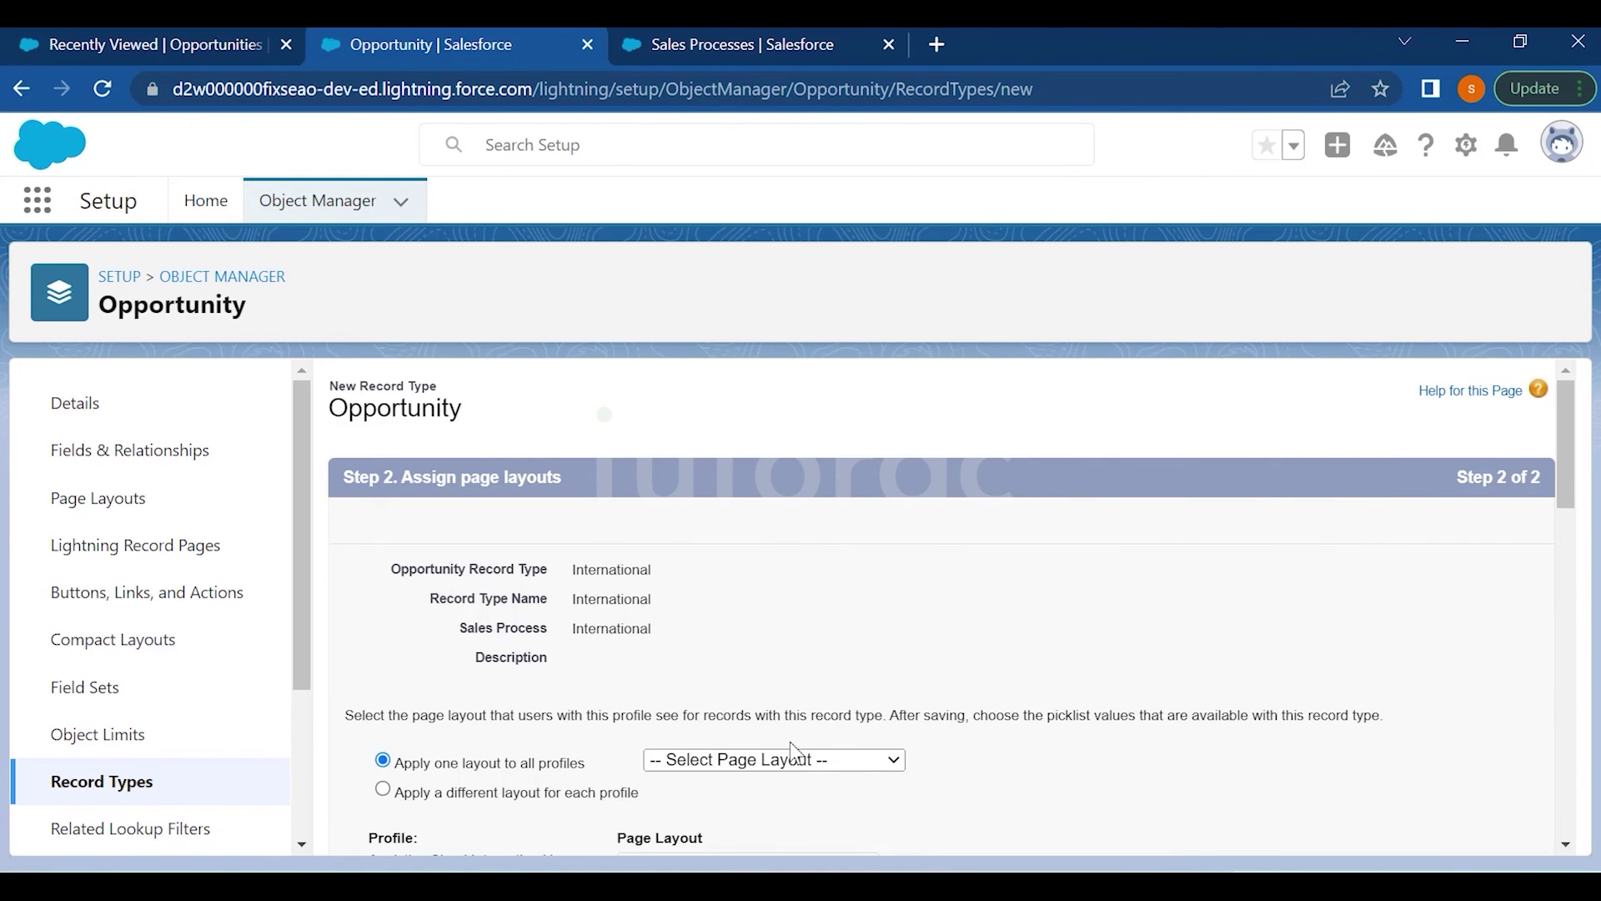
# Apply the International page layout to all profiles for the International record type and save it
pyautogui.scroll(-3, 759, 623)
pyautogui.click(699, 509)
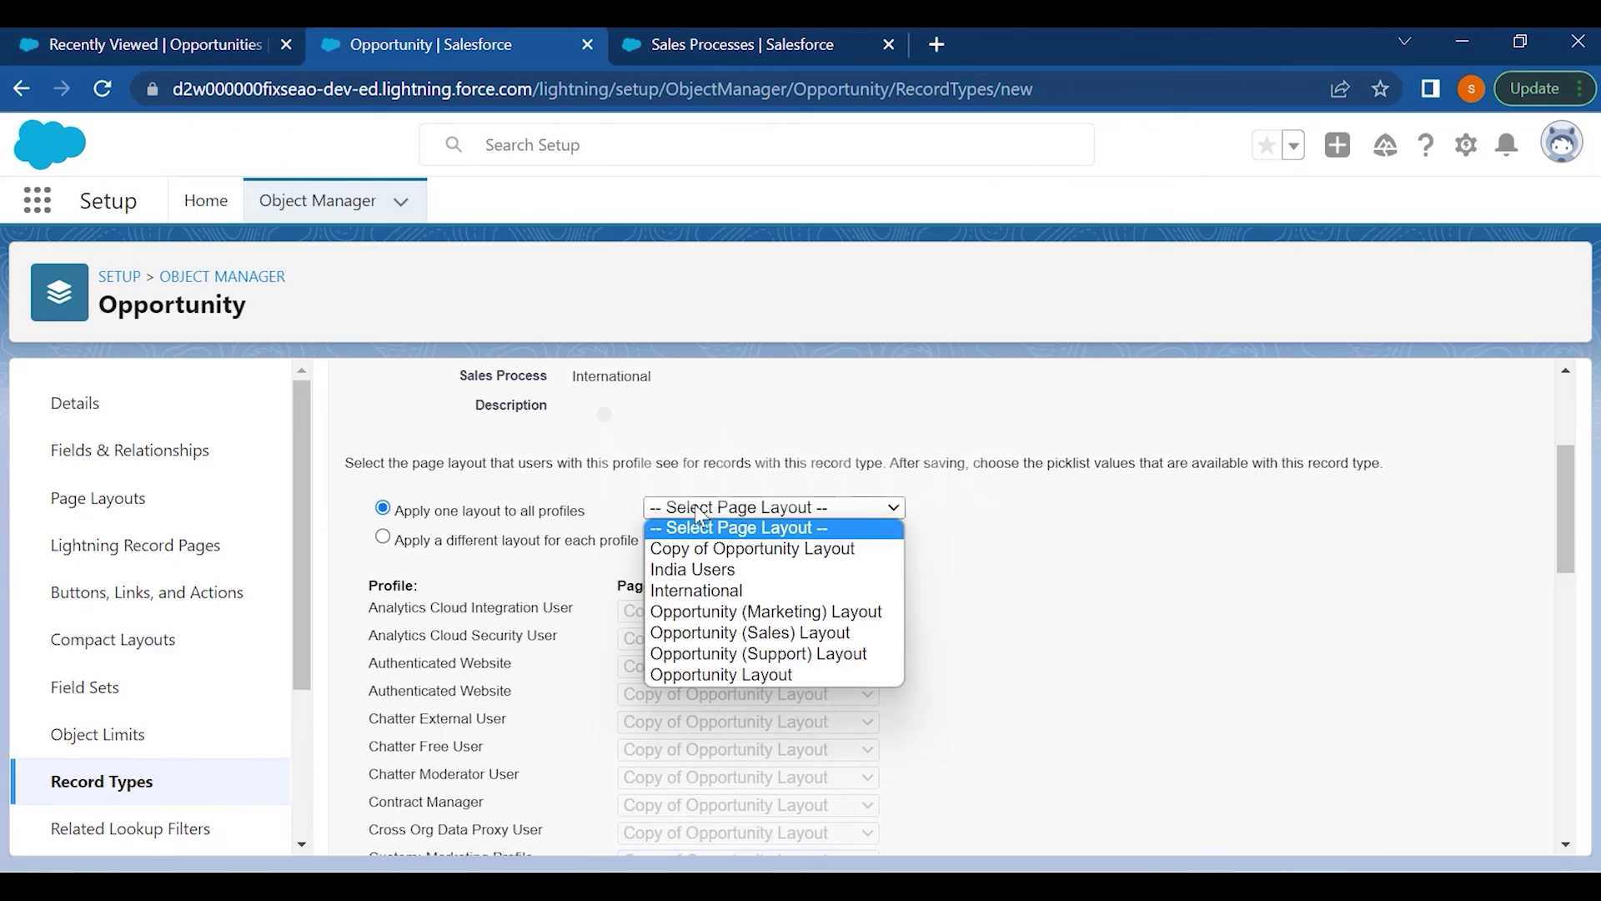
pyautogui.click(695, 589)
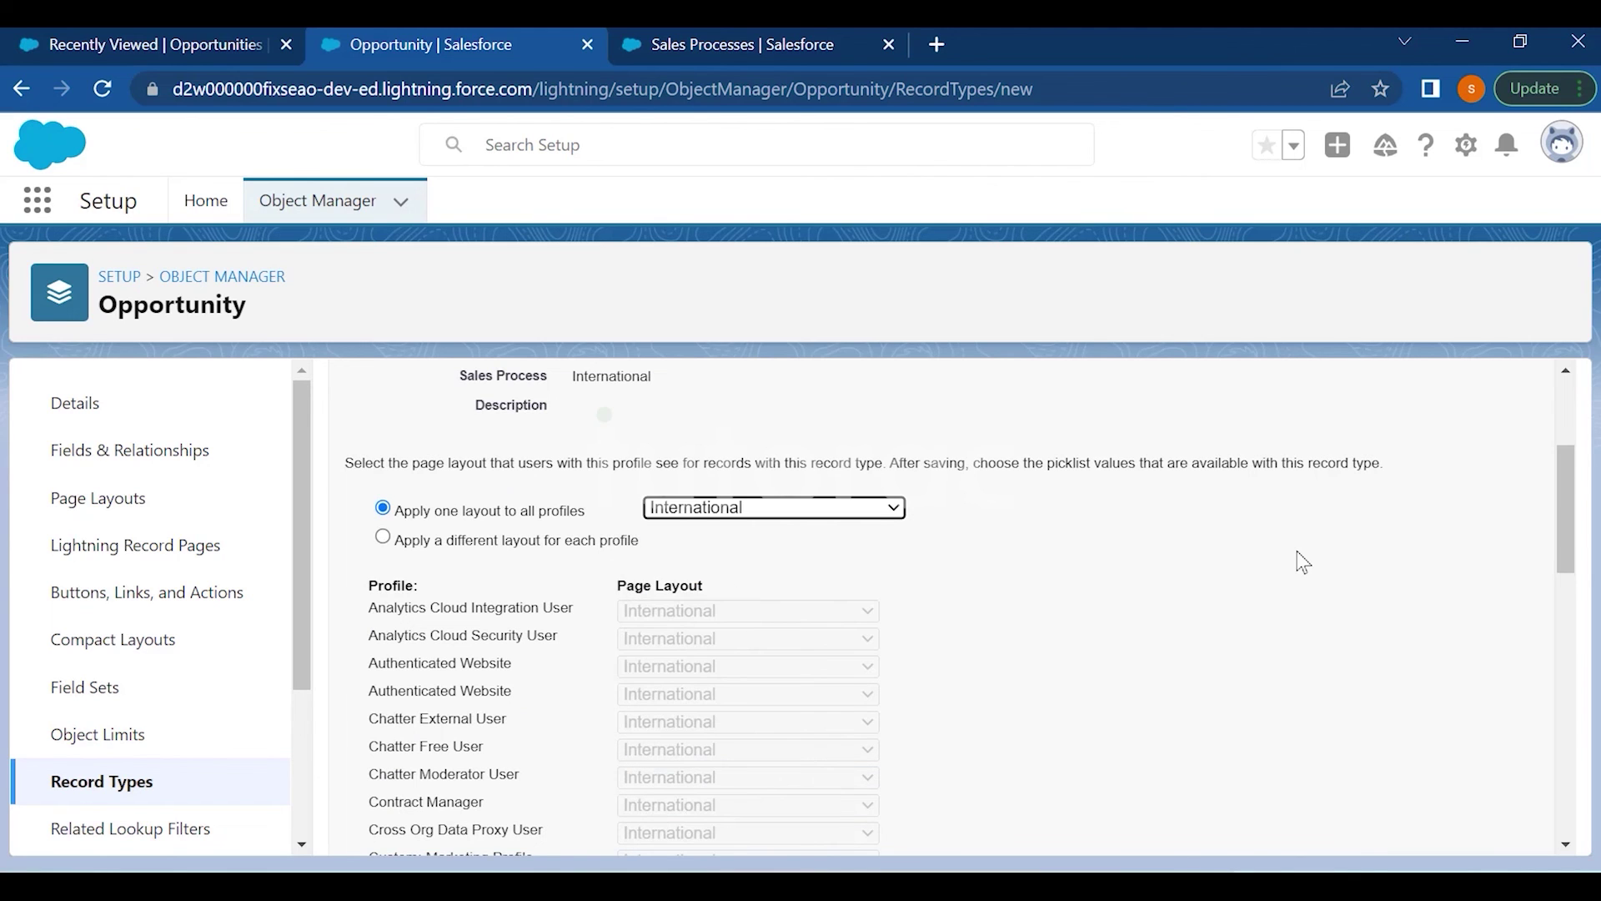
pyautogui.scroll(-6, 1298, 562)
pyautogui.scroll(-3, 1301, 563)
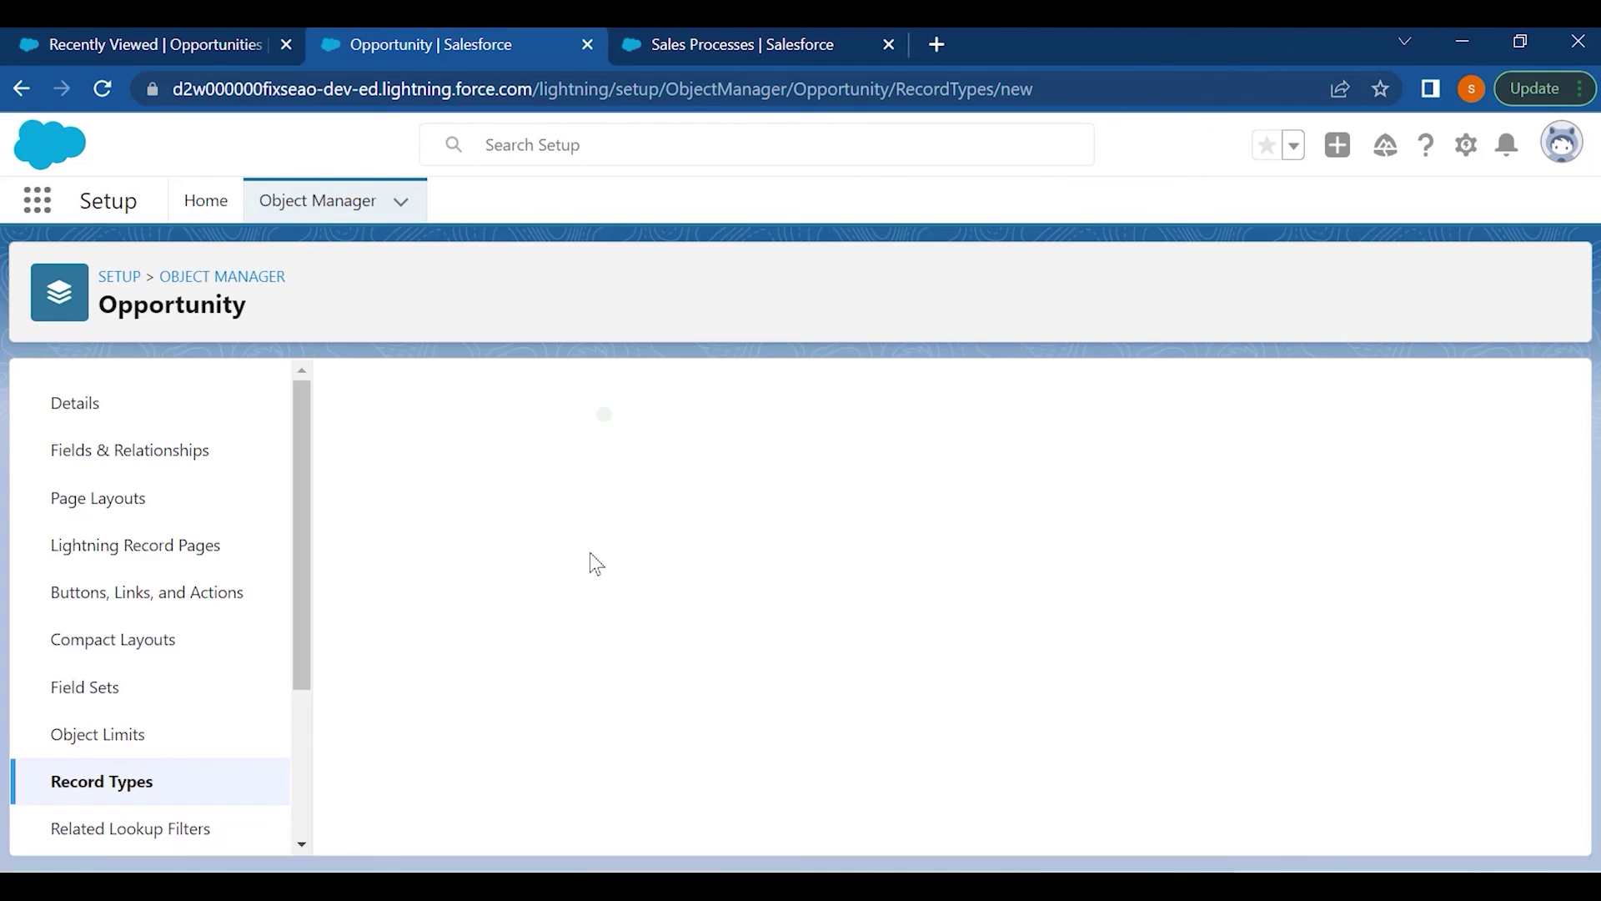
# Start a new opportunity from the Opportunities list and check that the Indian and International record types can be chosen
pyautogui.click(154, 44)
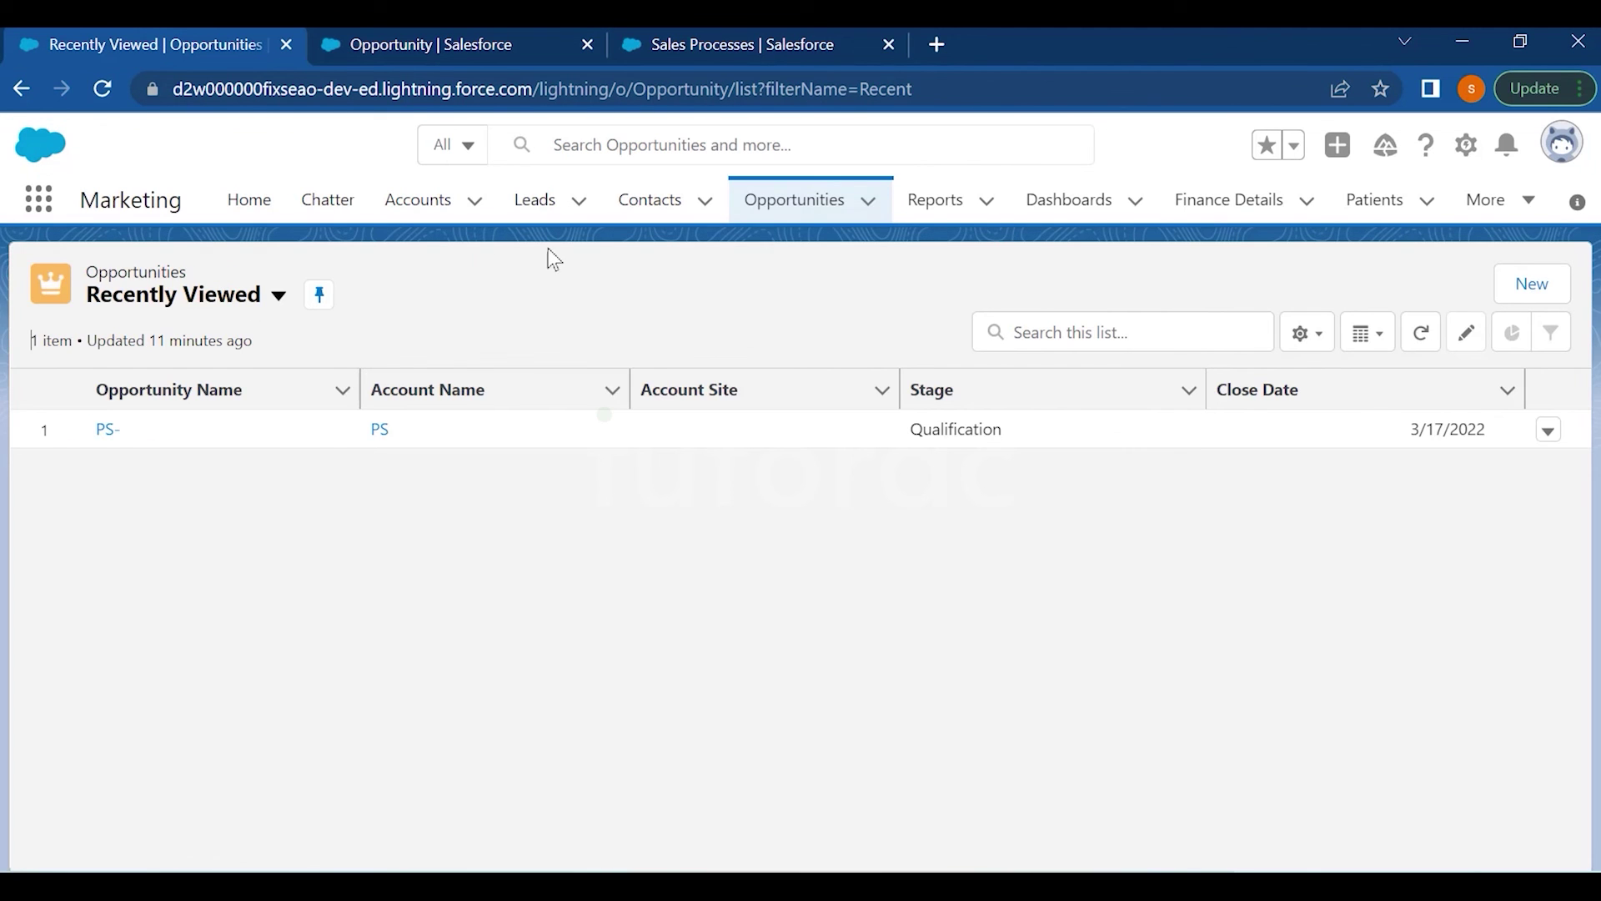
pyautogui.click(817, 205)
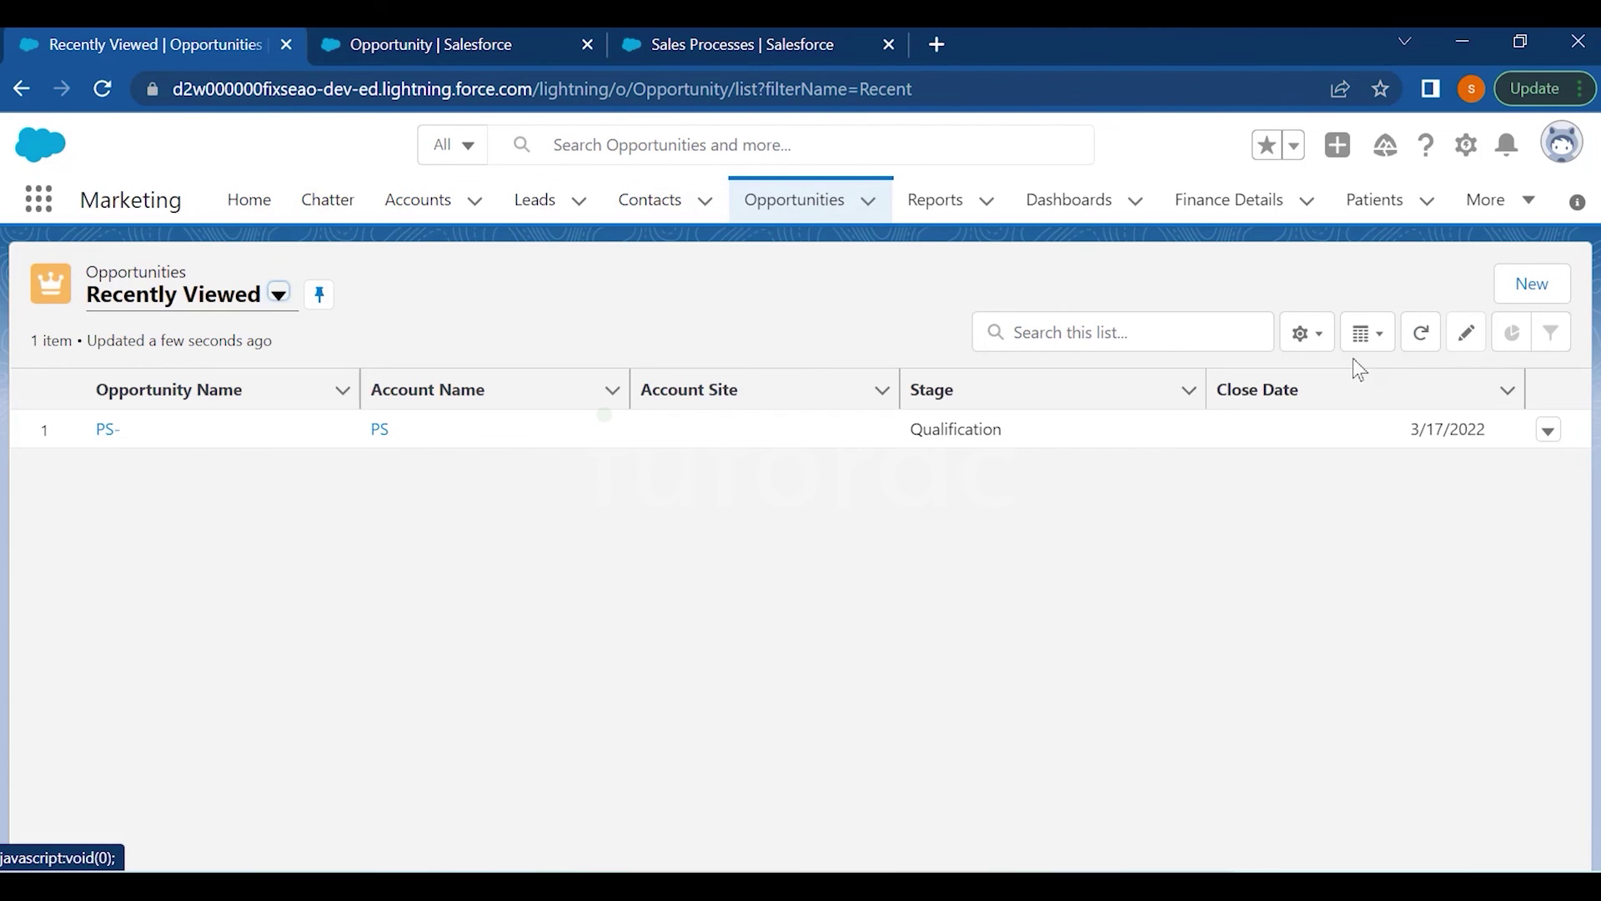
pyautogui.click(1534, 288)
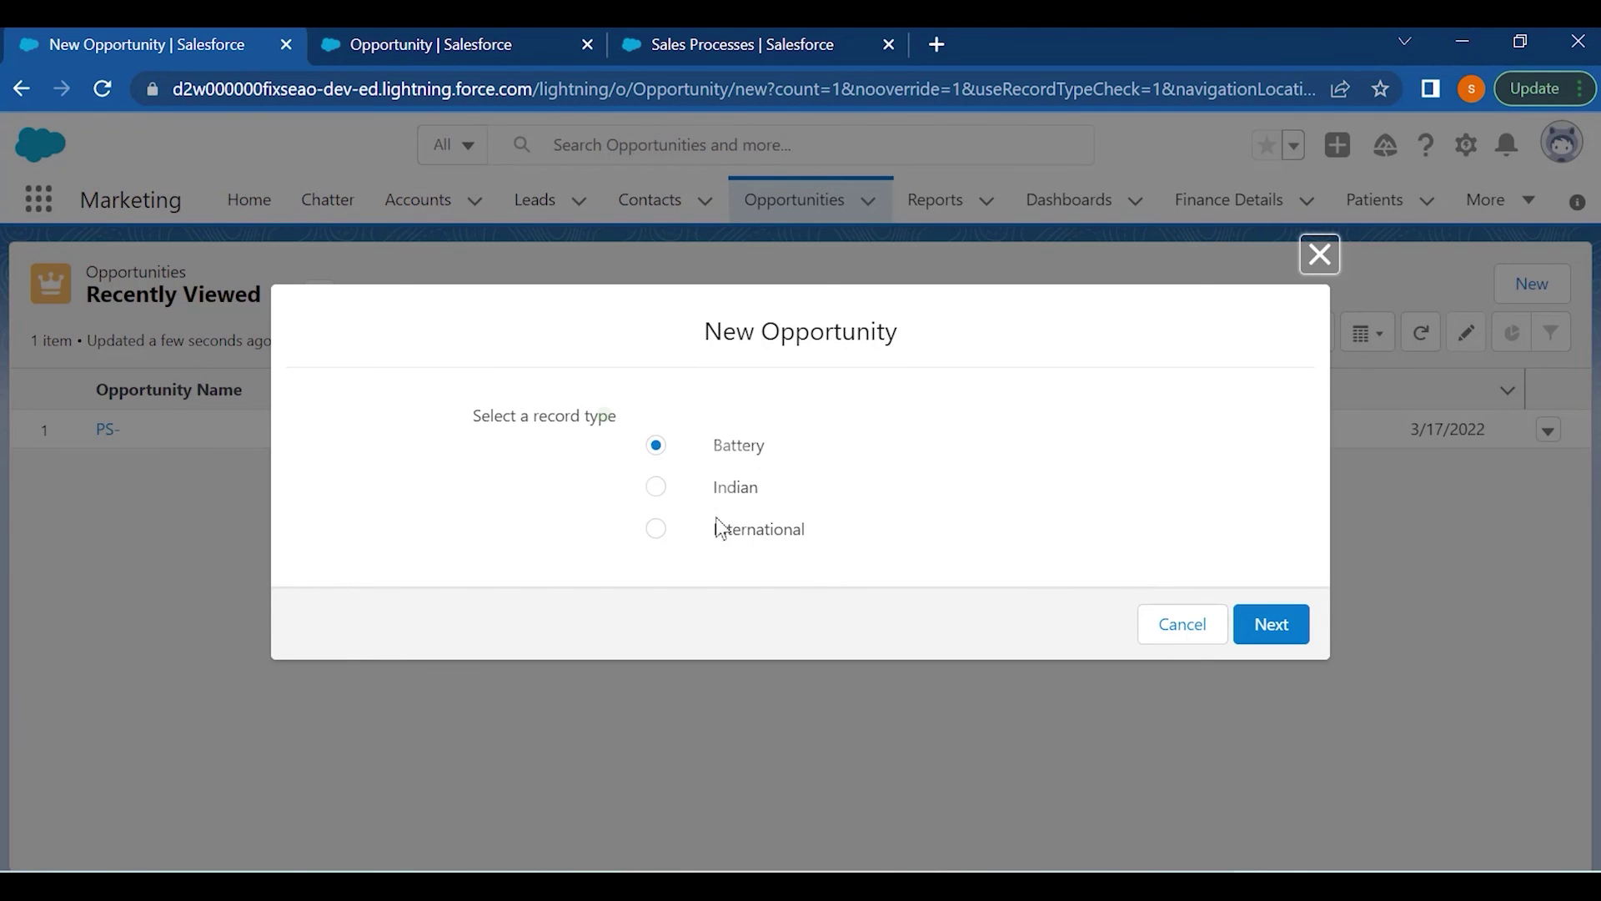
pyautogui.click(654, 487)
pyautogui.click(657, 530)
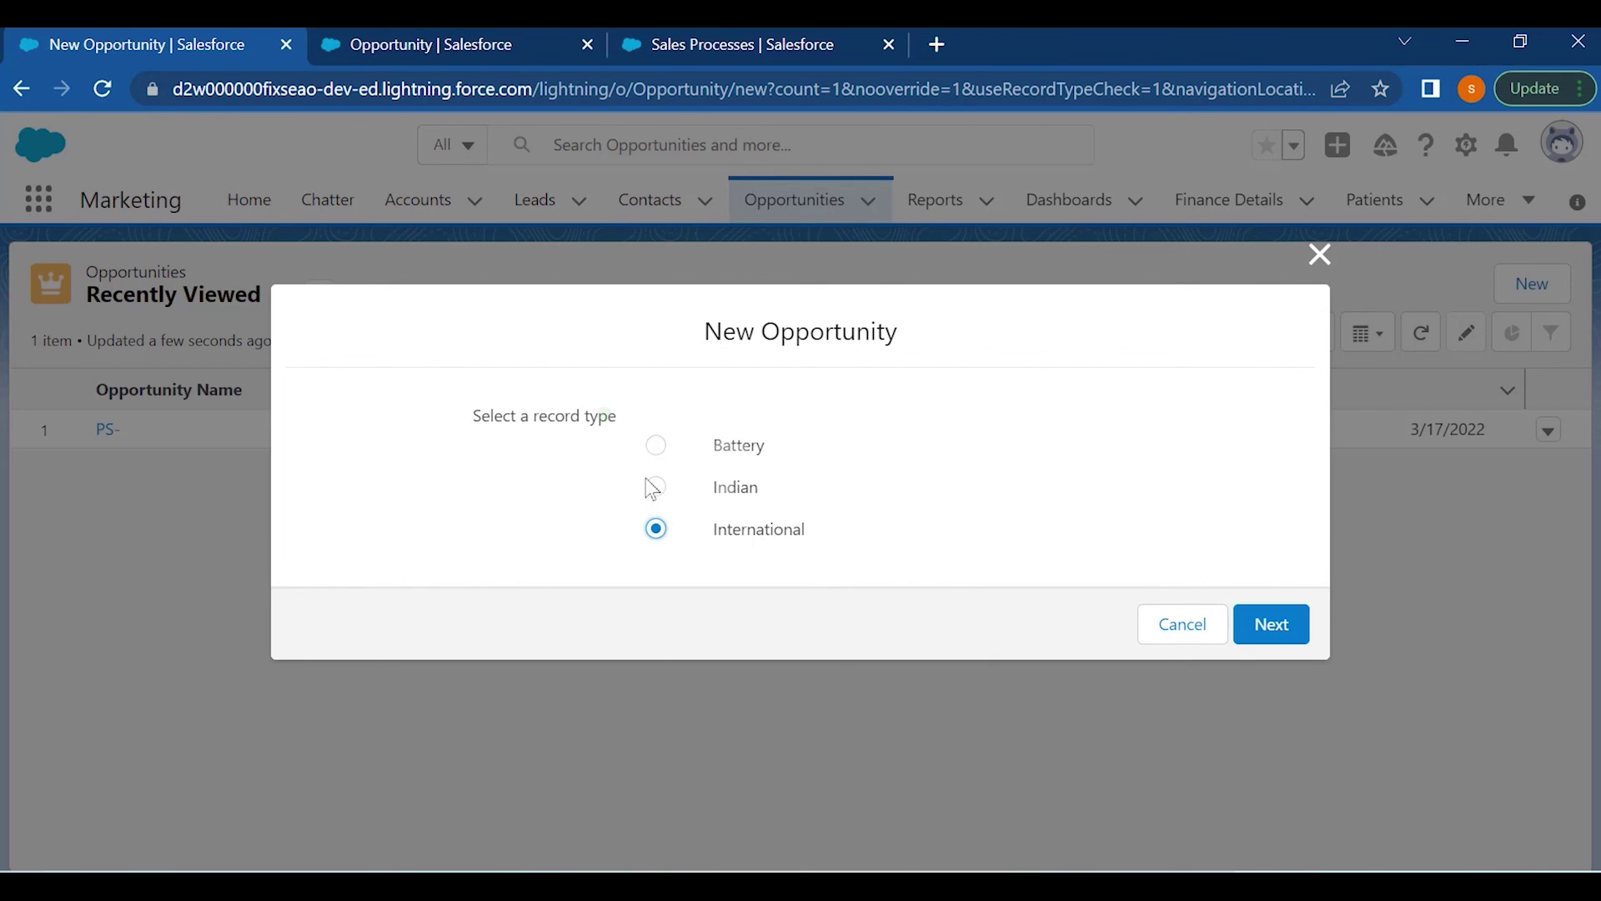
pyautogui.click(479, 38)
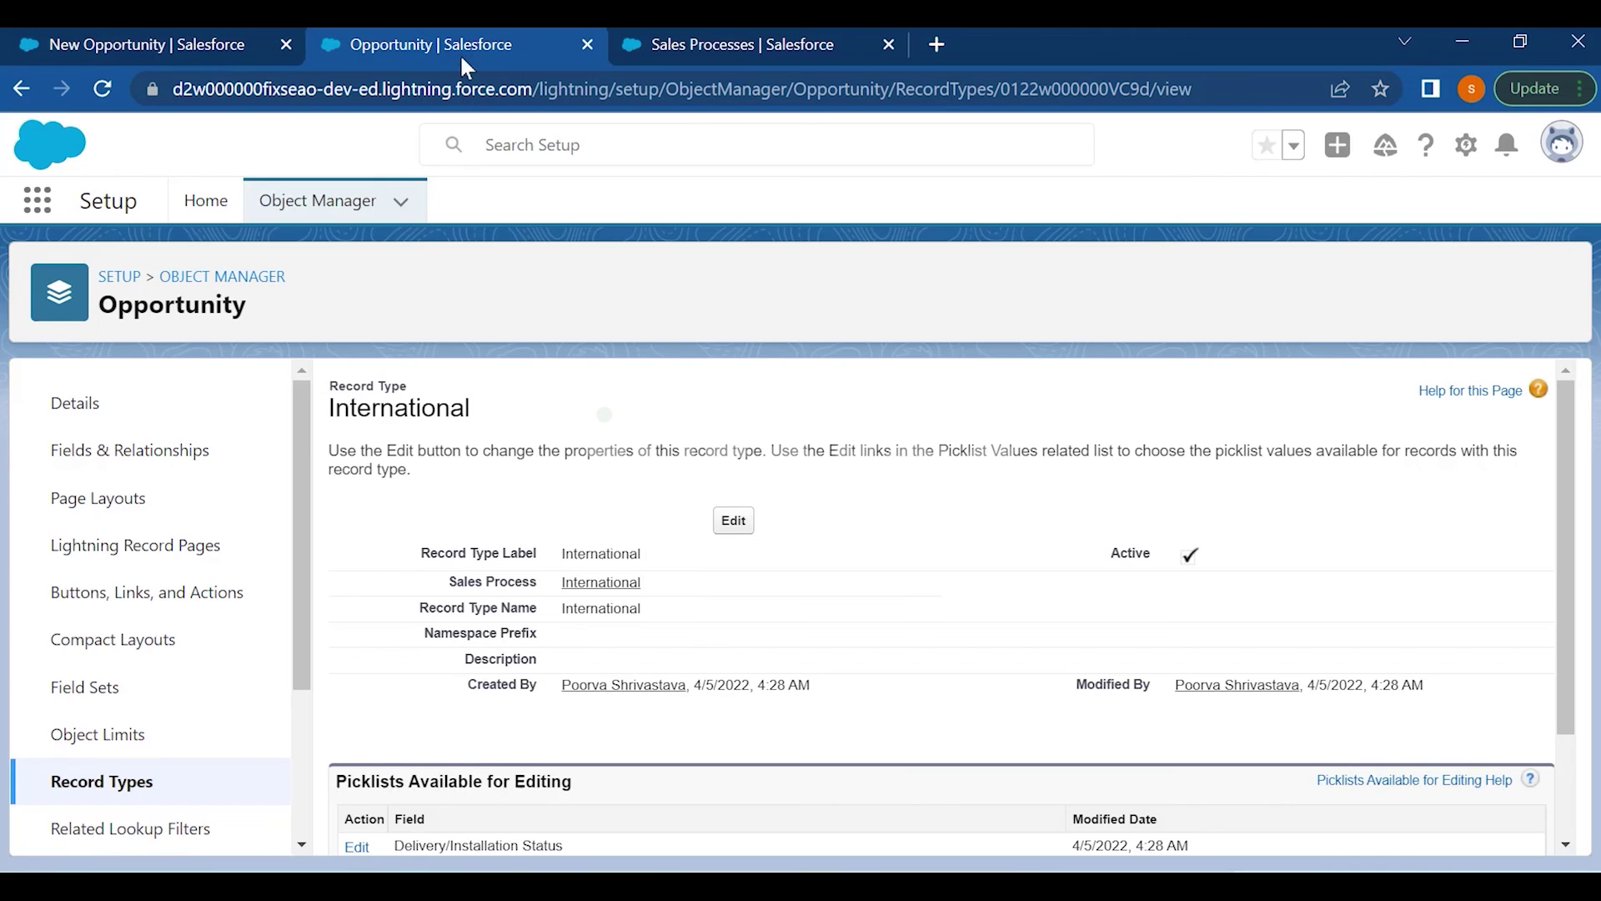
pyautogui.click(151, 35)
# Open the new opportunity form for the Indian record type, check its Indian Brands field and discard the form
pyautogui.click(737, 502)
pyautogui.click(1268, 625)
pyautogui.scroll(-2, 613, 513)
pyautogui.moveTo(431, 522); pyautogui.dragTo(313, 531)
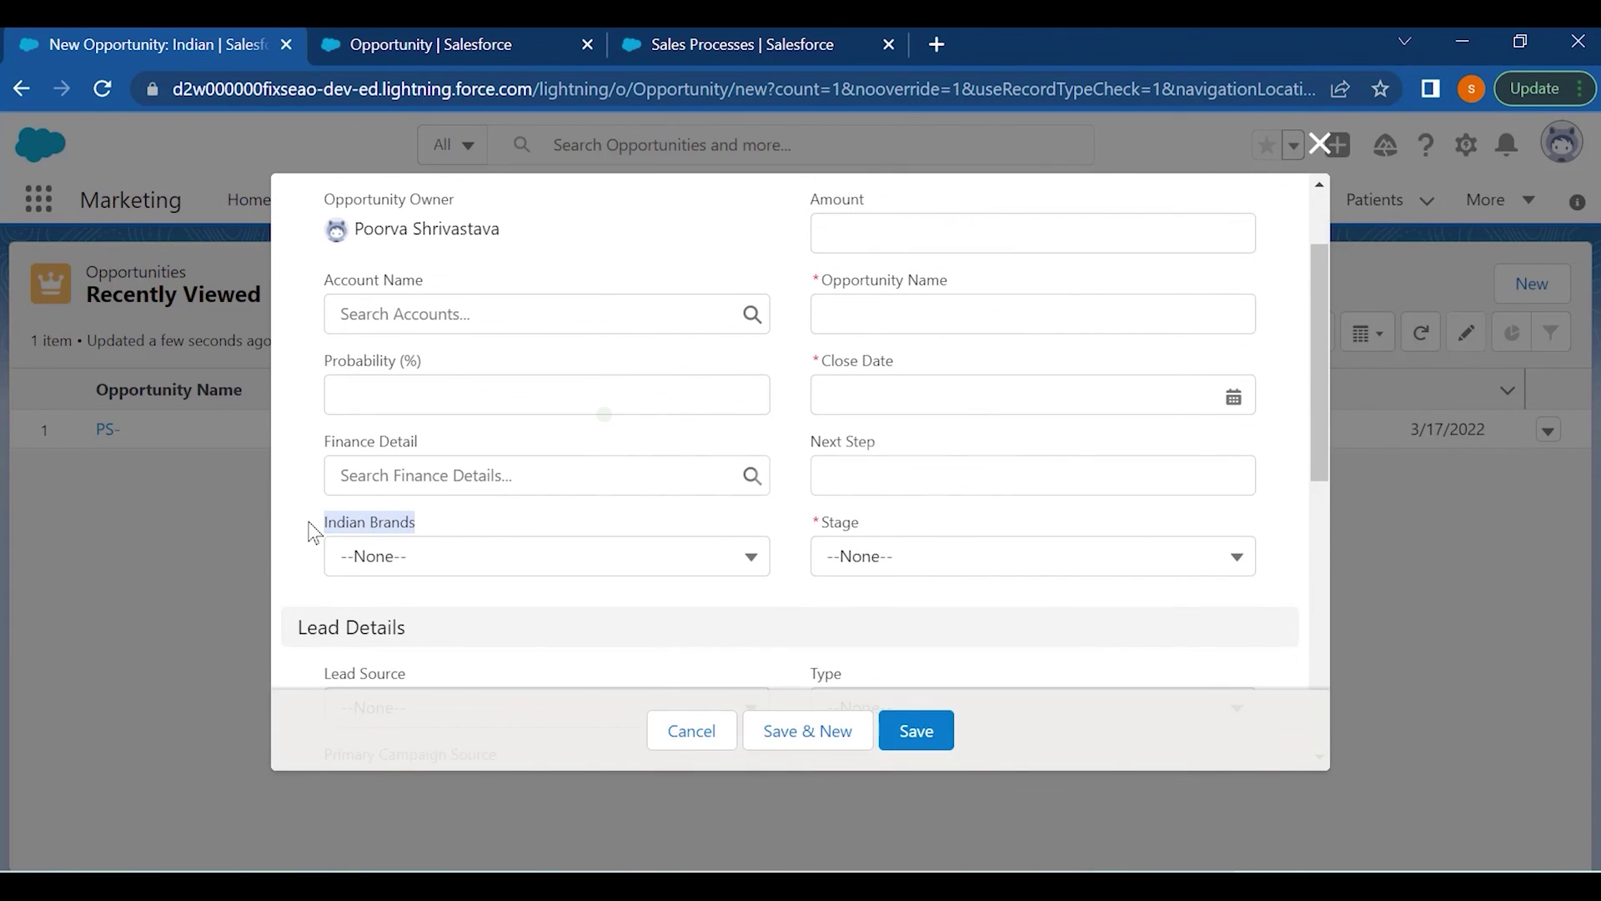
pyautogui.click(653, 737)
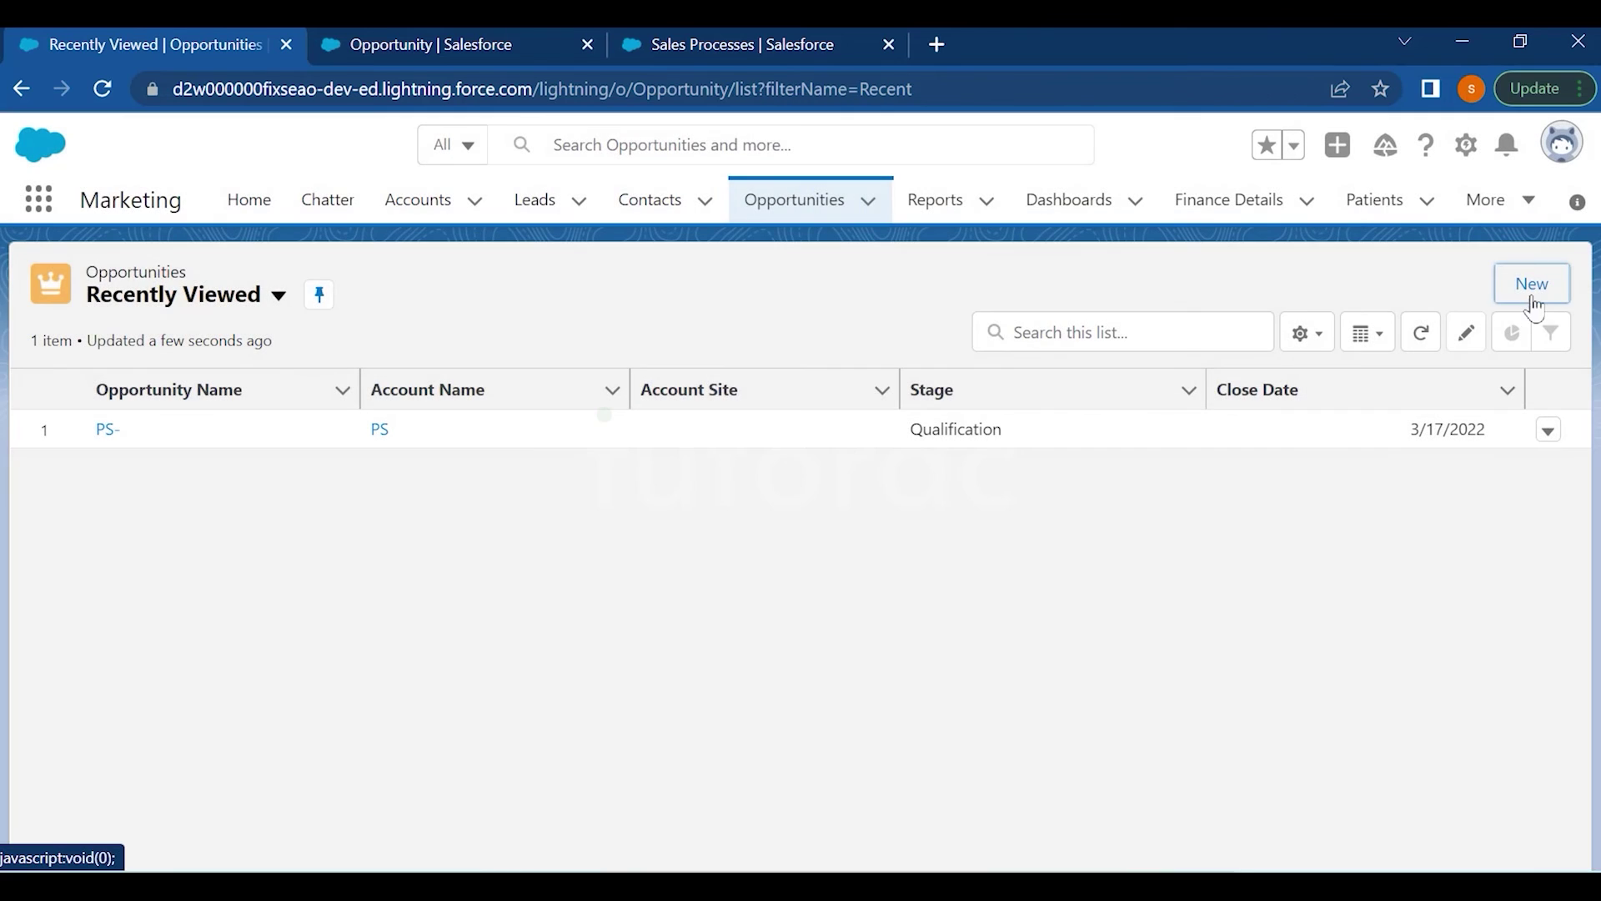
# Start another opportunity with the International record type and check the International Brands field on its form
pyautogui.click(1530, 292)
pyautogui.click(658, 527)
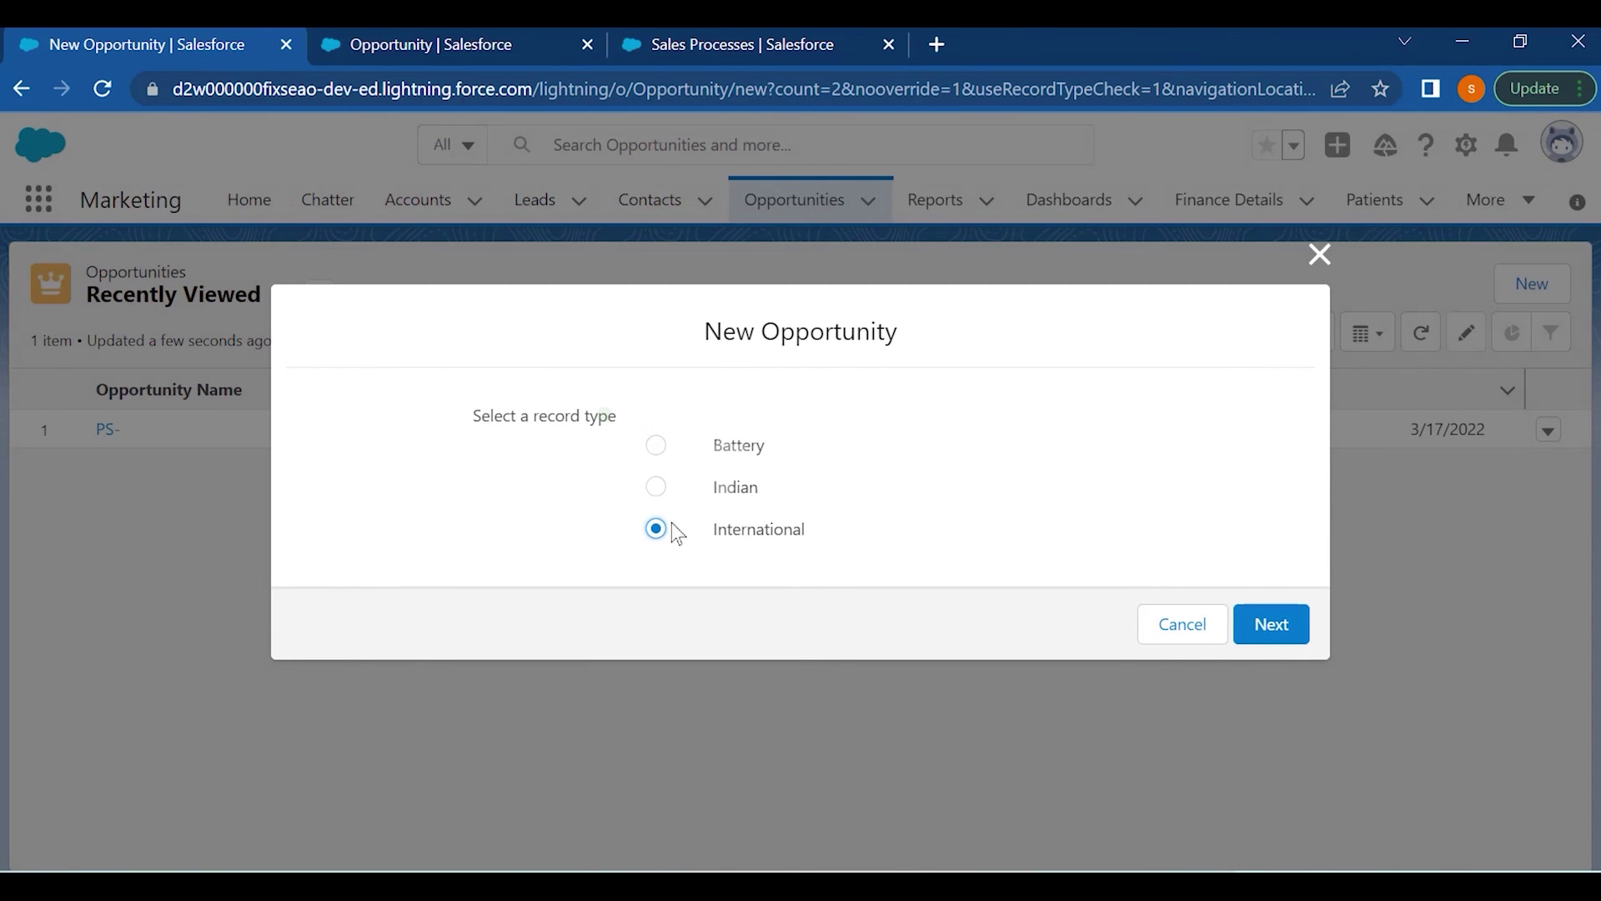
pyautogui.click(1273, 617)
pyautogui.scroll(-3, 642, 557)
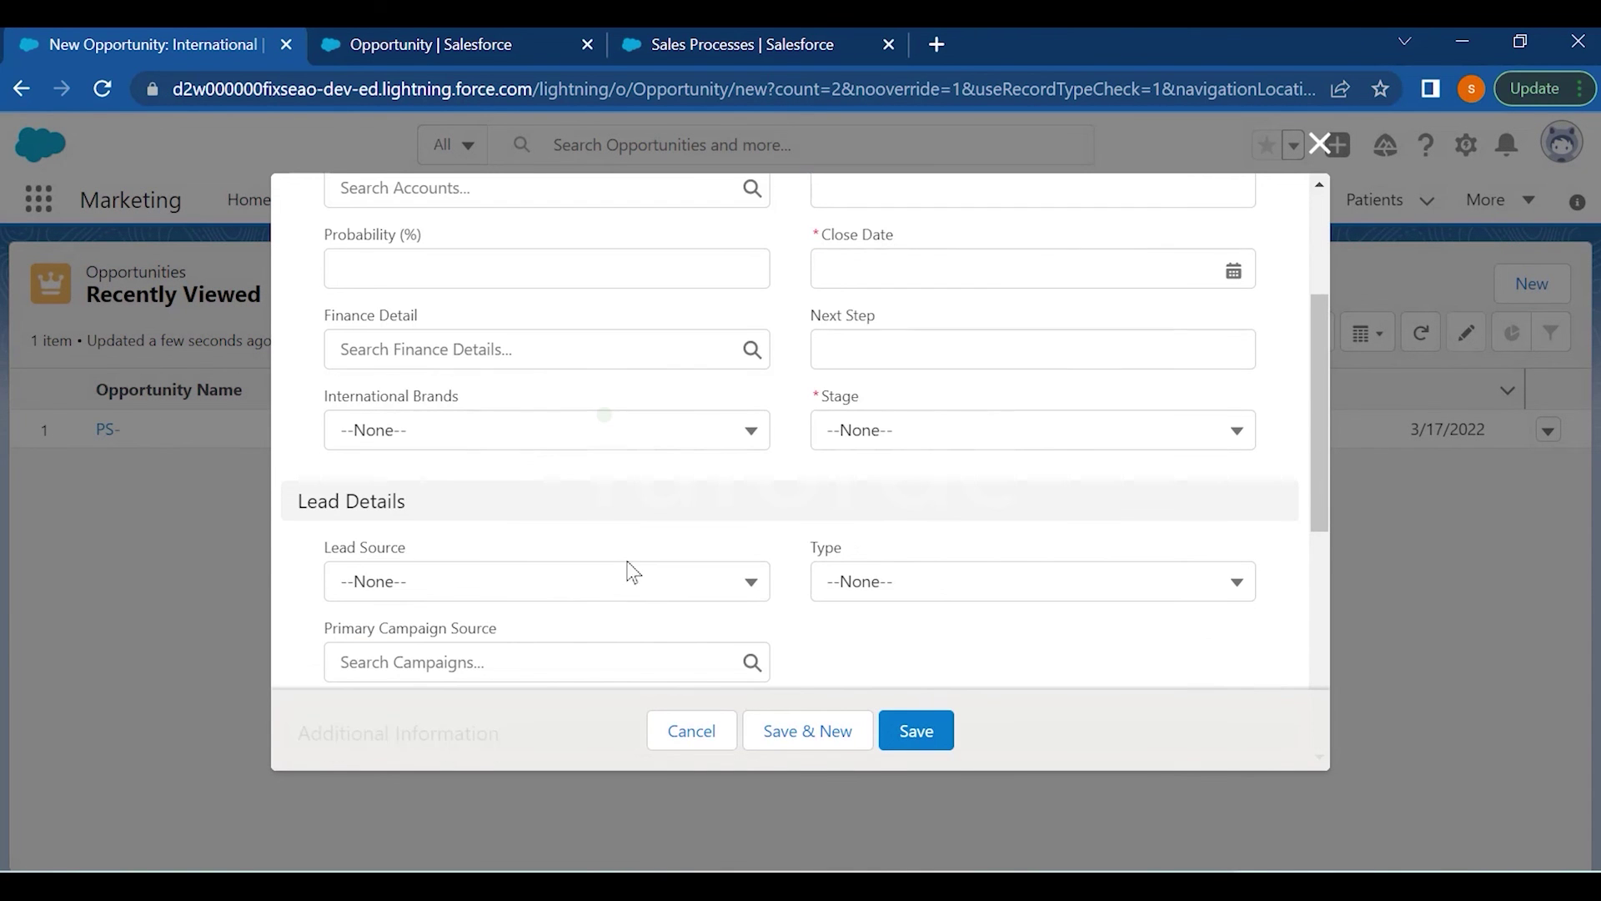
pyautogui.moveTo(374, 400); pyautogui.dragTo(319, 401)
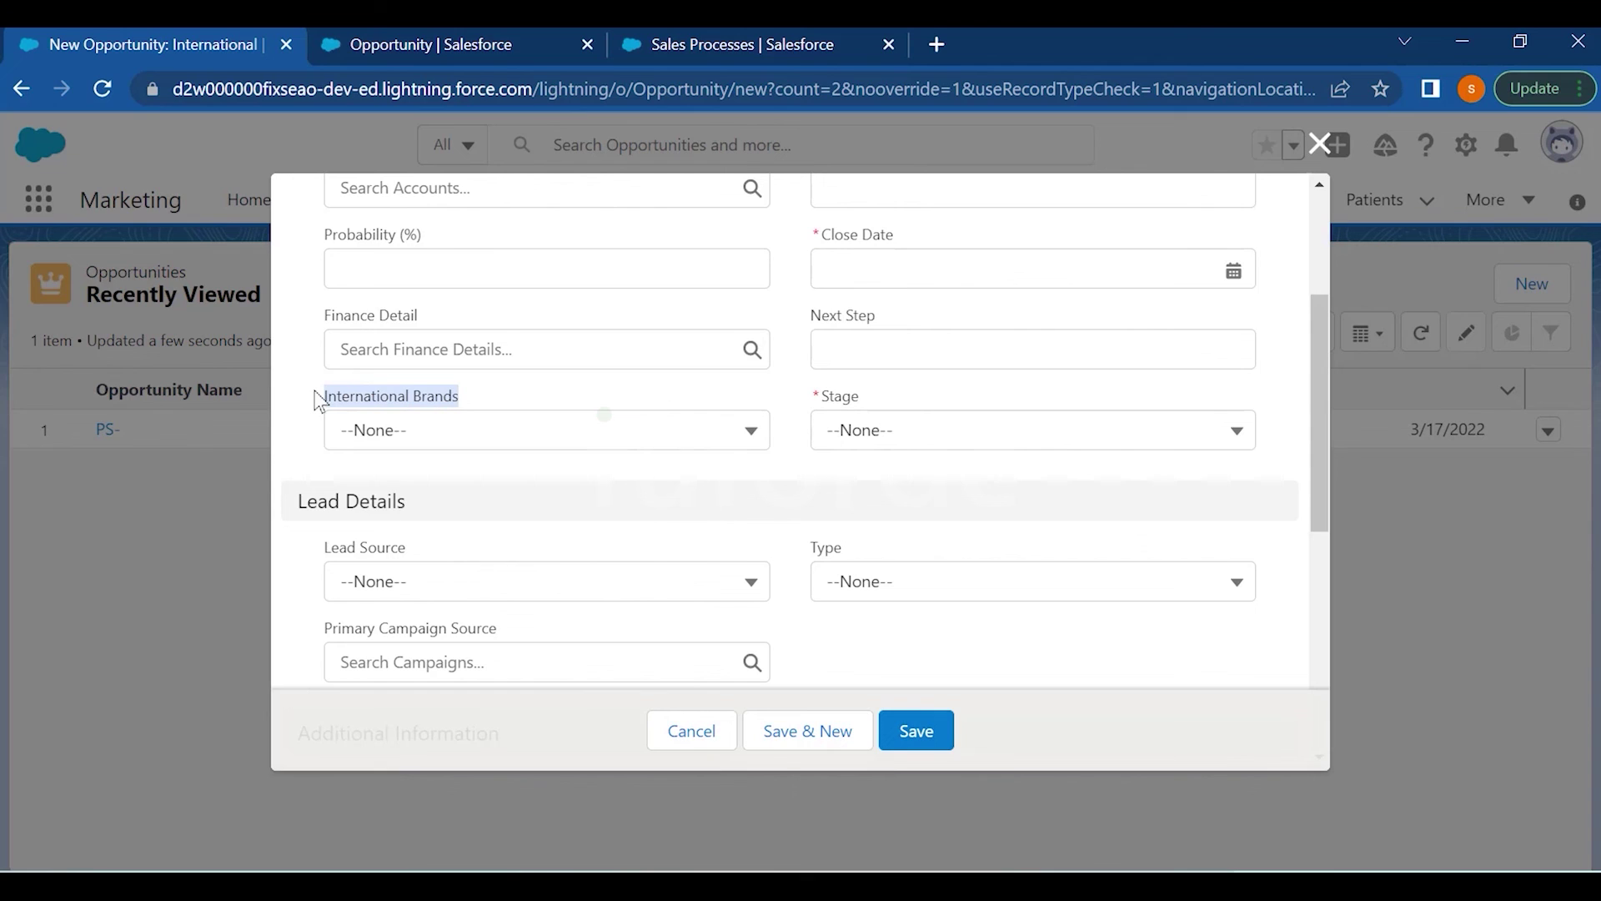